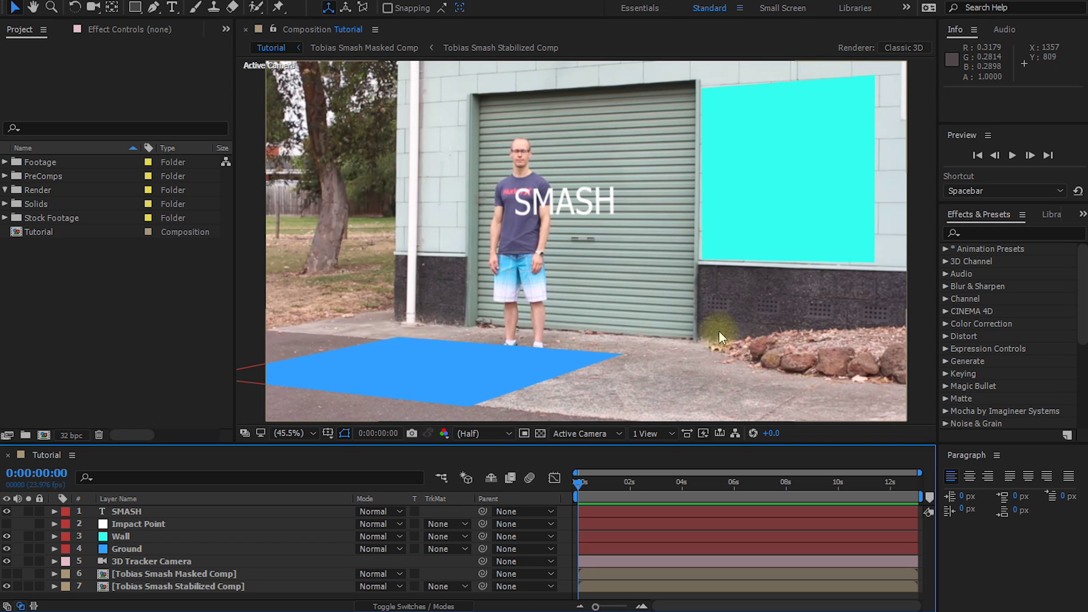
# Step: Play back the Tutorial composition to review the tracked footage, and return to its start
pyautogui.press('space')
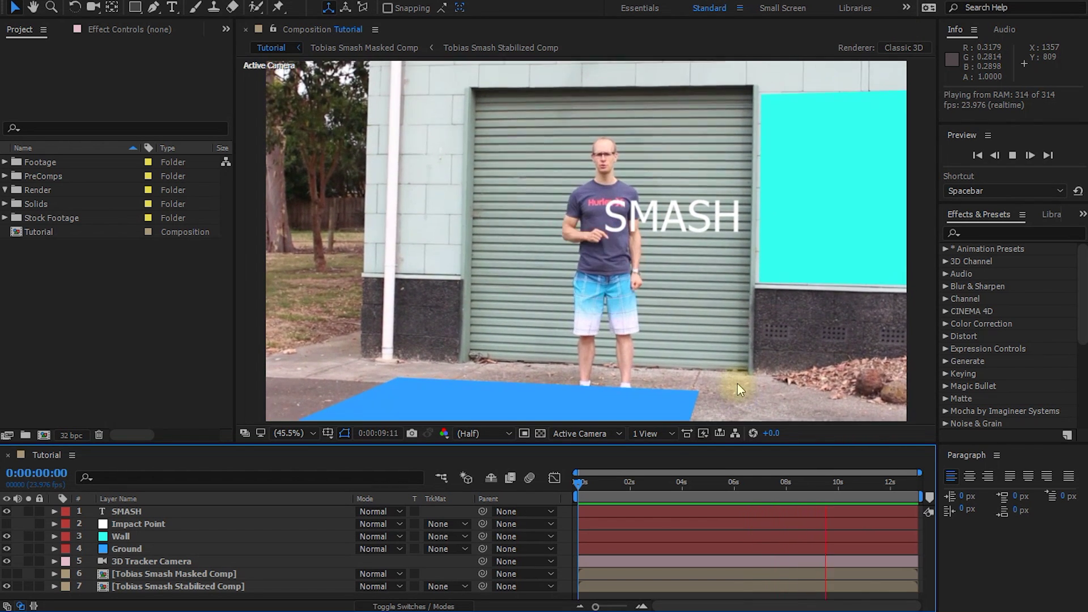
pyautogui.press('space')
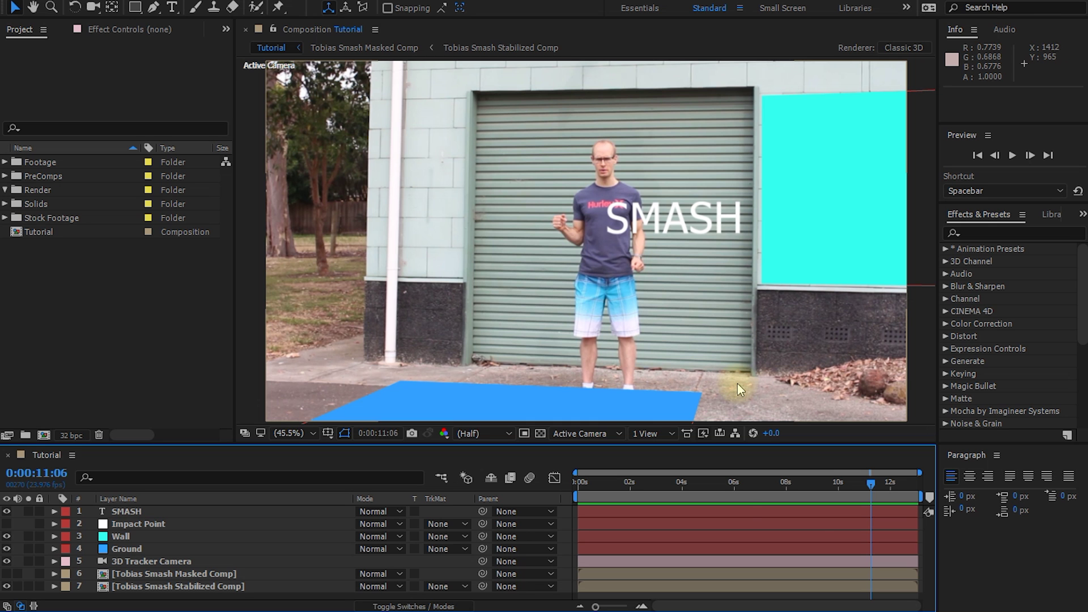
pyautogui.moveTo(869, 484); pyautogui.dragTo(569, 494)
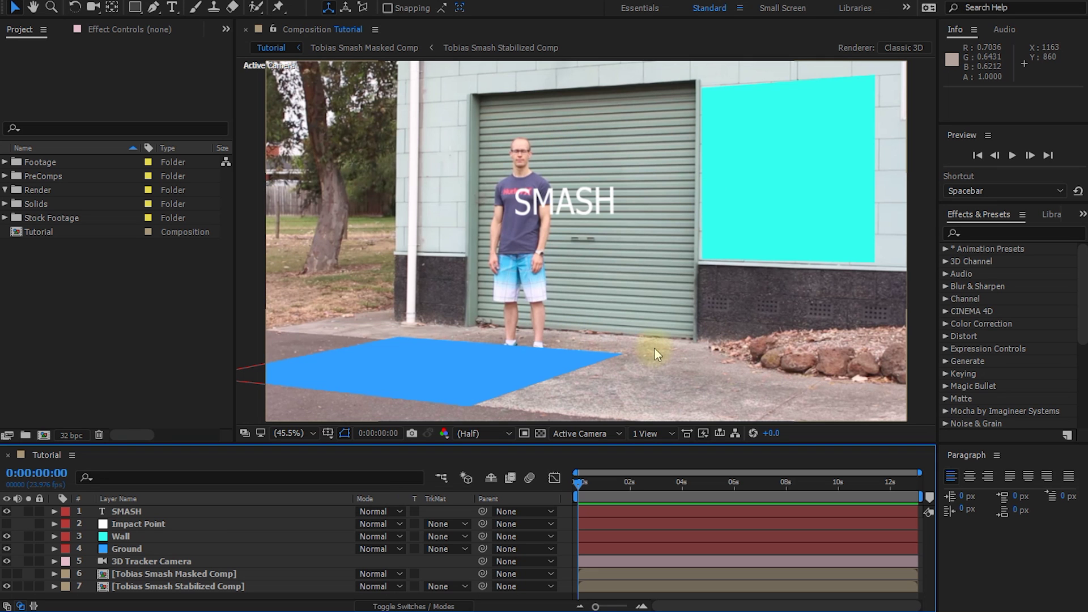
# Step: Import the beauty pass render from the Render folder as a PNG sequence starting at beauty_pass_00000.png
pyautogui.click(17, 34)
pyautogui.doubleClick(115, 283)
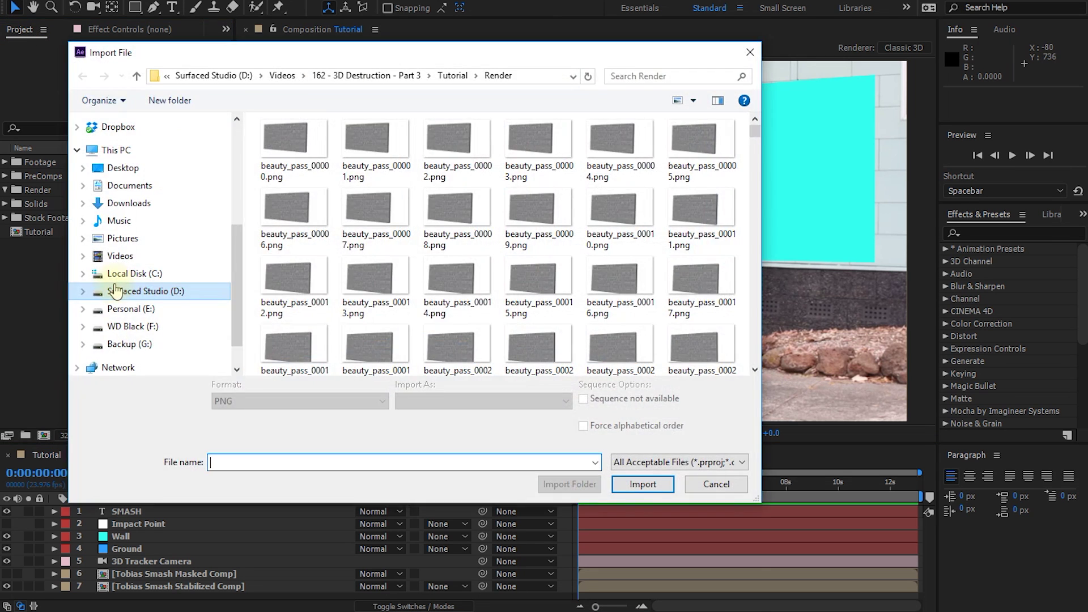
pyautogui.click(289, 139)
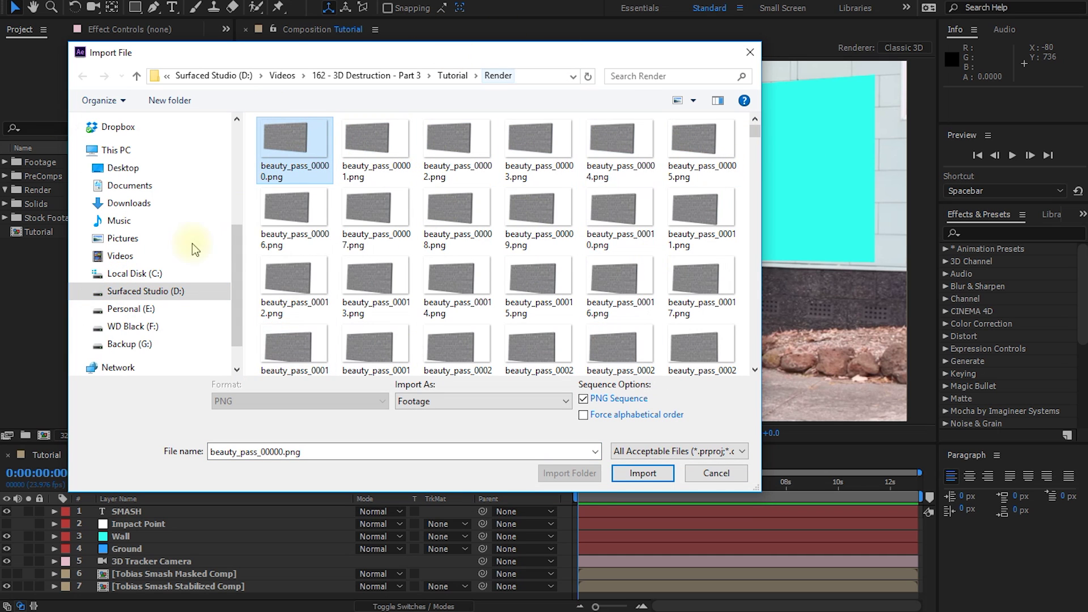
pyautogui.moveTo(754, 132); pyautogui.dragTo(755, 330)
pyautogui.click(696, 190)
pyautogui.click(623, 230)
pyautogui.click(457, 234)
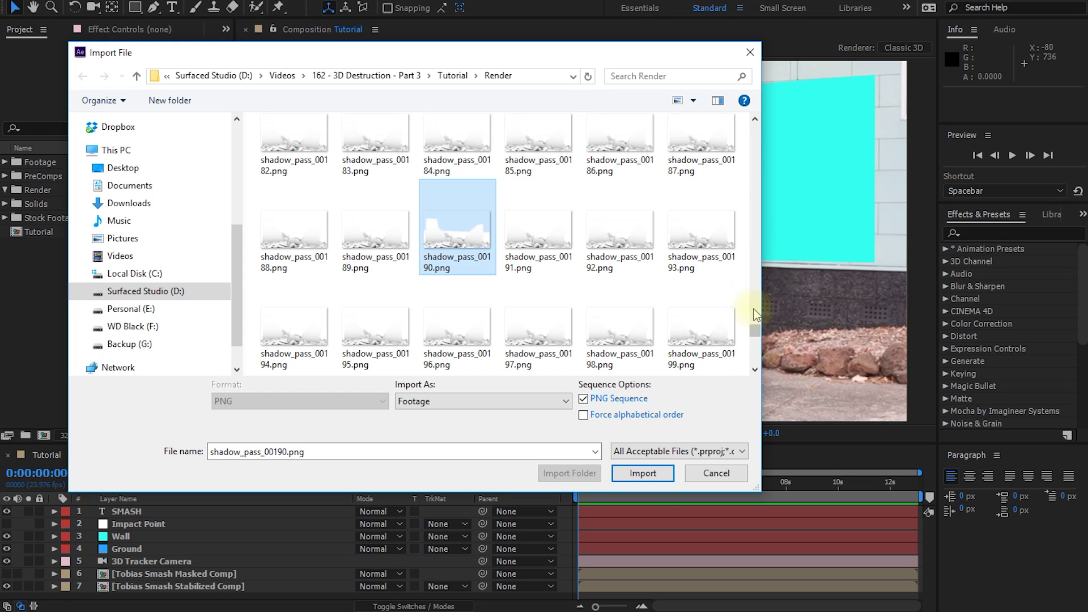
pyautogui.moveTo(755, 337); pyautogui.dragTo(762, 107)
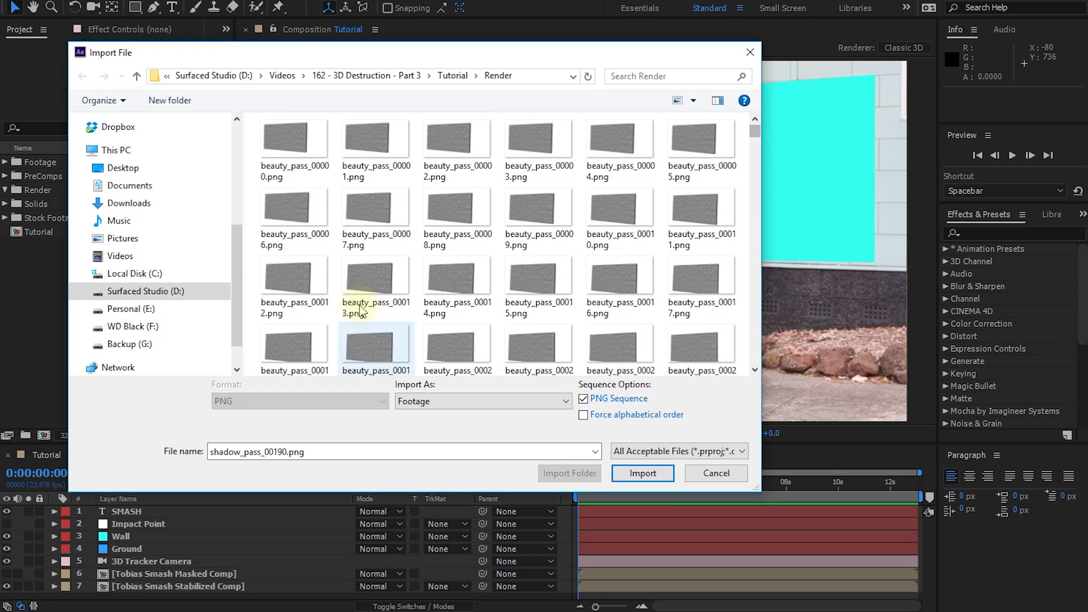
pyautogui.click(306, 131)
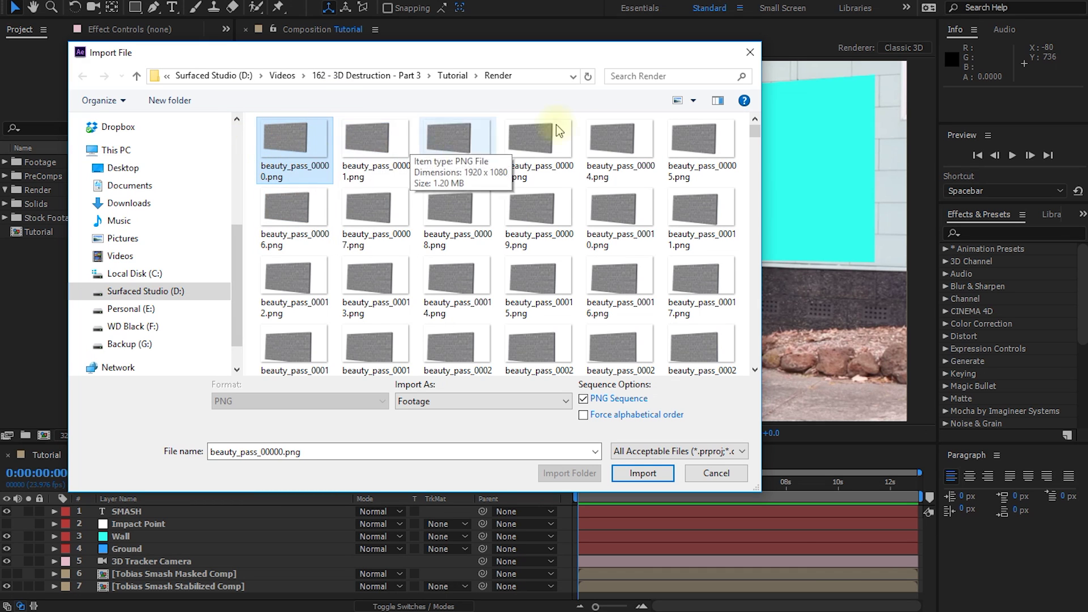
pyautogui.click(643, 474)
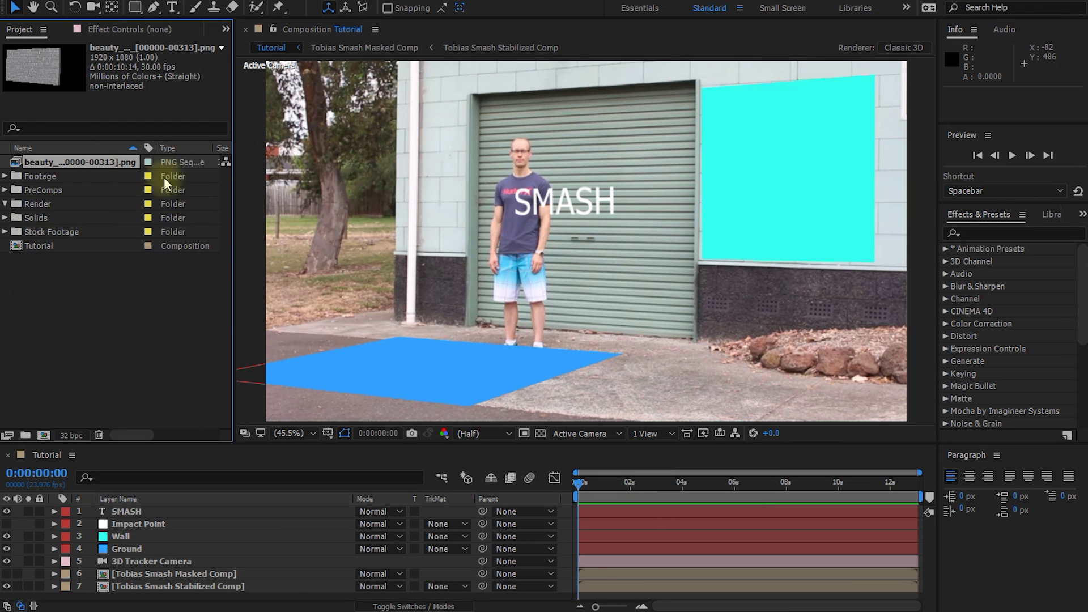
# Step: Filter the Render folder for *00000 and import the depth pass as a PNG sequence starting at depth_pass_00000.png
pyautogui.doubleClick(112, 288)
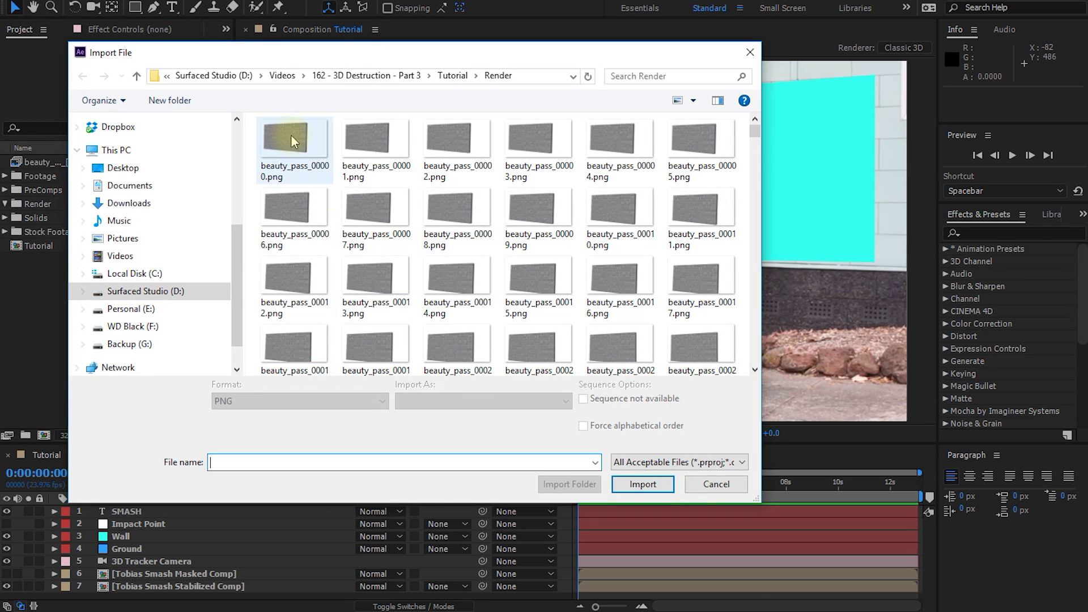
pyautogui.click(291, 135)
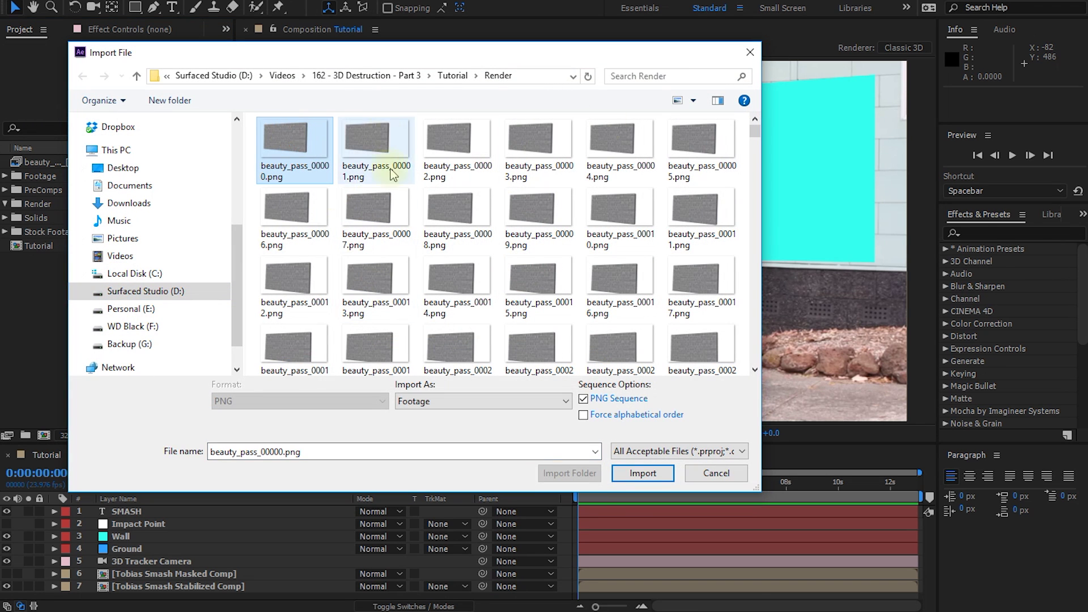
pyautogui.click(646, 75)
pyautogui.write('*00000')
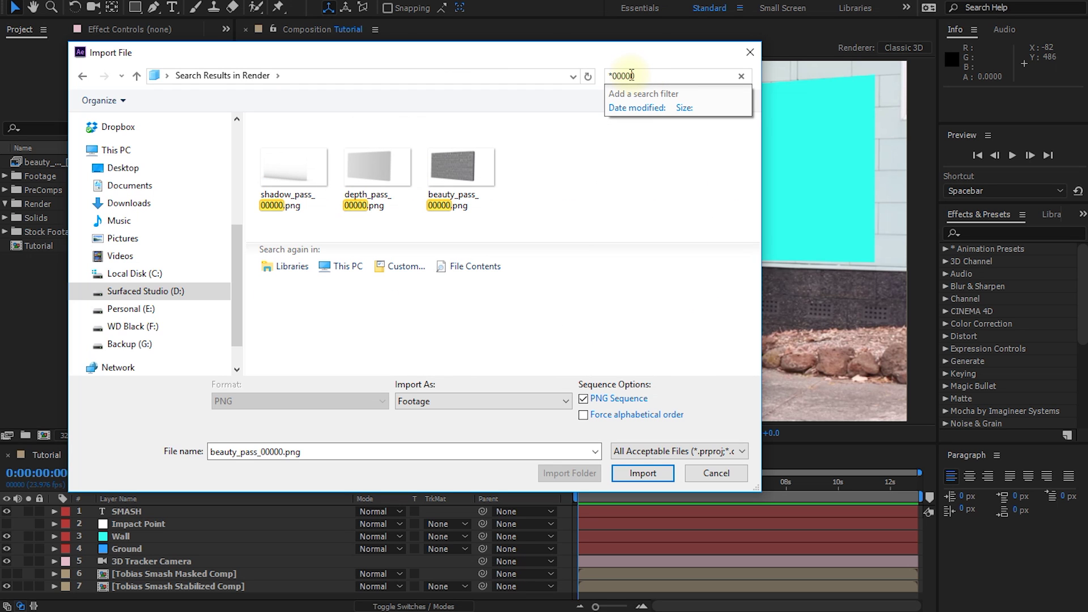
pyautogui.click(466, 173)
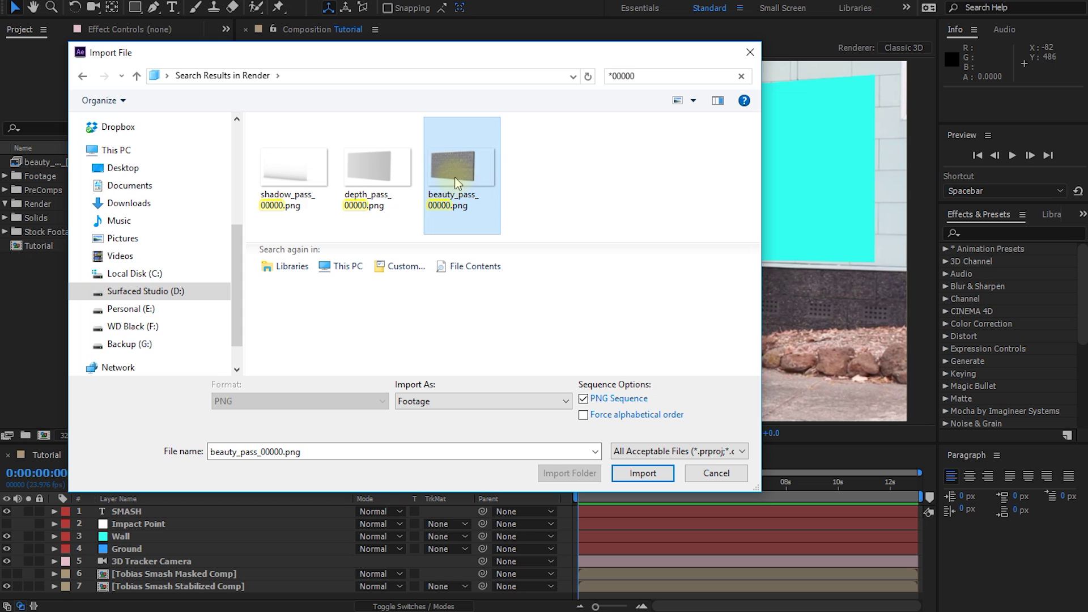
pyautogui.click(379, 176)
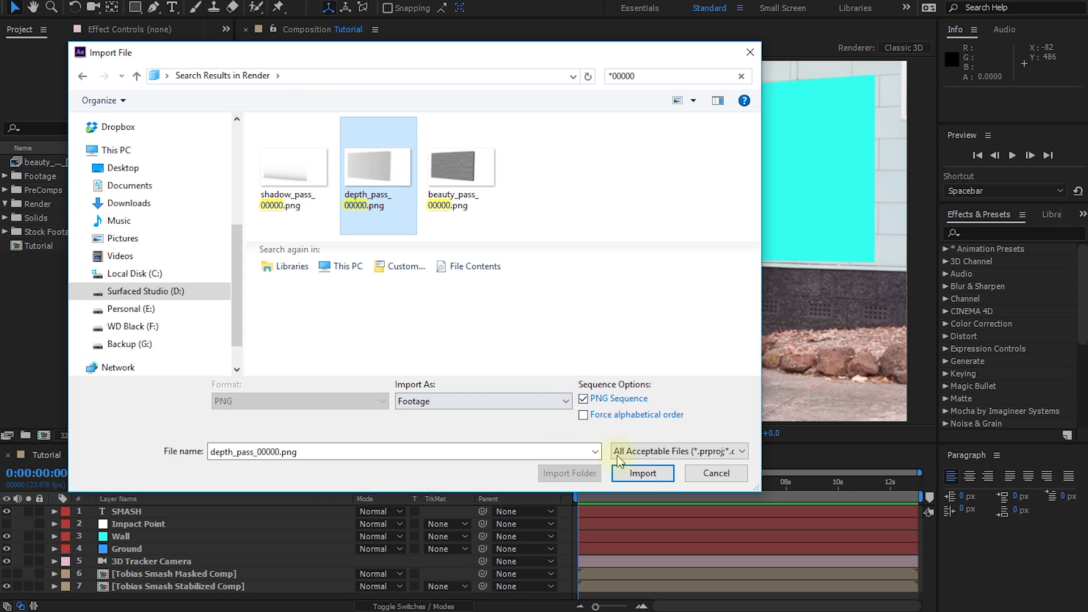
pyautogui.click(644, 471)
# Step: Import the shadow pass as a PNG sequence starting at shadow_pass_00000.png
pyautogui.doubleClick(125, 313)
pyautogui.click(283, 171)
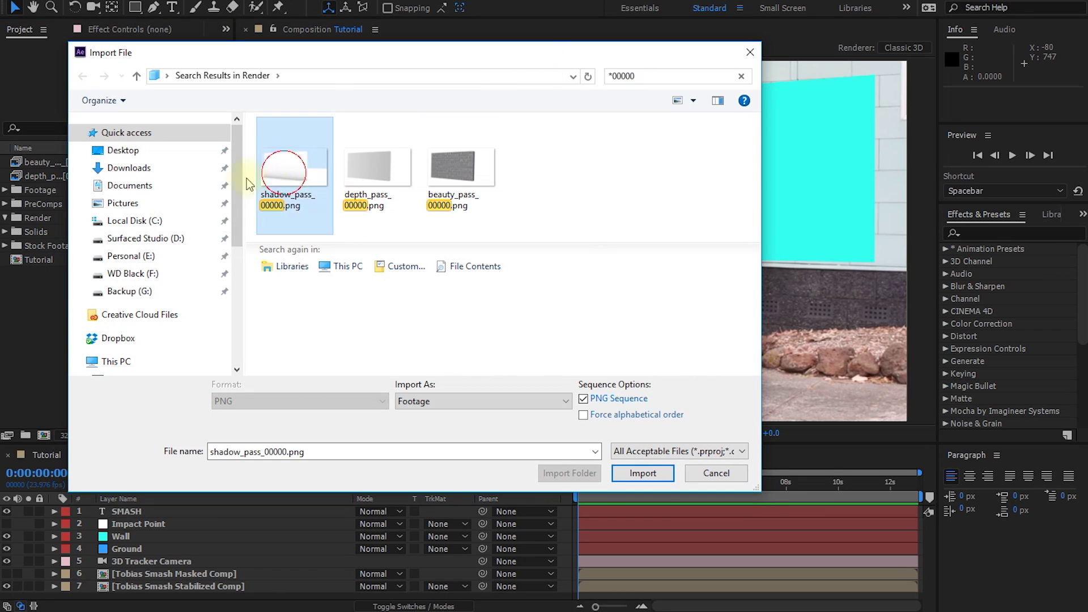
pyautogui.doubleClick(297, 176)
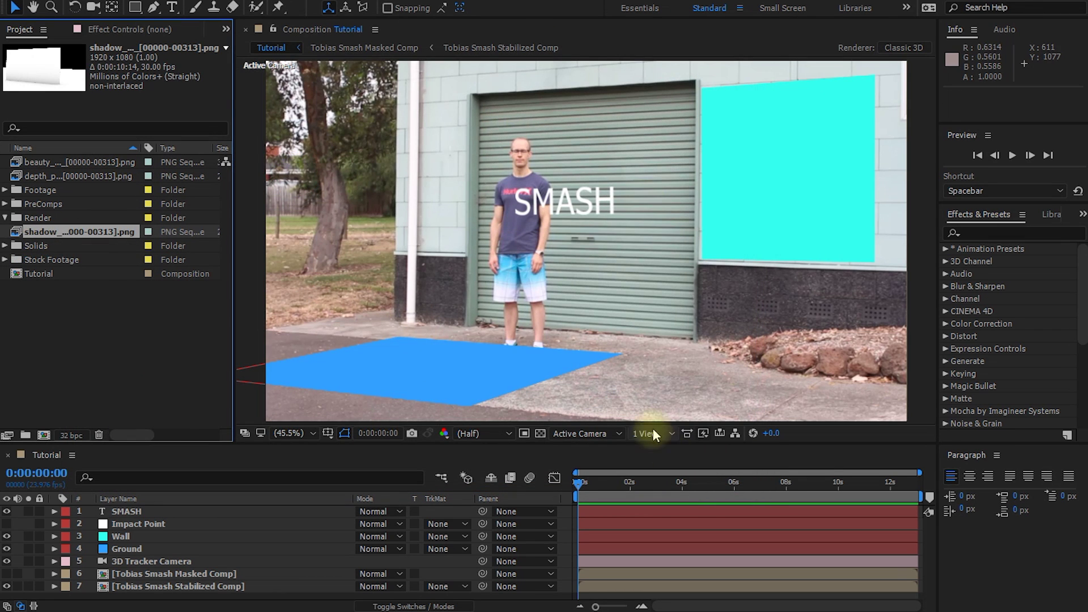
# Step: Add the beauty pass sequence as the top layer of the Tutorial composition and inspect the shattered wall at 0:00:02:09
pyautogui.moveTo(578, 482)
pyautogui.mouseDown()
pyautogui.moveTo(789, 482)
pyautogui.moveTo(579, 483)
pyautogui.mouseUp()
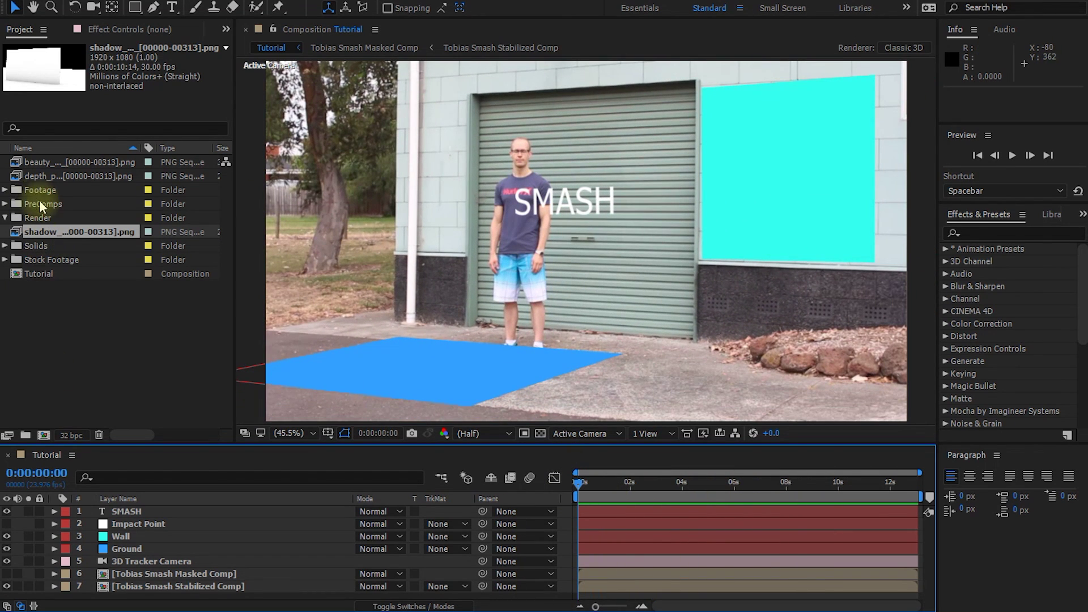
pyautogui.moveTo(44, 161); pyautogui.dragTo(132, 514)
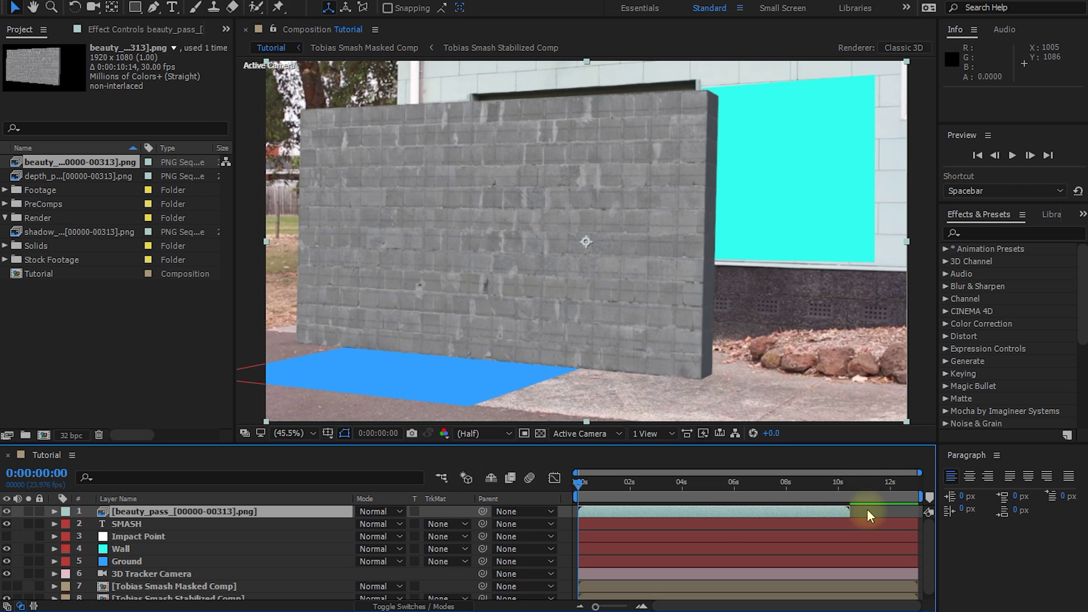
pyautogui.moveTo(587, 487); pyautogui.dragTo(639, 506)
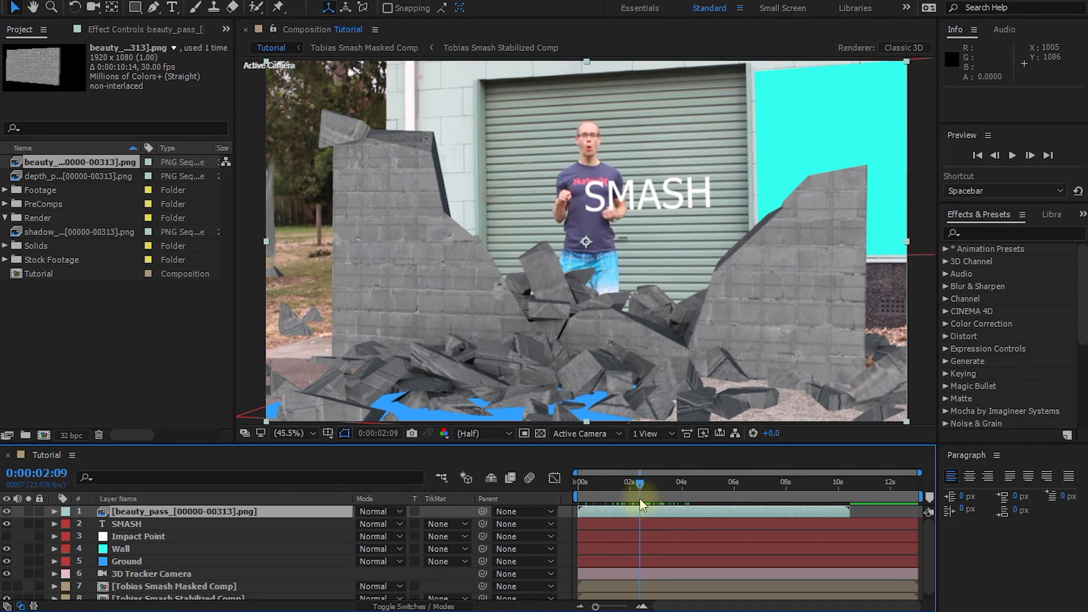
# Step: Interpret the beauty pass footage at 23.976 frames per second and extend its layer to the end of the composition
pyautogui.click(36, 163)
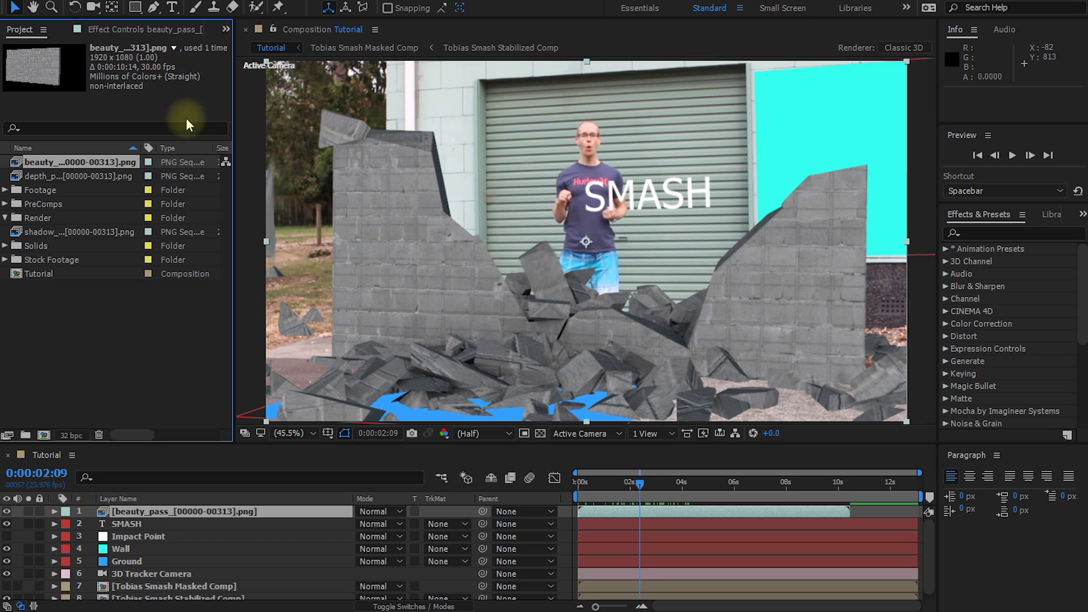
pyautogui.click(38, 276)
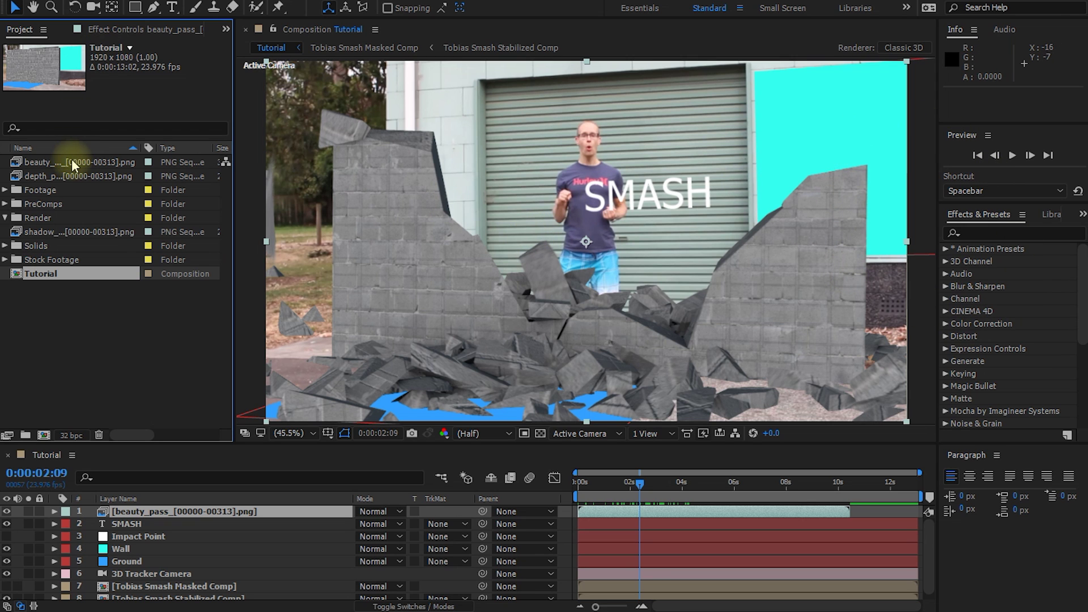
pyautogui.click(40, 162)
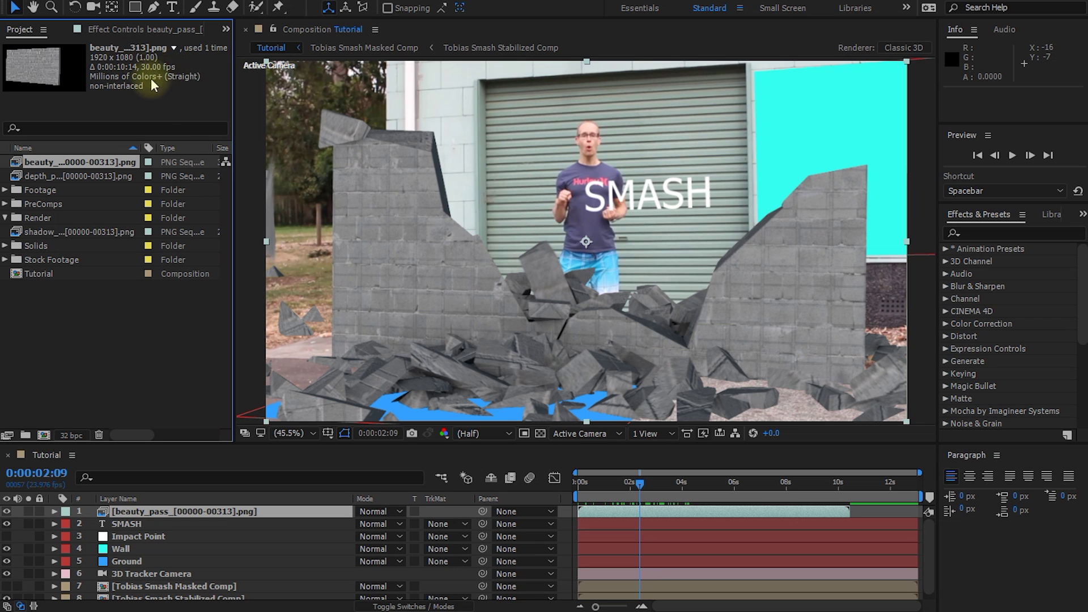
pyautogui.rightClick(49, 160)
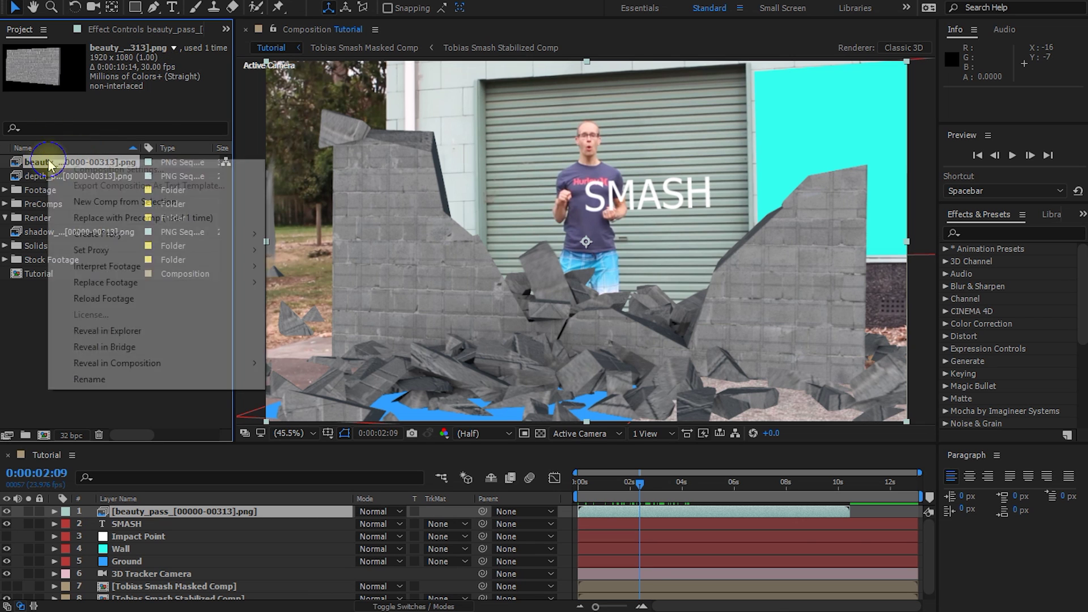
pyautogui.moveTo(114, 266)
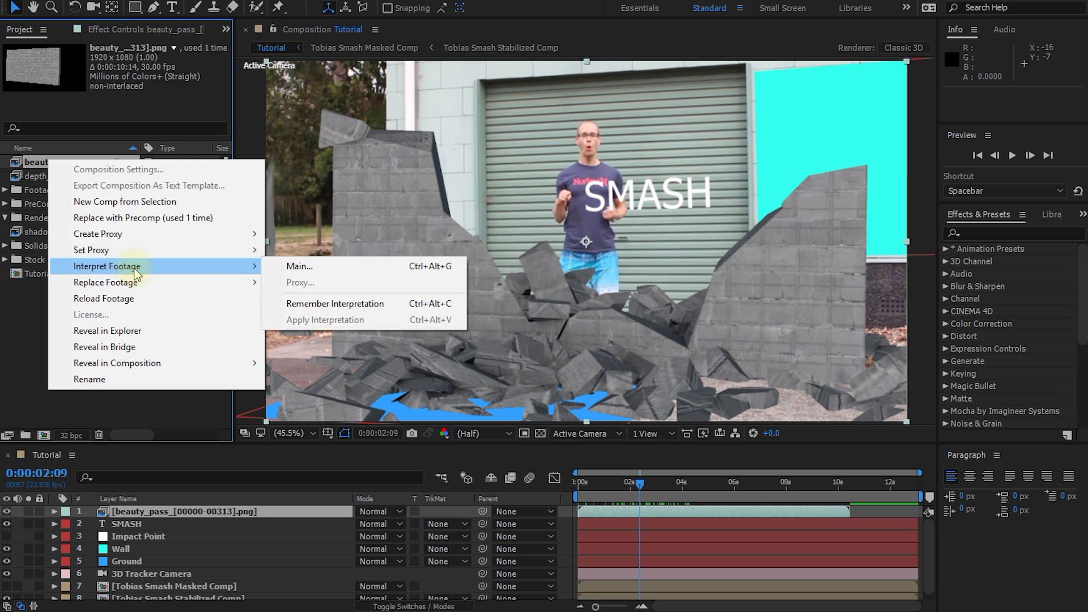
pyautogui.click(331, 271)
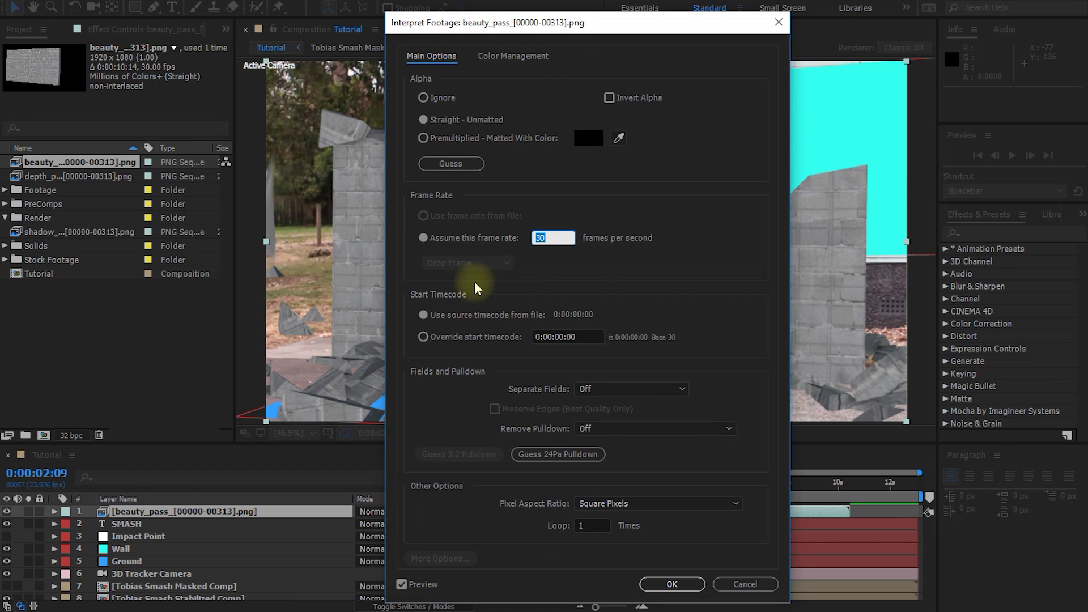
pyautogui.write('23.976')
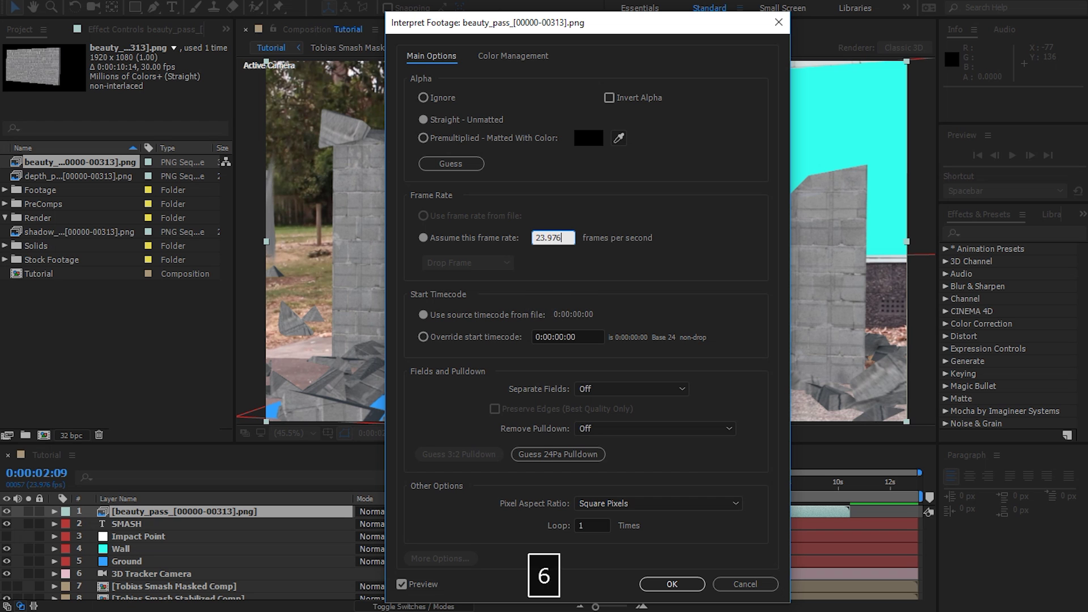
pyautogui.click(673, 584)
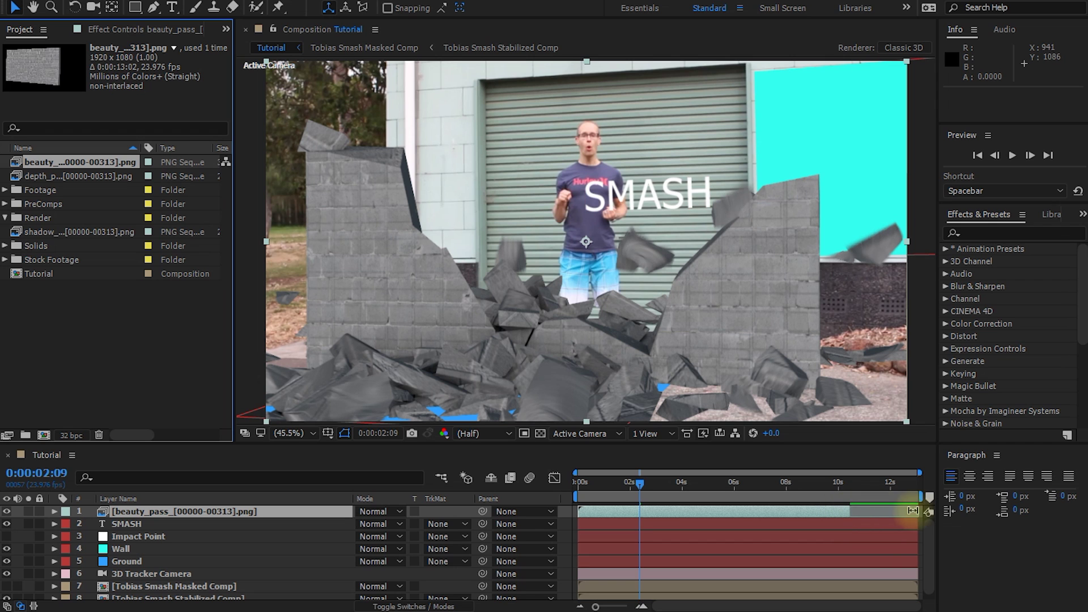
pyautogui.moveTo(848, 513); pyautogui.dragTo(918, 512)
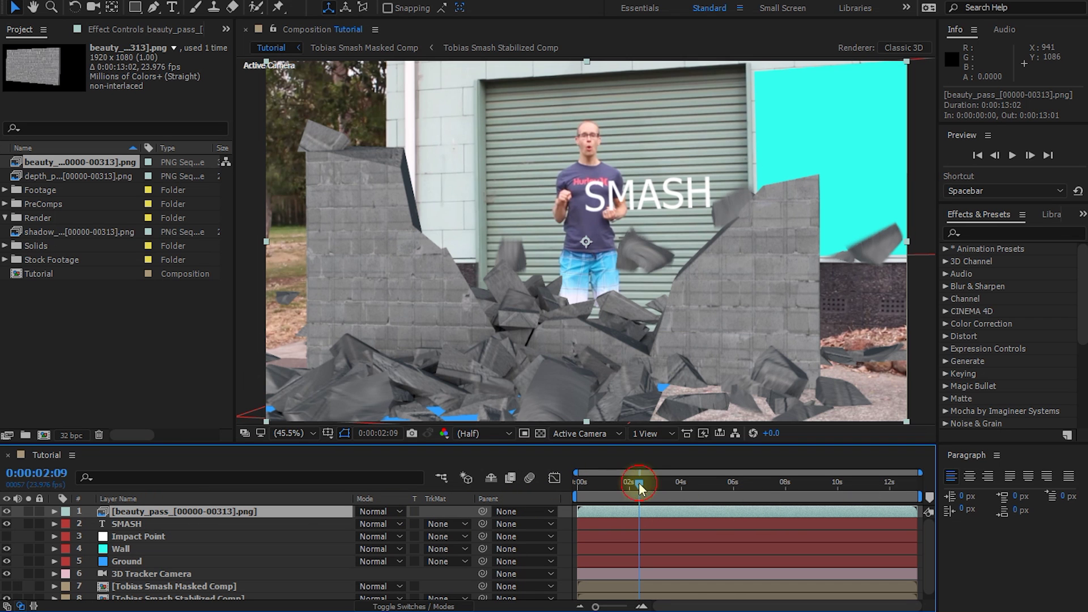
# Step: Play the composition from the start to check how the beauty pass matches the live footage
pyautogui.moveTo(638, 482); pyautogui.dragTo(508, 482)
pyautogui.press('space')
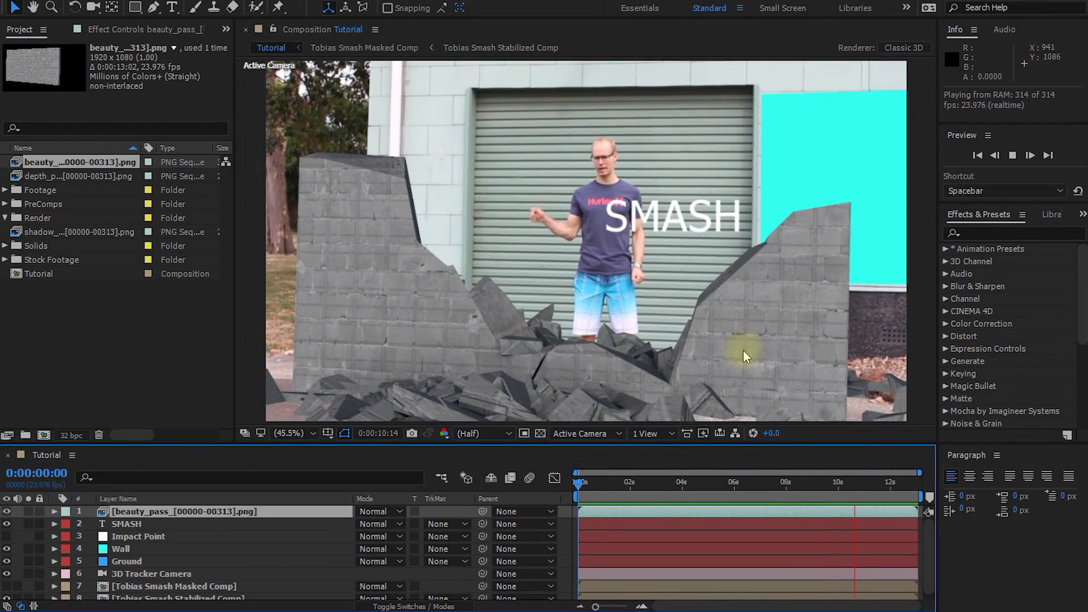
pyautogui.press('space')
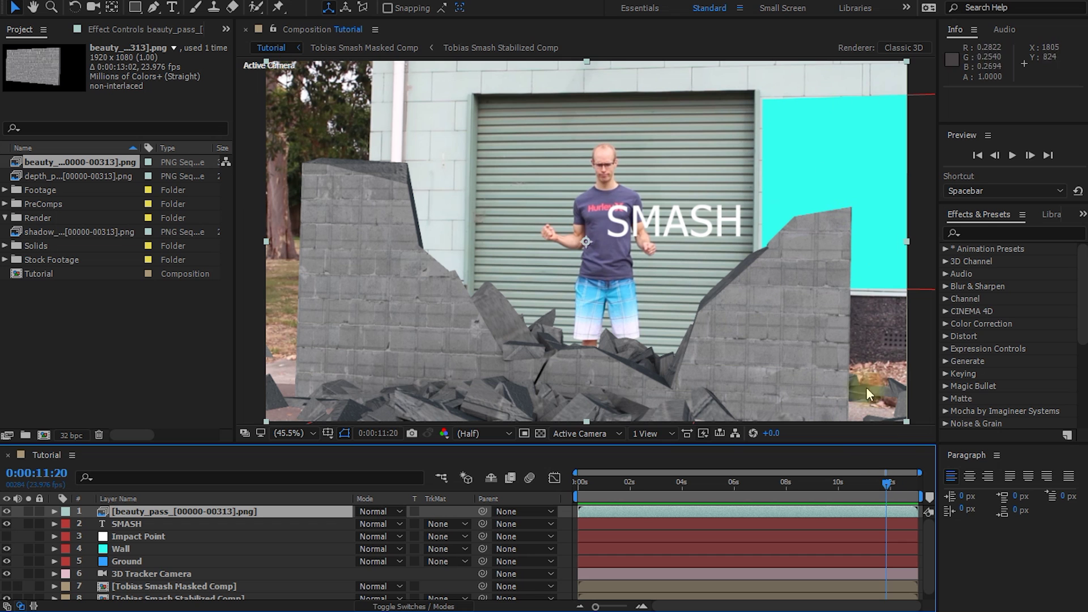
# Step: At 0:00:05:02, solo the beauty pass layer and draw a closed five-point Pen mask around the stray fragment floating above the wall
pyautogui.moveTo(875, 486); pyautogui.dragTo(717, 489)
pyautogui.moveTo(715, 488); pyautogui.dragTo(710, 488)
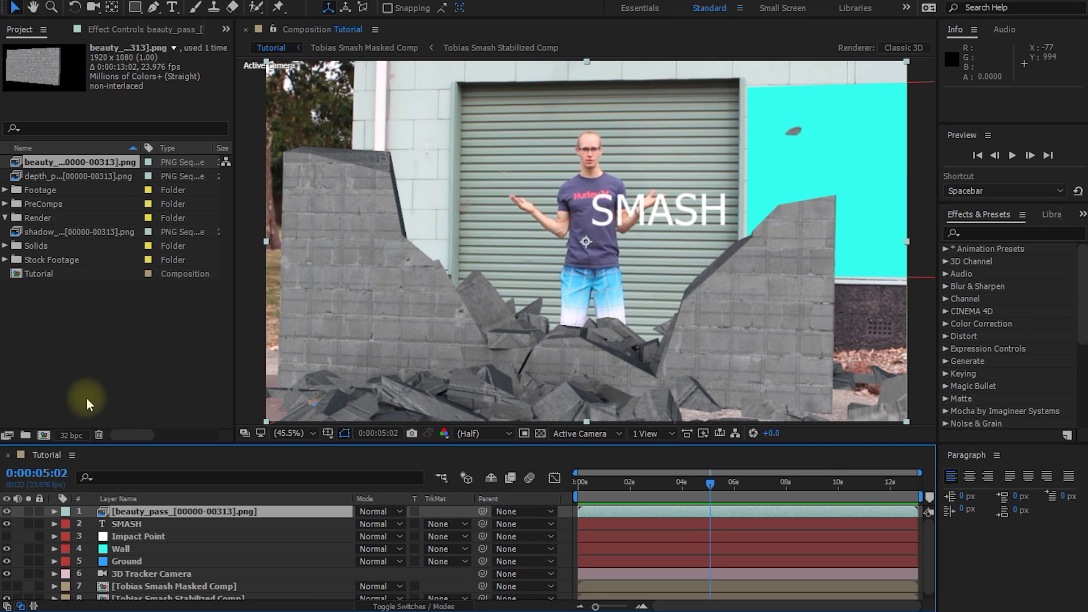
pyautogui.click(28, 511)
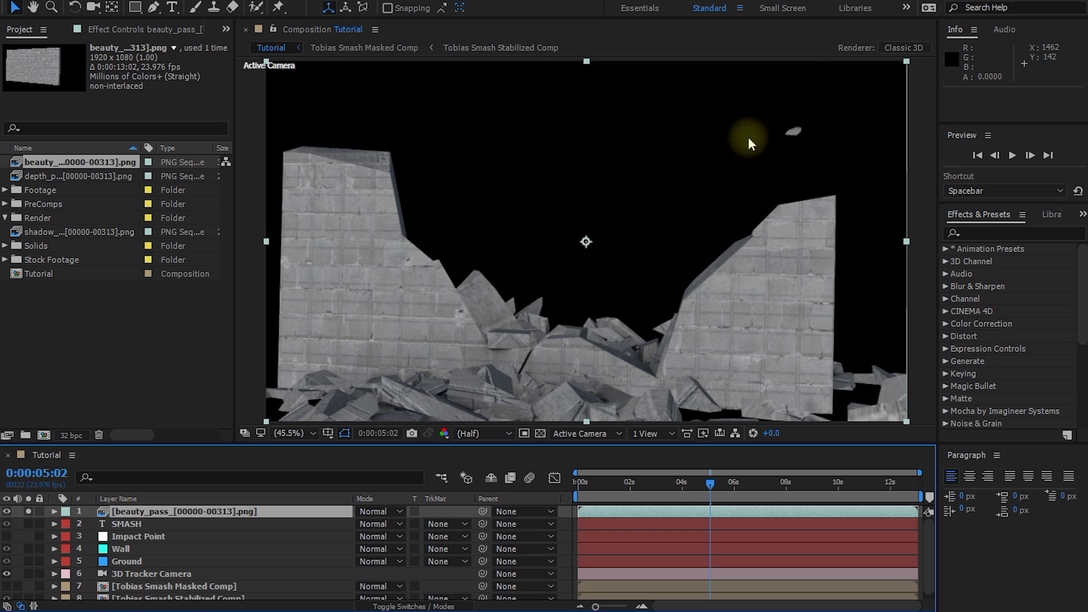
pyautogui.click(154, 10)
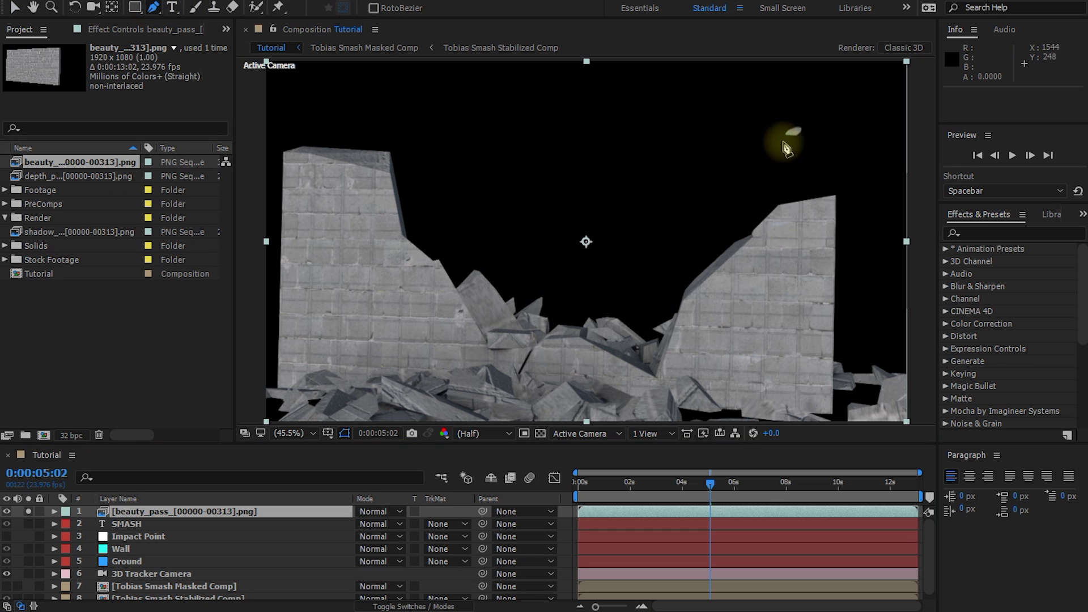
pyautogui.click(807, 114)
pyautogui.click(769, 123)
pyautogui.click(776, 153)
pyautogui.click(805, 151)
pyautogui.click(824, 130)
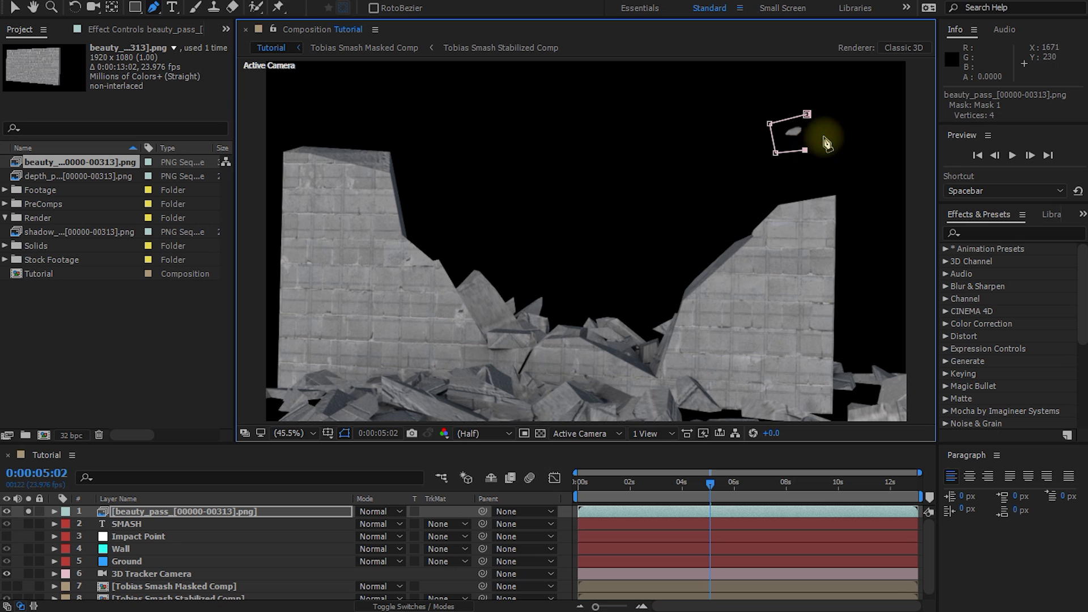
pyautogui.click(807, 114)
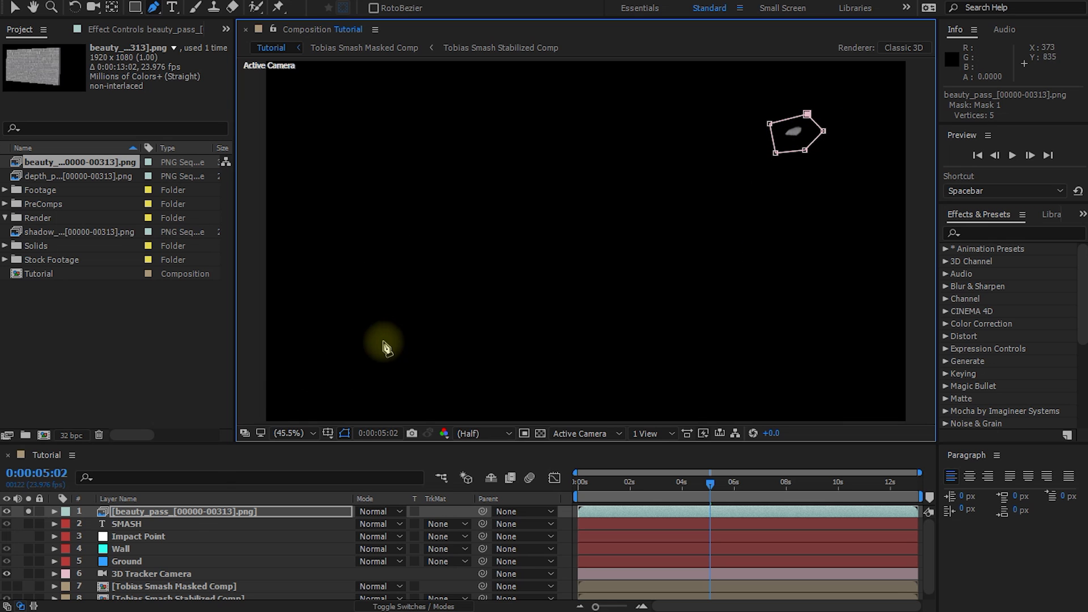
# Step: Reveal the mask properties of the beauty pass layer and set Mask 1's mode to Subtract
pyautogui.click(188, 512)
pyautogui.press('m')
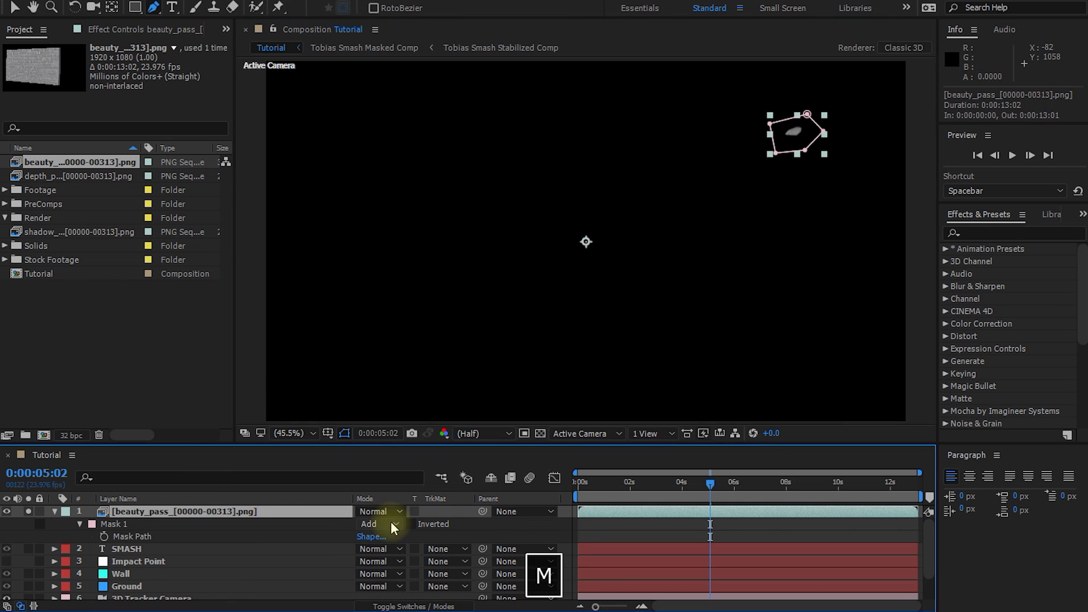
pyautogui.click(381, 524)
pyautogui.click(422, 555)
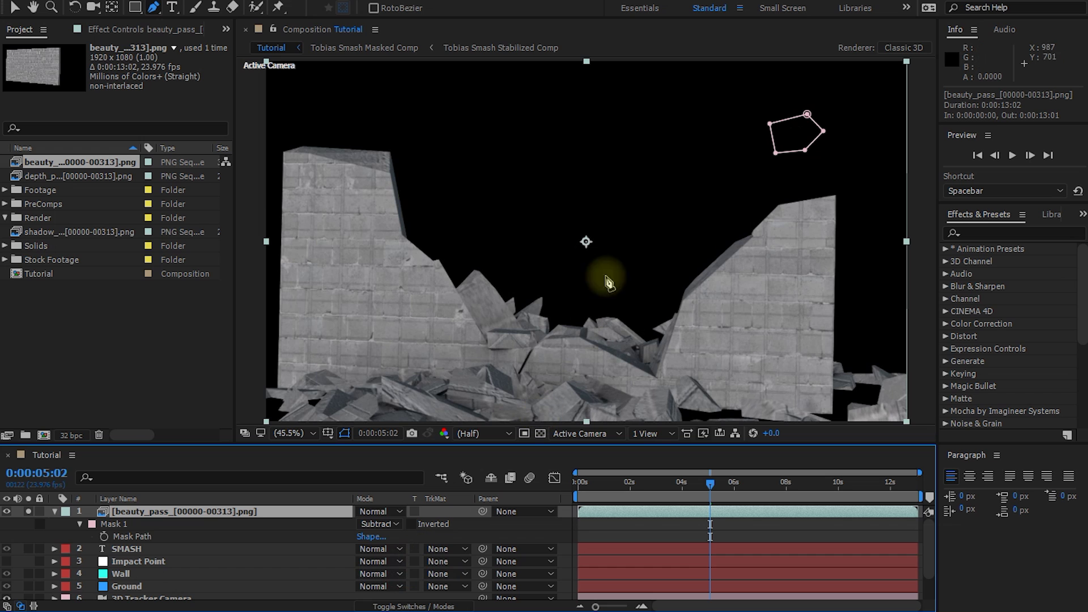
# Step: Start keyframing Mask 1's Mask Path at 0:00:05:02 and set its mode to None to keep the fragment in view
pyautogui.click(105, 536)
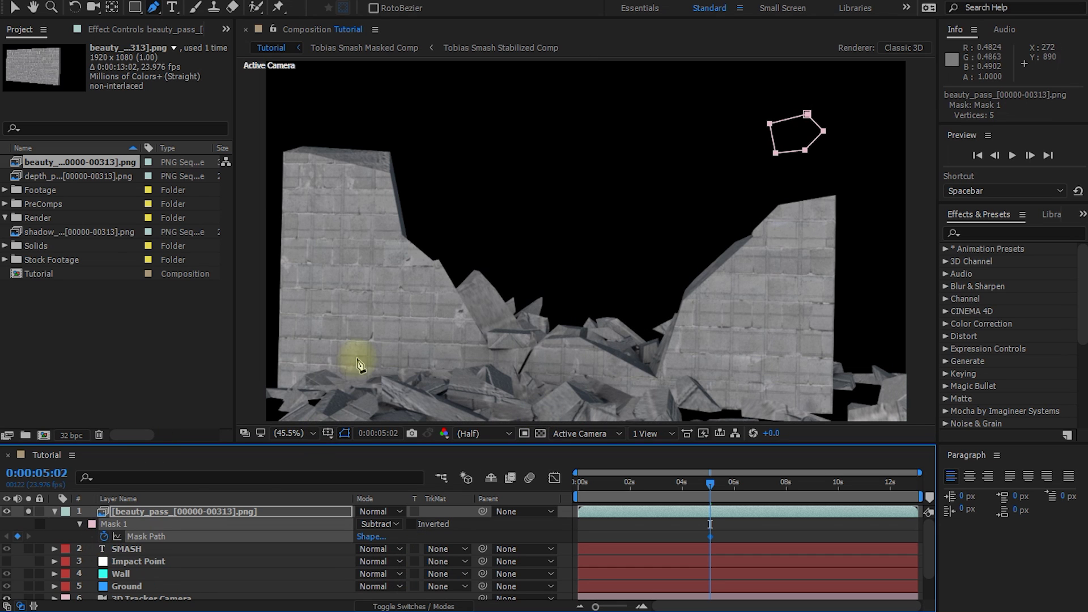
pyautogui.click(368, 523)
pyautogui.click(378, 510)
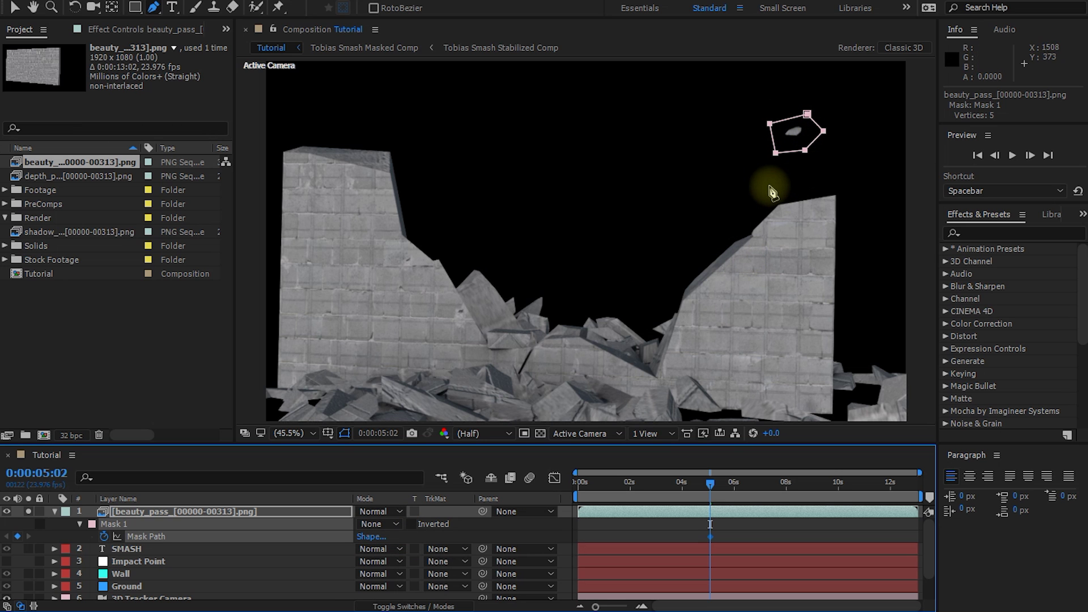
# Step: Advance to 0:00:05:09 and move the whole mask path down to follow the stray fragment
pyautogui.press('v')
pyautogui.press('pagedown')
pyautogui.press('pagedown')
pyautogui.press('pagedown')
pyautogui.press('pagedown')
pyautogui.press('pagedown')
pyautogui.press('pagedown')
pyautogui.press('pagedown')
pyautogui.moveTo(783, 151); pyautogui.dragTo(780, 201)
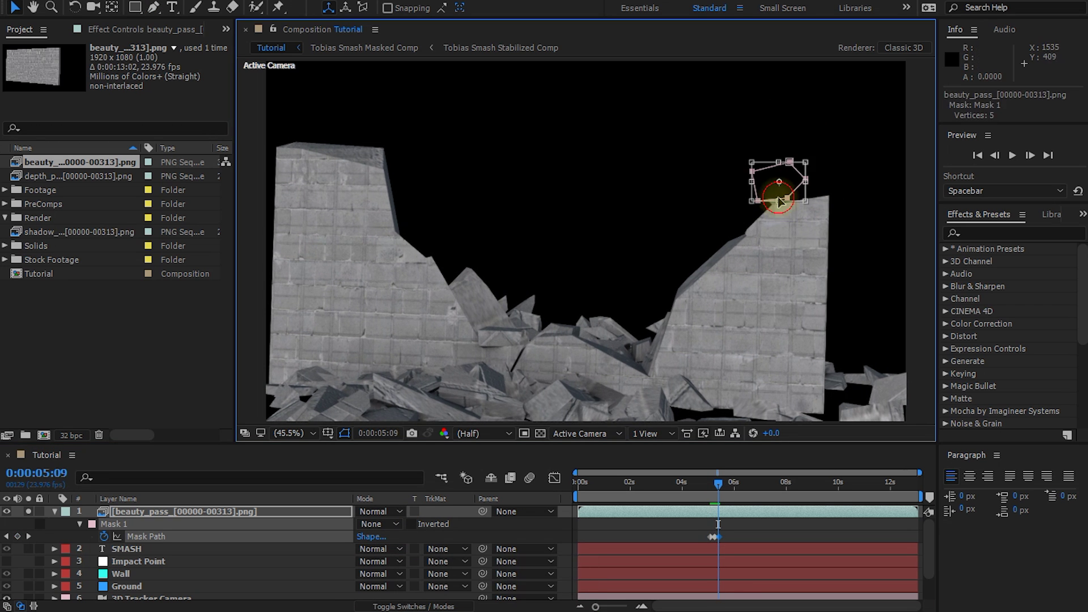
# Step: Review the first mask keyframes up close, then advance beyond 0:00:05:09 and nudge the mask path to follow the fragment
pyautogui.scroll(3, 790, 214)
pyautogui.press('pageup')
pyautogui.press('pageup')
pyautogui.press('pageup')
pyautogui.press('pageup')
pyautogui.press('pageup')
pyautogui.press('pagedown')
pyautogui.press('pagedown')
pyautogui.press('pagedown')
pyautogui.press('pagedown')
pyautogui.press('pagedown')
pyautogui.press('pagedown')
pyautogui.press('pagedown')
pyautogui.press('pagedown')
pyautogui.press('pagedown')
pyautogui.press('pagedown')
pyautogui.press('pagedown')
pyautogui.press('pagedown')
pyautogui.press('pagedown')
pyautogui.moveTo(619, 210); pyautogui.dragTo(618, 207)
# Step: Check the mask tracking frame by frame and reposition the mask path around the fragment up to 0:00:06:00
pyautogui.press('pagedown')
pyautogui.press('pagedown')
pyautogui.press('pagedown')
pyautogui.press('pagedown')
pyautogui.press('pagedown')
pyautogui.press('pagedown')
pyautogui.press('pagedown')
pyautogui.press('pagedown')
pyautogui.press('pagedown')
pyautogui.press('pagedown')
pyautogui.press('pagedown')
pyautogui.press('pageup')
pyautogui.press('pageup')
pyautogui.press('pageup')
pyautogui.press('pageup')
pyautogui.press('pageup')
pyautogui.press('pageup')
pyautogui.press('pageup')
pyautogui.press('pageup')
pyautogui.press('pageup')
pyautogui.doubleClick(697, 189)
pyautogui.moveTo(697, 189); pyautogui.dragTo(620, 215)
pyautogui.press('pagedown')
pyautogui.press('pagedown')
pyautogui.doubleClick(607, 194)
pyautogui.press('pagedown')
pyautogui.press('pagedown')
pyautogui.press('pagedown')
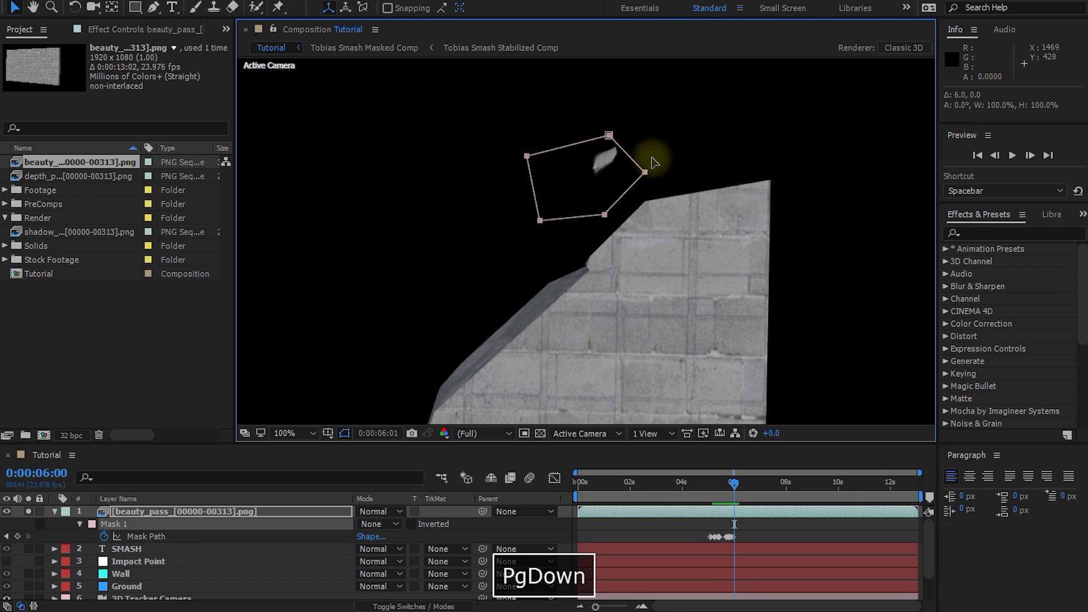
# Step: Advance past 0:00:06:01 and shift the mask path to enclose the drifting fragment again
pyautogui.press('pagedown')
pyautogui.press('pagedown')
pyautogui.press('pagedown')
pyautogui.press('pagedown')
pyautogui.press('pagedown')
pyautogui.press('pagedown')
pyautogui.press('pagedown')
pyautogui.press('pagedown')
pyautogui.press('pagedown')
pyautogui.doubleClick(618, 127)
pyautogui.moveTo(608, 122); pyautogui.dragTo(538, 114)
# Step: Step through the frames before 0:00:07:09 and prepare the whole mask path for repositioning around the fragment
pyautogui.press('pagedown')
pyautogui.press('pagedown')
pyautogui.press('pagedown')
pyautogui.press('pagedown')
pyautogui.press('pagedown')
pyautogui.press('pagedown')
pyautogui.press('pagedown')
pyautogui.press('pagedown')
pyautogui.press('pagedown')
pyautogui.press('pagedown')
pyautogui.press('pagedown')
pyautogui.press('pagedown')
pyautogui.press('pagedown')
pyautogui.press('pagedown')
pyautogui.press('pagedown')
pyautogui.press('pagedown')
pyautogui.press('pagedown')
pyautogui.press('pagedown')
pyautogui.doubleClick(584, 148)
# Step: Advance to 0:00:07:09 and move the whole mask path by -13, -614, above the composition frame
pyautogui.press('pagedown')
pyautogui.press('pagedown')
pyautogui.press('pagedown')
pyautogui.press('pagedown')
pyautogui.press('pagedown')
pyautogui.press('pagedown')
pyautogui.scroll(-1, 539, 279)
pyautogui.doubleClick(539, 279)
pyautogui.press('space')
pyautogui.moveTo(568, 244); pyautogui.dragTo(593, 211)
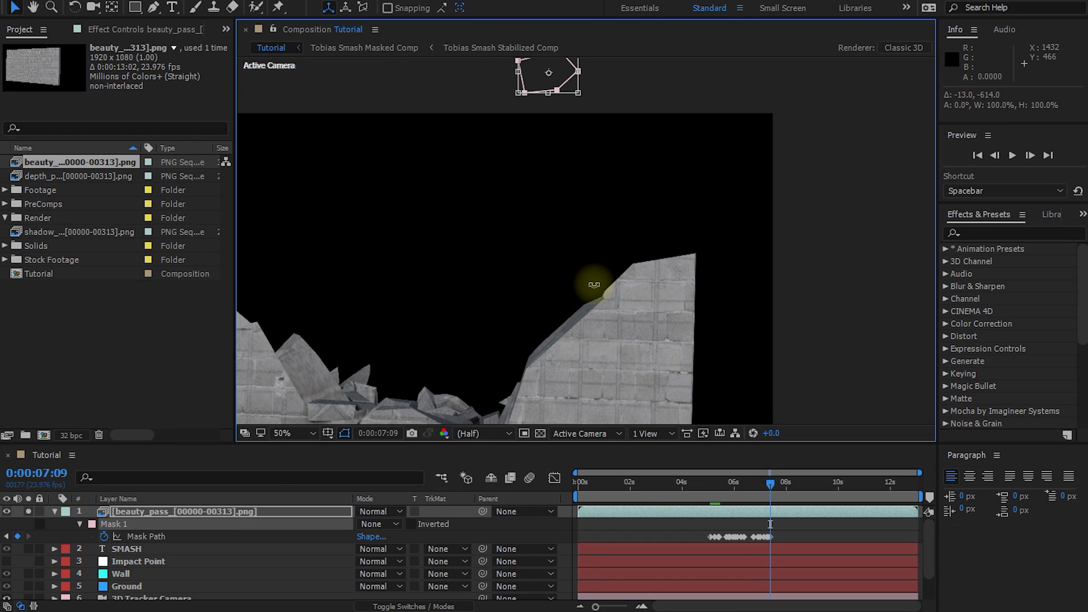
# Step: Step back through the frames to 0:00:05:12 to check the animated mask path against the fragment
pyautogui.press('pageup')
pyautogui.press('pageup')
pyautogui.press('pageup')
pyautogui.press('pageup')
pyautogui.press('pageup')
pyautogui.press('pageup')
pyautogui.press('pageup')
pyautogui.press('pageup')
pyautogui.press('pageup')
pyautogui.press('pageup')
pyautogui.press('pageup')
pyautogui.press('pageup')
pyautogui.press('pageup')
pyautogui.press('pageup')
pyautogui.press('pageup')
pyautogui.press('pageup')
pyautogui.press('pageup')
pyautogui.press('pageup')
pyautogui.press('pageup')
pyautogui.press('pageup')
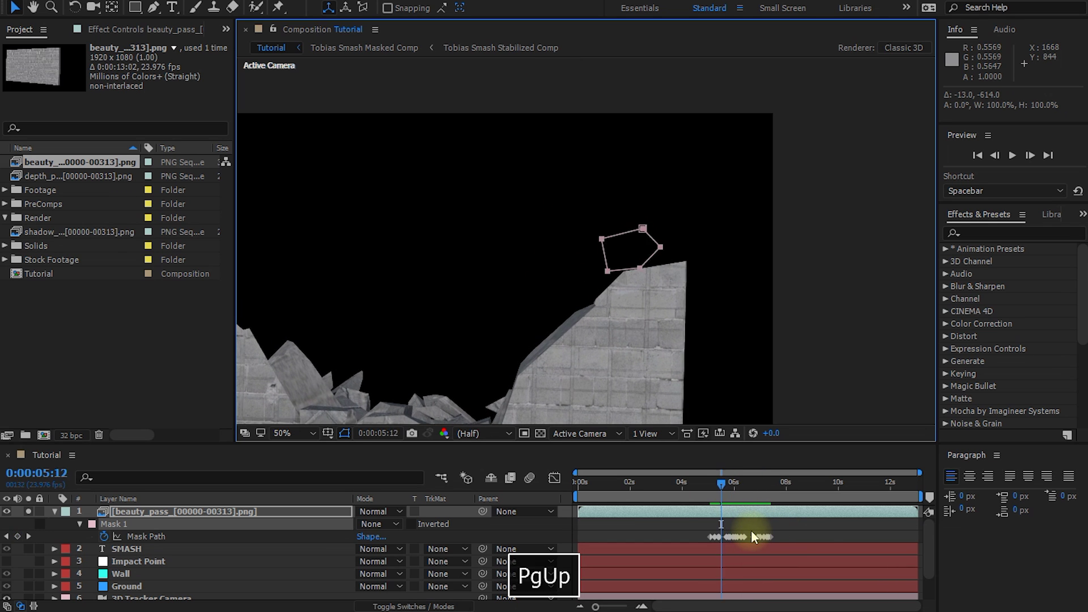
# Step: Step back through the frames before 0:00:05:12 and shift the whole mask path to enclose the fragment
pyautogui.press('pageup')
pyautogui.press('pageup')
pyautogui.press('pageup')
pyautogui.press('pageup')
pyautogui.press('pageup')
pyautogui.press('pageup')
pyautogui.press('pageup')
pyautogui.press('pageup')
pyautogui.press('pageup')
pyautogui.press('pageup')
pyautogui.press('pageup')
pyautogui.press('pageup')
pyautogui.press('pageup')
pyautogui.press('pageup')
pyautogui.press('pageup')
pyautogui.press('pageup')
pyautogui.press('pageup')
pyautogui.press('pageup')
pyautogui.press('pageup')
pyautogui.press('pageup')
pyautogui.moveTo(656, 199); pyautogui.dragTo(734, 166)
# Step: Step further back through the earlier frames and reposition the mask path around the fragment once more
pyautogui.press('pagedown')
pyautogui.press('pageup')
pyautogui.press('pageup')
pyautogui.press('pageup')
pyautogui.press('pageup')
pyautogui.press('pageup')
pyautogui.press('pageup')
pyautogui.press('pageup')
pyautogui.moveTo(765, 213); pyautogui.dragTo(741, 201)
pyautogui.press('Escape')
# Step: Step through the newly keyed frames, ending at 0:00:05:03, to check that the mask path follows the fragment
pyautogui.press('pagedown')
pyautogui.press('pagedown')
pyautogui.press('pagedown')
pyautogui.press('pagedown')
pyautogui.press('pagedown')
pyautogui.press('pagedown')
pyautogui.press('pagedown')
pyautogui.press('pagedown')
pyautogui.press('pagedown')
pyautogui.press('pagedown')
pyautogui.press('pagedown')
pyautogui.press('pagedown')
pyautogui.press('pagedown')
pyautogui.press('pagedown')
pyautogui.press('pagedown')
pyautogui.press('pagedown')
pyautogui.press('pagedown')
pyautogui.press('pagedown')
pyautogui.press('pagedown')
pyautogui.press('pagedown')
pyautogui.press('pageup')
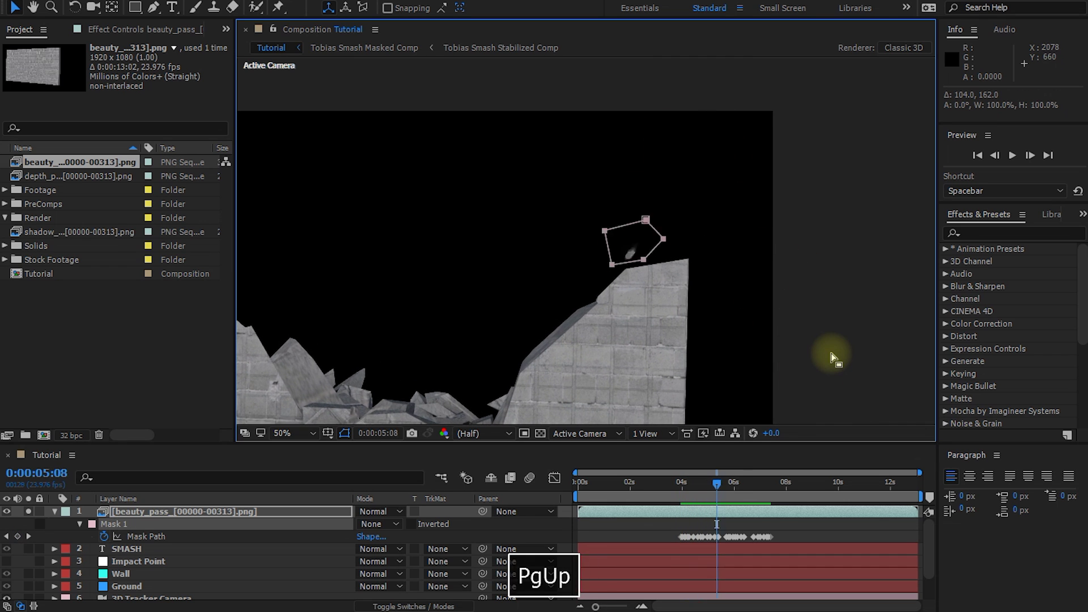
pyautogui.press('pageup')
pyautogui.press('pageup')
pyautogui.press('pageup')
pyautogui.press('pageup')
pyautogui.press('pageup')
# Step: Set Mask 1's mode to Subtract, fit the composition in the viewer and preview the beauty pass from the start
pyautogui.click(373, 524)
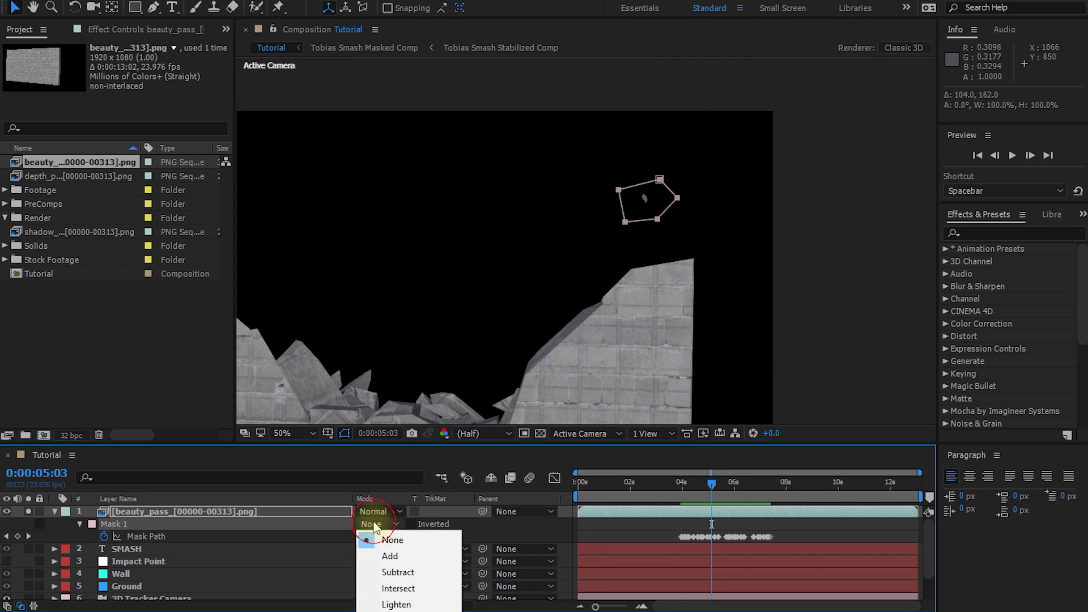
pyautogui.click(392, 574)
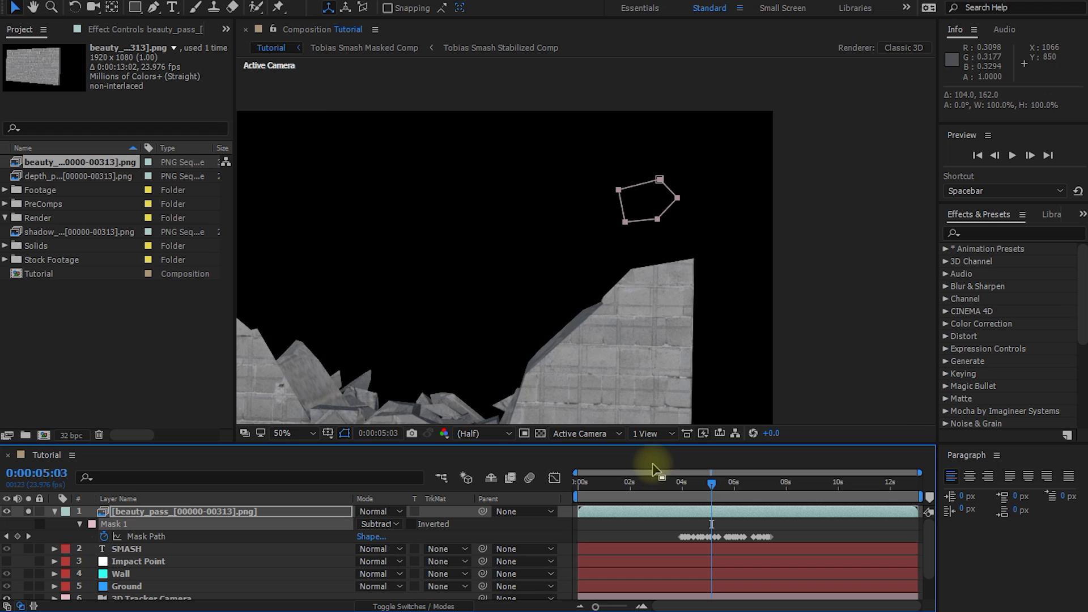
pyautogui.hotkey('alt', '/')
pyautogui.moveTo(655, 469); pyautogui.dragTo(567, 494)
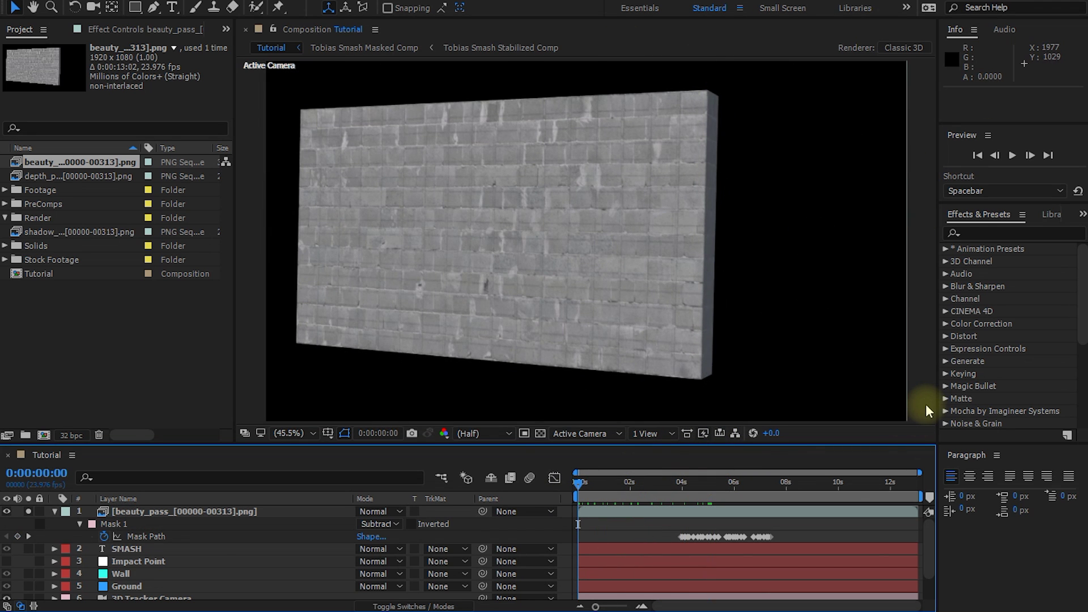
pyautogui.press('space')
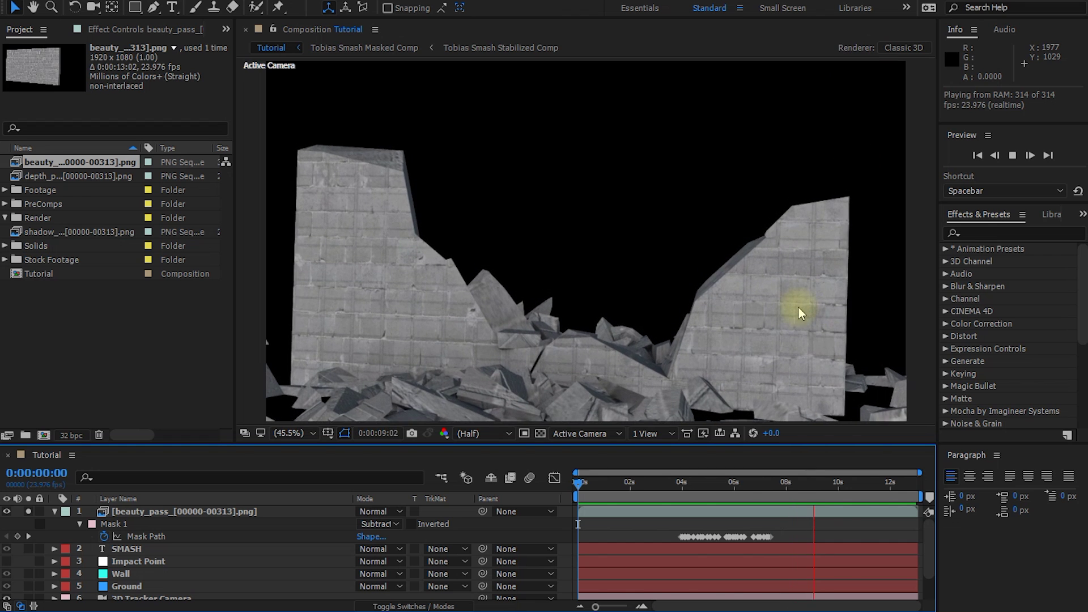
pyautogui.press('space')
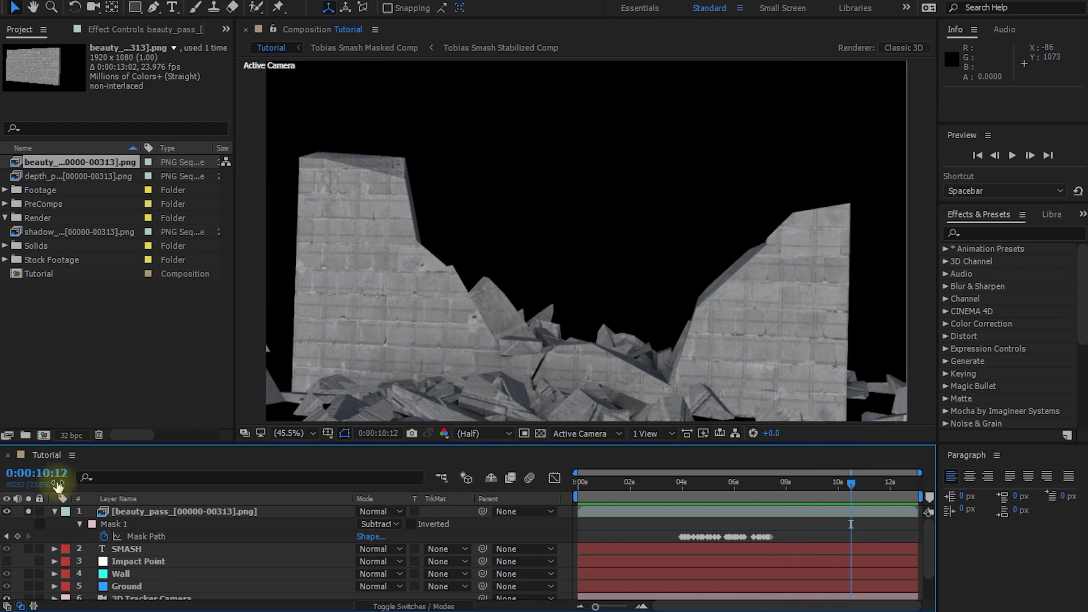
# Step: Unsolo the beauty pass layer and move to 0:00:04:11 to see it over the footage
pyautogui.click(28, 511)
pyautogui.moveTo(847, 489); pyautogui.dragTo(694, 491)
pyautogui.click(41, 178)
pyautogui.moveTo(21, 179); pyautogui.dragTo(447, 294)
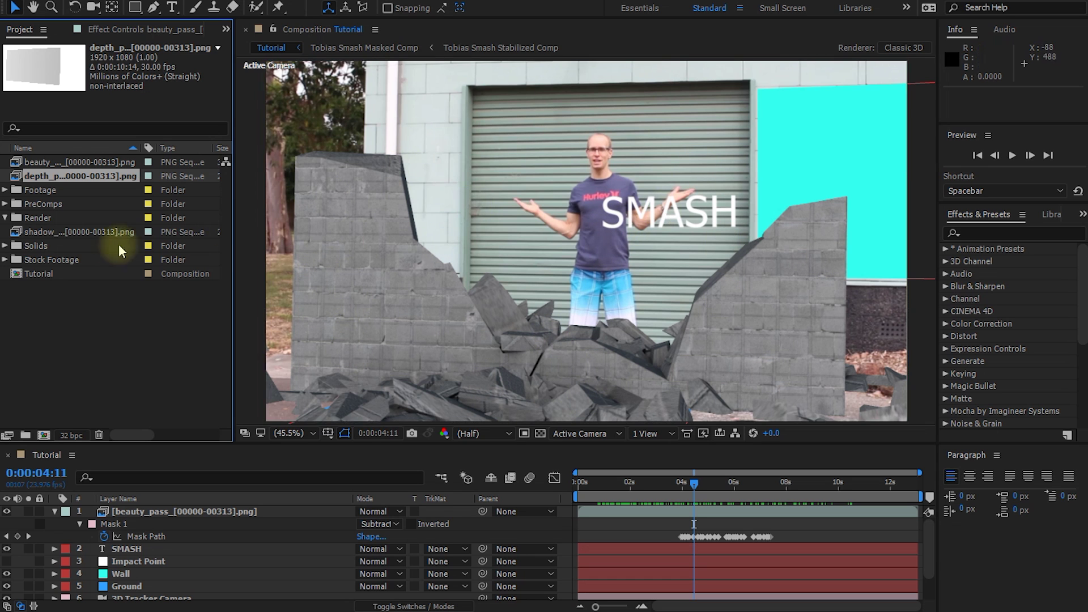
# Step: Add the shadow_pass sequence above the beauty pass and interpret its footage at 23.976 frames per second
pyautogui.moveTo(36, 233); pyautogui.dragTo(137, 512)
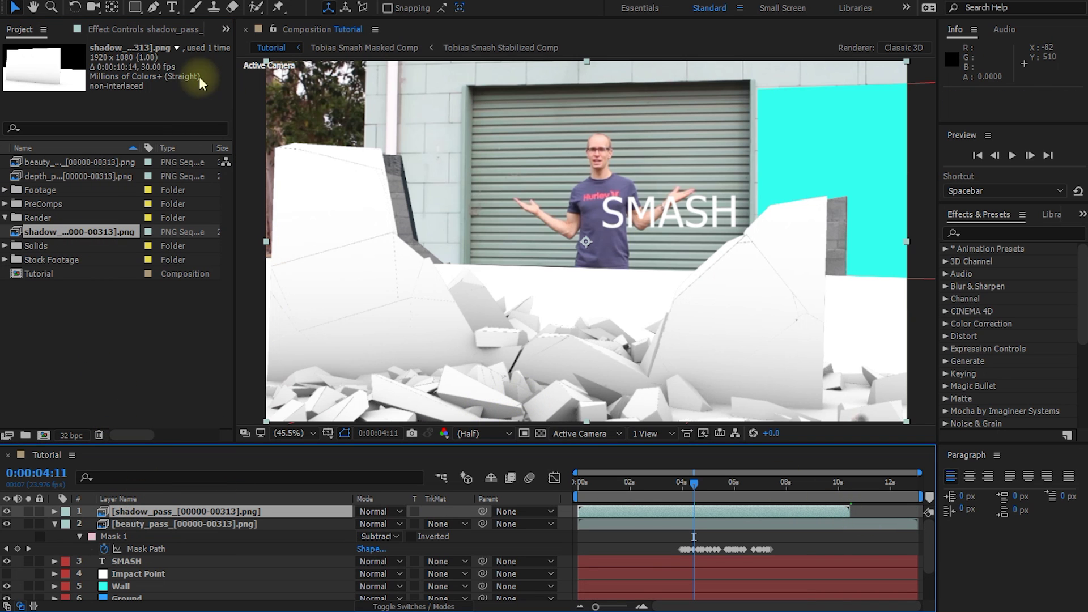
pyautogui.rightClick(45, 236)
pyautogui.moveTo(144, 338)
pyautogui.click(319, 338)
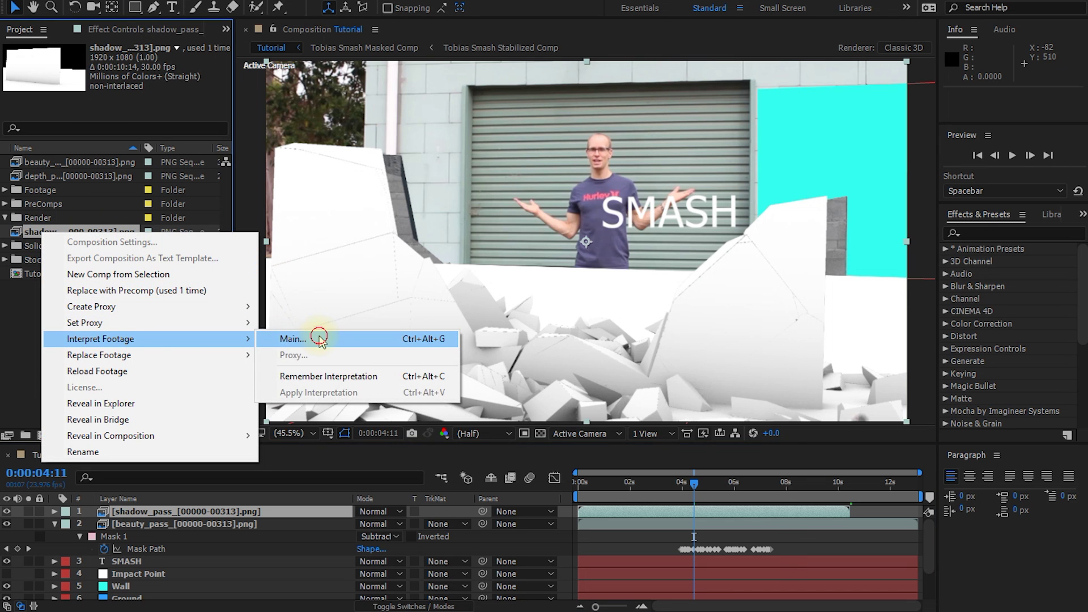
pyautogui.write('23')
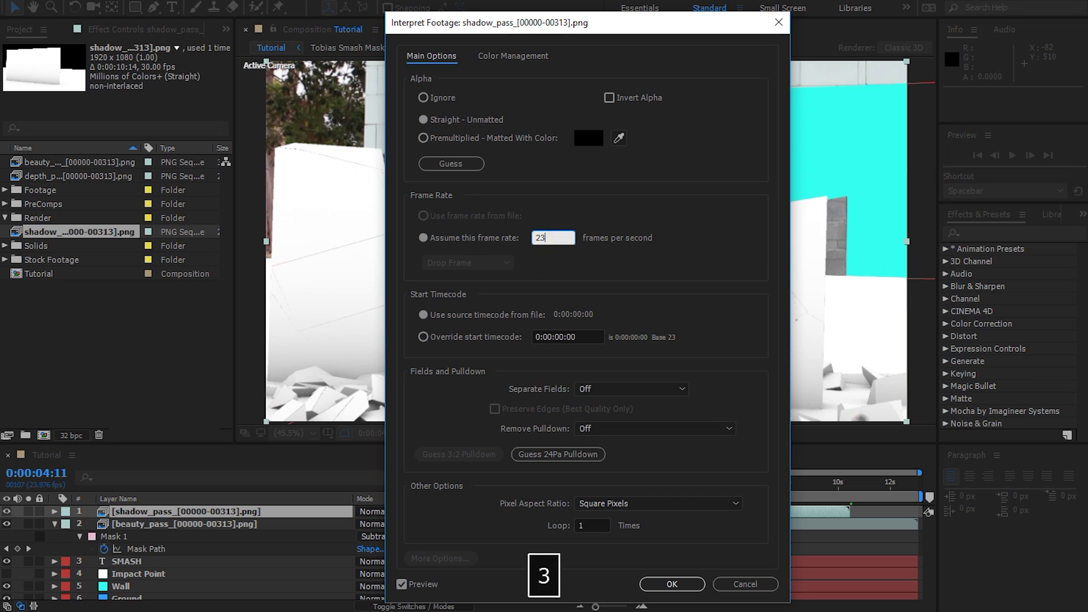
pyautogui.write('.976')
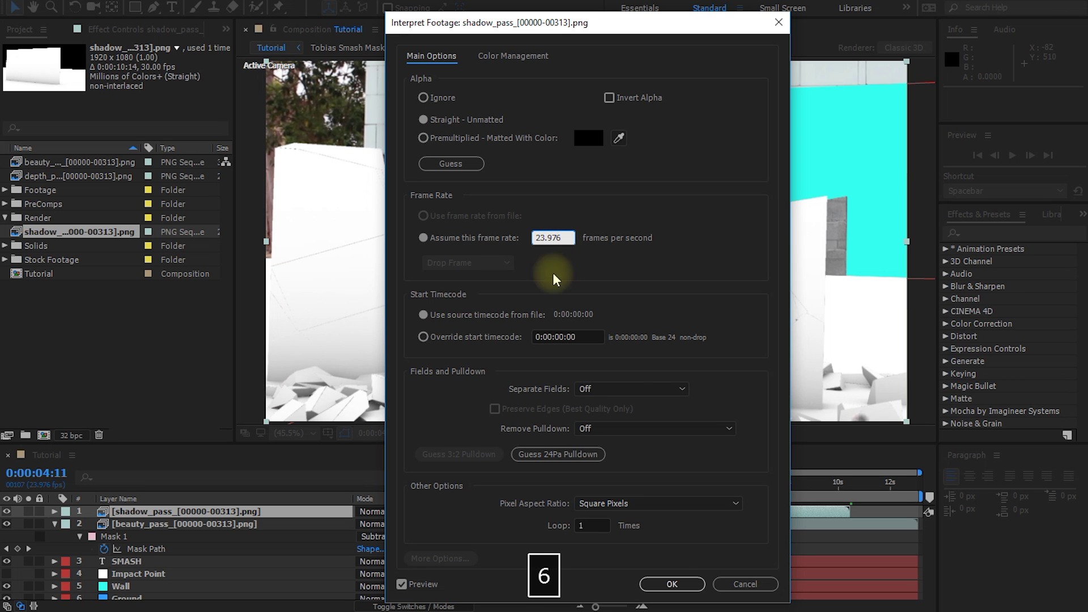
pyautogui.click(671, 584)
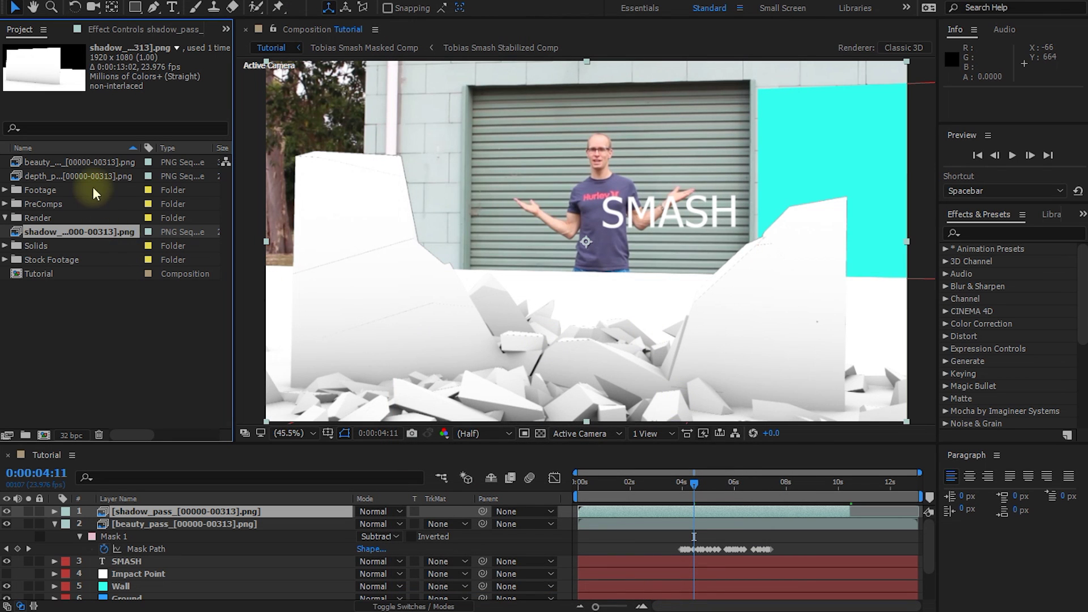
# Step: Interpret the depth_pass sequence at 23.976 frames per second
pyautogui.click(74, 175)
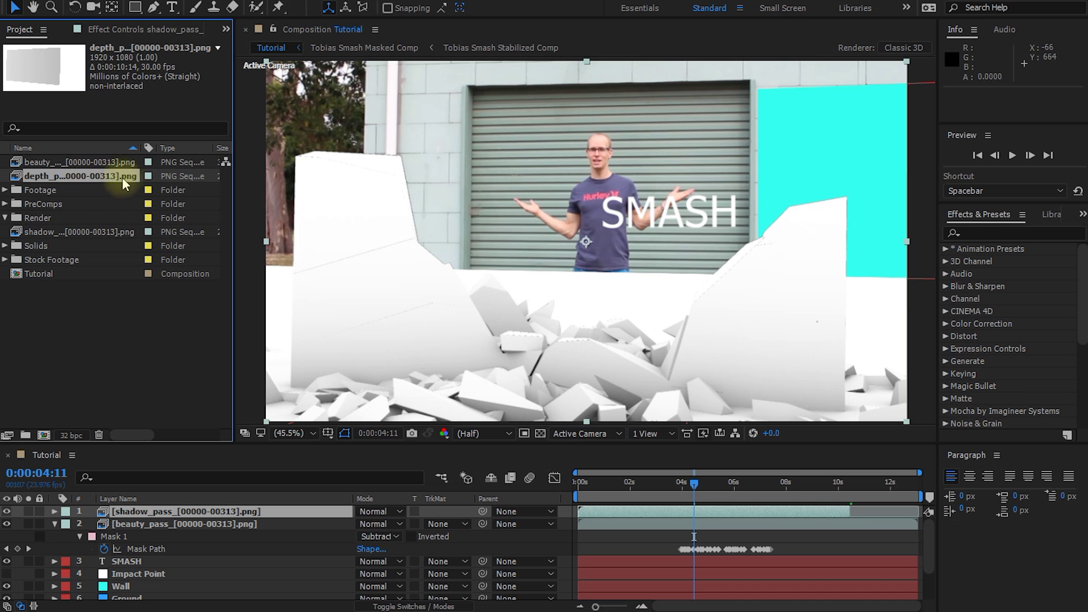
pyautogui.rightClick(104, 178)
pyautogui.moveTo(205, 283)
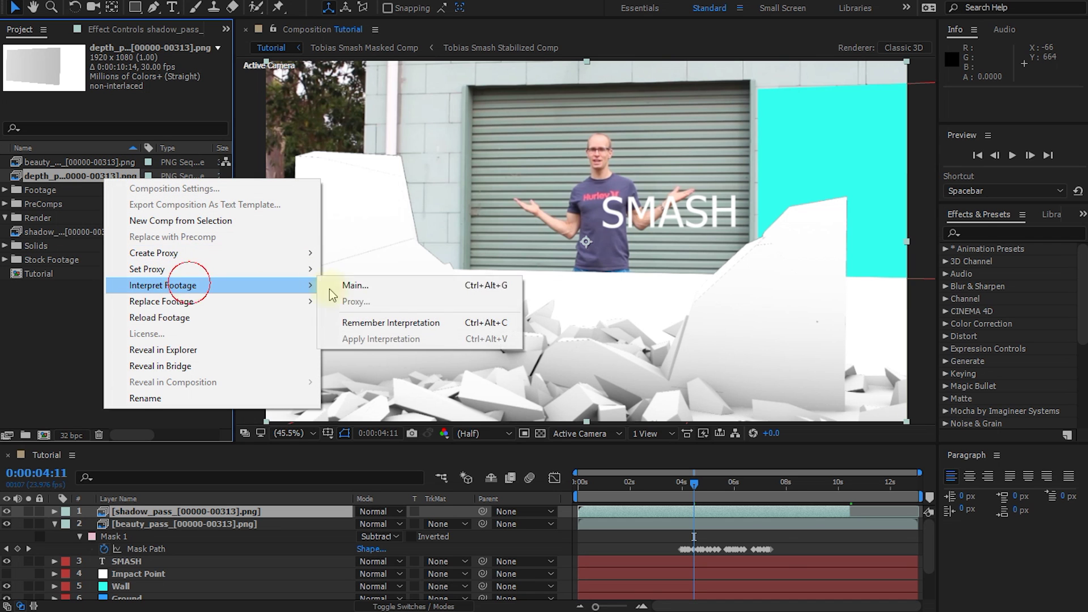
pyautogui.click(376, 290)
pyautogui.moveTo(540, 30); pyautogui.dragTo(558, 19)
pyautogui.click(542, 238)
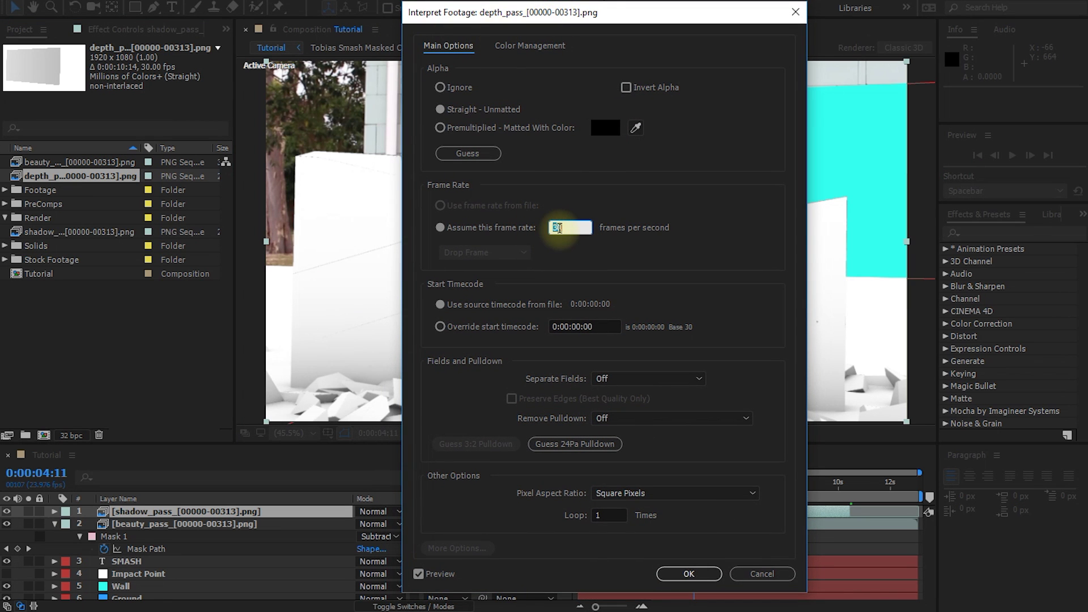
pyautogui.write('23.976')
pyautogui.click(688, 574)
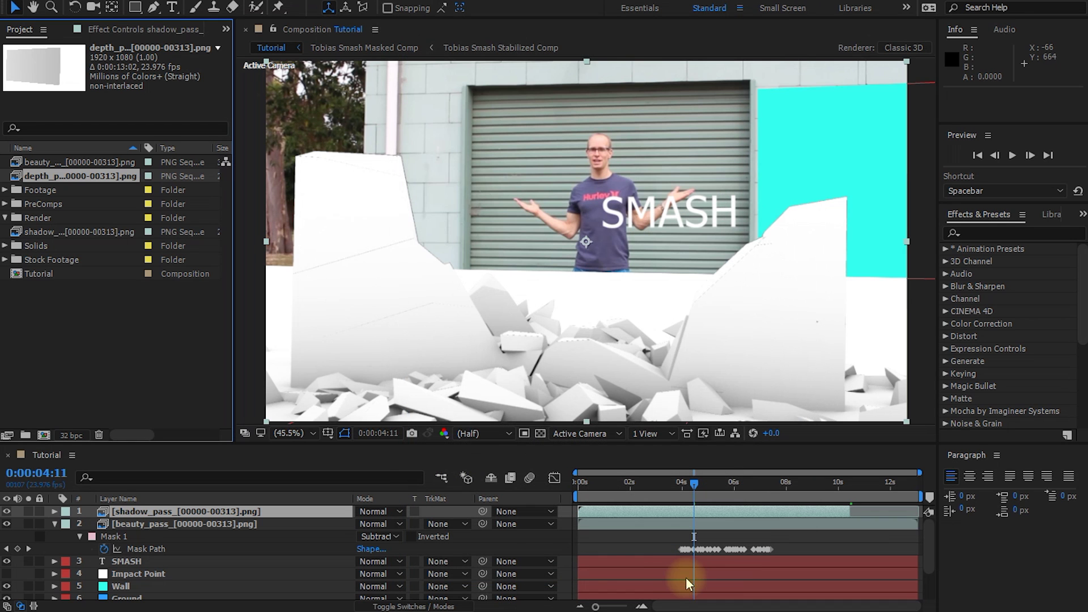
# Step: Extend the shadow pass layer's out point to the composition's end and set its blending mode to Multiply
pyautogui.click(841, 511)
pyautogui.moveTo(842, 511); pyautogui.dragTo(925, 512)
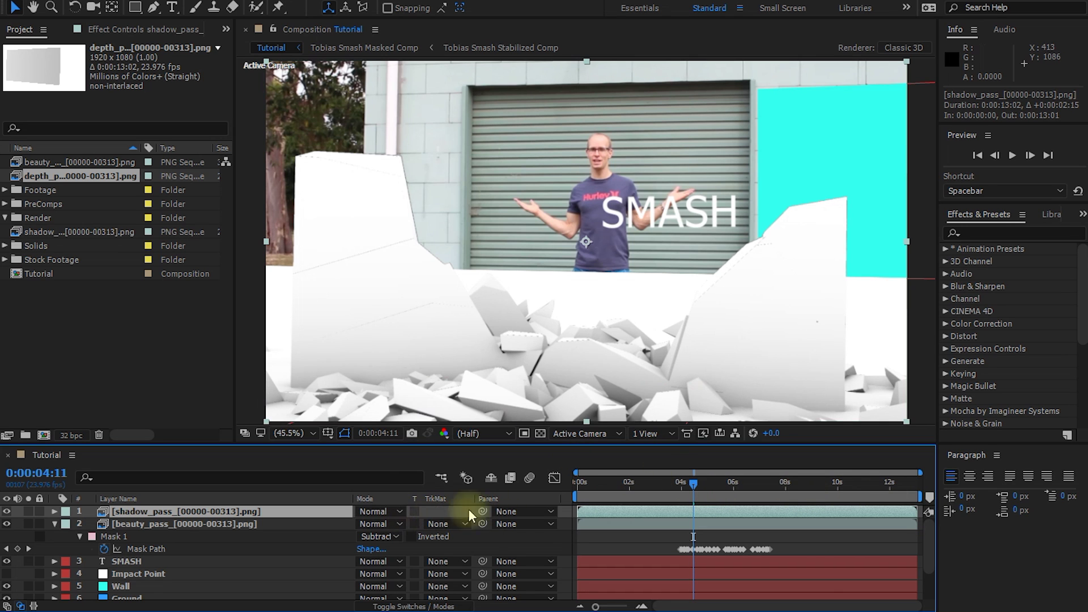
pyautogui.click(381, 509)
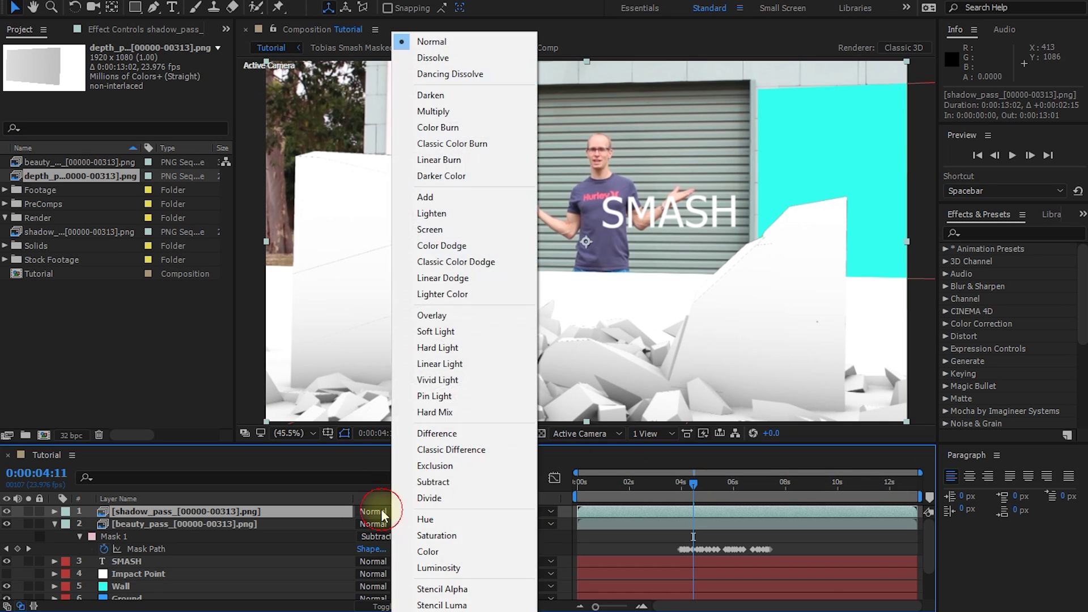
pyautogui.click(460, 112)
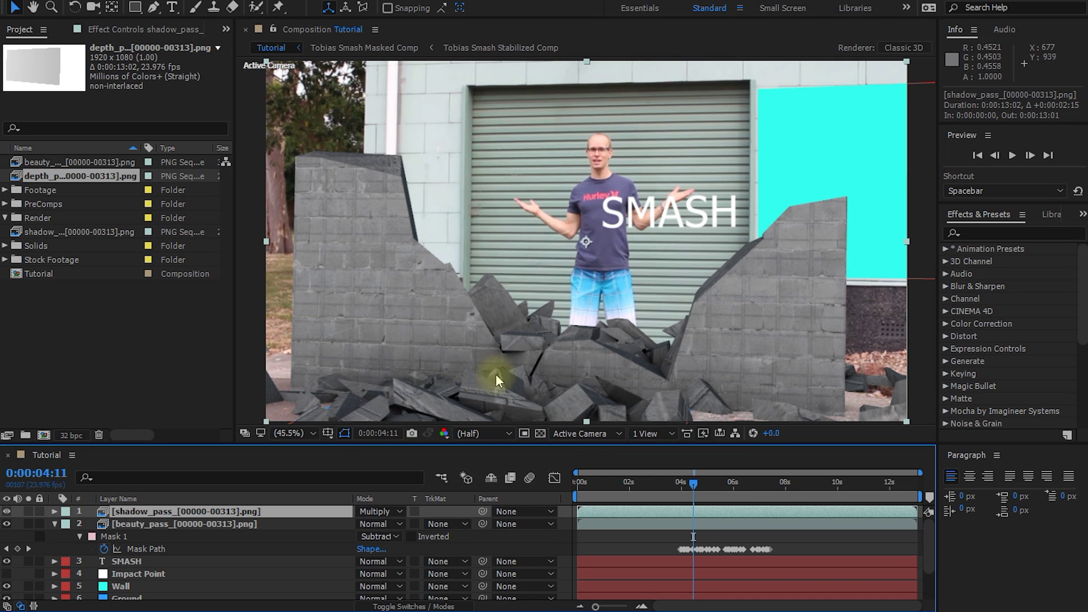
# Step: Compare the composite with and without the shadow pass, and set that layer's opacity to 85%
pyautogui.click(7, 512)
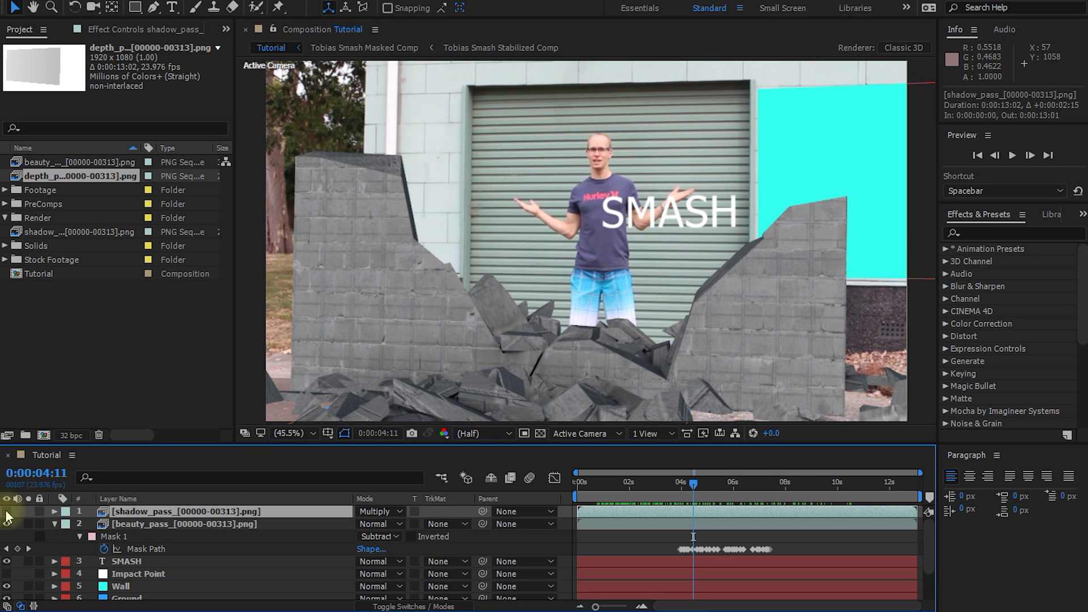
pyautogui.click(7, 516)
pyautogui.press('space')
pyautogui.moveTo(641, 349); pyautogui.dragTo(641, 325)
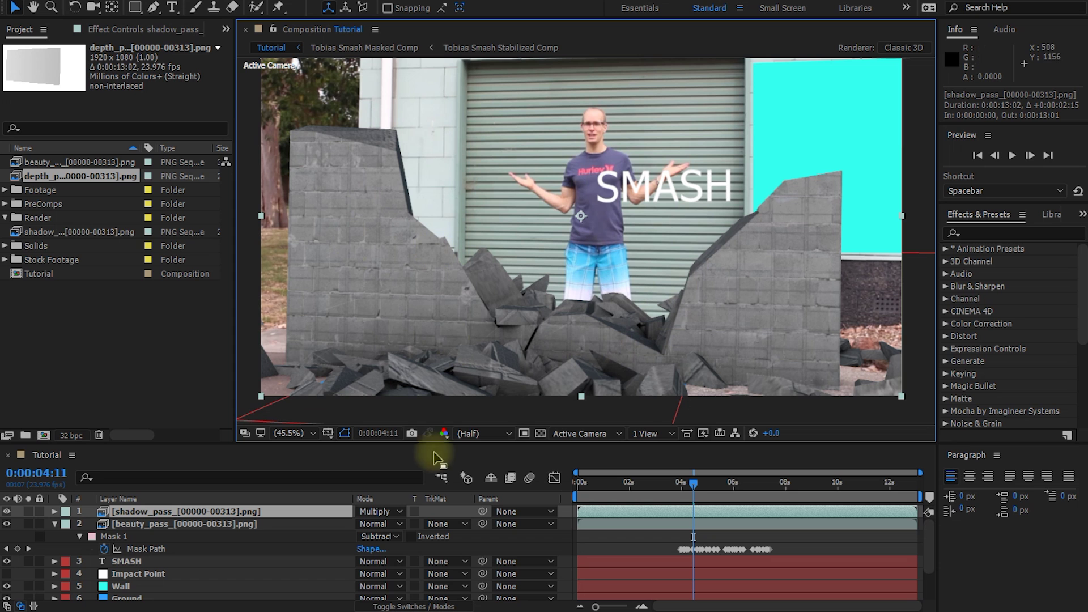
pyautogui.press('t')
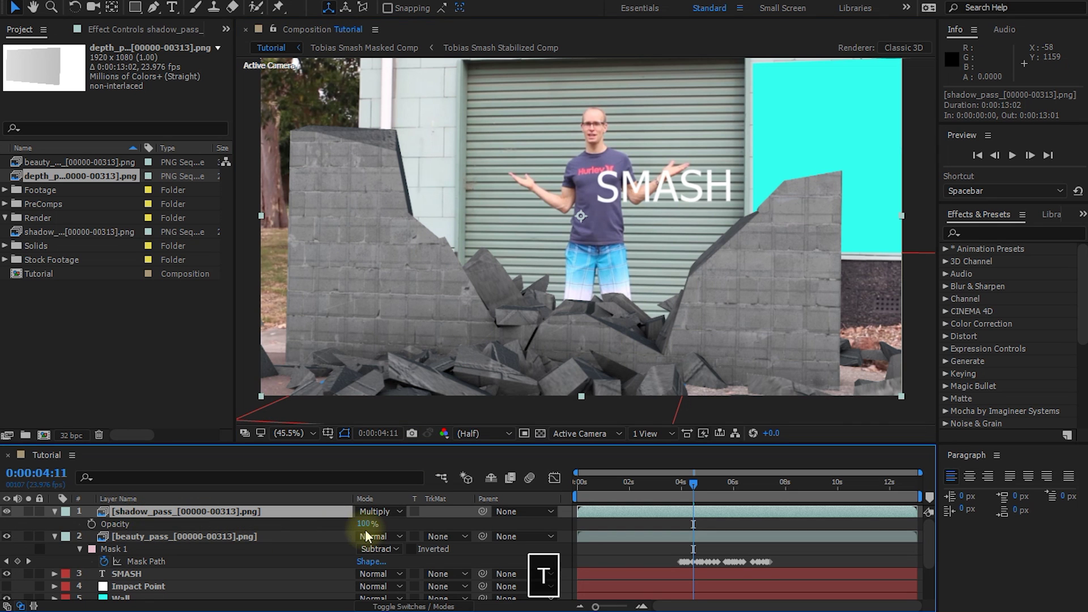
pyautogui.moveTo(365, 524)
pyautogui.mouseDown()
pyautogui.moveTo(272, 520)
pyautogui.moveTo(363, 520)
pyautogui.mouseUp()
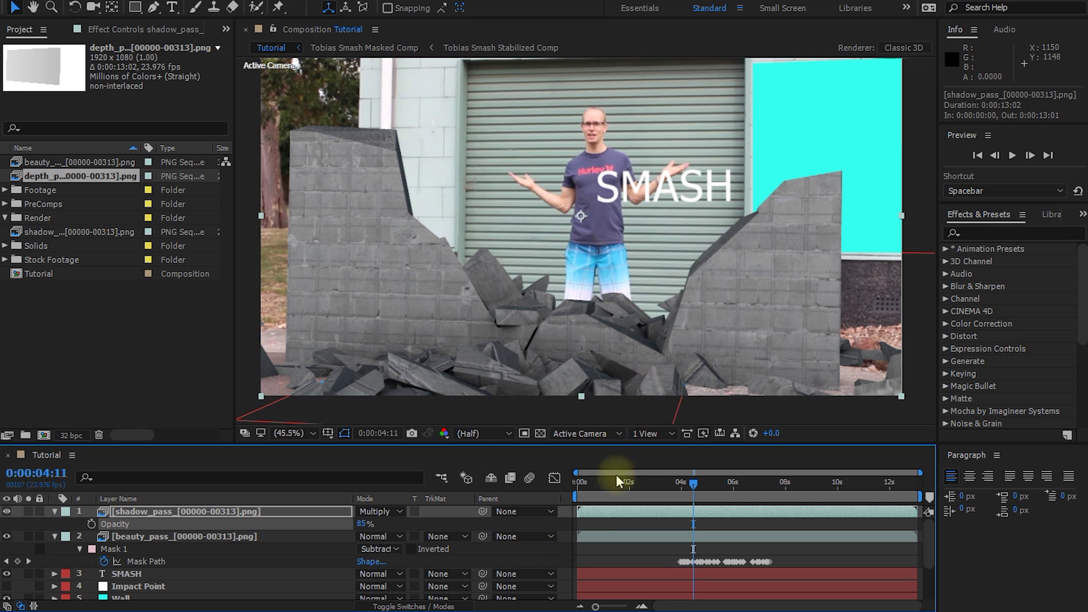
# Step: Move to 0:00:04:00 and hide the SMASH text layer
pyautogui.moveTo(680, 479)
pyautogui.mouseDown()
pyautogui.moveTo(626, 482)
pyautogui.moveTo(679, 486)
pyautogui.mouseUp()
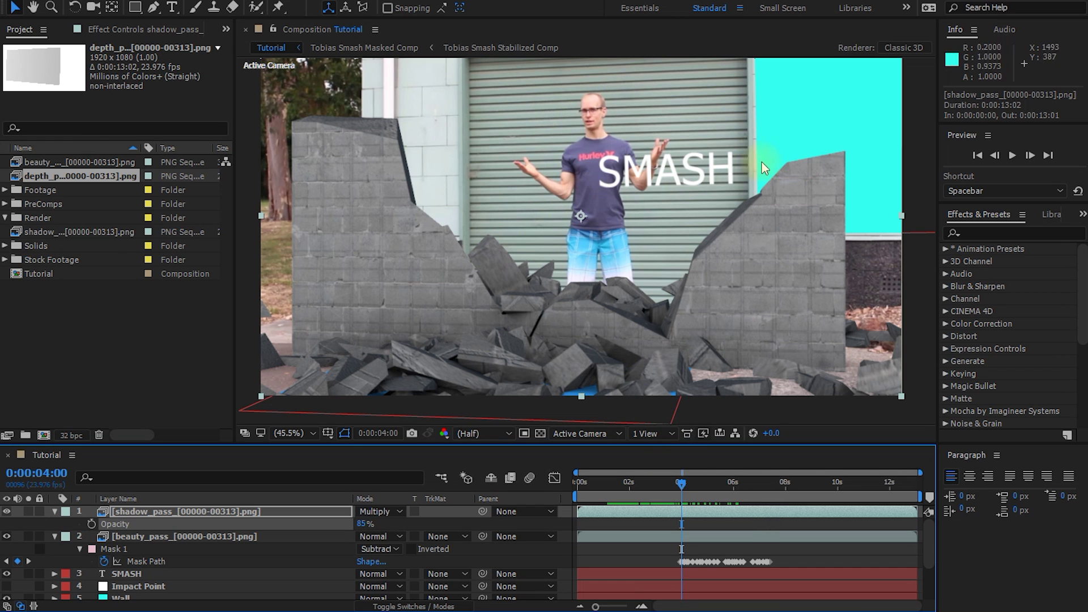
pyautogui.click(129, 574)
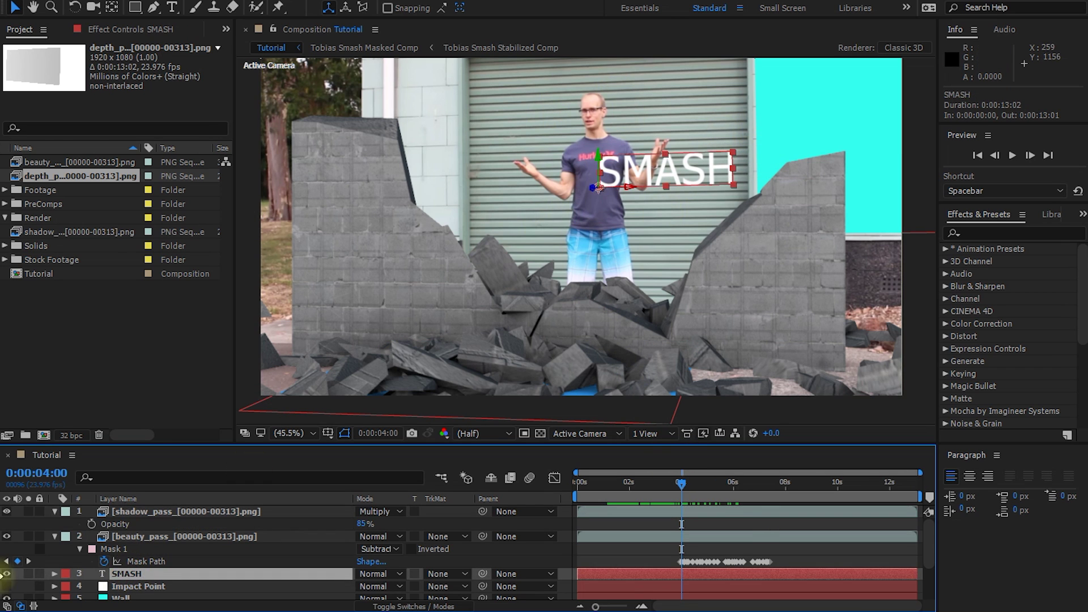
pyautogui.click(6, 574)
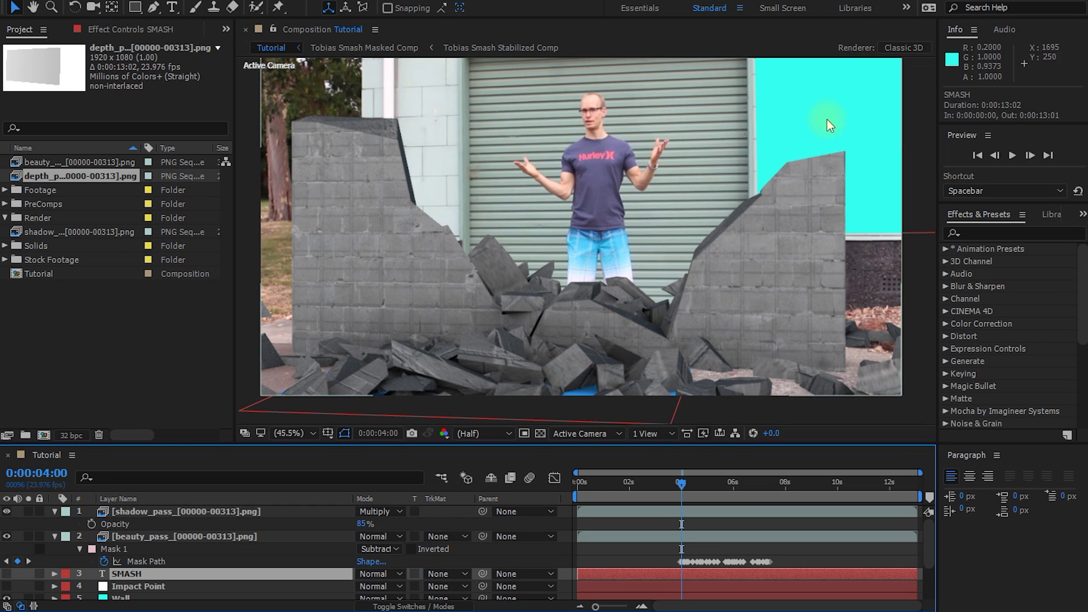
# Step: Hide the shadow and beauty passes to examine the bare footage up to 0:00:05:13, and show both again
pyautogui.click(7, 512)
pyautogui.click(7, 537)
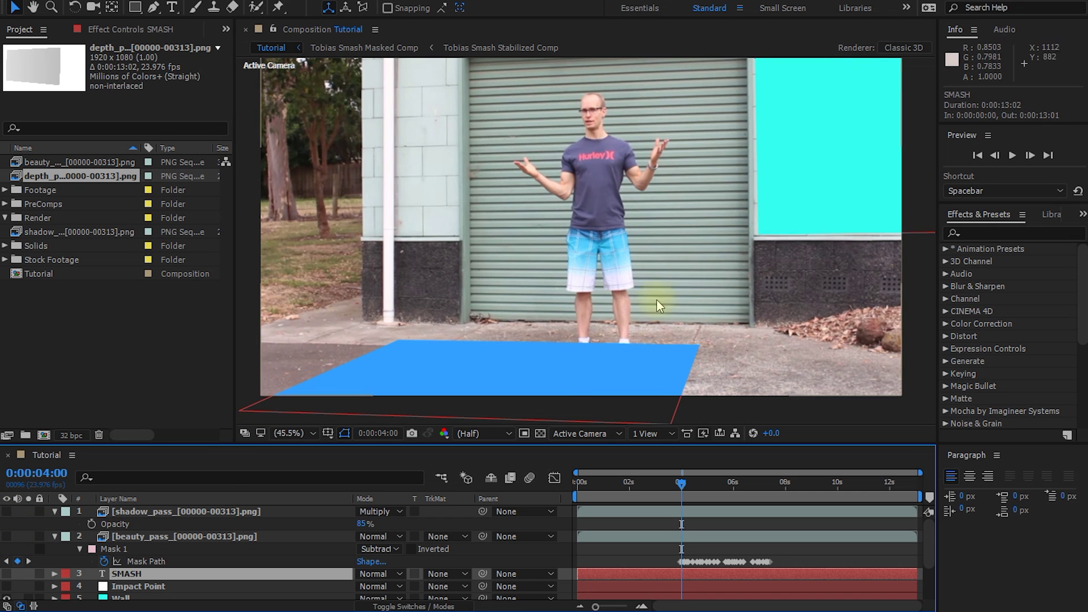
pyautogui.moveTo(683, 484); pyautogui.dragTo(722, 491)
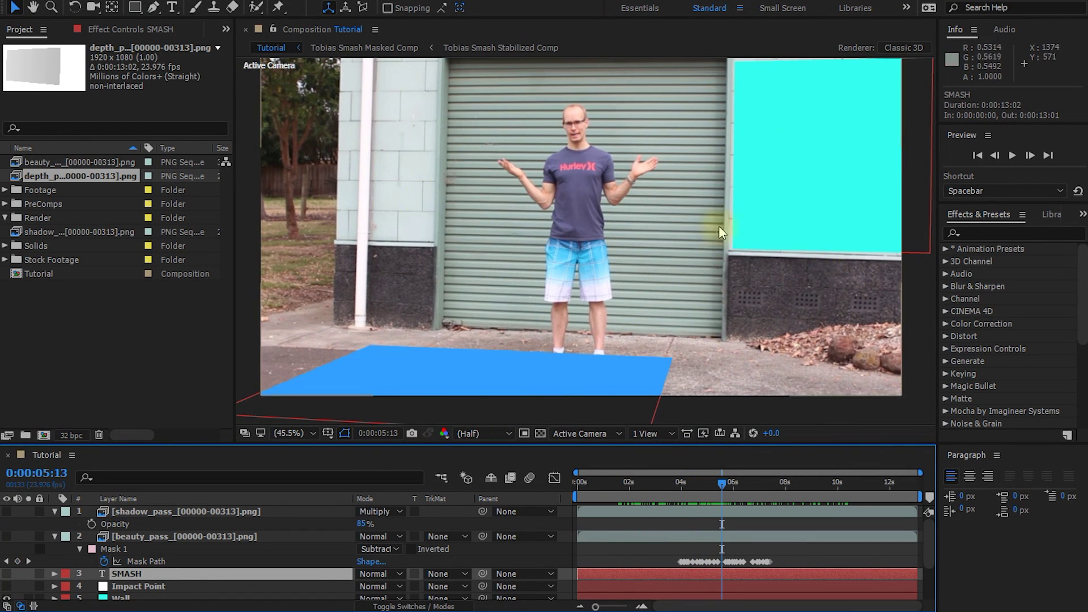
pyautogui.moveTo(7, 536); pyautogui.dragTo(6, 511)
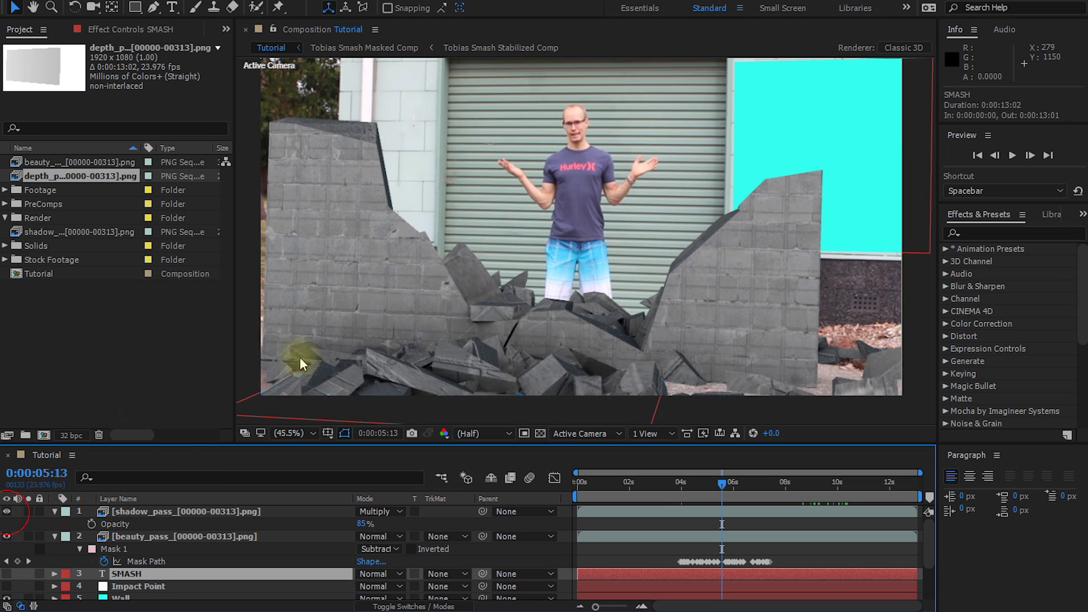
# Step: Move to 0:00:02:02 and expand the ActionVFX folder inside Stock Footage
pyautogui.click(695, 483)
pyautogui.moveTo(712, 491); pyautogui.dragTo(632, 494)
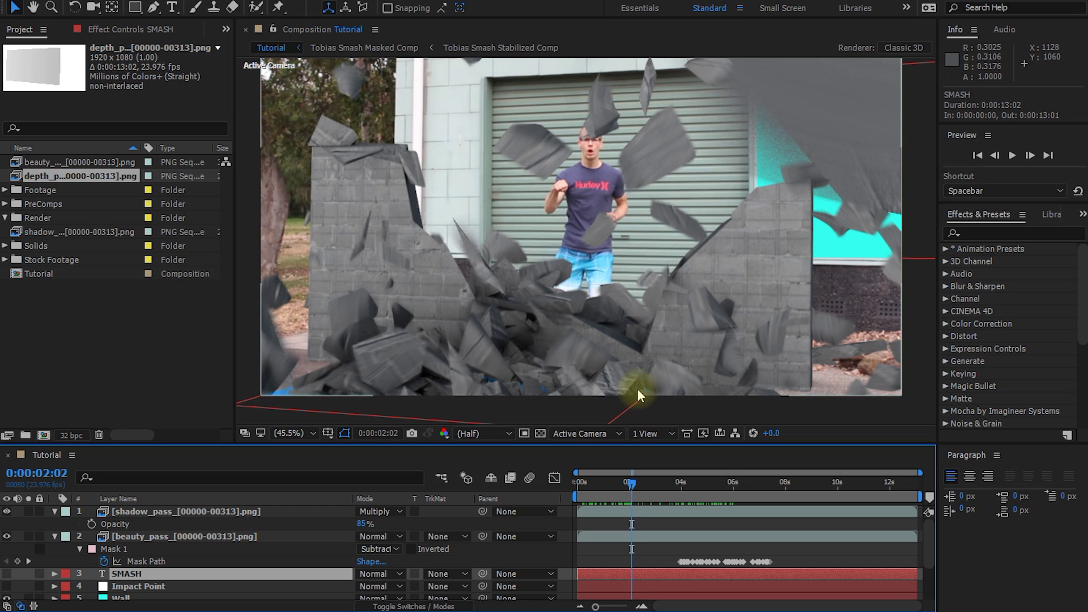
pyautogui.click(41, 261)
pyautogui.click(4, 260)
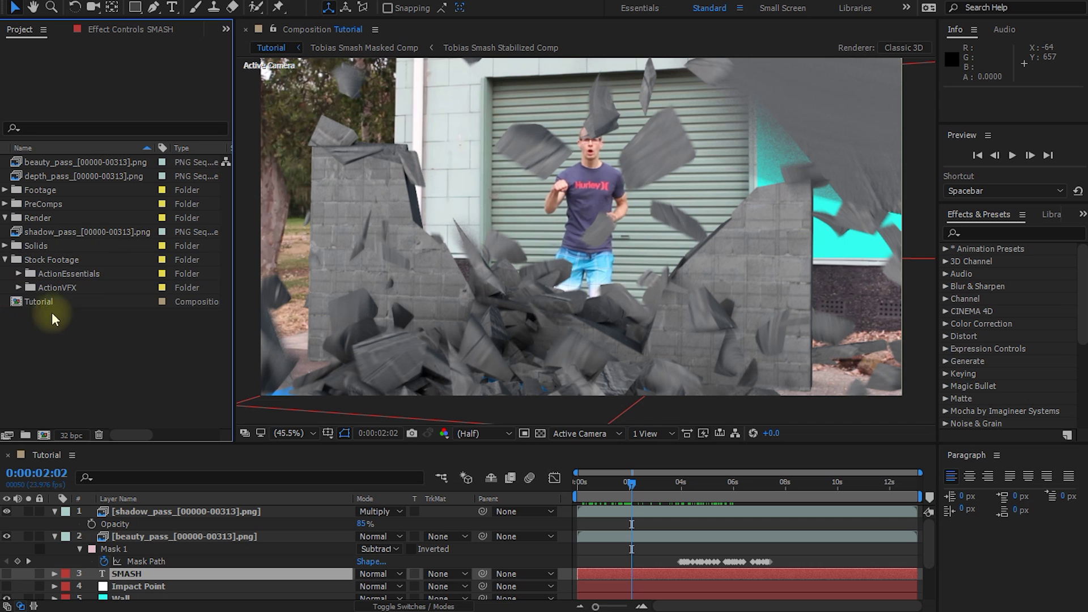
pyautogui.click(19, 287)
pyautogui.click(95, 304)
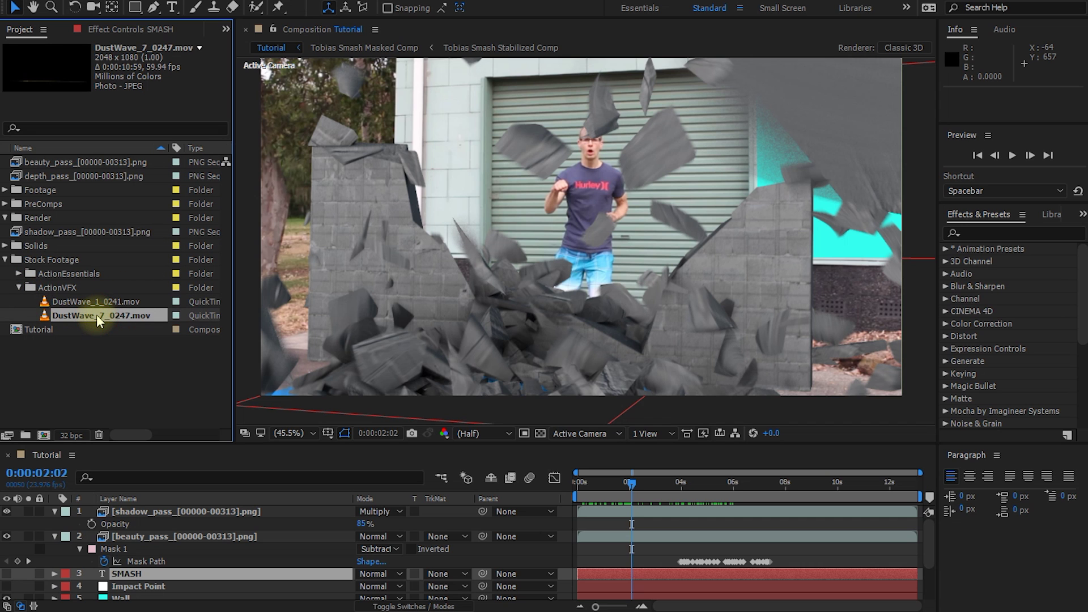
pyautogui.click(85, 305)
pyautogui.click(62, 288)
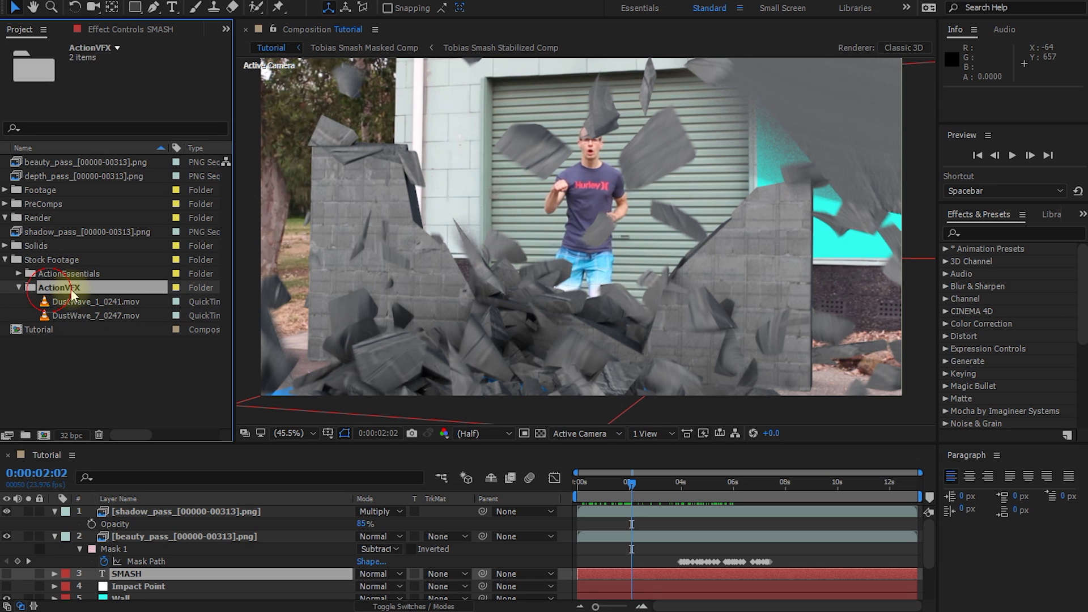
# Step: Inspect the two dust wave clips and add DustWave_1_0241.mov as the topmost layer
pyautogui.click(117, 301)
pyautogui.click(150, 318)
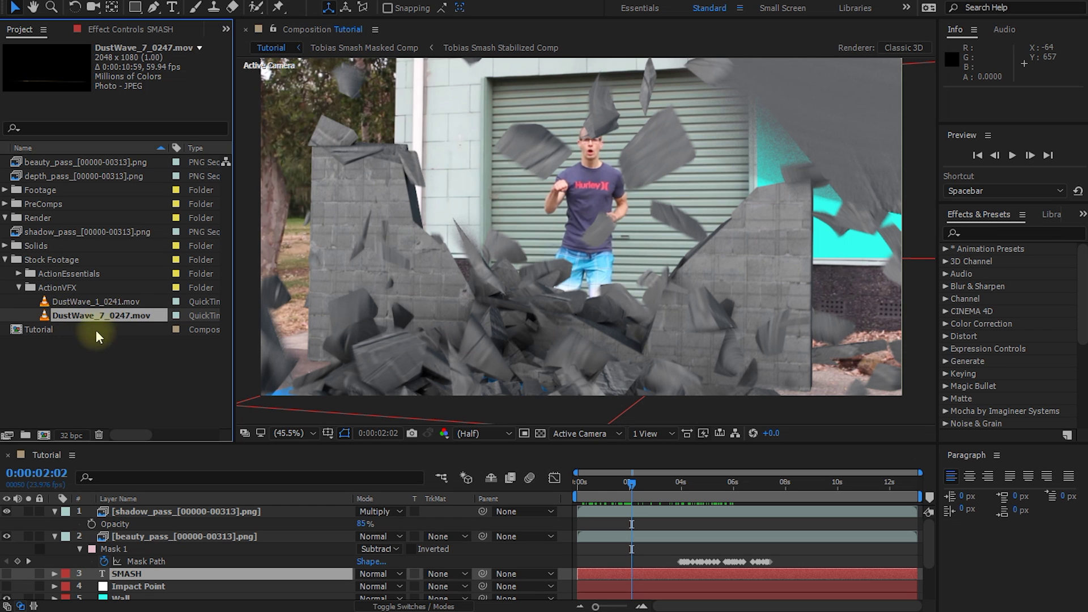
pyautogui.click(95, 302)
pyautogui.moveTo(85, 304); pyautogui.dragTo(132, 511)
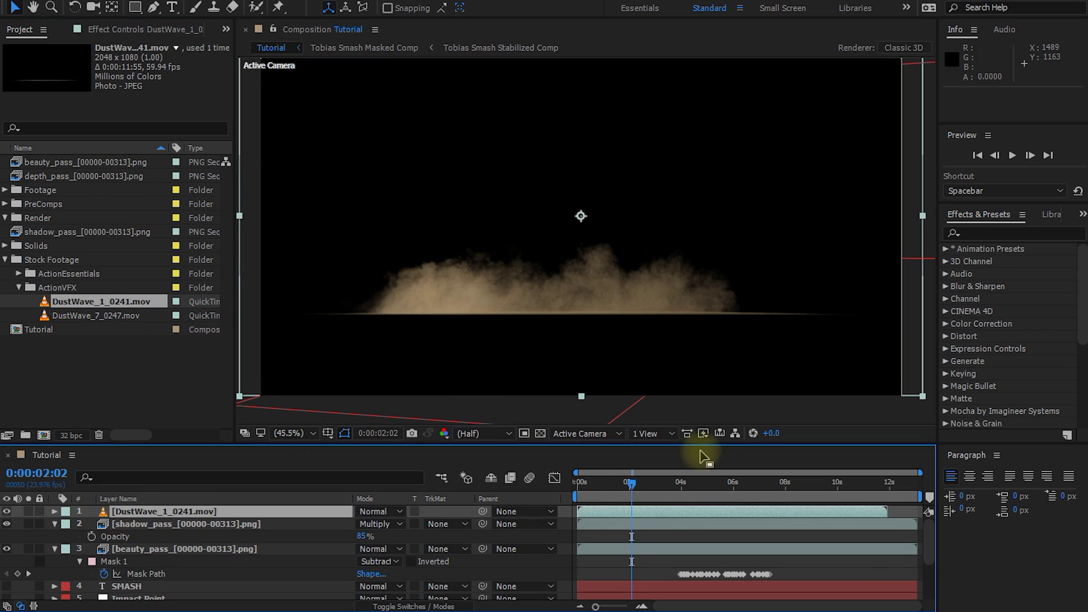
# Step: At 0:00:03:07, draw a rectangular mask on the dust wave layer that cuts off everything below its ground line, bottom edge at about 828
pyautogui.moveTo(631, 482); pyautogui.dragTo(663, 492)
pyautogui.moveTo(674, 446); pyautogui.dragTo(672, 480)
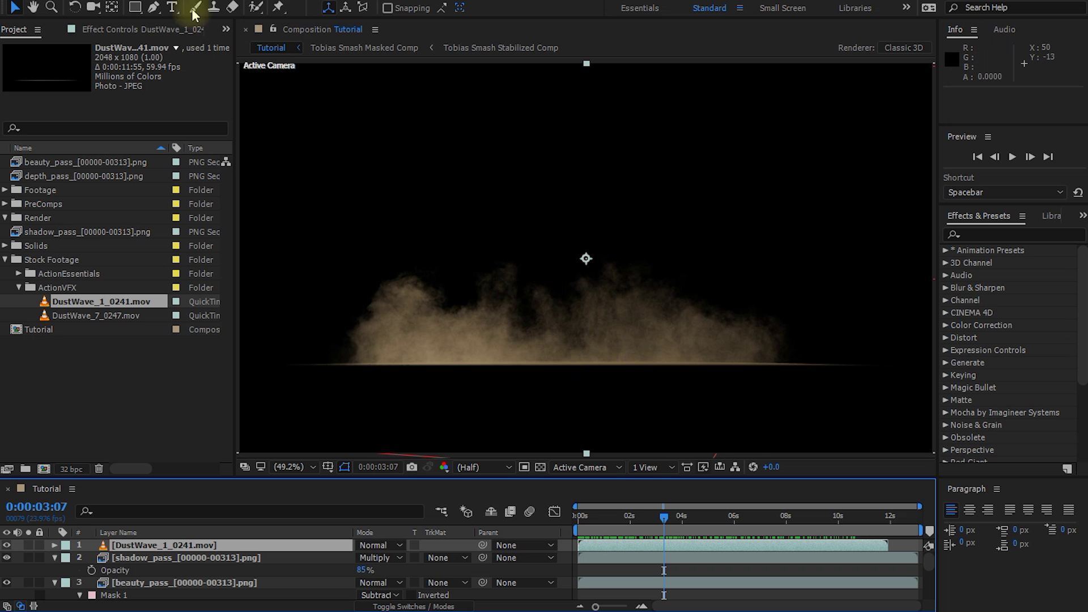
pyautogui.click(134, 9)
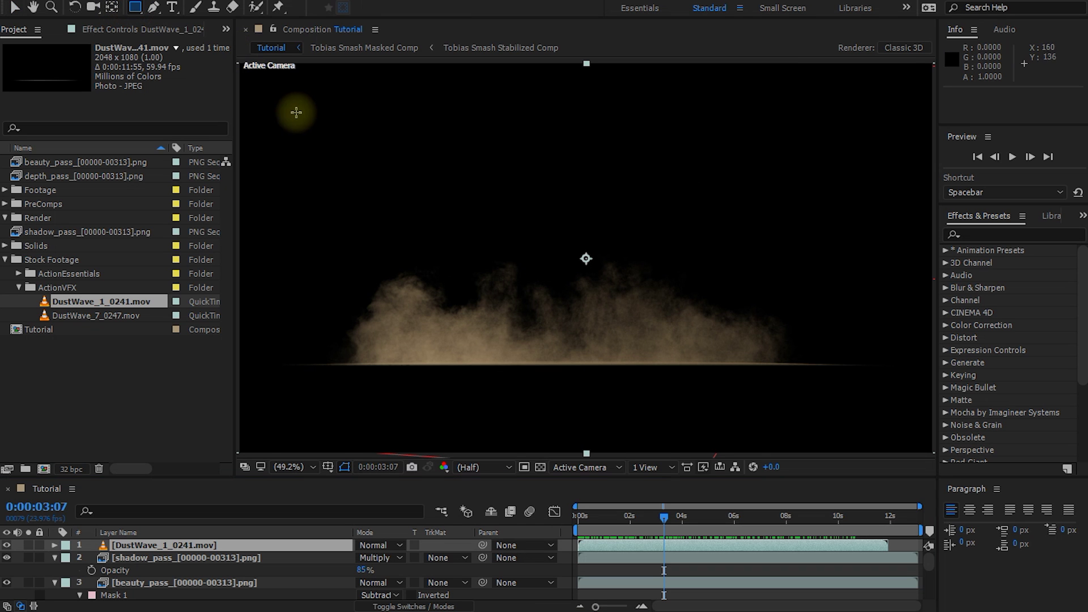
pyautogui.moveTo(261, 91); pyautogui.dragTo(835, 344)
pyautogui.moveTo(847, 383)
pyautogui.mouseDown()
pyautogui.moveTo(913, 397)
pyautogui.moveTo(907, 361)
pyautogui.mouseUp()
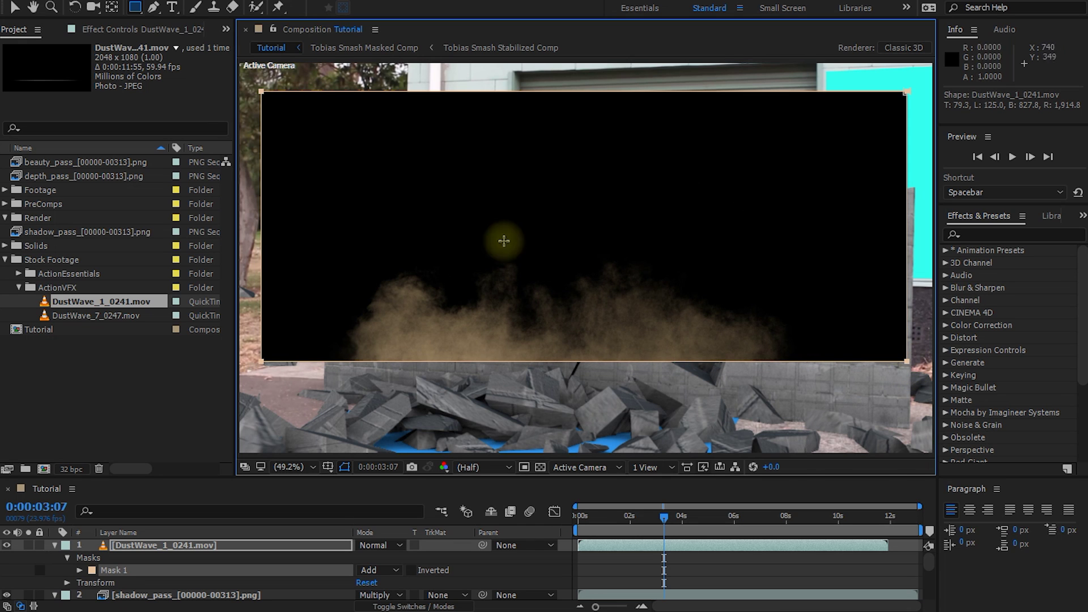
# Step: Set the feather of the dust wave layer's mask to 5 pixels
pyautogui.click(79, 570)
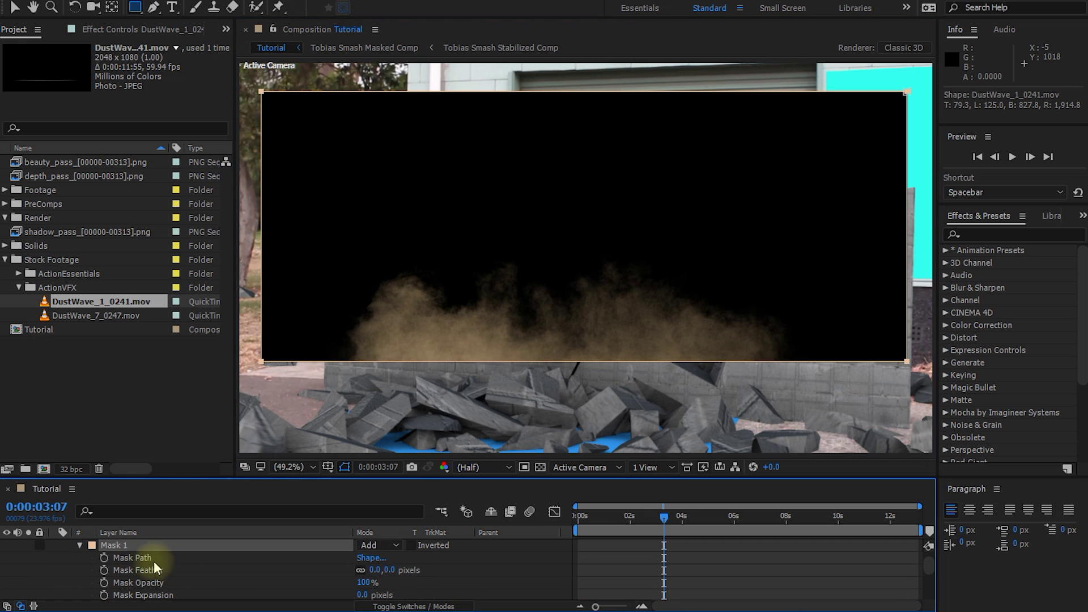
pyautogui.click(378, 570)
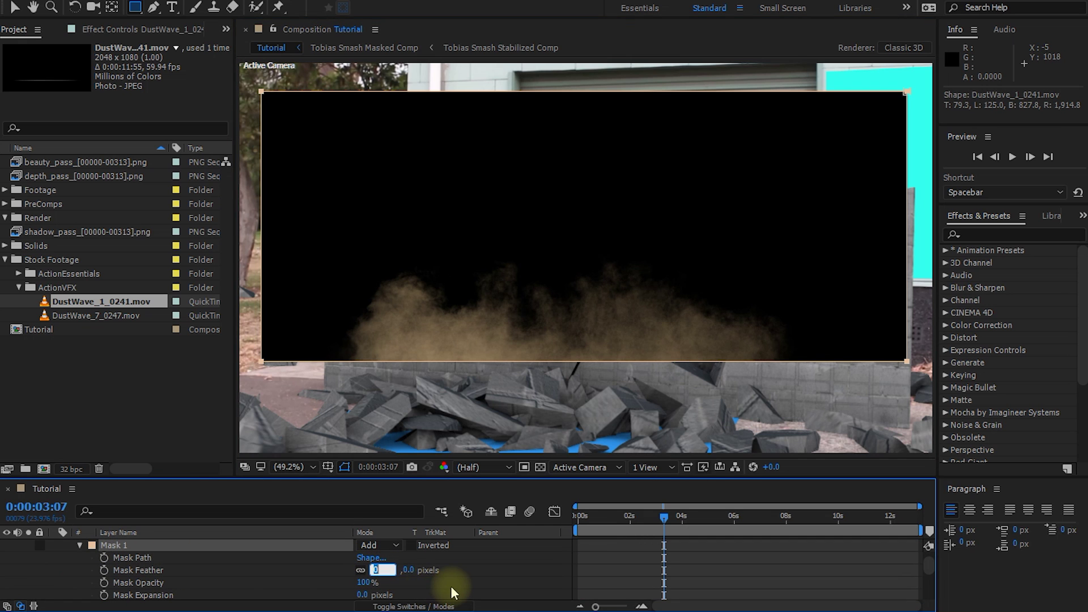
pyautogui.write('5')
pyautogui.press('Return')
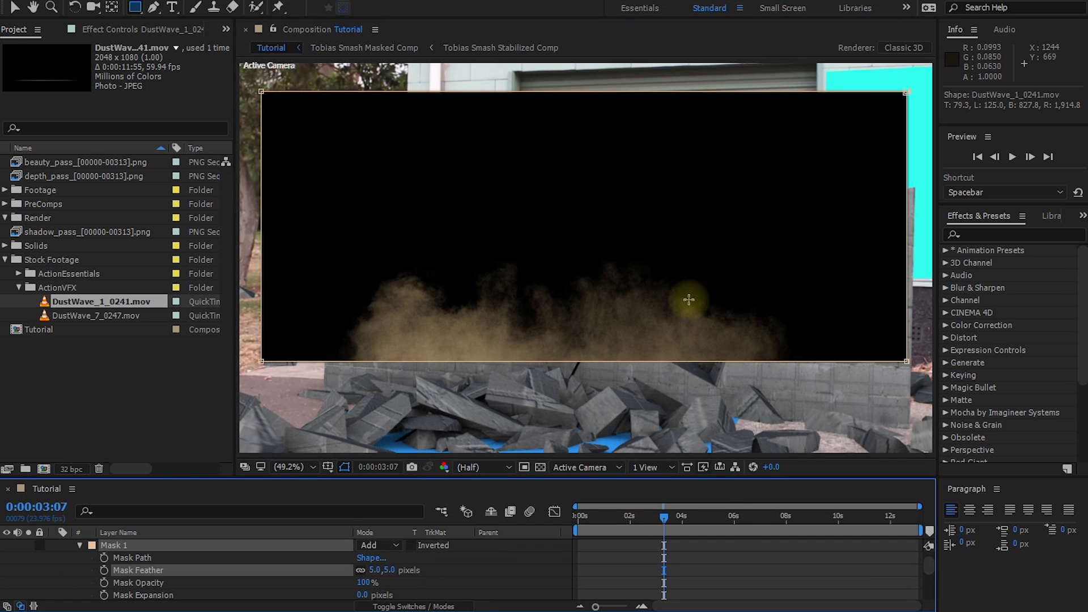
pyautogui.scroll(2, 106, 555)
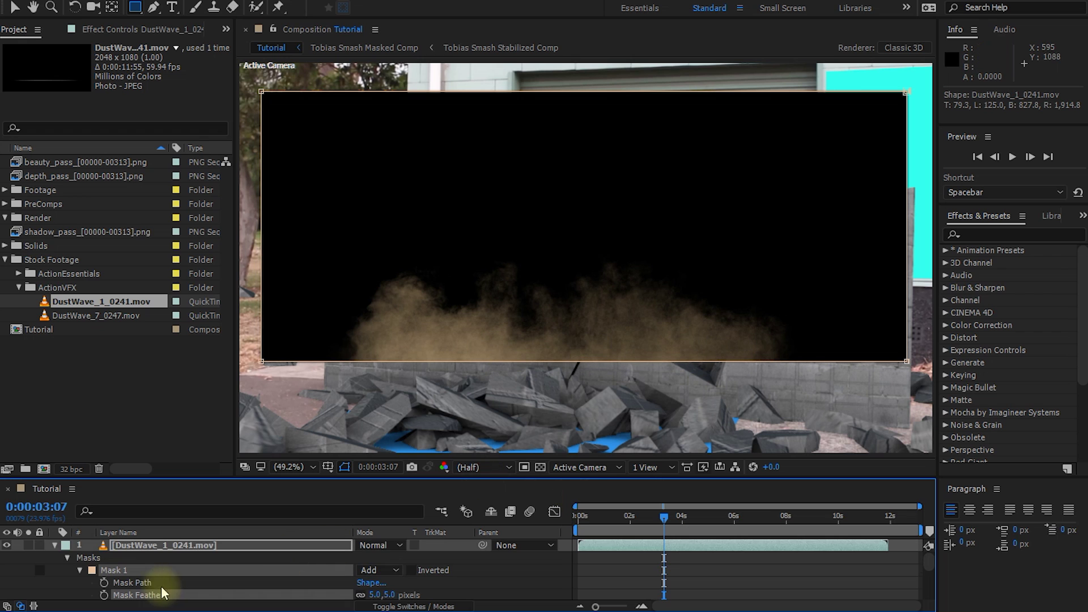
# Step: Change the dust wave layer's blending mode to Screen and collapse its mask properties
pyautogui.click(179, 545)
pyautogui.click(391, 546)
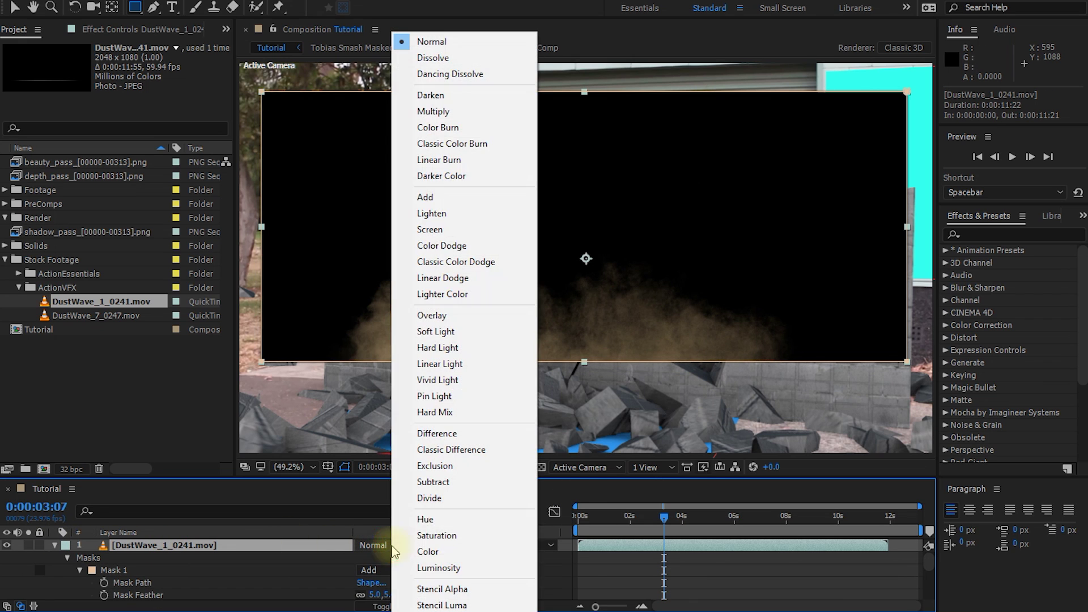
pyautogui.click(457, 230)
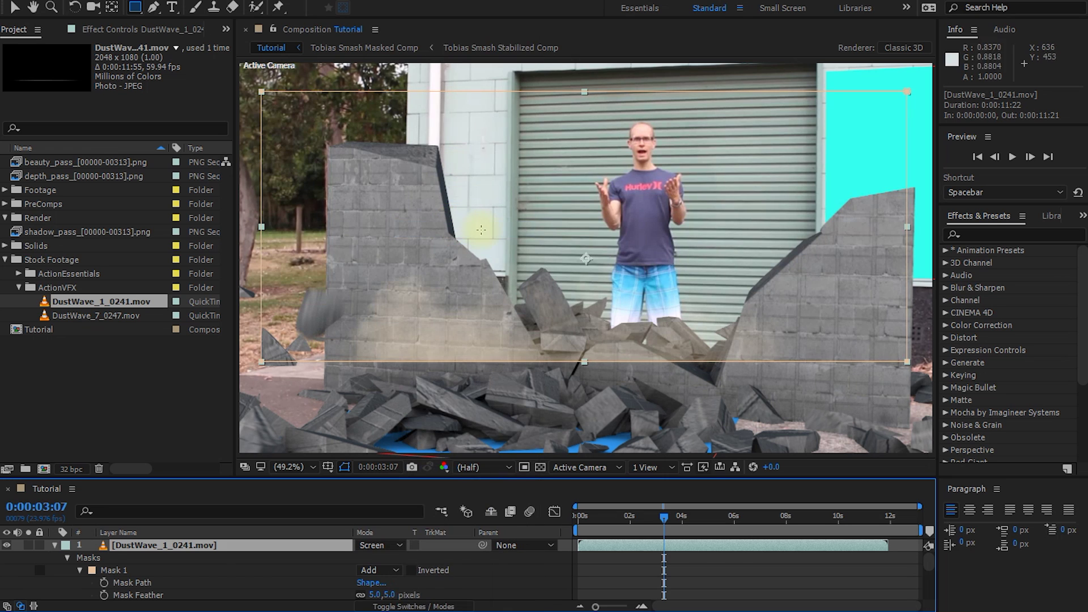
pyautogui.press('m')
pyautogui.press('v')
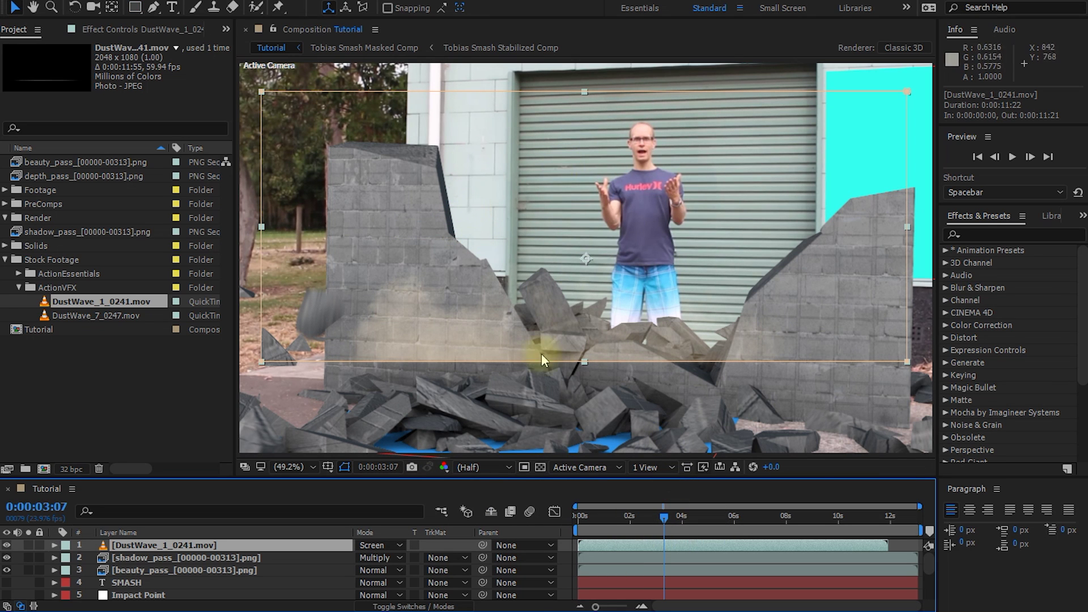
# Step: Shift the dust wave layer's start to about 0:00:01:23, reposition it to about 923.4, 729.2 over the rubble, and check it around 0:00:03:00
pyautogui.moveTo(640, 551); pyautogui.dragTo(684, 549)
pyautogui.click(625, 517)
pyautogui.moveTo(624, 522); pyautogui.dragTo(676, 518)
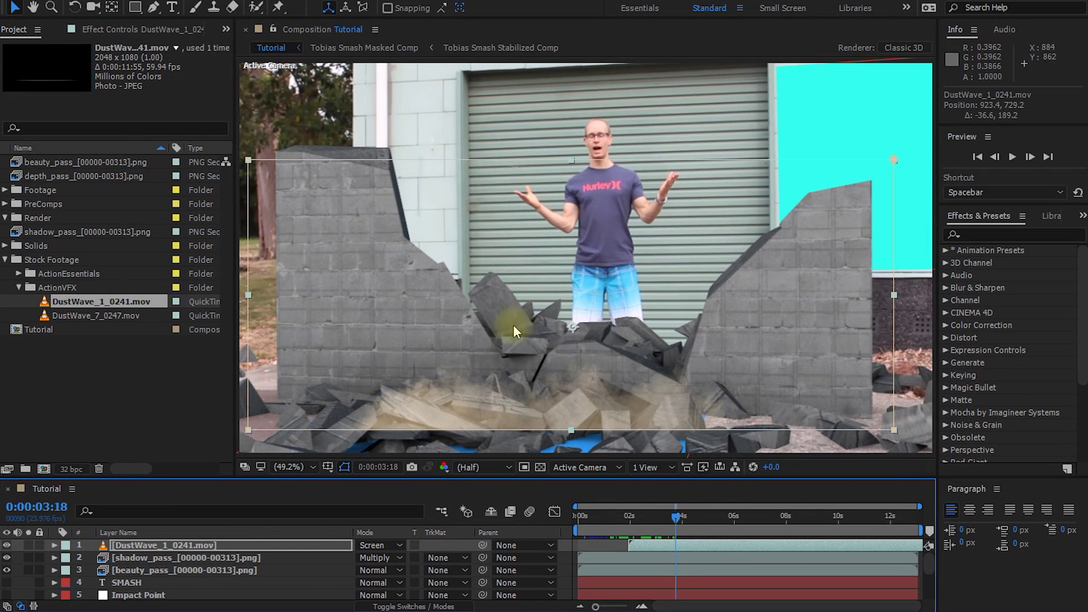
pyautogui.moveTo(683, 521); pyautogui.dragTo(657, 536)
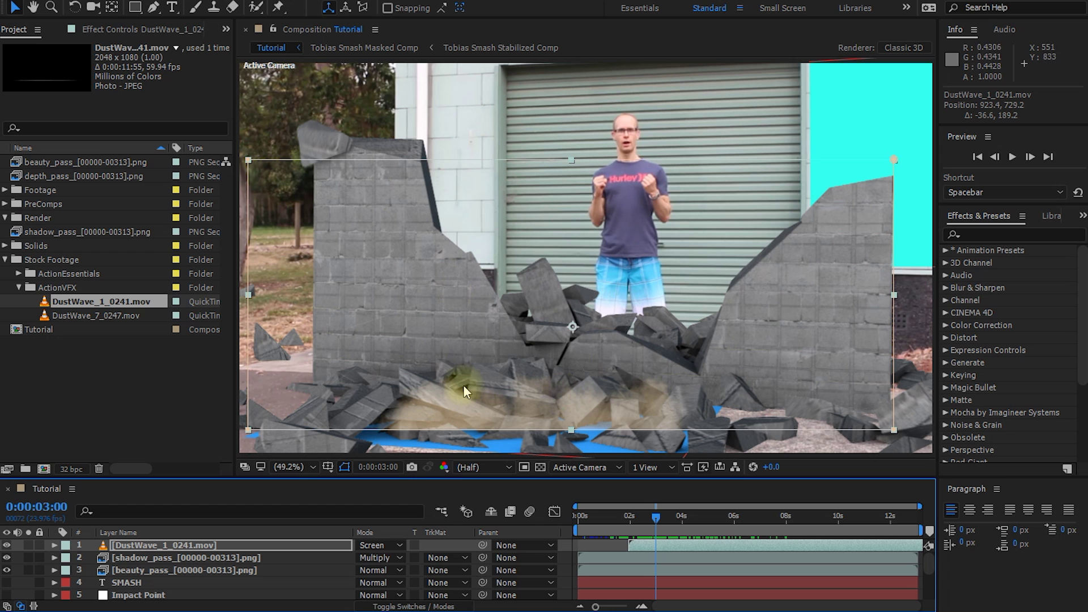
# Step: Delete the DustWave_1_0241.mov layer and hide the shadow and beauty passes
pyautogui.moveTo(551, 478); pyautogui.dragTo(558, 446)
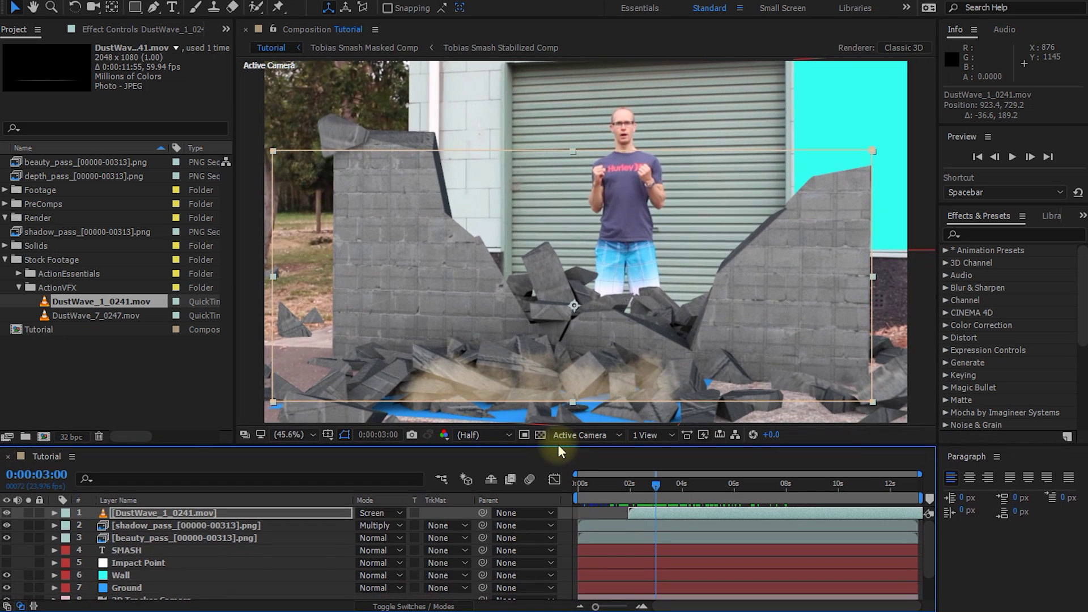
pyautogui.click(178, 513)
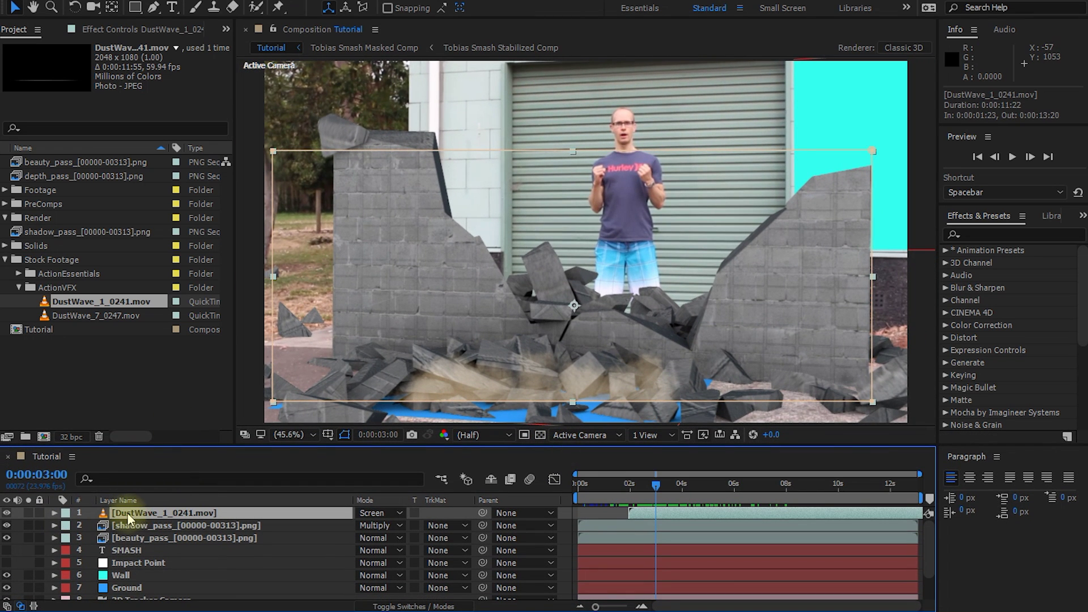
pyautogui.press('Delete')
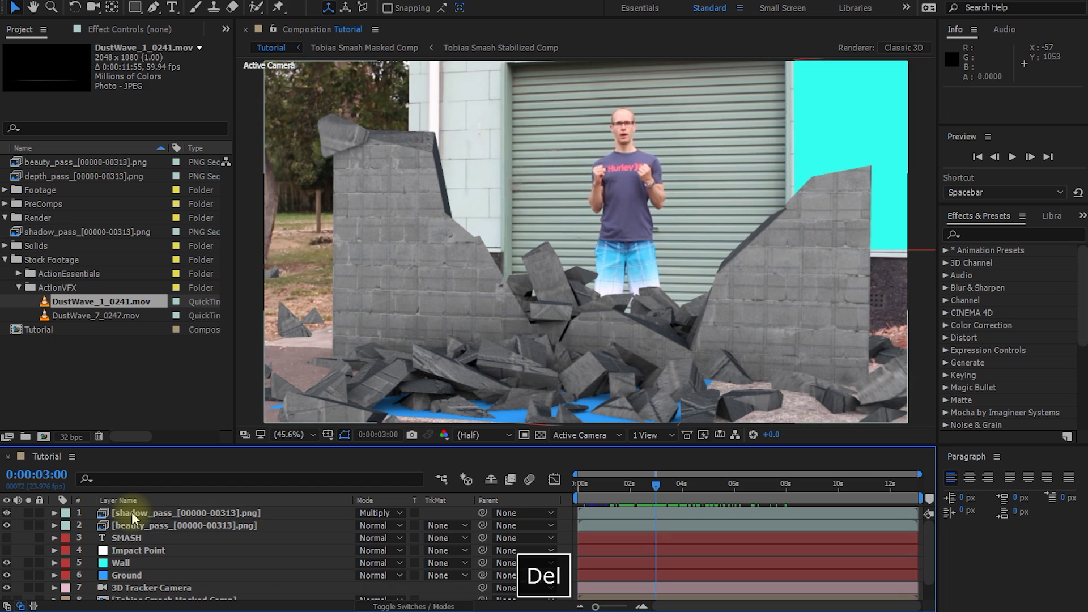
pyautogui.click(6, 512)
pyautogui.click(6, 526)
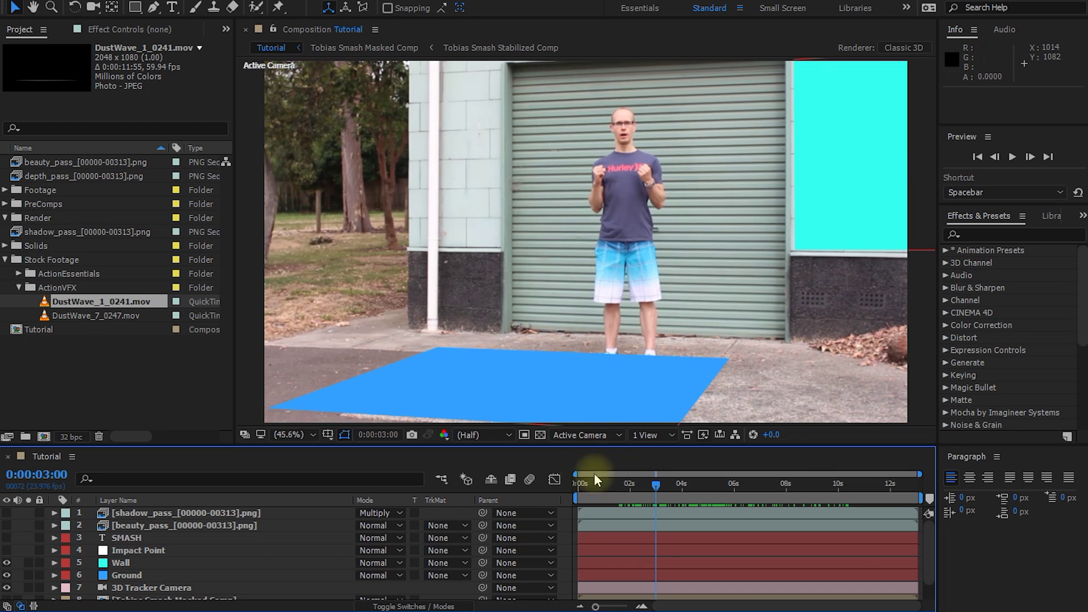
# Step: Examine how the Ground solid follows the footage and inspect the 3D Camera Tracker's track points on the Tobias Smash Masked Comp layer
pyautogui.click(513, 379)
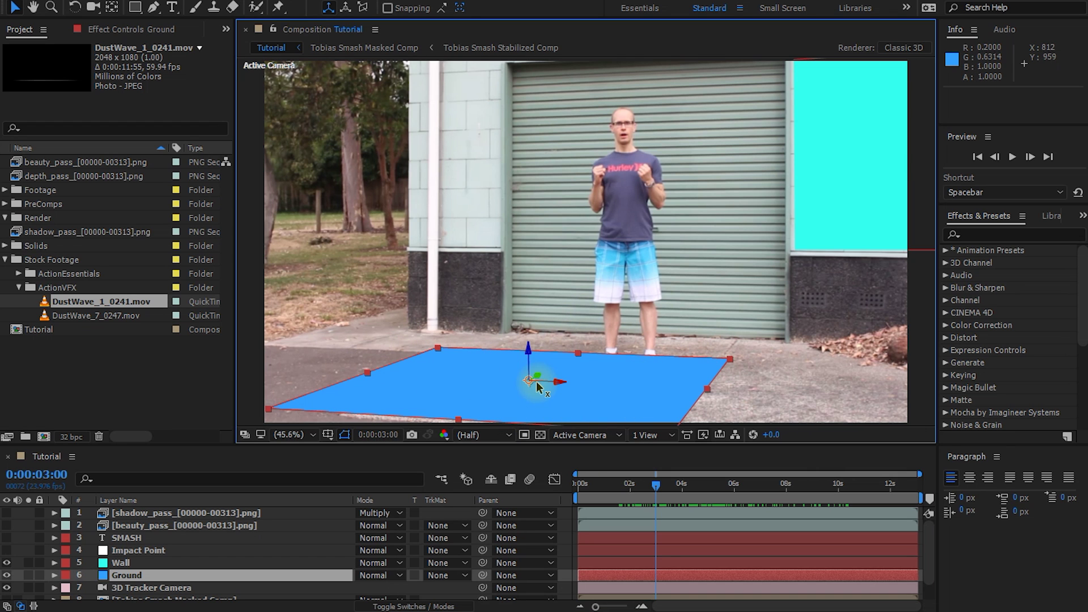
pyautogui.moveTo(686, 485); pyautogui.dragTo(654, 485)
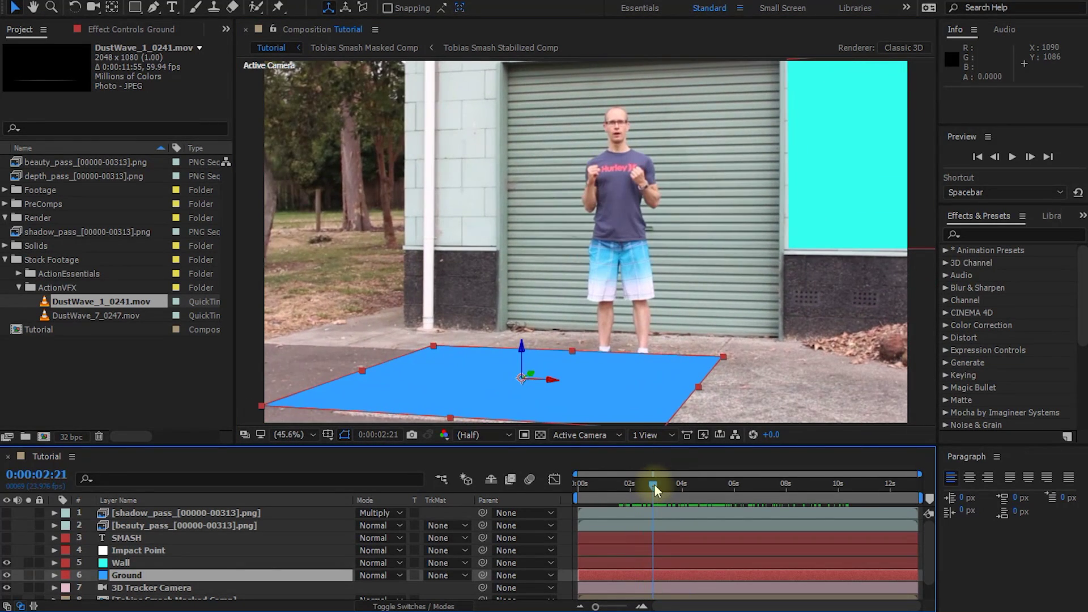
pyautogui.scroll(-1, 170, 567)
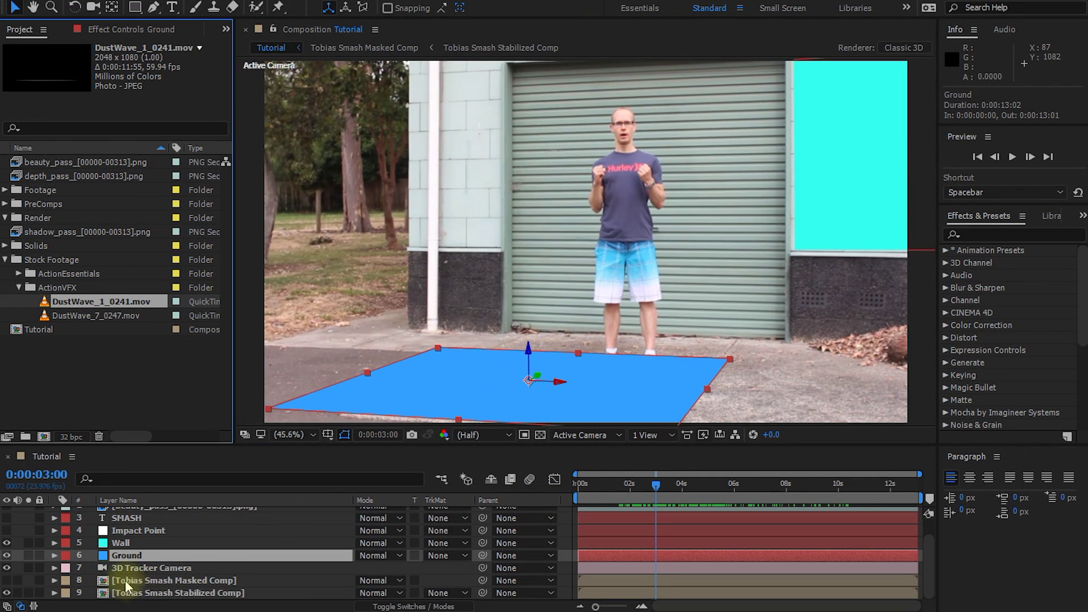
pyautogui.click(167, 581)
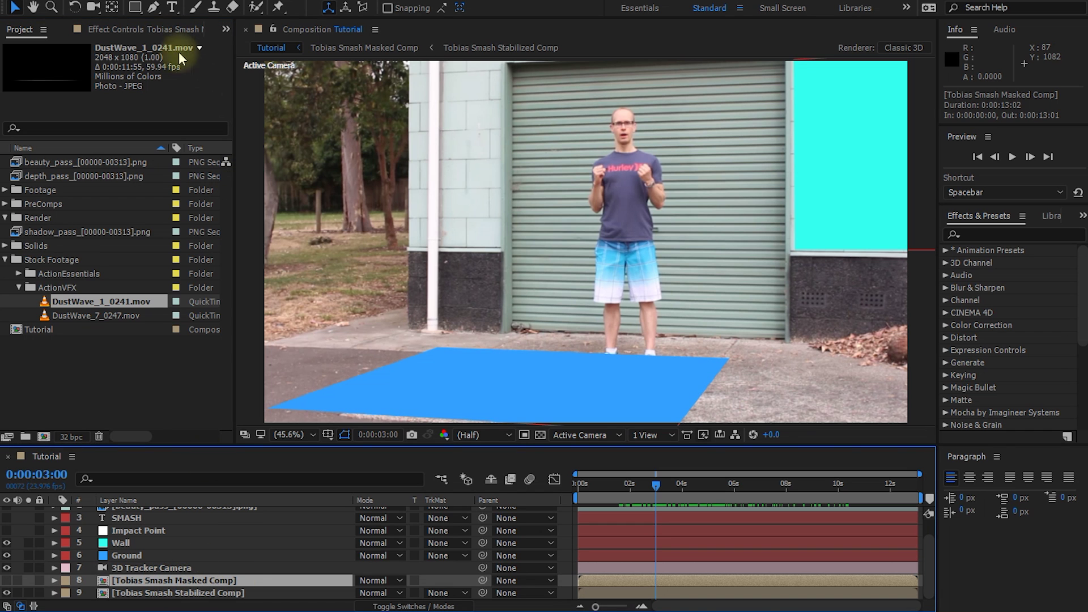
pyautogui.click(121, 29)
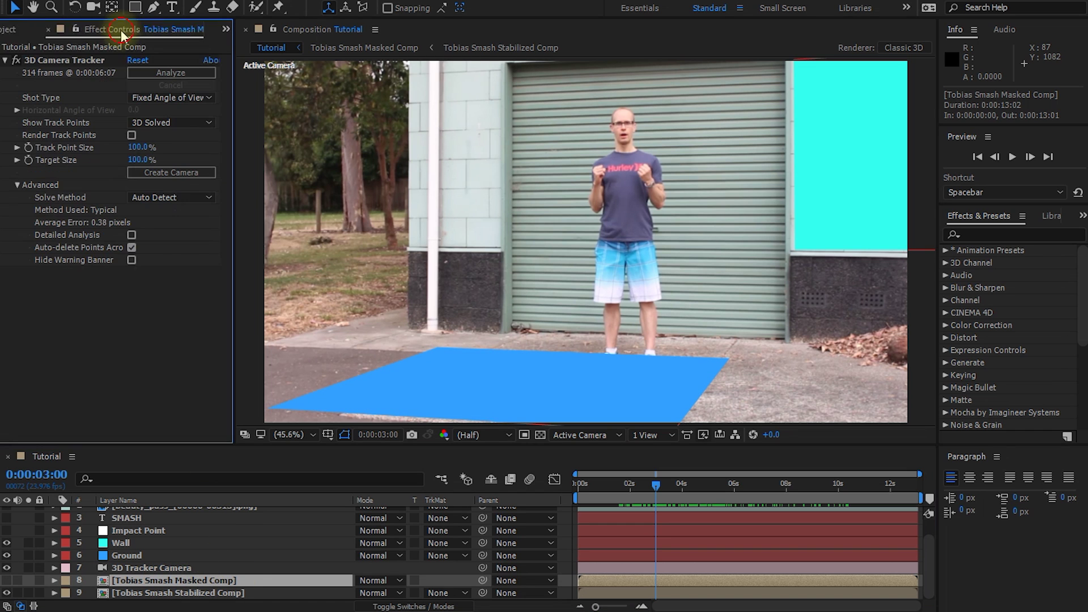
pyautogui.click(61, 61)
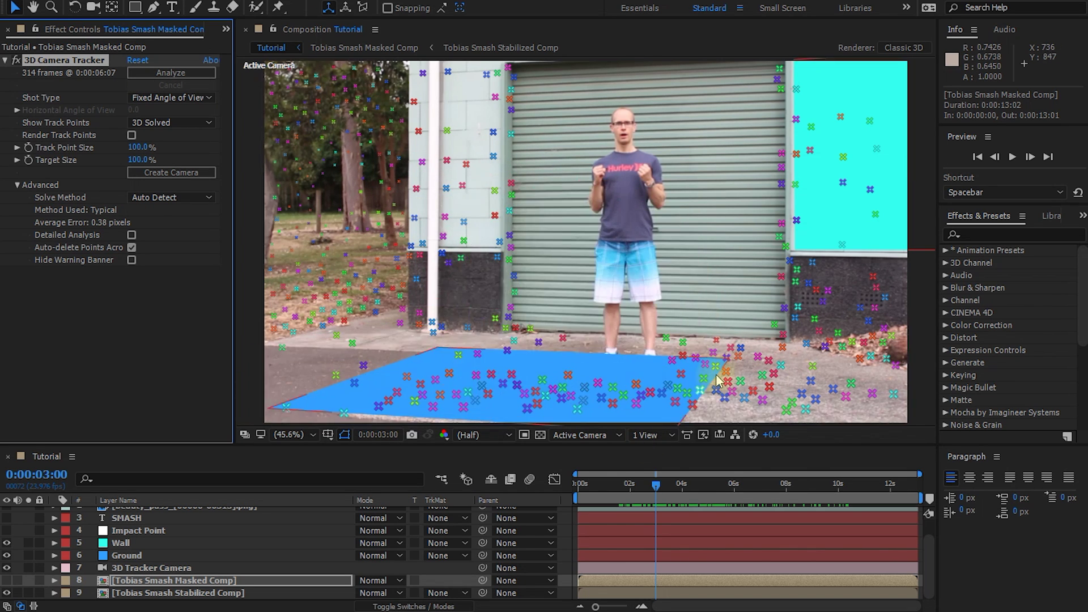
# Step: Duplicate the Ground layer and rename the copy Dust Wave
pyautogui.click(132, 556)
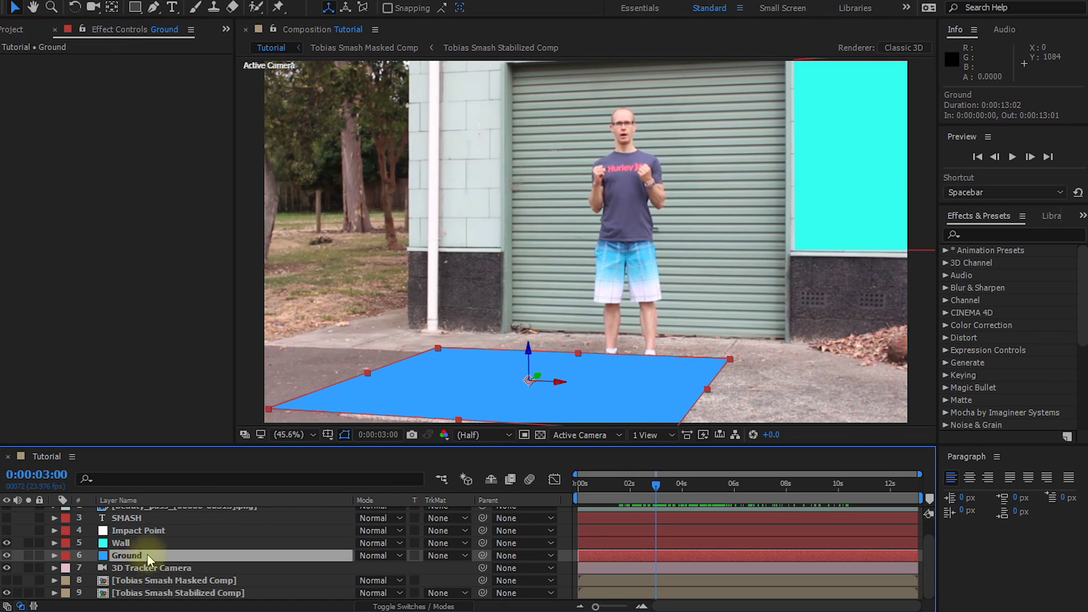
pyautogui.hotkey('ctrl', 'd')
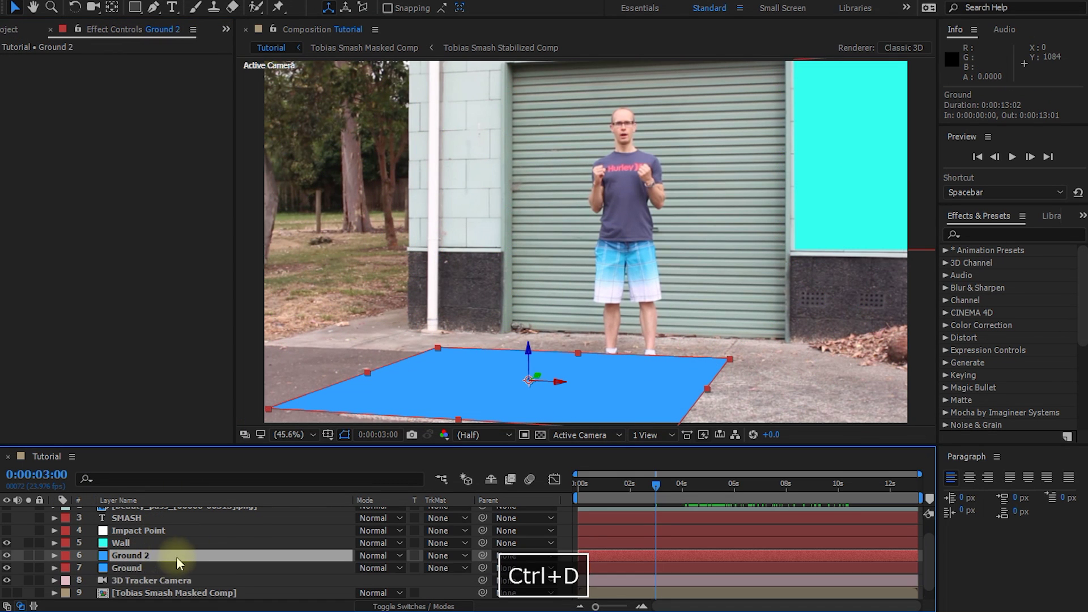
pyautogui.press('Return')
pyautogui.write('Dust Wave')
pyautogui.press('Return')
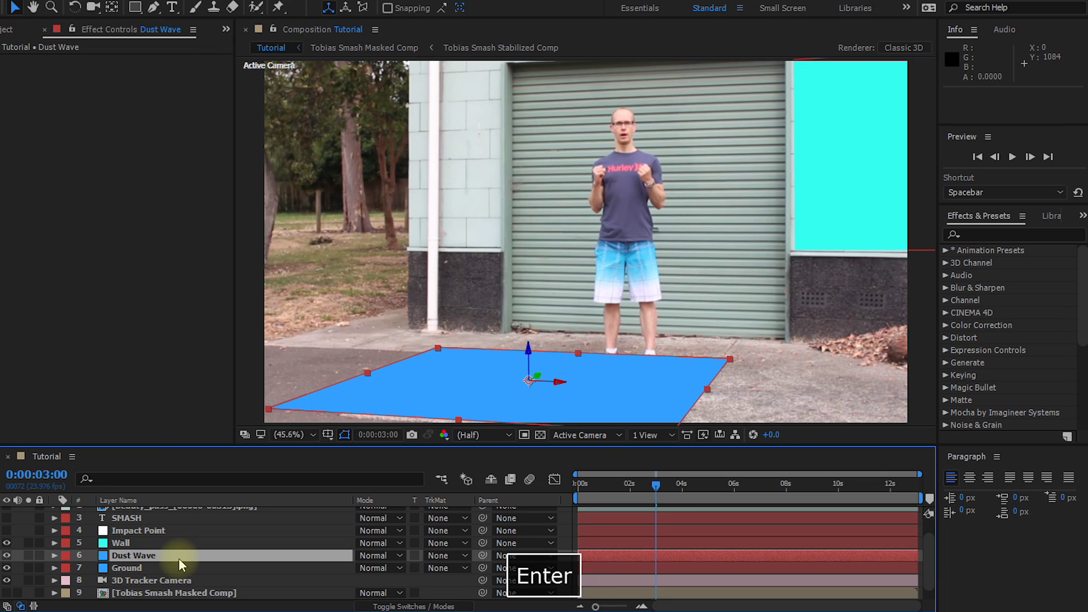
# Step: Replace the source of the Dust Wave layer with DustWave_1_0241.mov from the ActionVFX folder
pyautogui.click(12, 31)
pyautogui.click(132, 559)
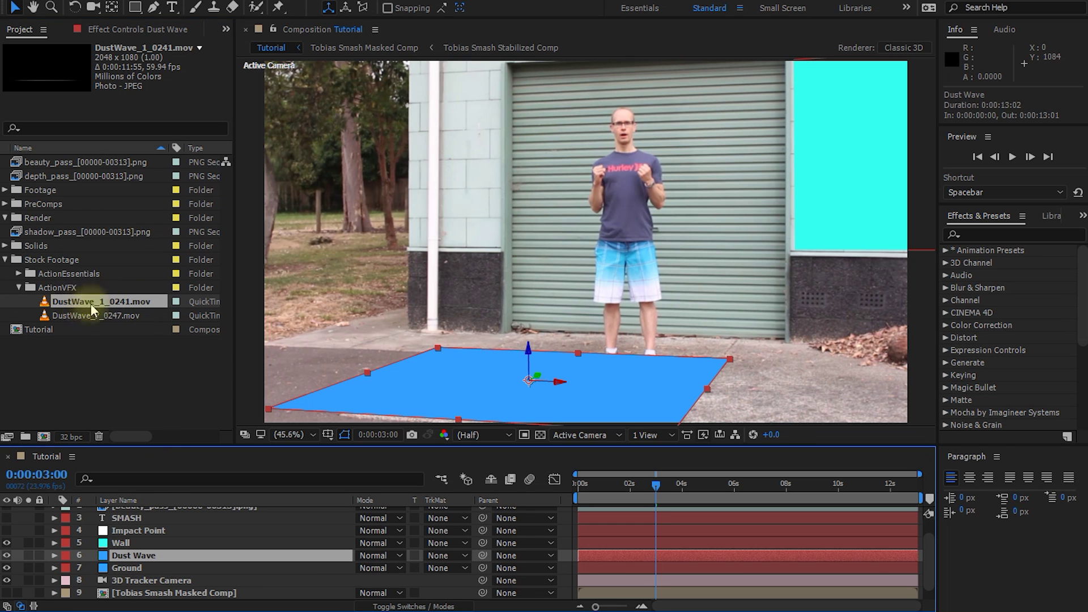
pyautogui.moveTo(69, 301); pyautogui.dragTo(132, 560)
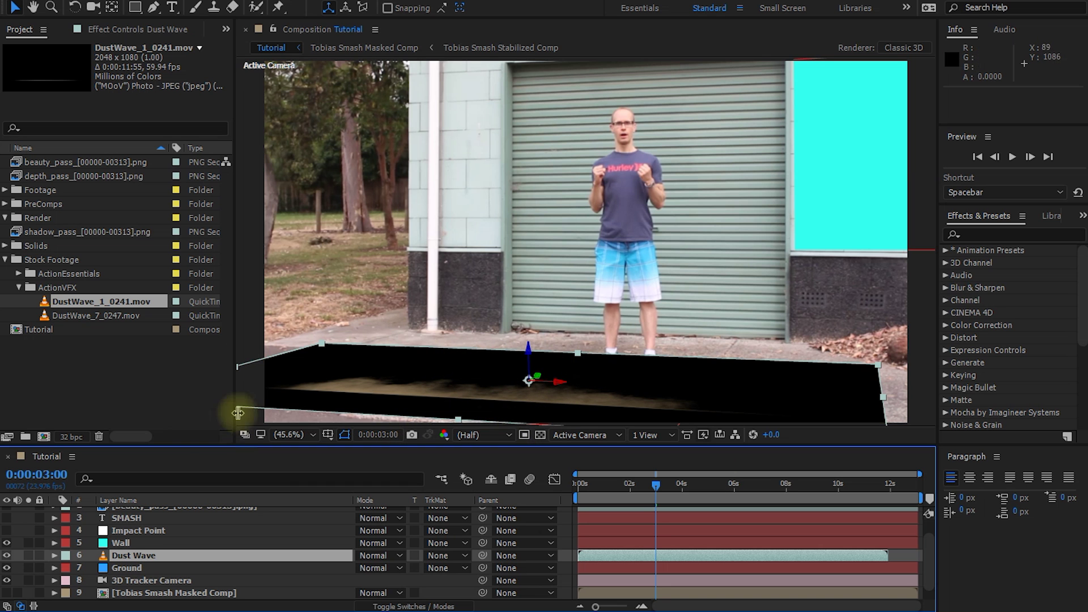
# Step: Rotate the Dust Wave layer upright, raise it to about 477.3, 797.9, 477.7, and play the composition from the start to check its tracking
pyautogui.moveTo(651, 487)
pyautogui.mouseDown()
pyautogui.moveTo(595, 490)
pyautogui.moveTo(793, 490)
pyautogui.moveTo(631, 494)
pyautogui.moveTo(646, 491)
pyautogui.mouseUp()
pyautogui.press('w')
pyautogui.moveTo(541, 380); pyautogui.dragTo(538, 394)
pyautogui.press('v')
pyautogui.moveTo(509, 344); pyautogui.dragTo(517, 261)
pyautogui.press('w')
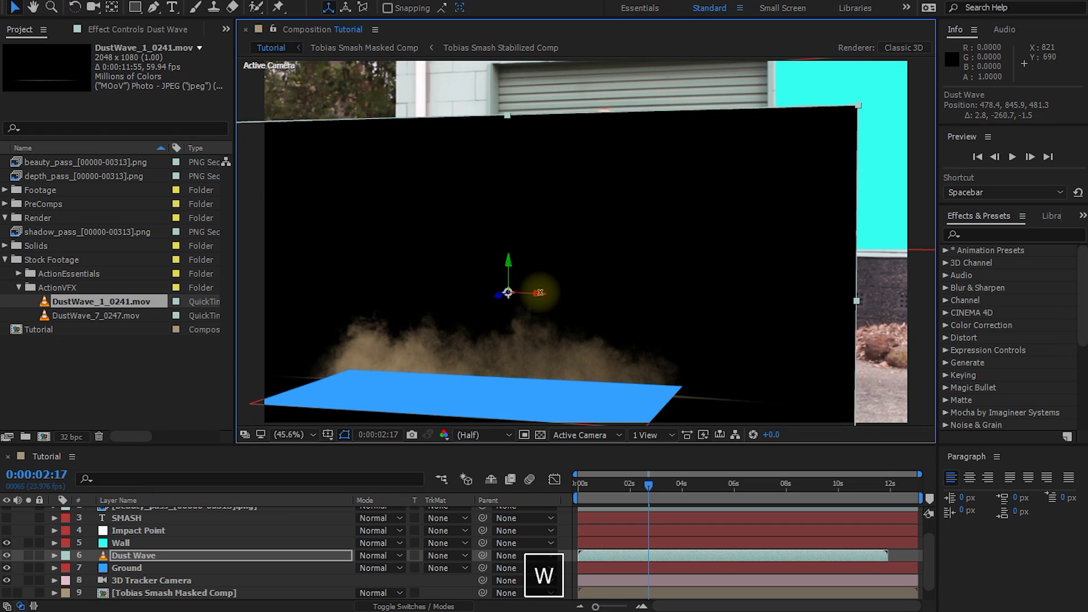
pyautogui.press('v')
pyautogui.moveTo(509, 260); pyautogui.dragTo(506, 244)
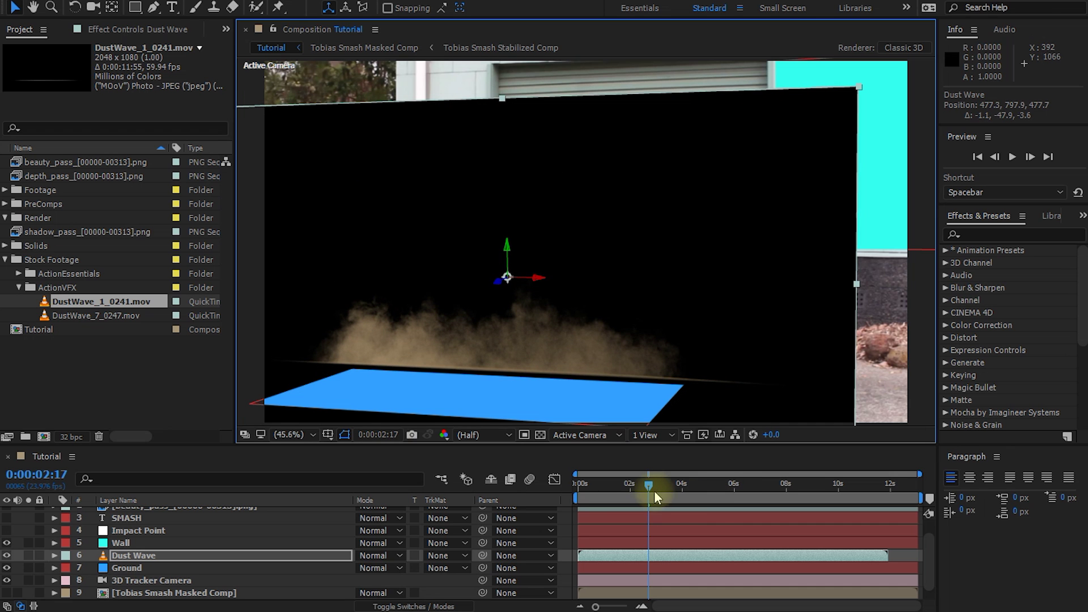
pyautogui.moveTo(649, 484); pyautogui.dragTo(577, 484)
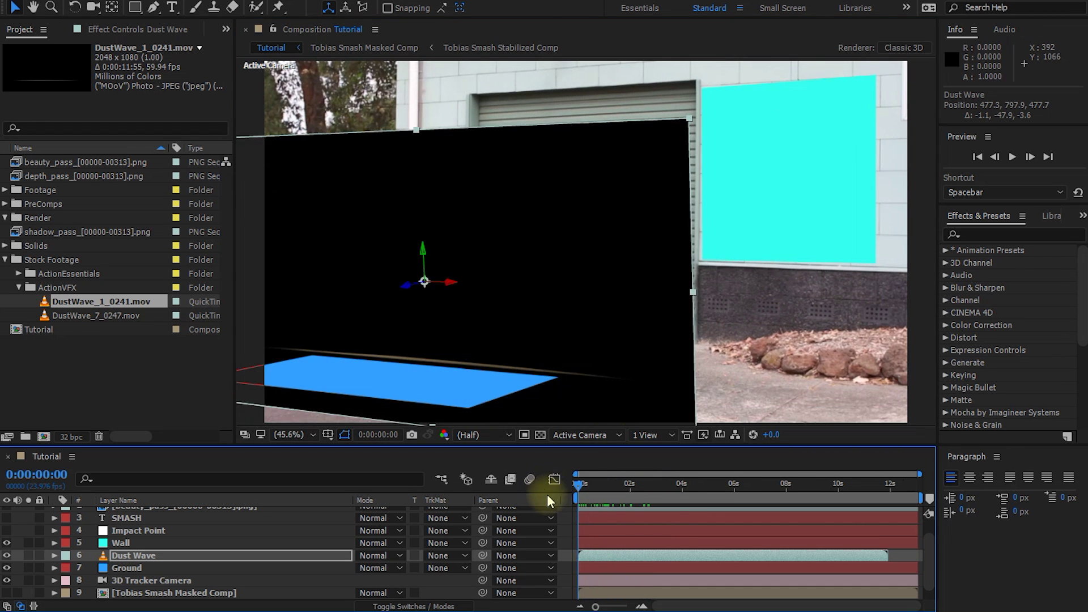
pyautogui.press('space')
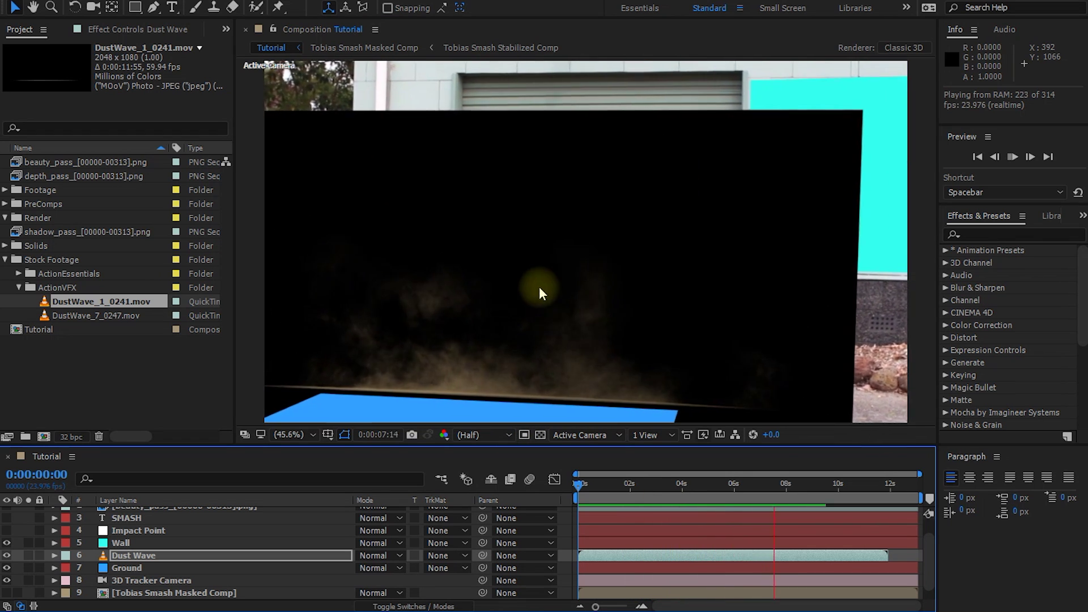
pyautogui.press('space')
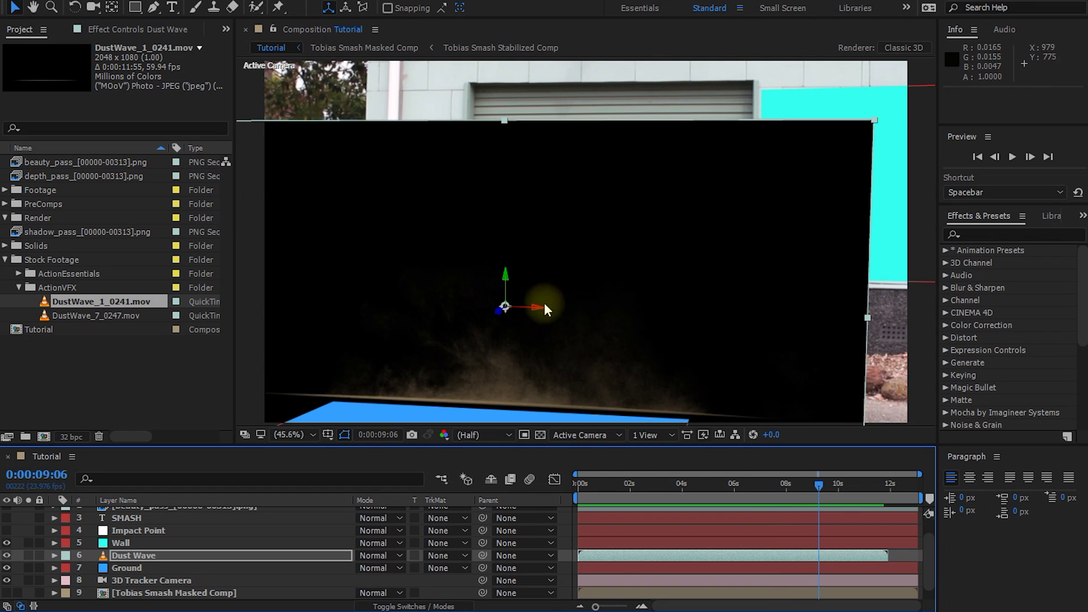
# Step: Pre-compose the Dust Wave layer as Dust Wave Comp, leaving all attributes in Tutorial
pyautogui.click(131, 554)
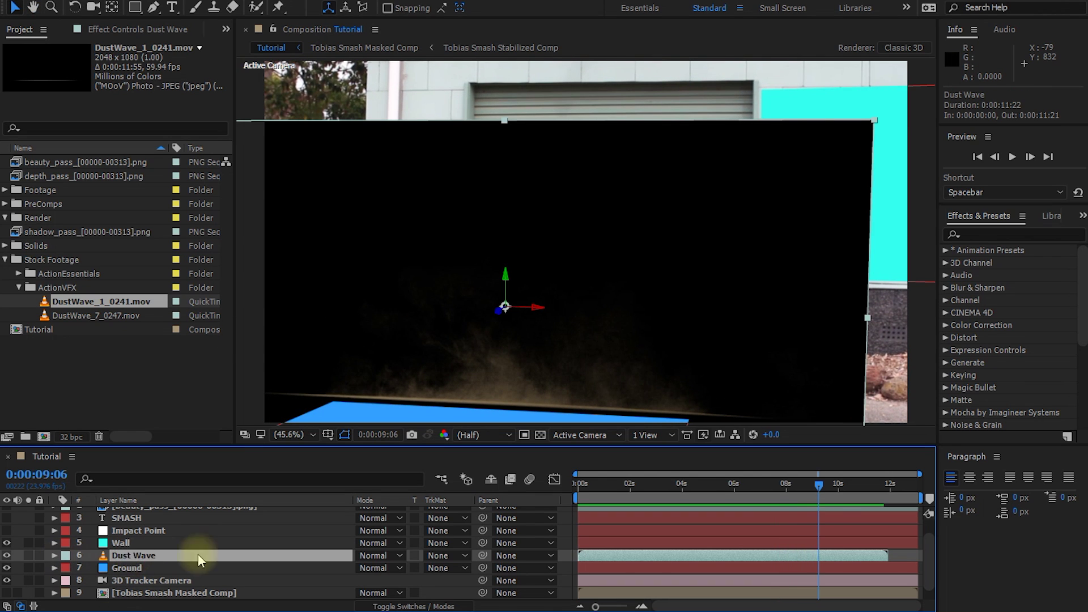
pyautogui.hotkey('ctrl', 'shift', 'c')
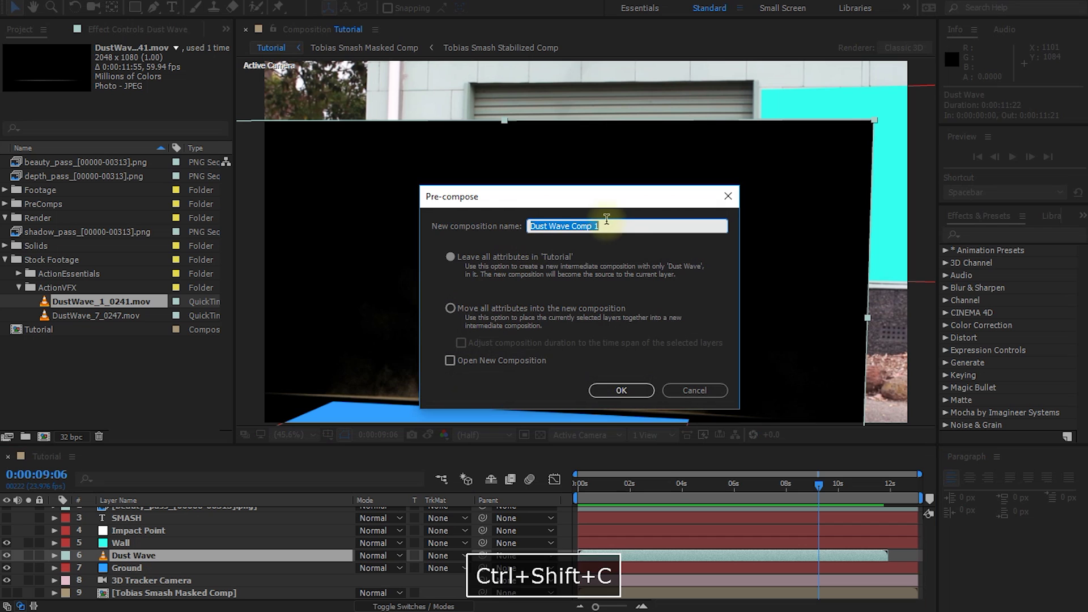
pyautogui.click(618, 226)
pyautogui.press('BackSpace')
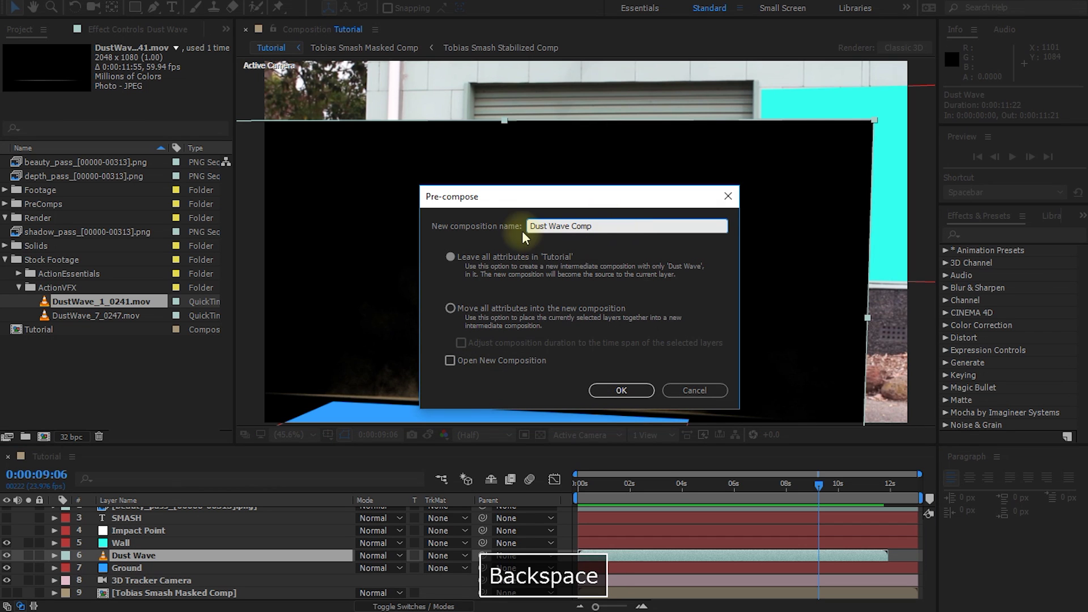
pyautogui.click(622, 392)
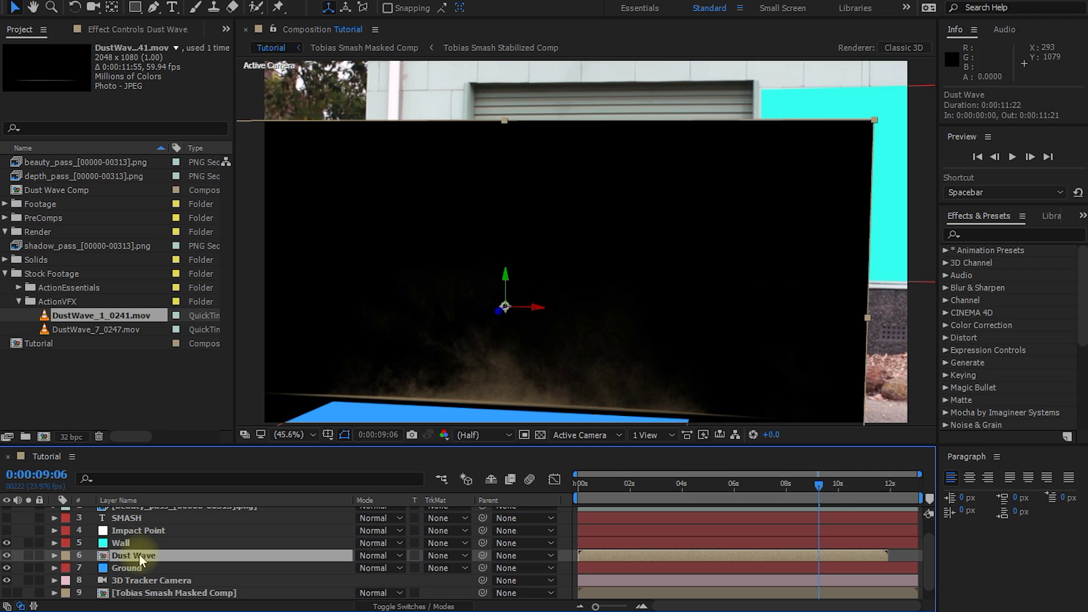
# Step: Inside Dust Wave Comp, mask the DustWave_1_0241.mov layer with a wide rectangle ending at the dust's ground line and fine-tune its lower edge
pyautogui.doubleClick(139, 553)
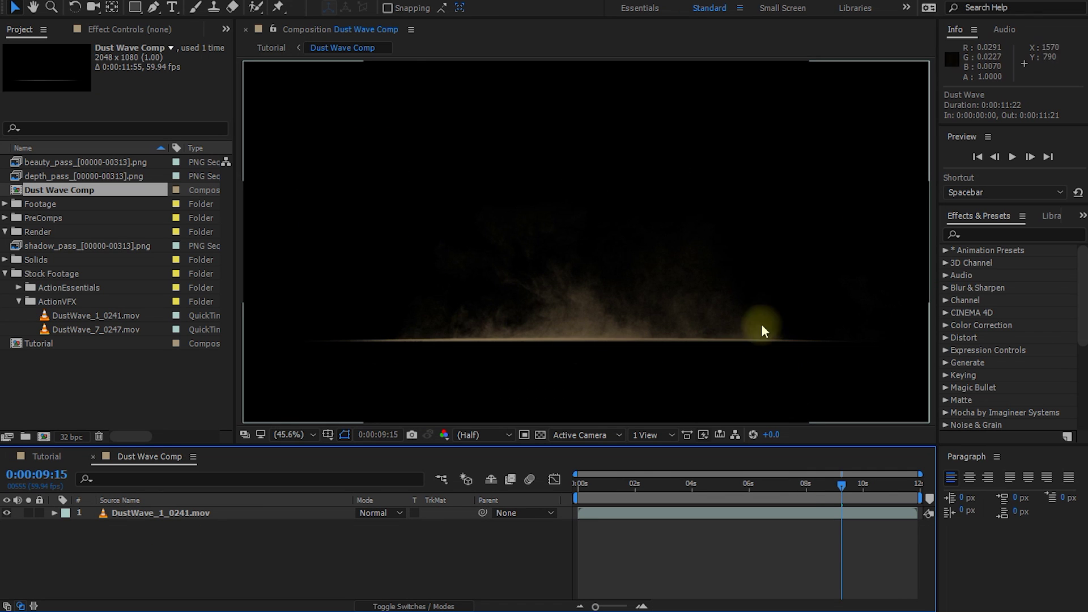
pyautogui.scroll(-2, 431, 187)
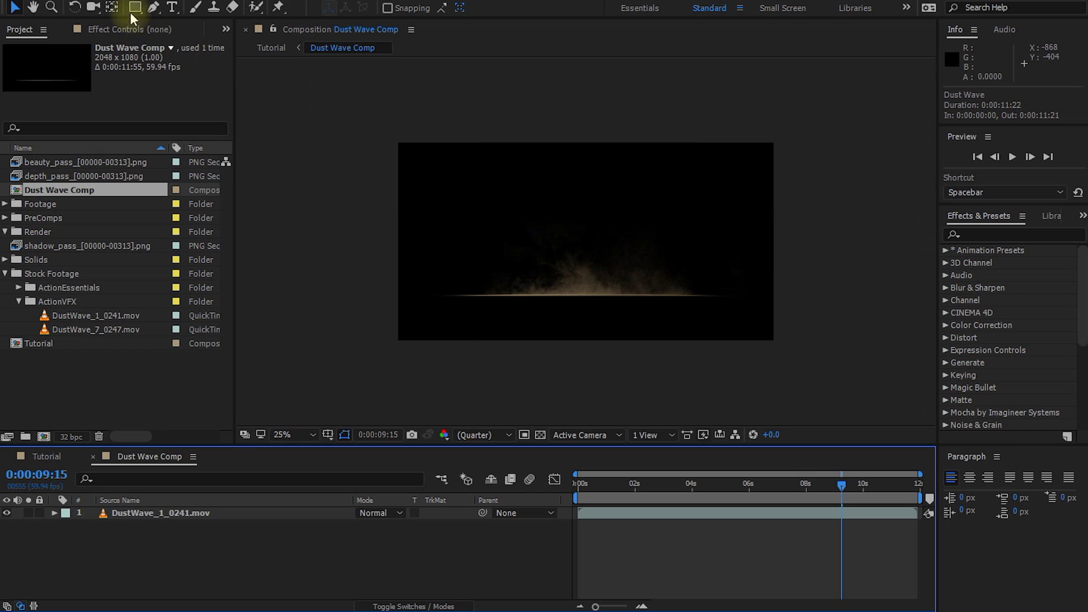
pyautogui.click(146, 512)
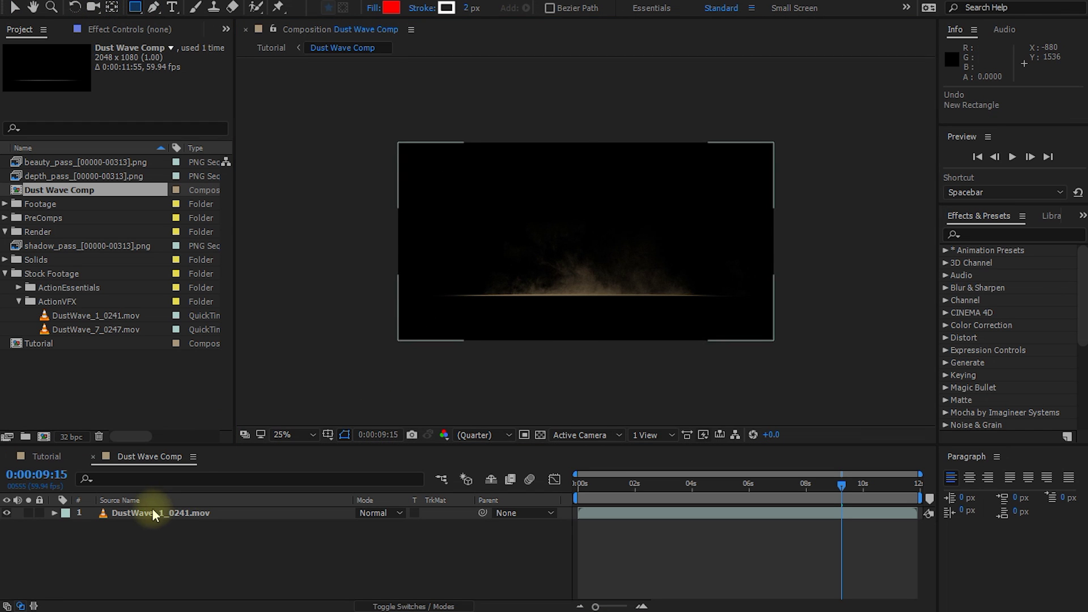
pyautogui.moveTo(362, 124); pyautogui.dragTo(840, 293)
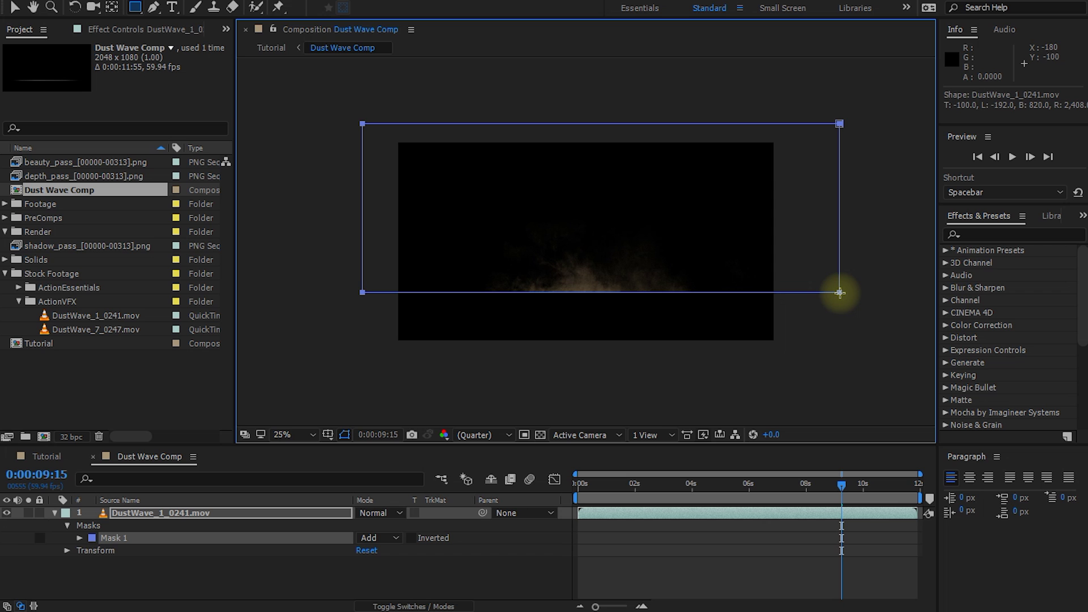
pyautogui.press('.')
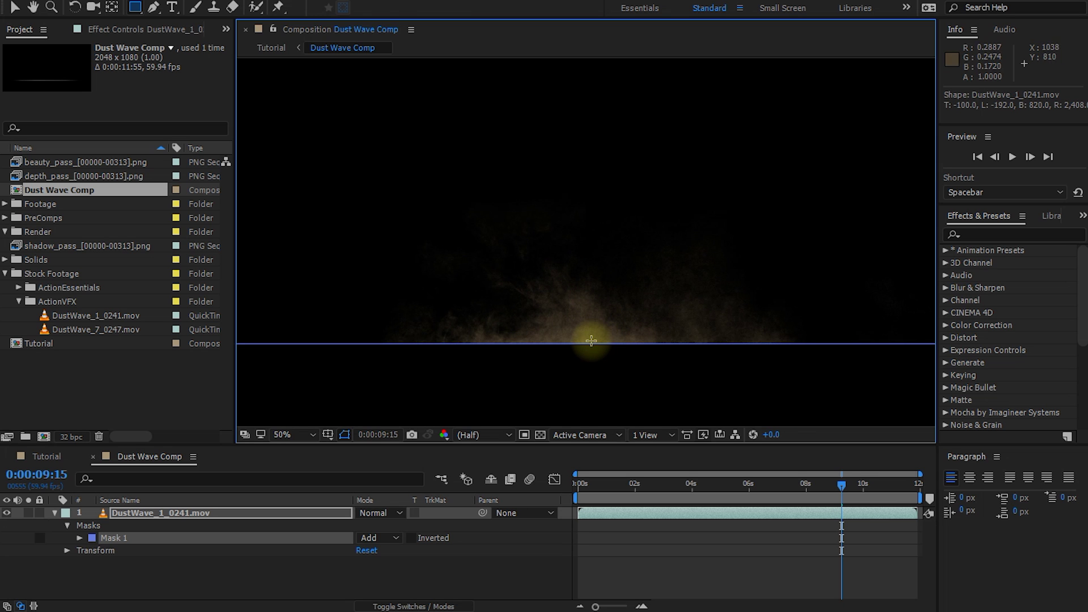
pyautogui.press('v')
pyautogui.click(615, 343)
pyautogui.moveTo(615, 344); pyautogui.dragTo(617, 347)
pyautogui.press('Up')
# Step: Set the feather of the dust layer's mask to 10 pixels
pyautogui.click(79, 538)
pyautogui.click(374, 563)
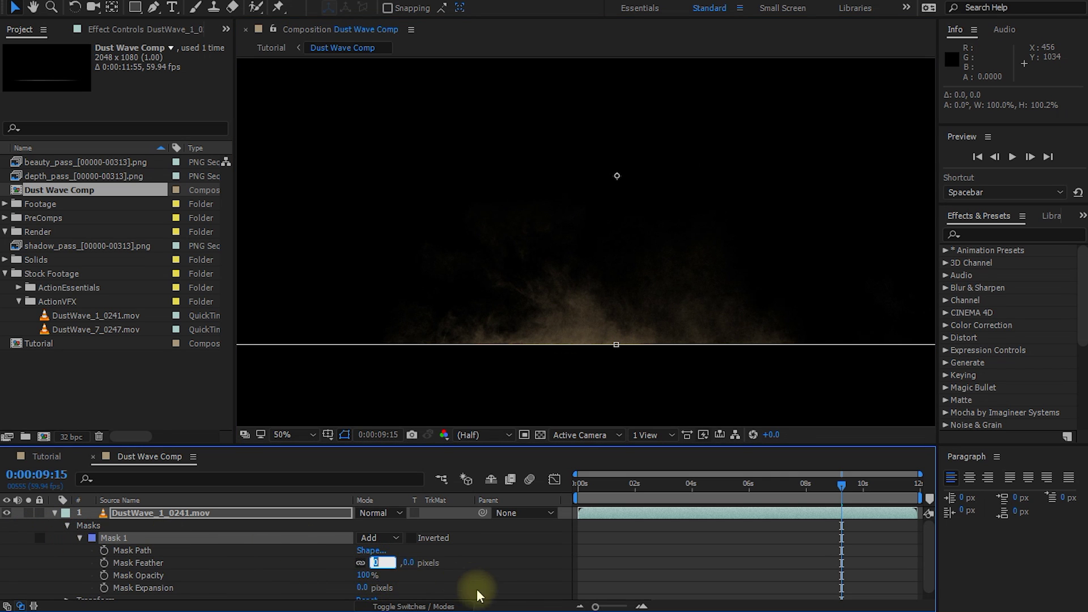
pyautogui.write('10')
pyautogui.press('Return')
pyautogui.click(544, 401)
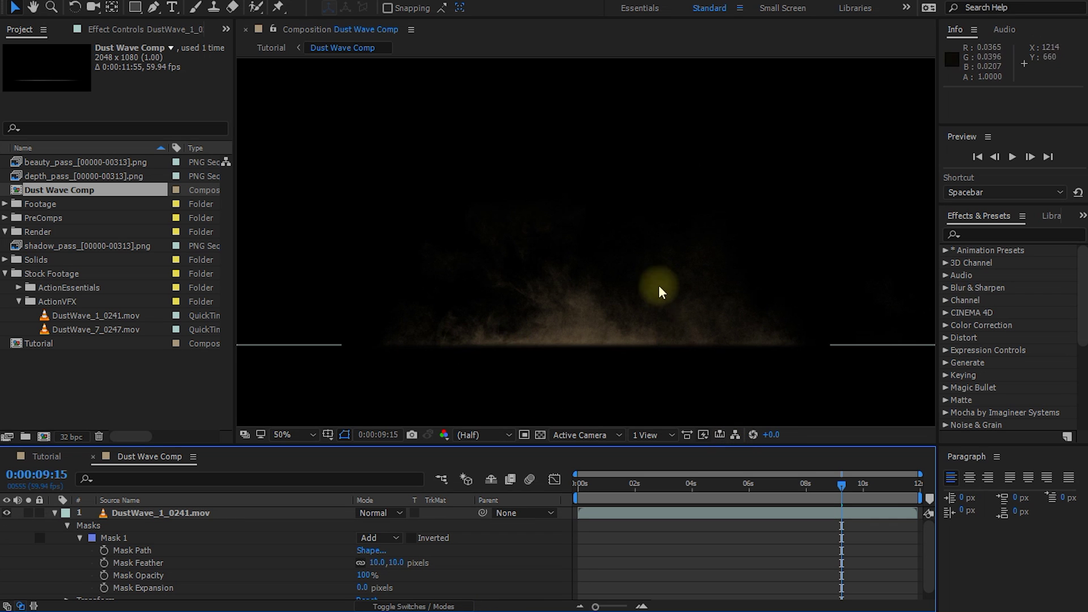
# Step: Return to the Tutorial composition and set the Dust Wave layer's blending mode to Screen
pyautogui.click(43, 459)
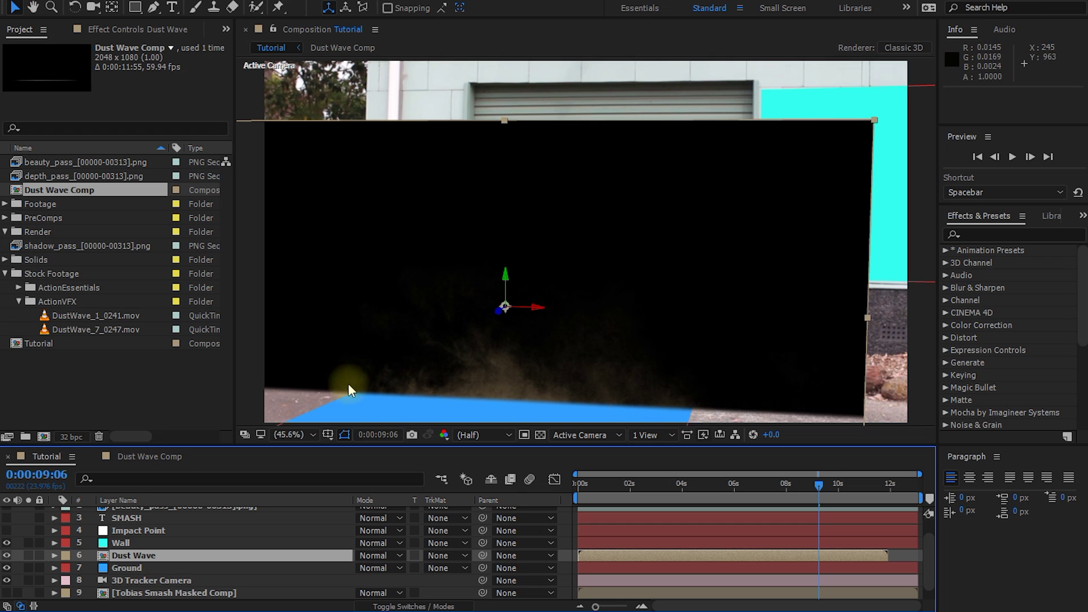
pyautogui.click(382, 553)
pyautogui.click(463, 229)
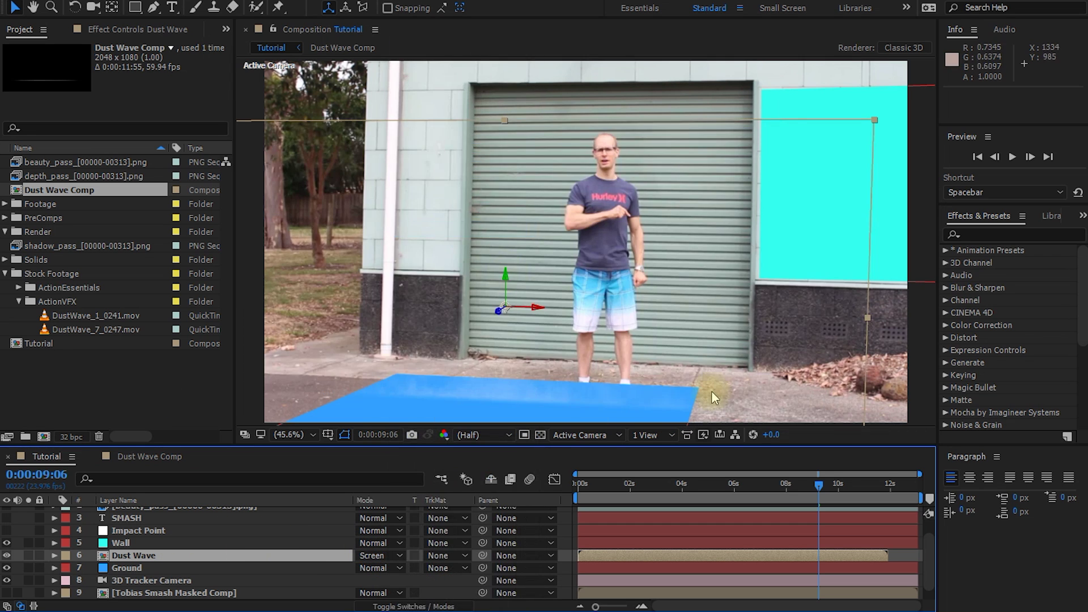
# Step: Preview the composition from the start and move the Dust Wave layer to about 413.4, 809.3, 347.7
pyautogui.moveTo(816, 491); pyautogui.dragTo(564, 496)
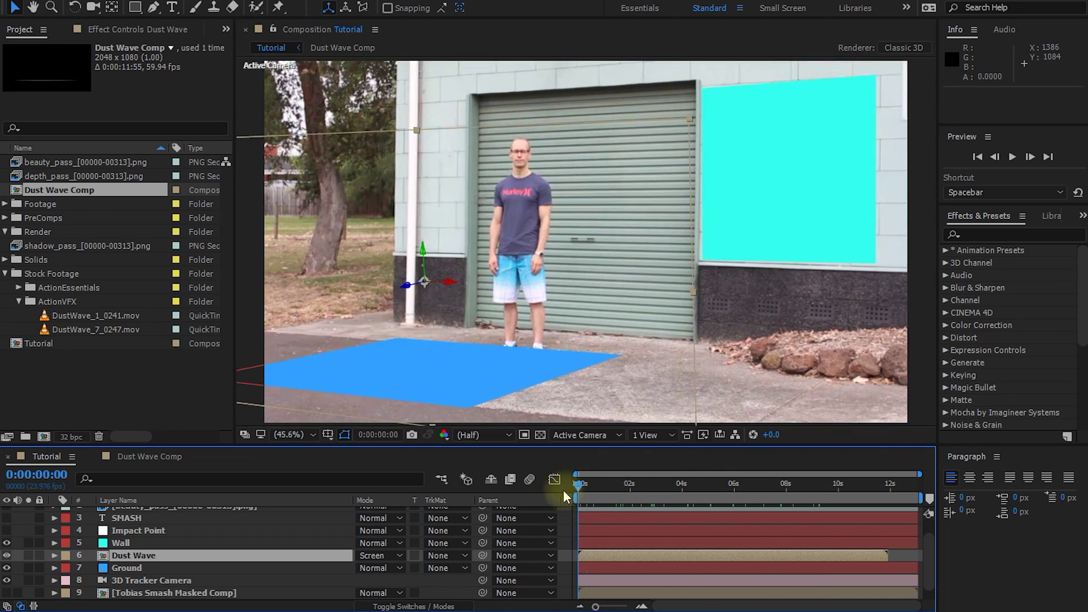
pyautogui.hotkey('shift', 'space')
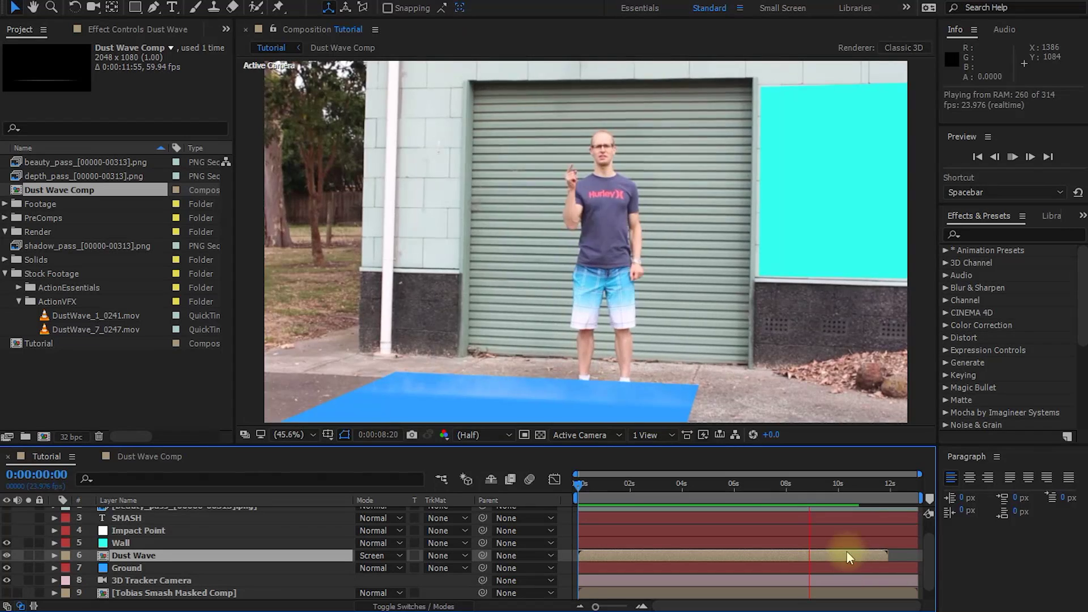
pyautogui.press('space')
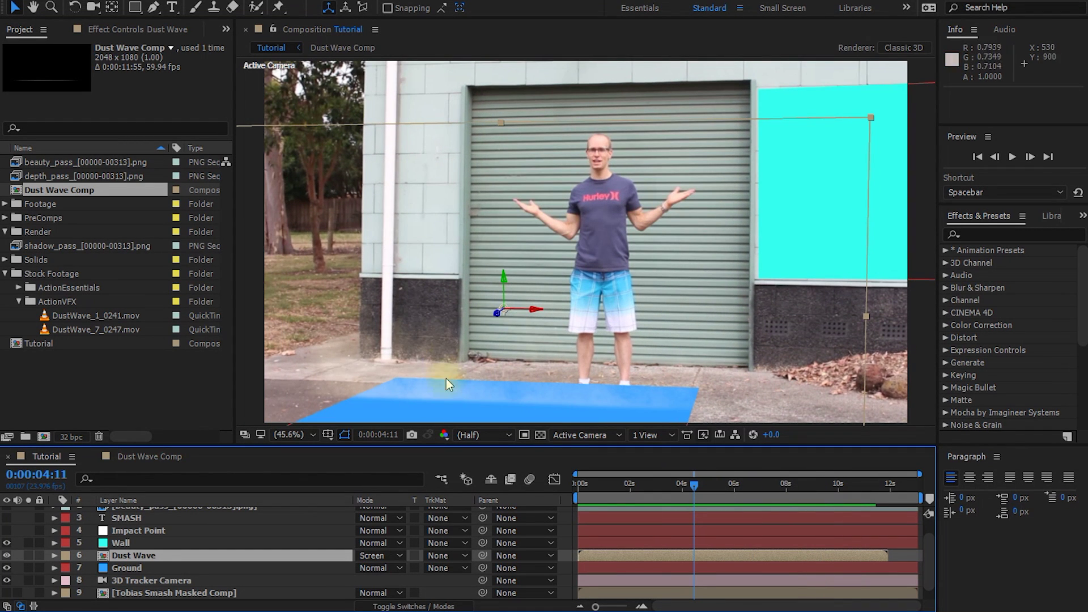
pyautogui.moveTo(496, 312); pyautogui.dragTo(468, 357)
pyautogui.moveTo(695, 485); pyautogui.dragTo(641, 486)
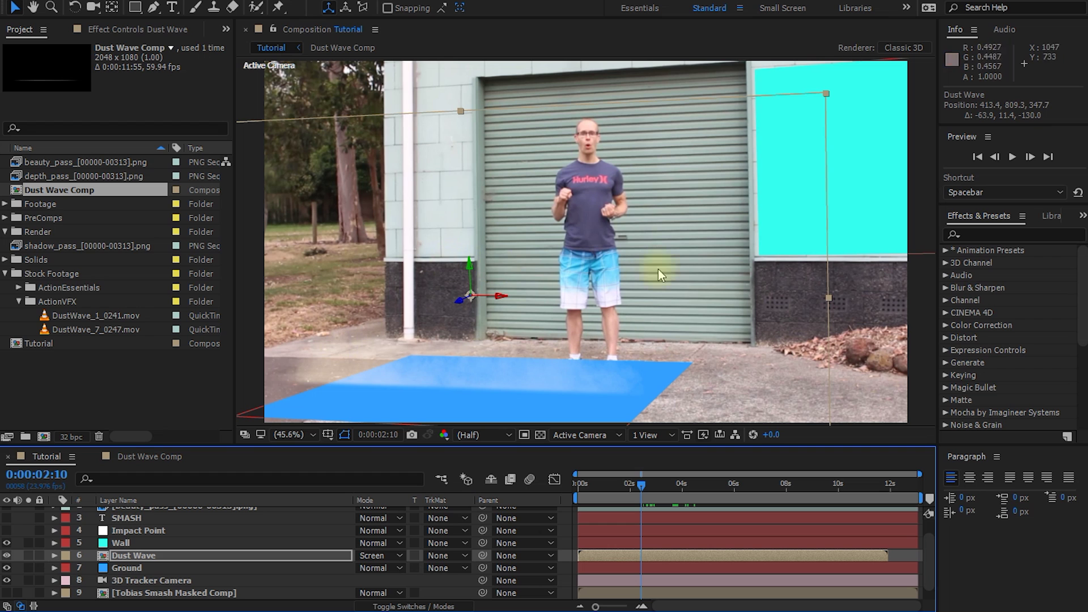
# Step: Apply the Curves effect to the Dust Wave layer and brighten the dust by raising the RGB midtones and pulling in the white point
pyautogui.click(143, 557)
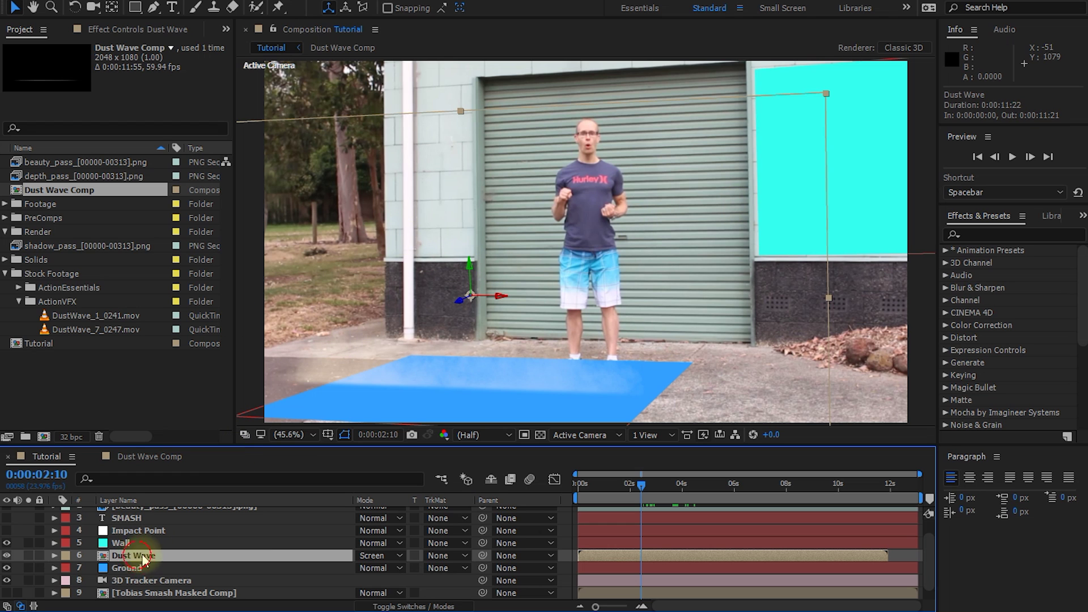
pyautogui.click(973, 217)
pyautogui.click(978, 235)
pyautogui.write('curves')
pyautogui.doubleClick(987, 301)
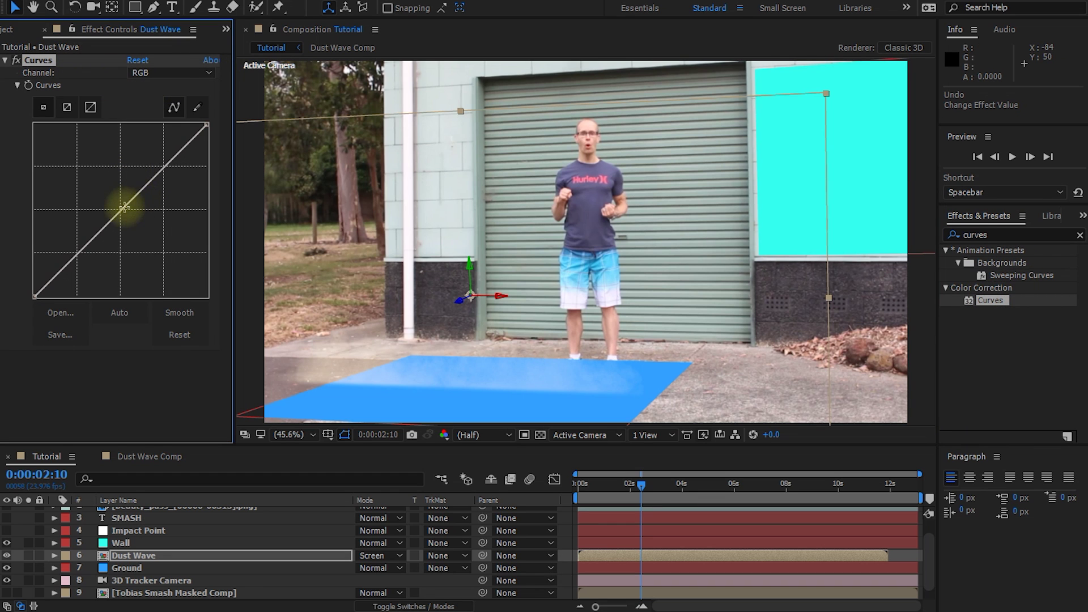
pyautogui.moveTo(120, 208); pyautogui.dragTo(89, 185)
pyautogui.click(203, 128)
pyautogui.moveTo(202, 127); pyautogui.dragTo(161, 120)
pyautogui.click(416, 347)
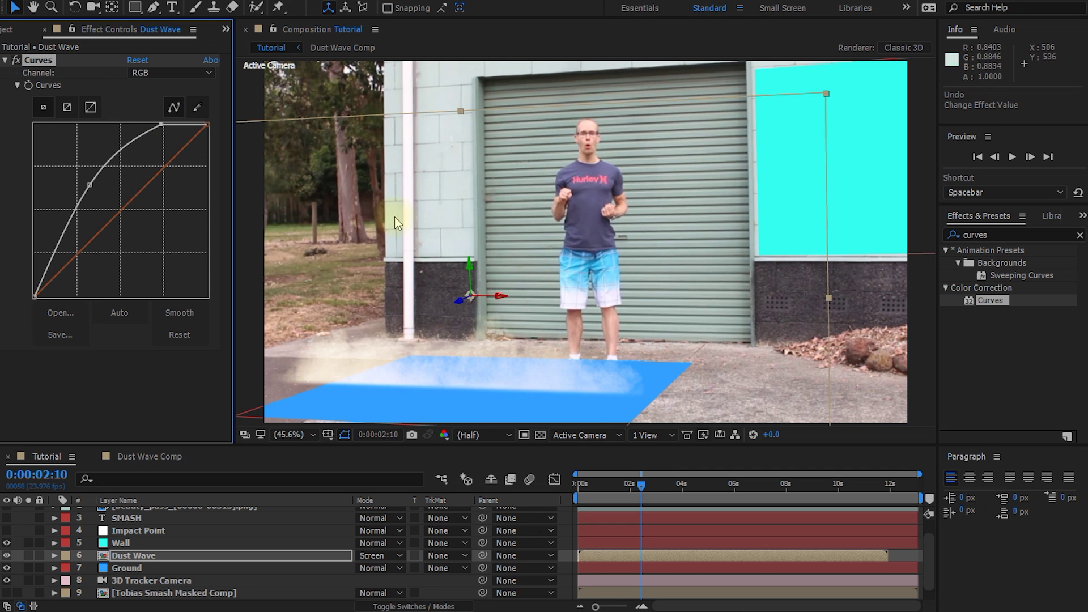
# Step: Enlarge the Dust Wave layer and raise it to about 411.3, 719.3, 340.8
pyautogui.moveTo(631, 489)
pyautogui.mouseDown()
pyautogui.moveTo(618, 487)
pyautogui.moveTo(661, 488)
pyautogui.moveTo(625, 488)
pyautogui.mouseUp()
pyautogui.press('v')
pyautogui.moveTo(790, 151); pyautogui.dragTo(1032, 71)
pyautogui.hotkey('alt', '/')
pyautogui.press('space')
pyautogui.moveTo(442, 330); pyautogui.dragTo(555, 243)
pyautogui.moveTo(617, 488)
pyautogui.mouseDown()
pyautogui.moveTo(563, 482)
pyautogui.moveTo(764, 476)
pyautogui.moveTo(628, 485)
pyautogui.mouseUp()
# Step: Make the shadow and beauty pass layers visible and move the Dust Wave layer above them in the stack
pyautogui.scroll(2, 618, 476)
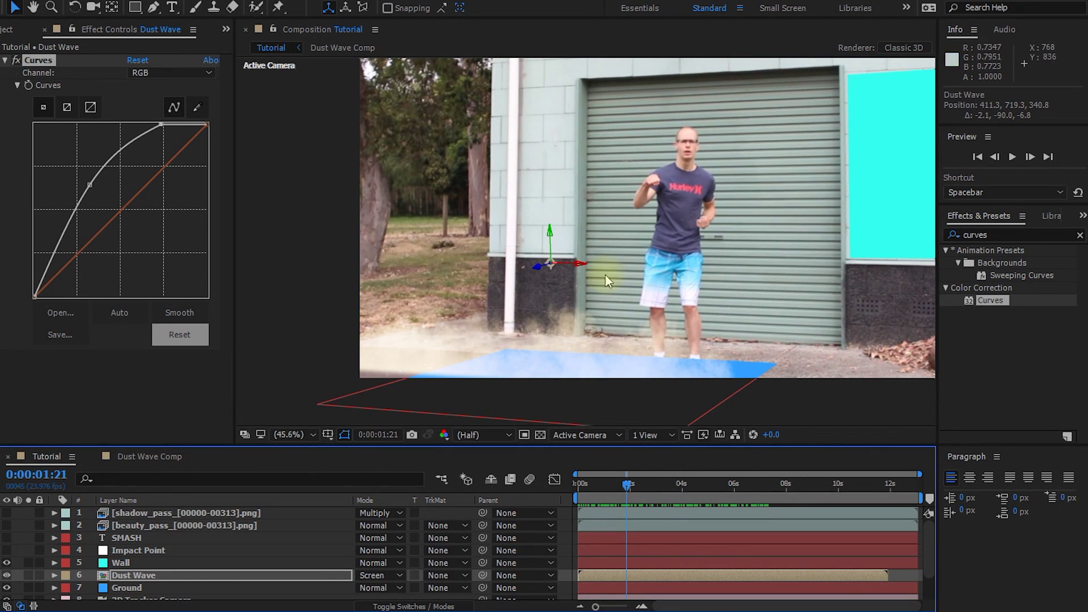
pyautogui.moveTo(6, 527); pyautogui.dragTo(10, 513)
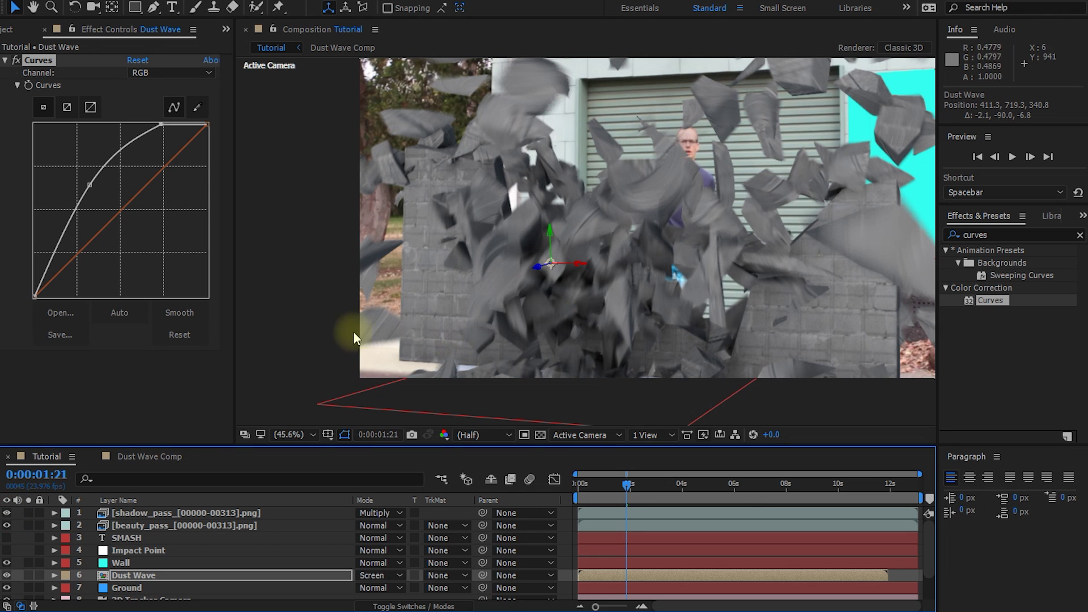
pyautogui.moveTo(134, 578); pyautogui.dragTo(167, 513)
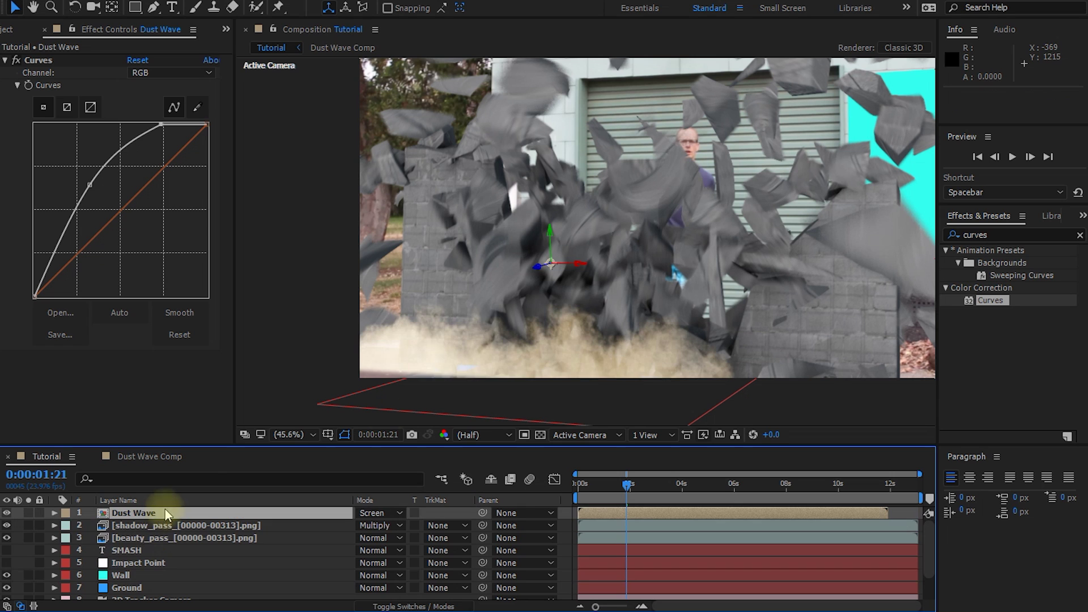
# Step: Try starting the Dust Wave layer at 0:00:01:18, and return its start to 0:00:00:00
pyautogui.moveTo(641, 484); pyautogui.dragTo(679, 511)
pyautogui.click(615, 485)
pyautogui.moveTo(614, 488); pyautogui.dragTo(628, 487)
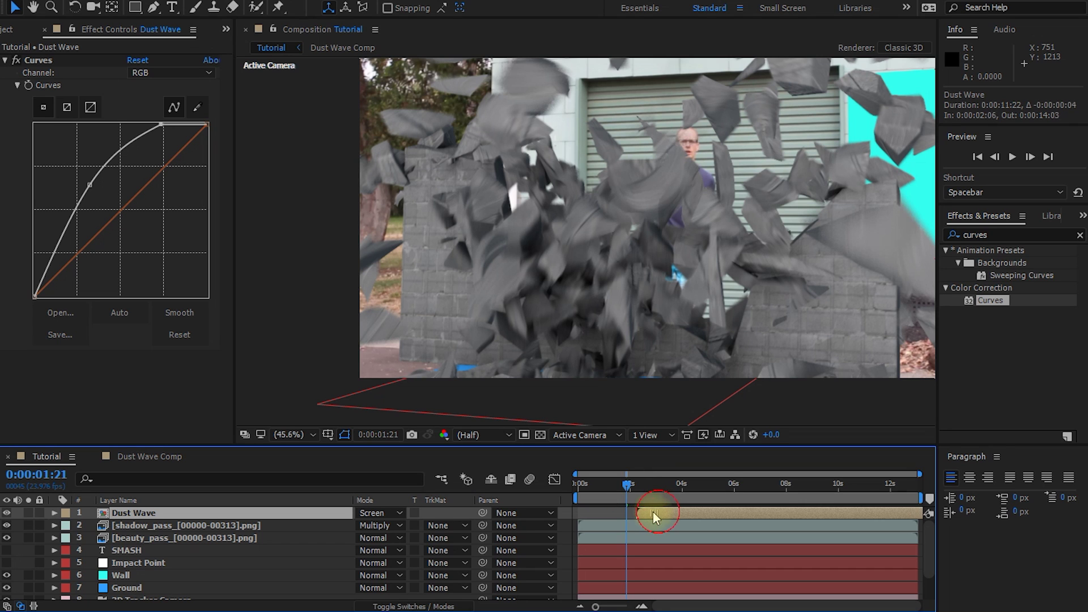
pyautogui.moveTo(644, 514); pyautogui.dragTo(640, 516)
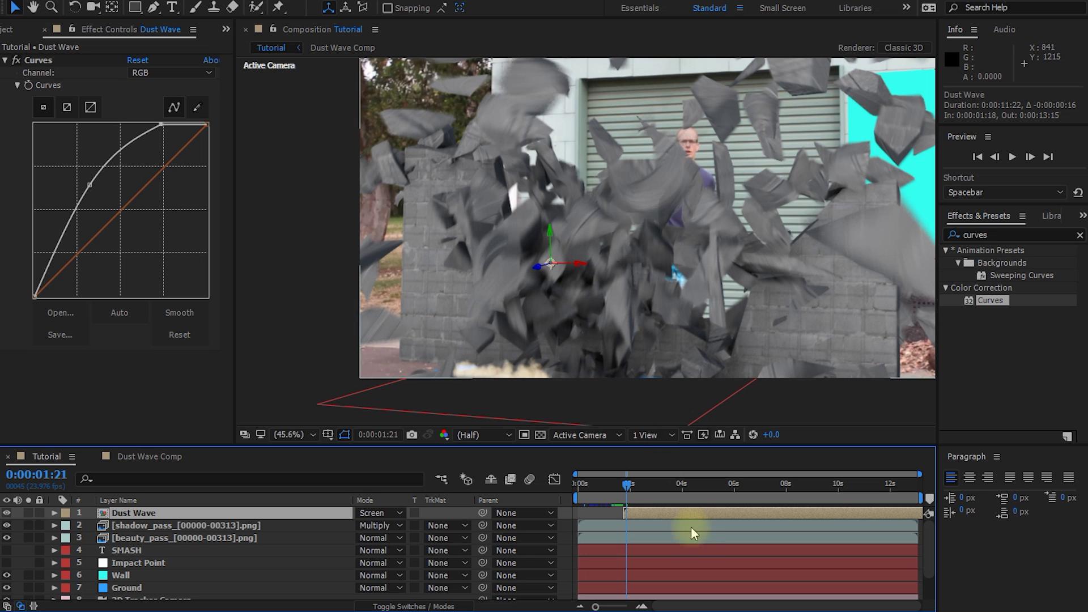
pyautogui.moveTo(676, 515); pyautogui.dragTo(645, 517)
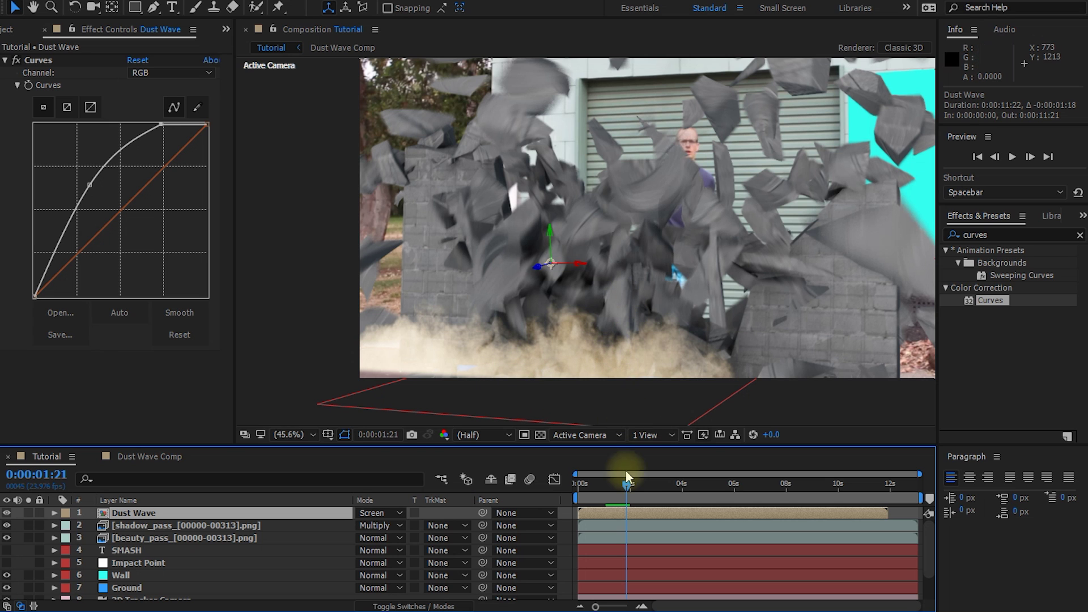
# Step: Center the Dust Wave layer on the broken wall's base at about 639.5, 734.6, 302.8 and start it at 0:00:01:06
pyautogui.click(586, 270)
pyautogui.moveTo(583, 265); pyautogui.dragTo(628, 232)
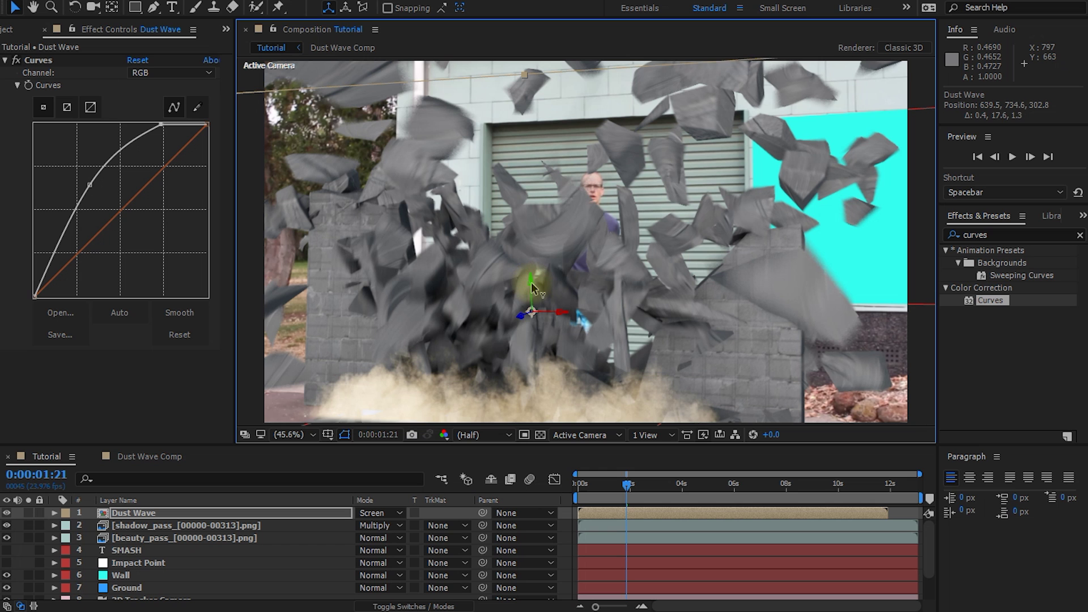
pyautogui.moveTo(533, 289); pyautogui.dragTo(533, 289)
pyautogui.moveTo(624, 485); pyautogui.dragTo(645, 517)
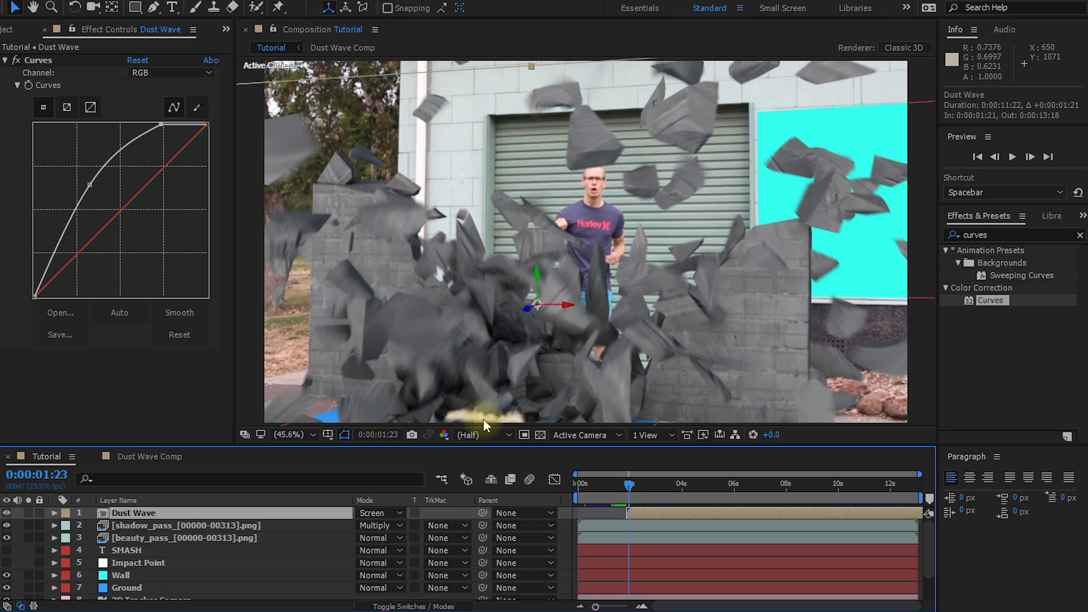
pyautogui.moveTo(652, 517); pyautogui.dragTo(634, 513)
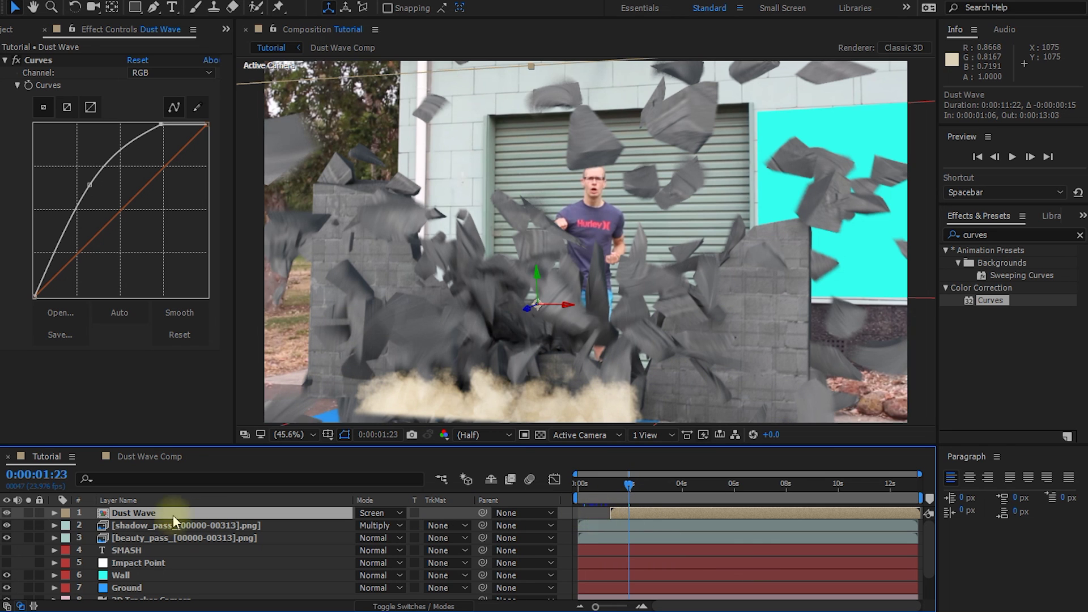
# Step: Animate the Dust Wave layer's opacity from 0% at 0:00:01:17 to 100% at 0:00:02:07, with Easy Ease on both keyframes
pyautogui.press('t')
pyautogui.click(91, 526)
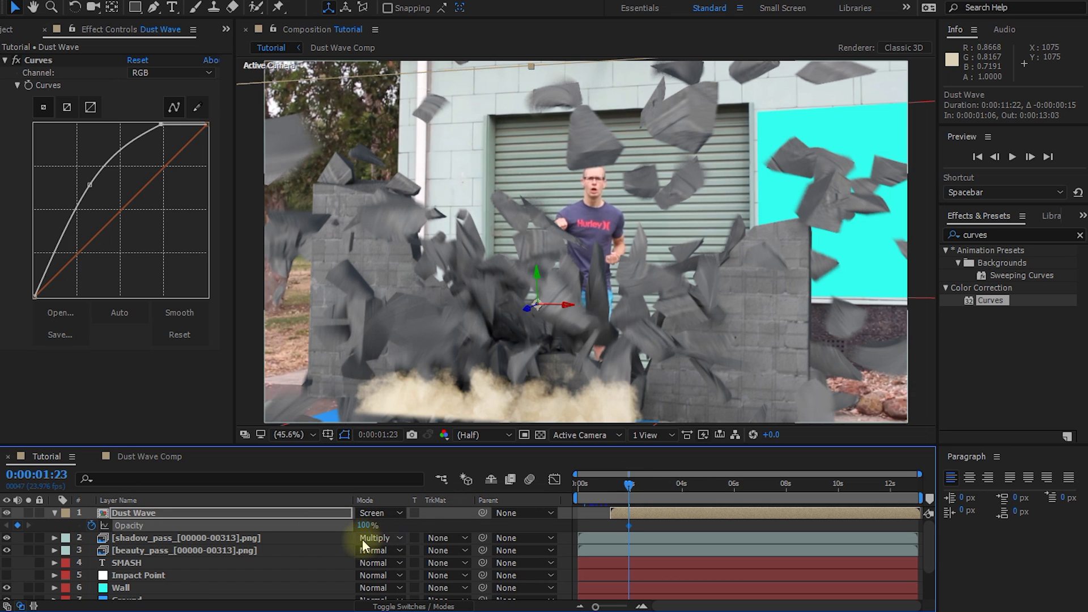
pyautogui.moveTo(367, 530); pyautogui.dragTo(228, 535)
pyautogui.moveTo(637, 488); pyautogui.dragTo(639, 489)
pyautogui.moveTo(363, 526); pyautogui.dragTo(412, 522)
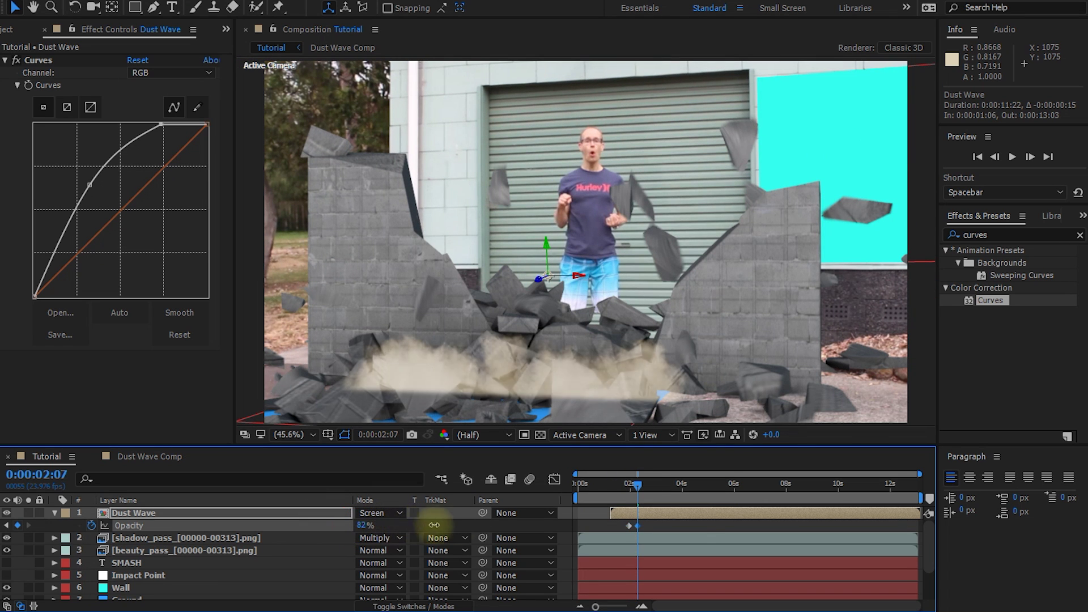
pyautogui.moveTo(630, 527); pyautogui.dragTo(623, 526)
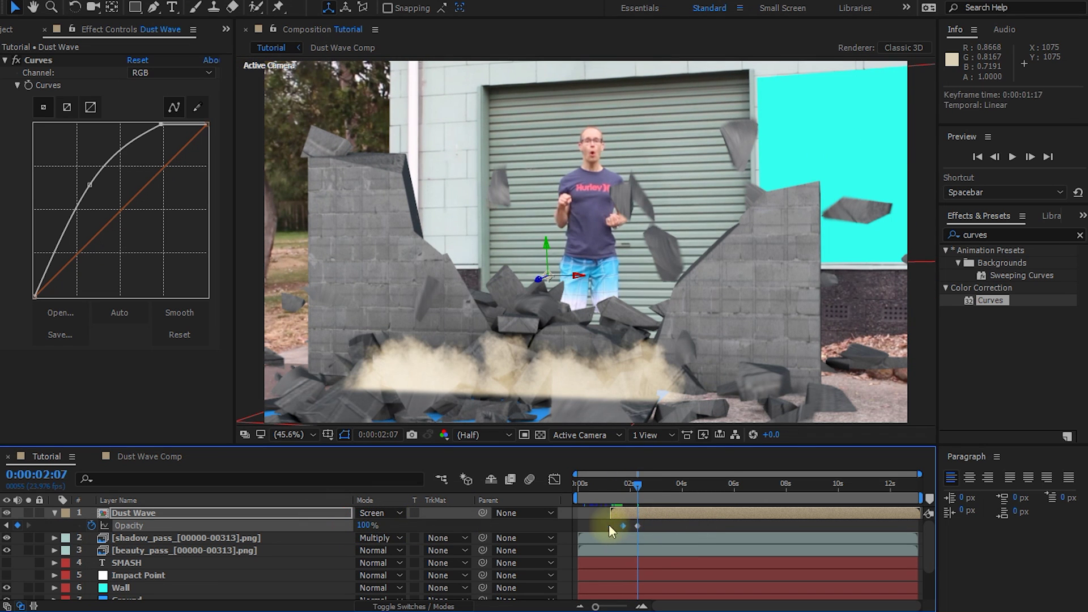
pyautogui.press('F9')
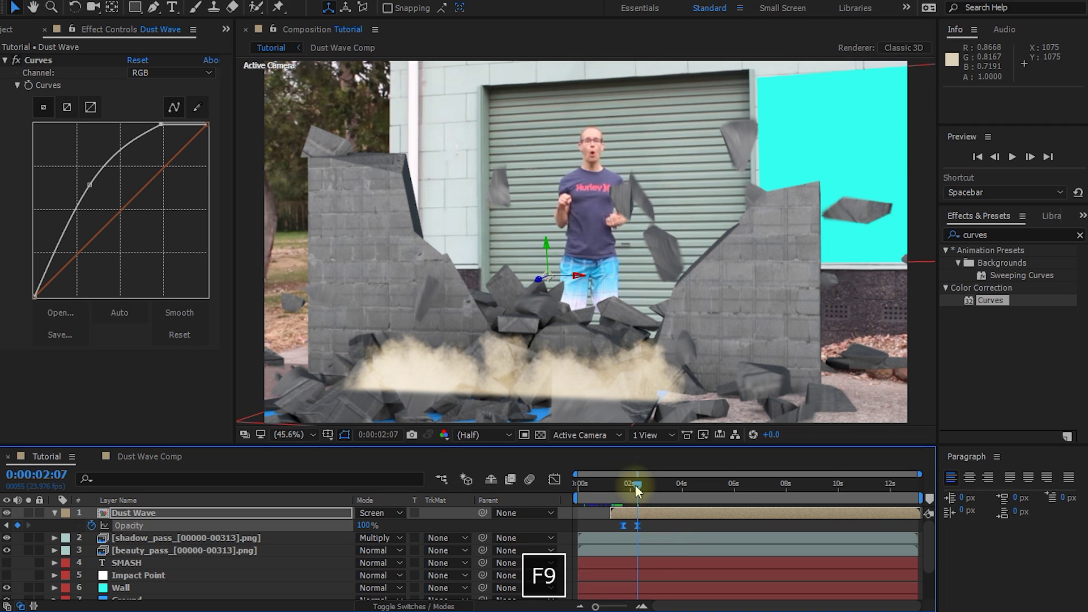
# Step: Bring the Dust Wave layer forward to the front of the rubble, adjust its height, and preview from about 0:00:01:04
pyautogui.moveTo(636, 484)
pyautogui.mouseDown()
pyautogui.moveTo(624, 487)
pyautogui.moveTo(719, 495)
pyautogui.moveTo(649, 499)
pyautogui.mouseUp()
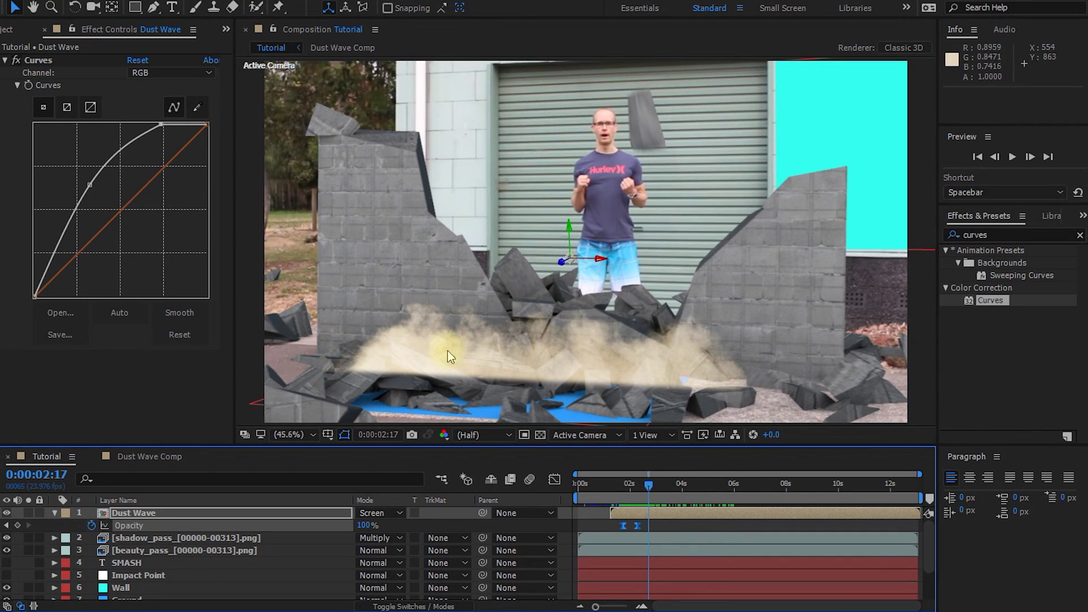
pyautogui.moveTo(557, 261); pyautogui.dragTo(507, 316)
pyautogui.moveTo(546, 234); pyautogui.dragTo(547, 241)
pyautogui.moveTo(651, 485); pyautogui.dragTo(610, 499)
pyautogui.hotkey('shift', 'space')
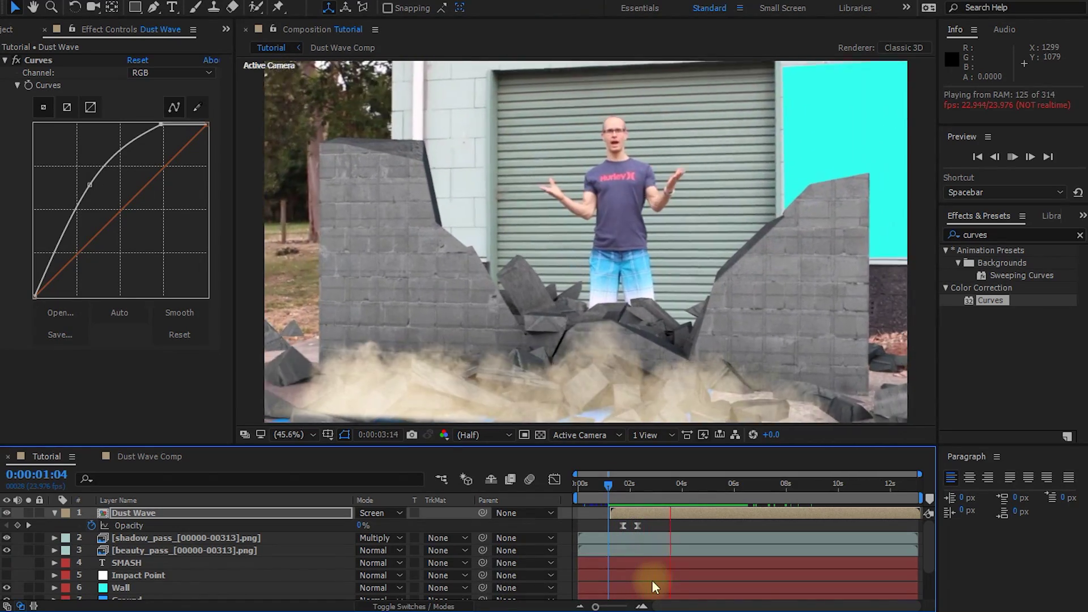
# Step: Stop the preview, go to 0:00:02:13, and hide the Ground and Wall layers
pyautogui.press('space')
pyautogui.moveTo(705, 488); pyautogui.dragTo(631, 490)
pyautogui.moveTo(632, 495); pyautogui.dragTo(642, 497)
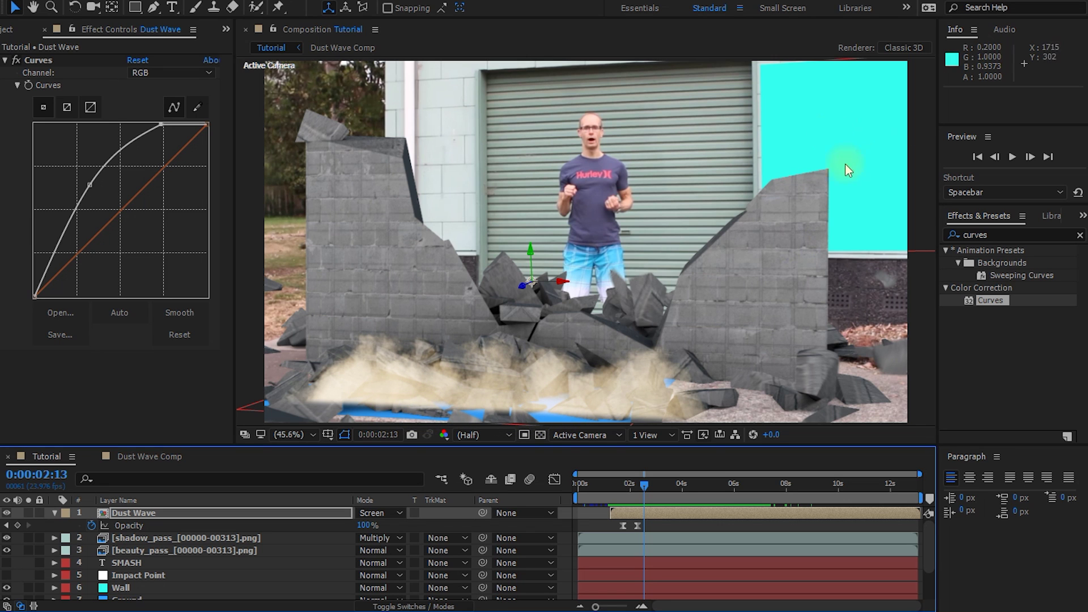
pyautogui.scroll(-2, 118, 575)
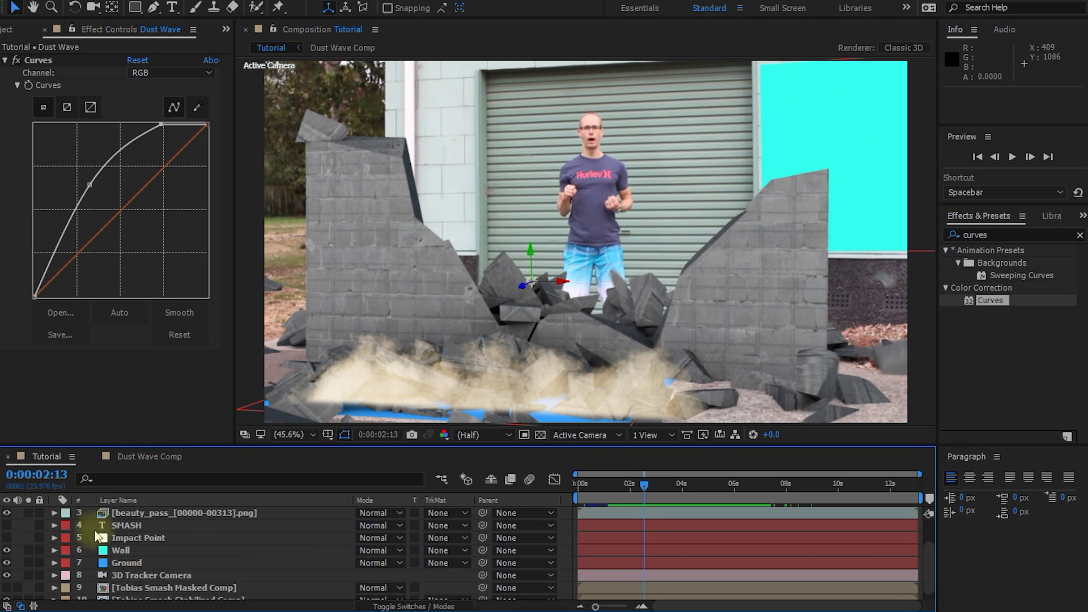
pyautogui.click(7, 563)
pyautogui.click(7, 550)
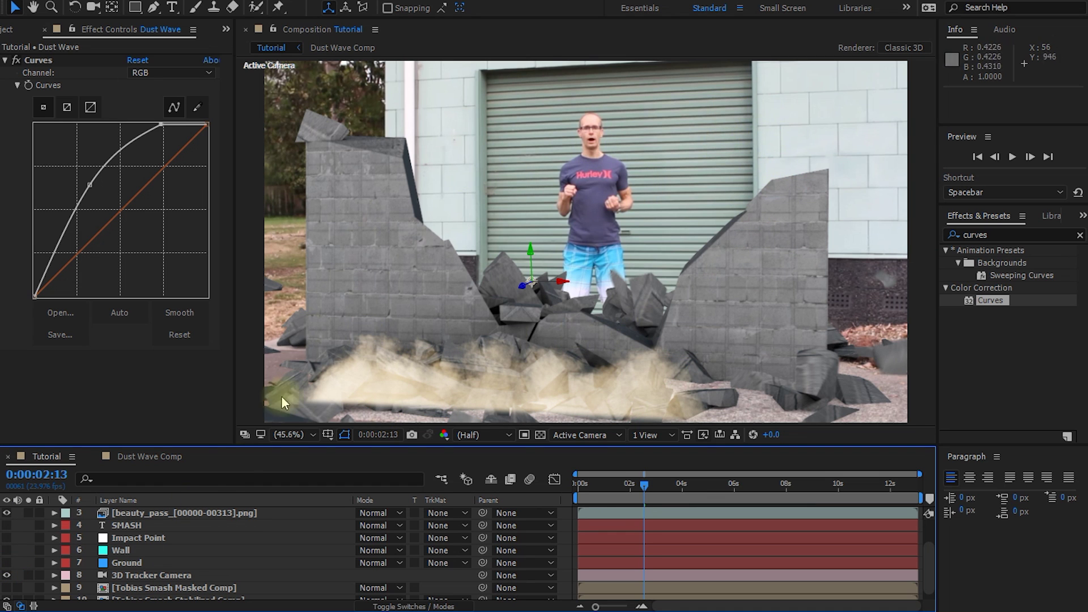
pyautogui.scroll(2, 181, 560)
pyautogui.click(142, 514)
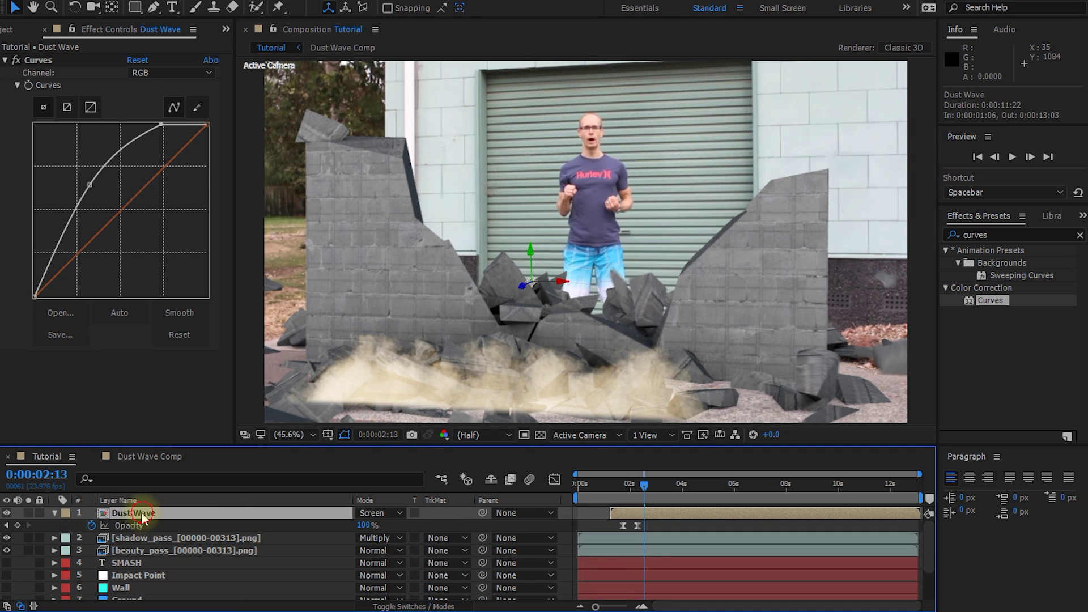
pyautogui.click(55, 513)
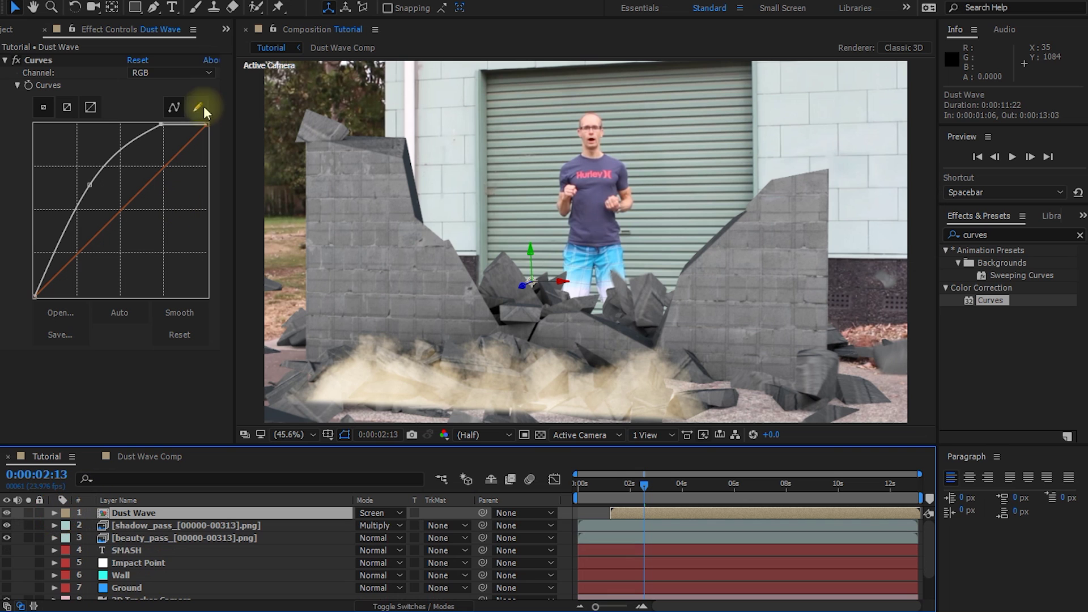
pyautogui.click(8, 33)
pyautogui.click(56, 177)
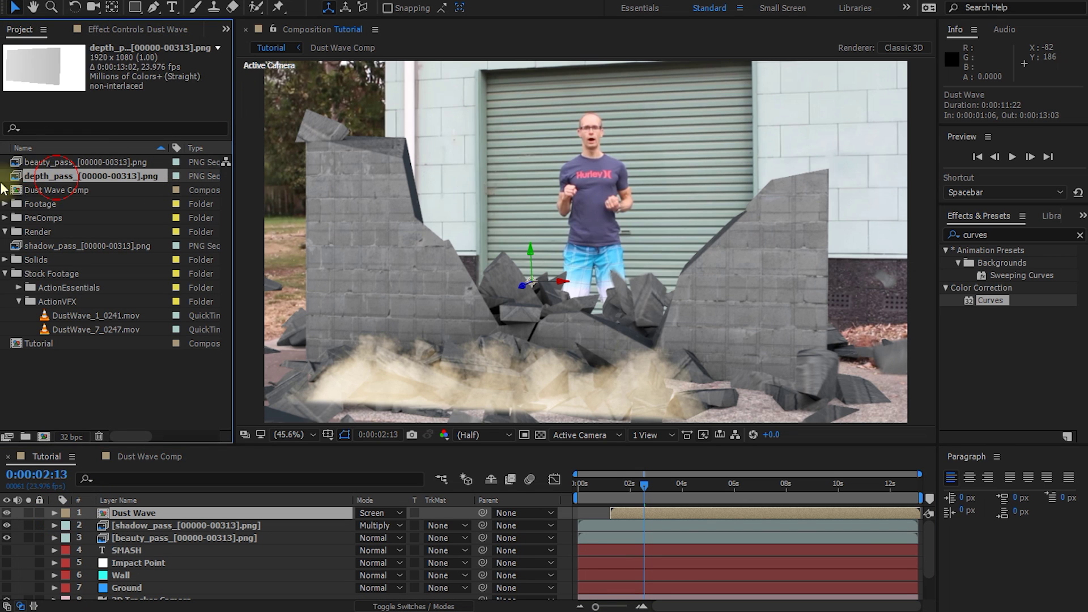
pyautogui.moveTo(29, 180); pyautogui.dragTo(127, 512)
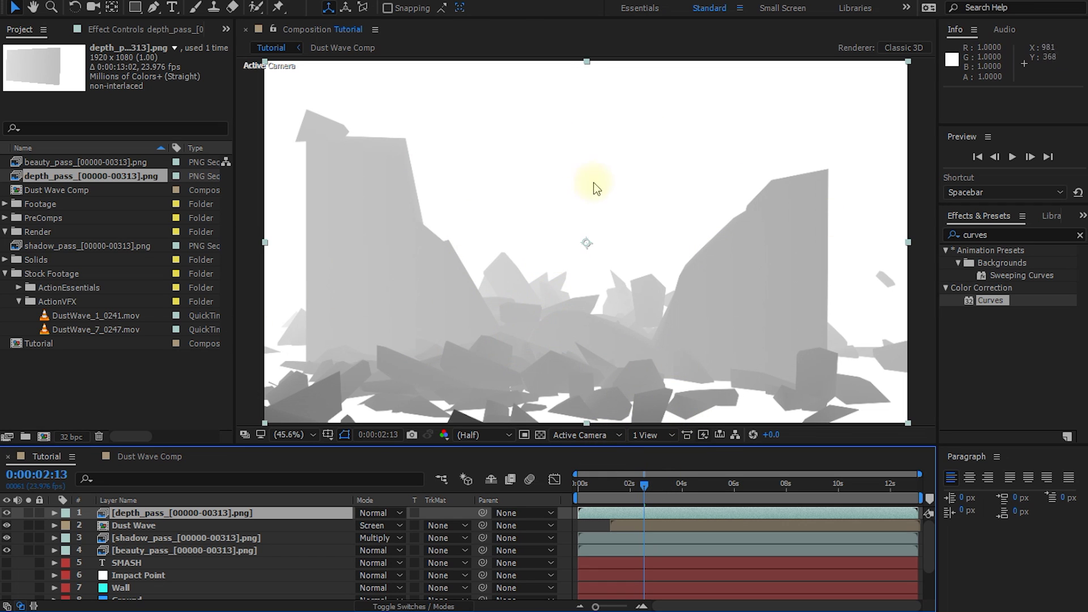
# Step: Compare the depth pass with the composite at 0:00:02:20, and apply the Levels effect to the depth pass layer
pyautogui.moveTo(644, 486)
pyautogui.mouseDown()
pyautogui.moveTo(623, 485)
pyautogui.moveTo(661, 491)
pyautogui.moveTo(652, 499)
pyautogui.mouseUp()
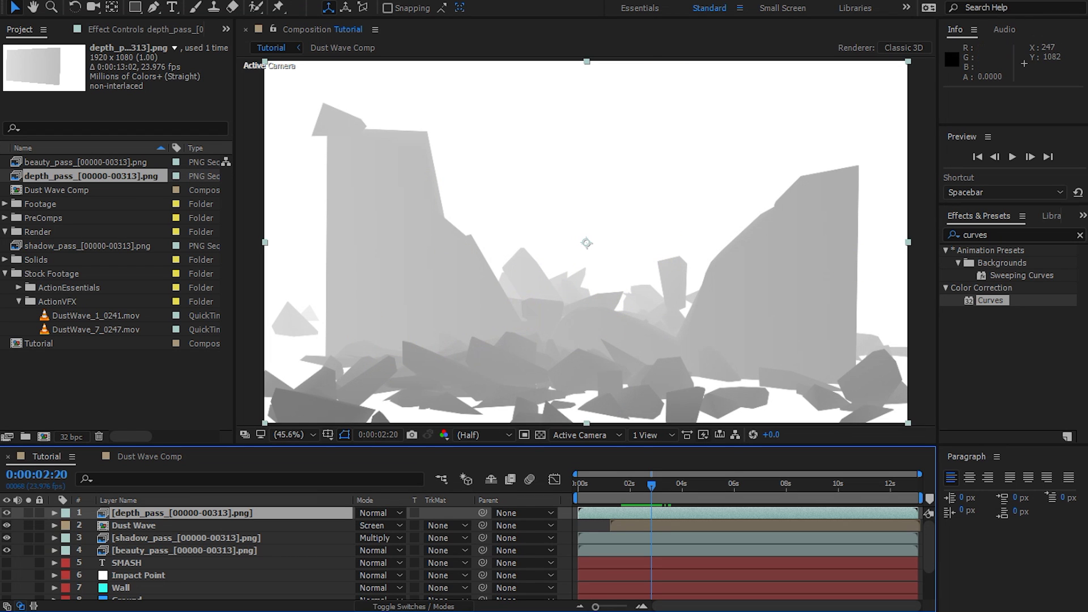
pyautogui.click(6, 513)
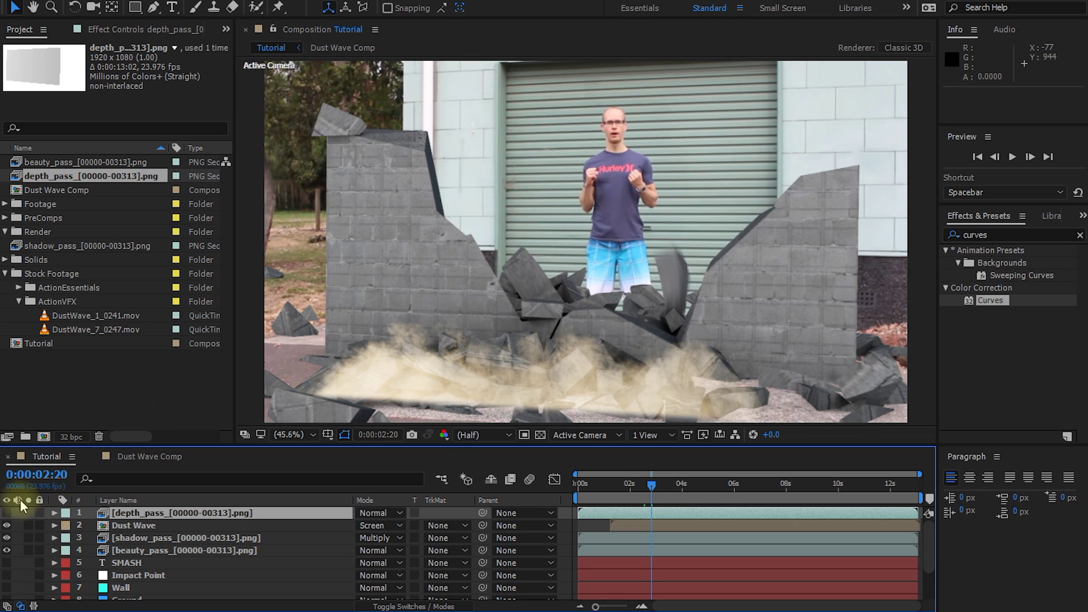
pyautogui.click(7, 514)
pyautogui.click(153, 514)
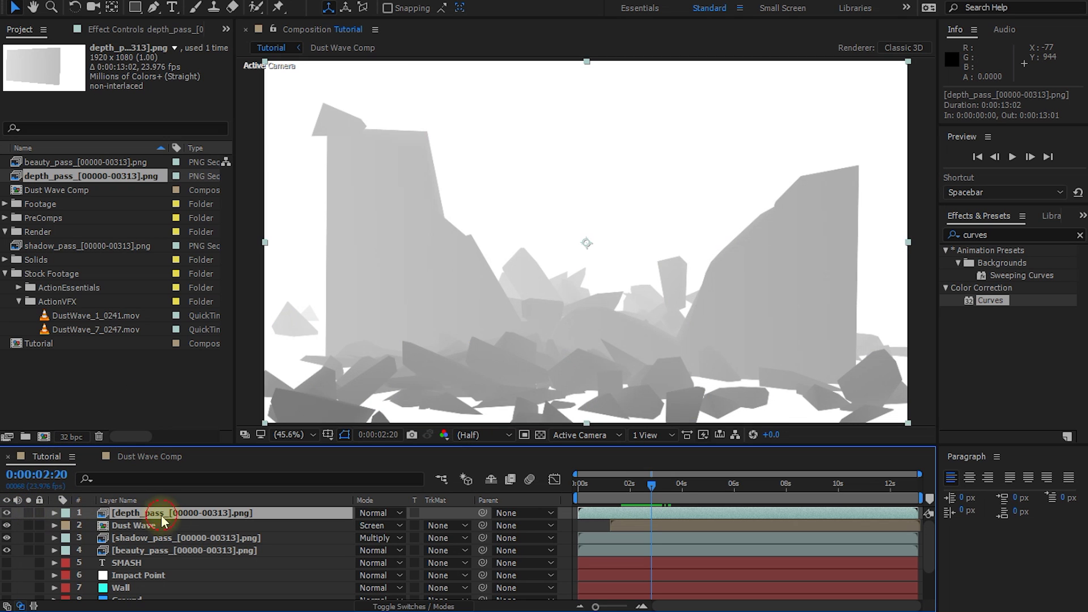
pyautogui.click(1002, 234)
pyautogui.write('levels')
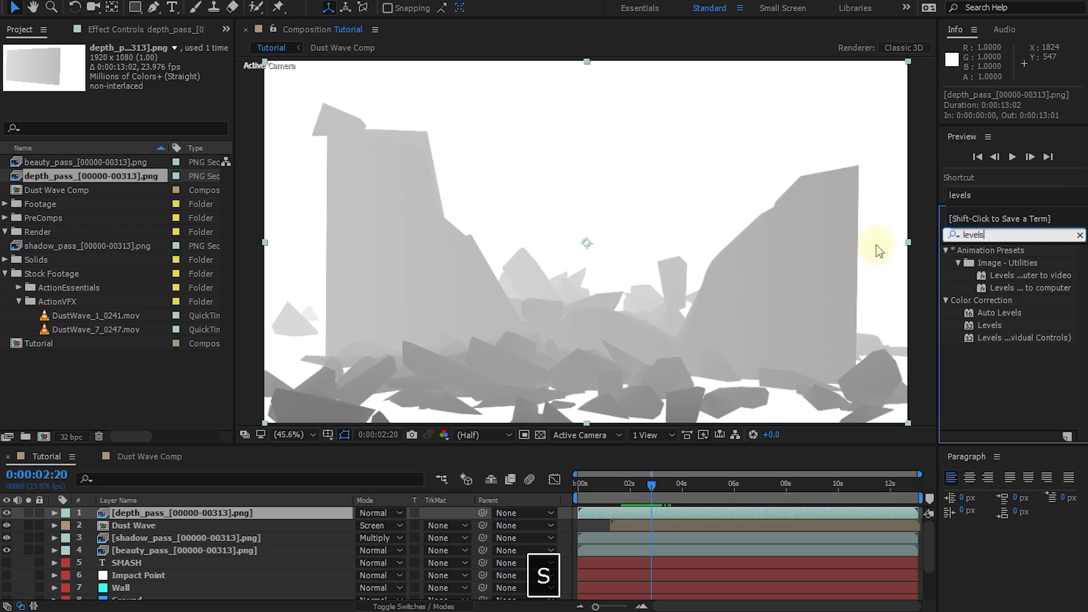
pyautogui.doubleClick(989, 325)
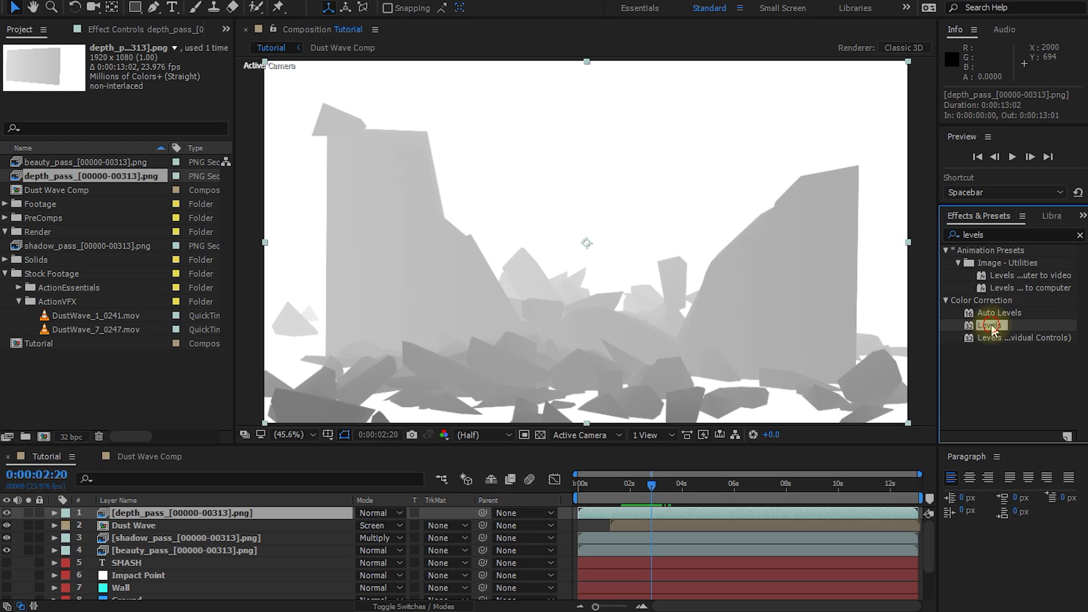
# Step: Raise the depth pass contrast in Levels with Input Black at 0.6039 and Input White at 0.7137
pyautogui.moveTo(233, 153); pyautogui.dragTo(260, 154)
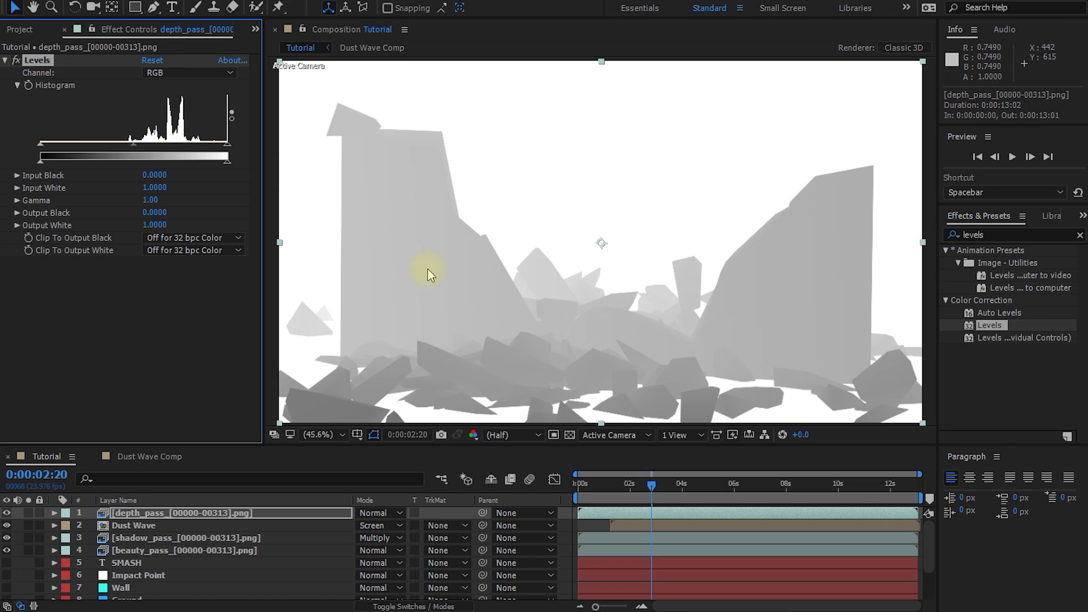
pyautogui.moveTo(42, 148); pyautogui.dragTo(138, 146)
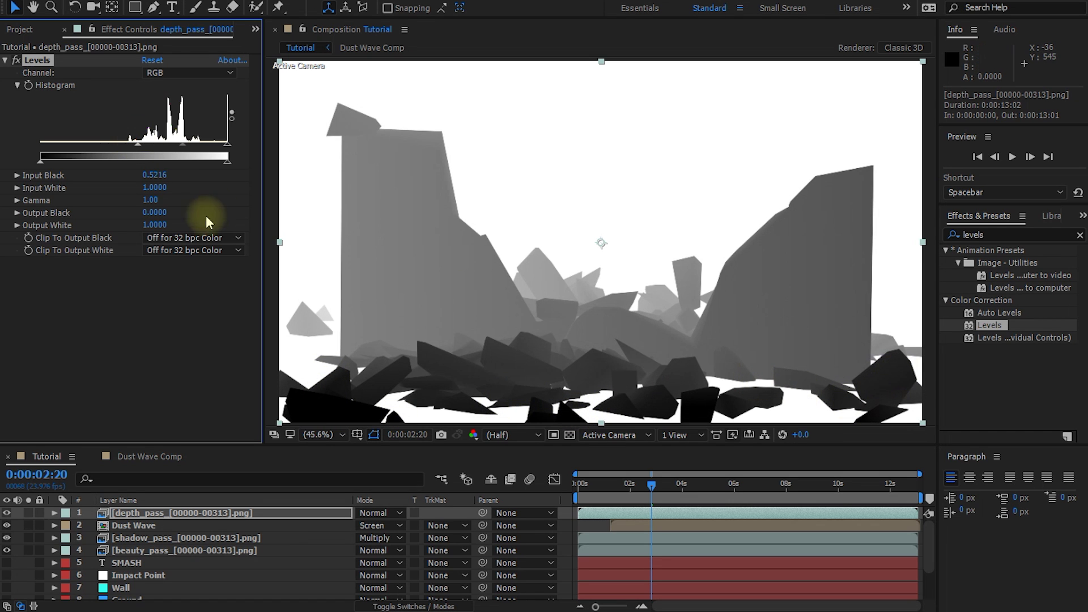
pyautogui.moveTo(137, 148); pyautogui.dragTo(139, 147)
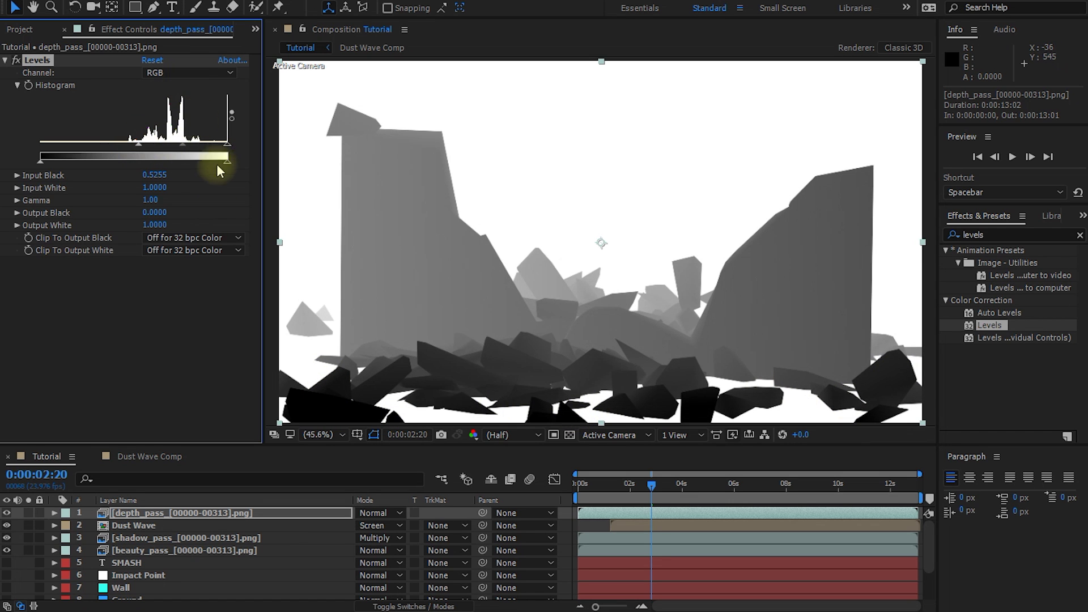
pyautogui.moveTo(228, 144); pyautogui.dragTo(174, 148)
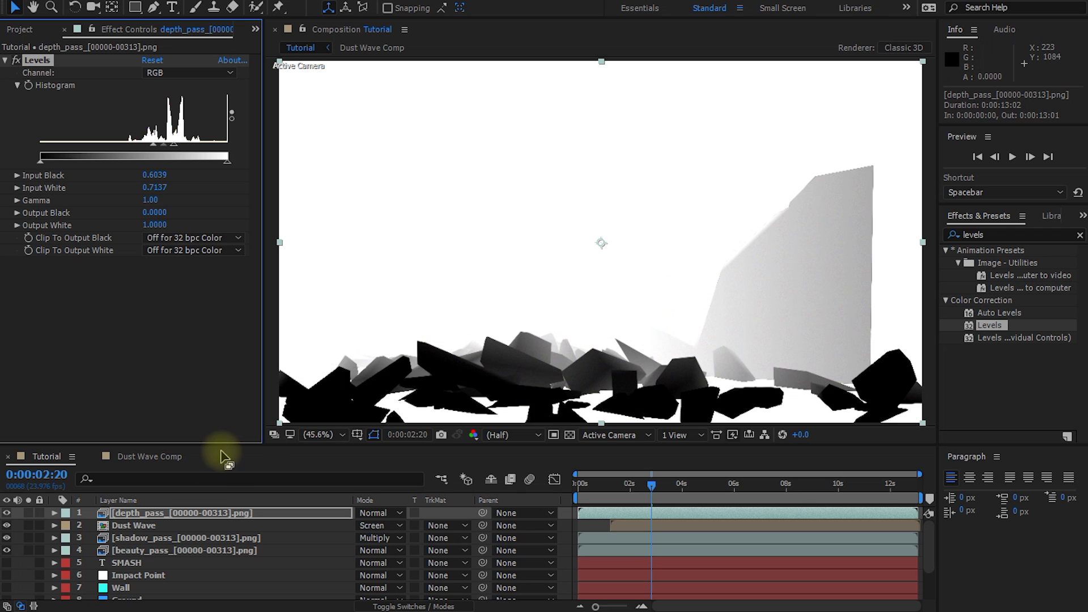
# Step: Set the Dust Wave layer's track matte to Luma Matte using the depth pass above it
pyautogui.click(155, 514)
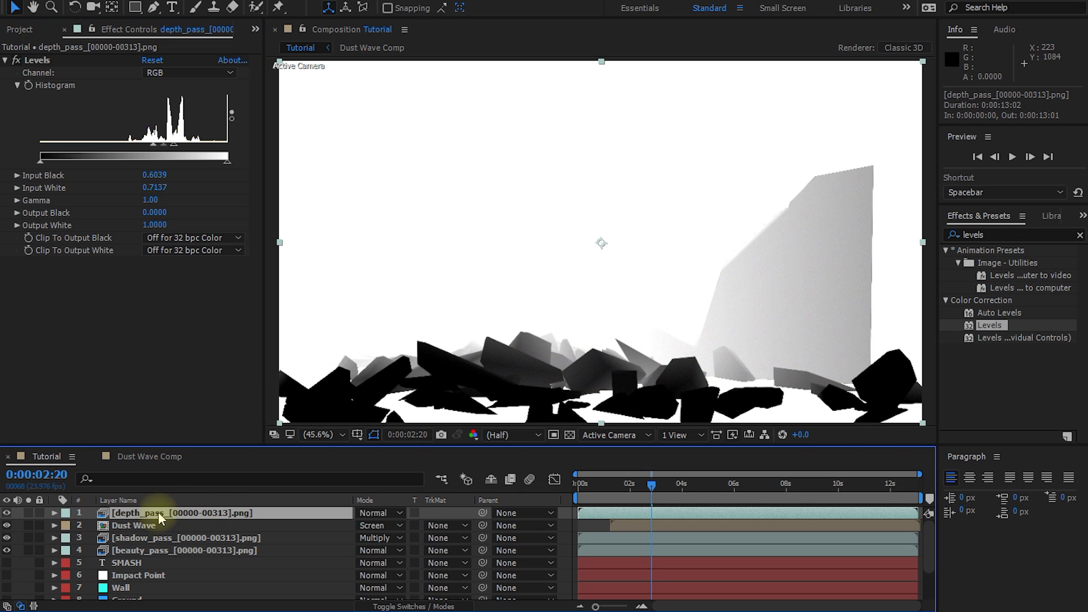
pyautogui.click(133, 525)
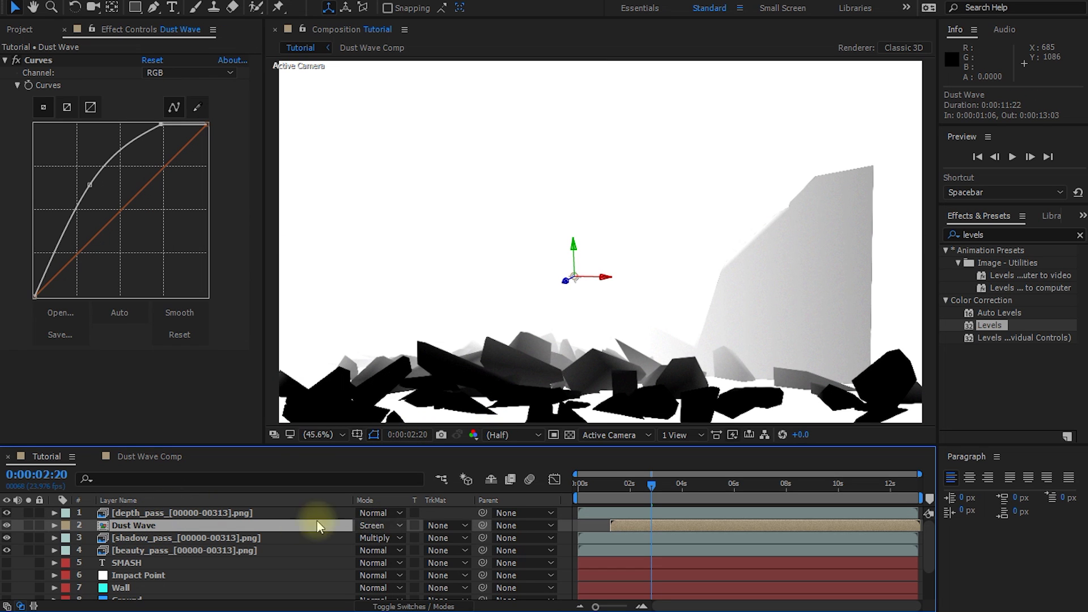
pyautogui.click(450, 525)
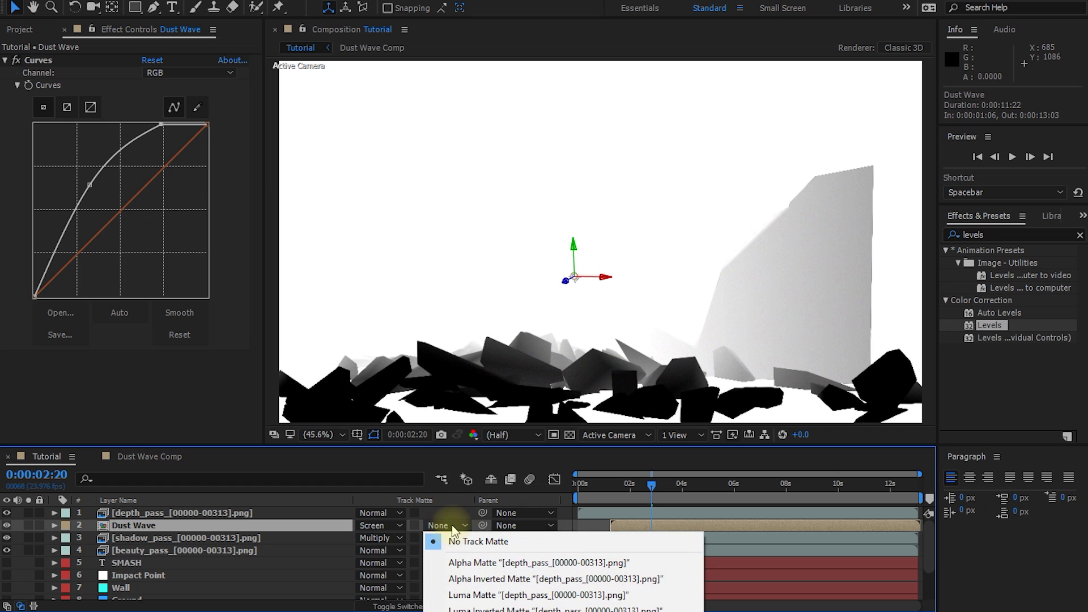
pyautogui.click(491, 595)
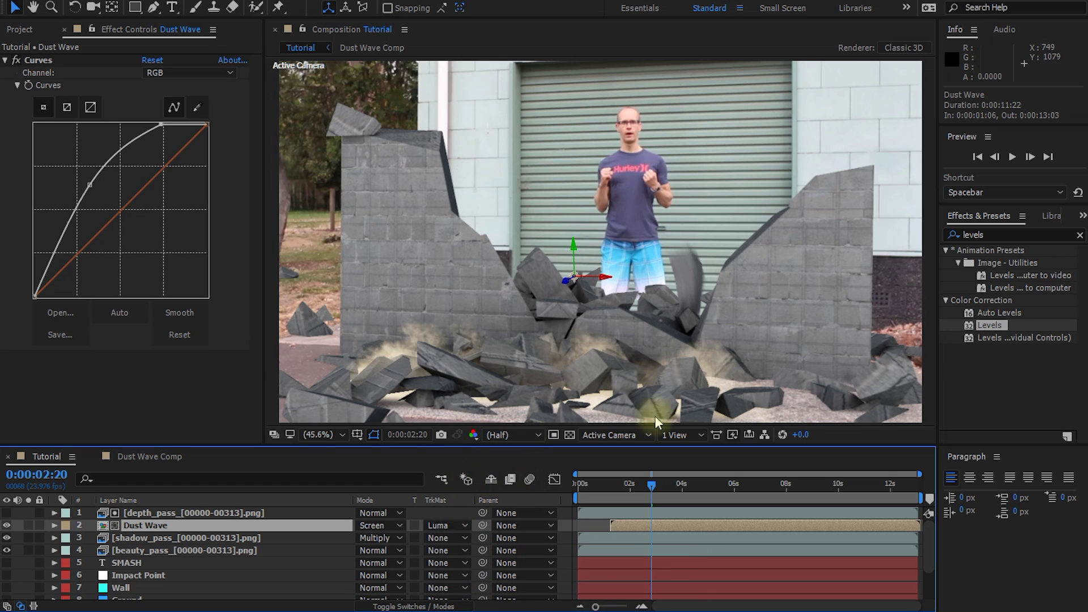
# Step: Compare the rubble area with and without the Dust Wave's track matte, ending with the depth pass Luma Matte restored
pyautogui.hotkey('alt', '/')
pyautogui.press('space')
pyautogui.moveTo(572, 342); pyautogui.dragTo(608, 311)
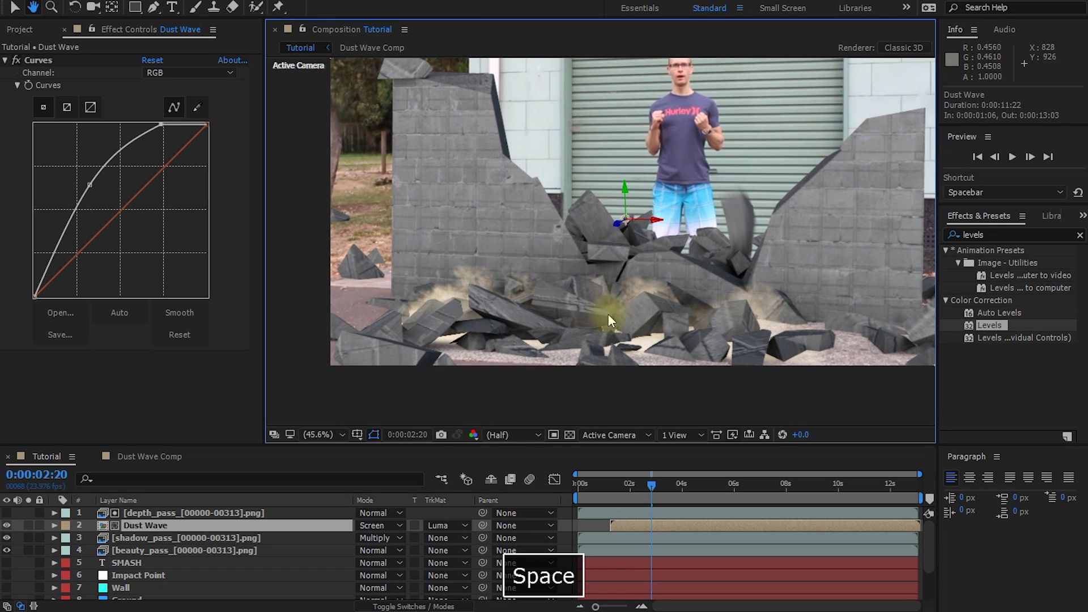
pyautogui.scroll(1, 613, 318)
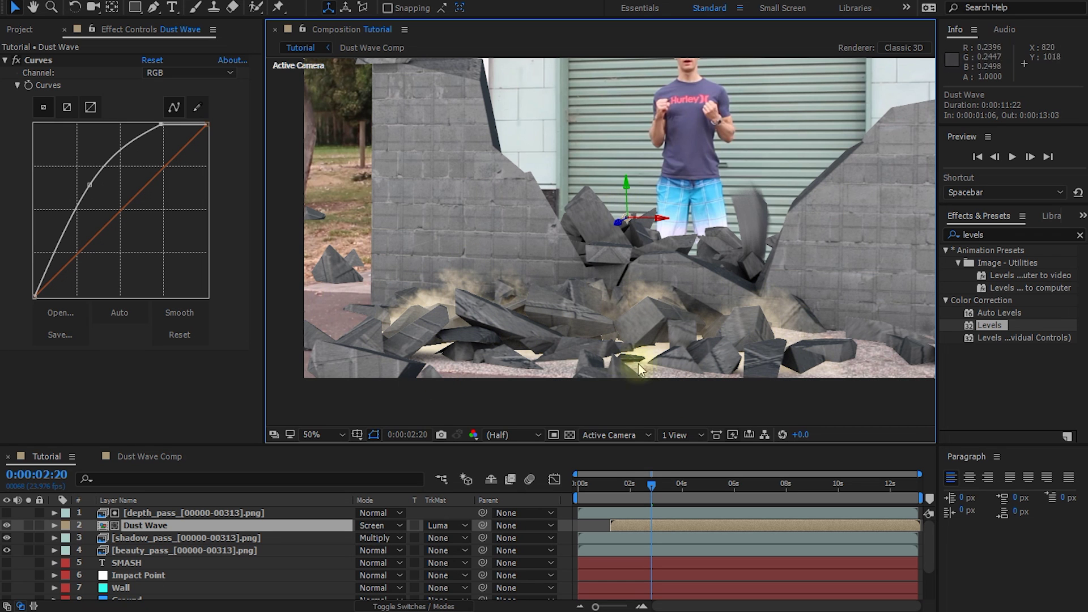
pyautogui.click(447, 526)
pyautogui.click(462, 510)
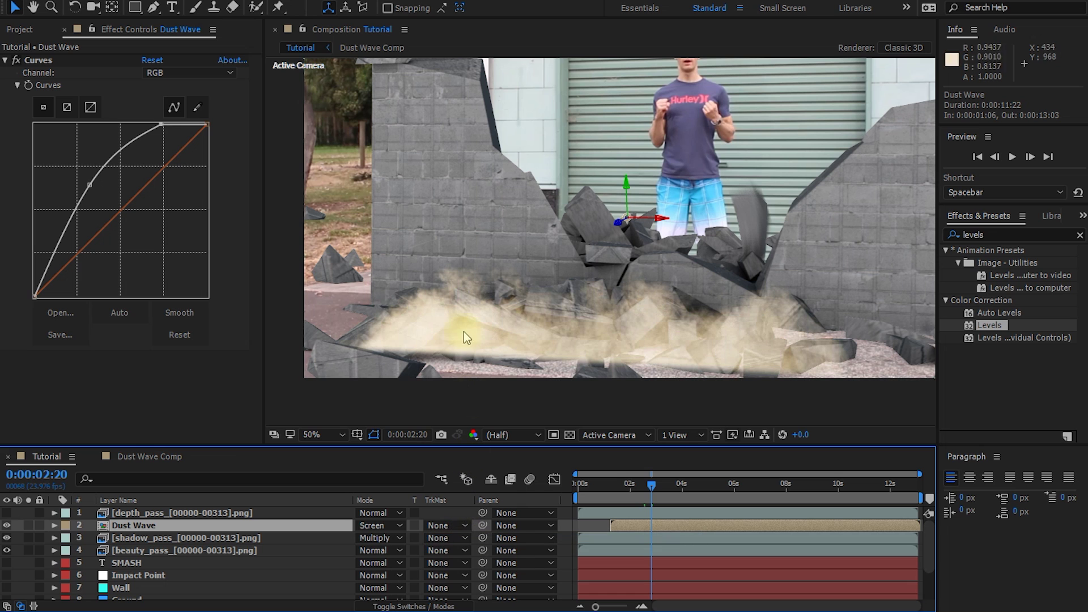
pyautogui.click(448, 526)
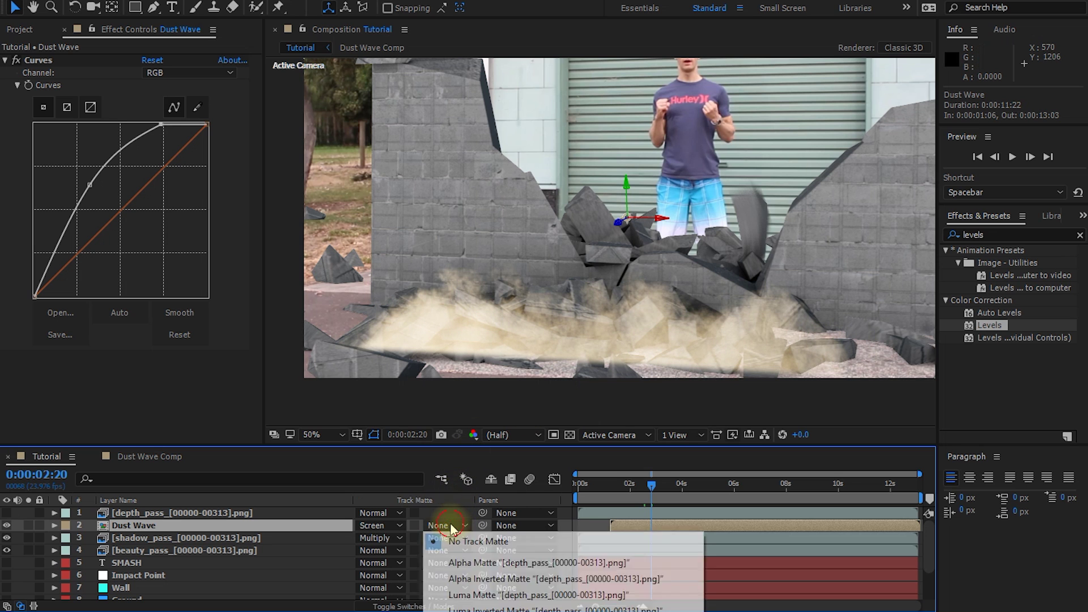
pyautogui.click(488, 590)
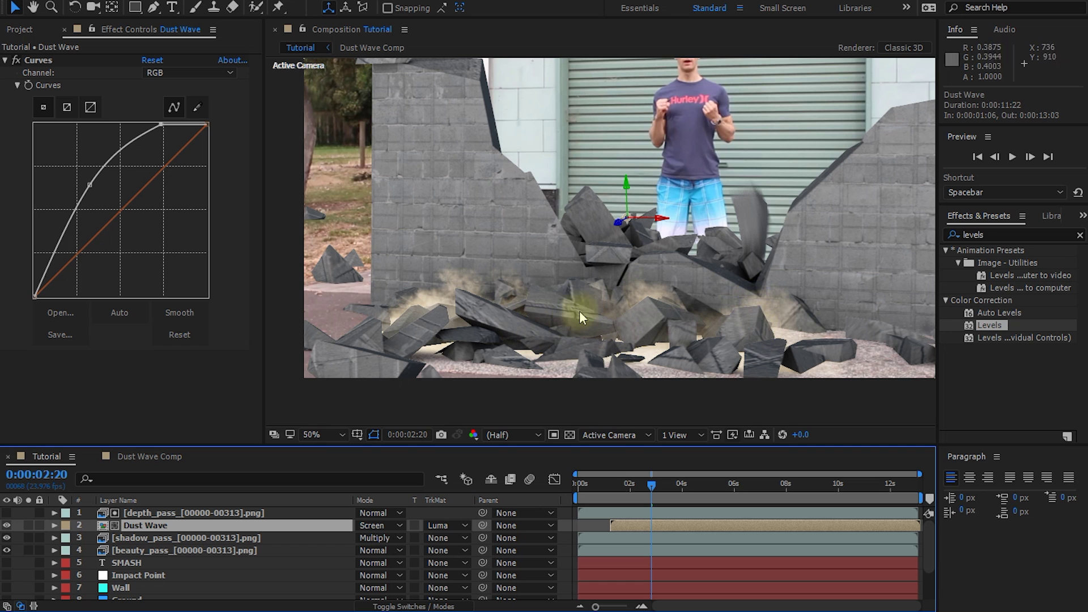
# Step: Refine the depth pass Levels to Input Black 0.5961 and Input White 0.7373, and preview the dust from 0:00:00:22
pyautogui.click(168, 512)
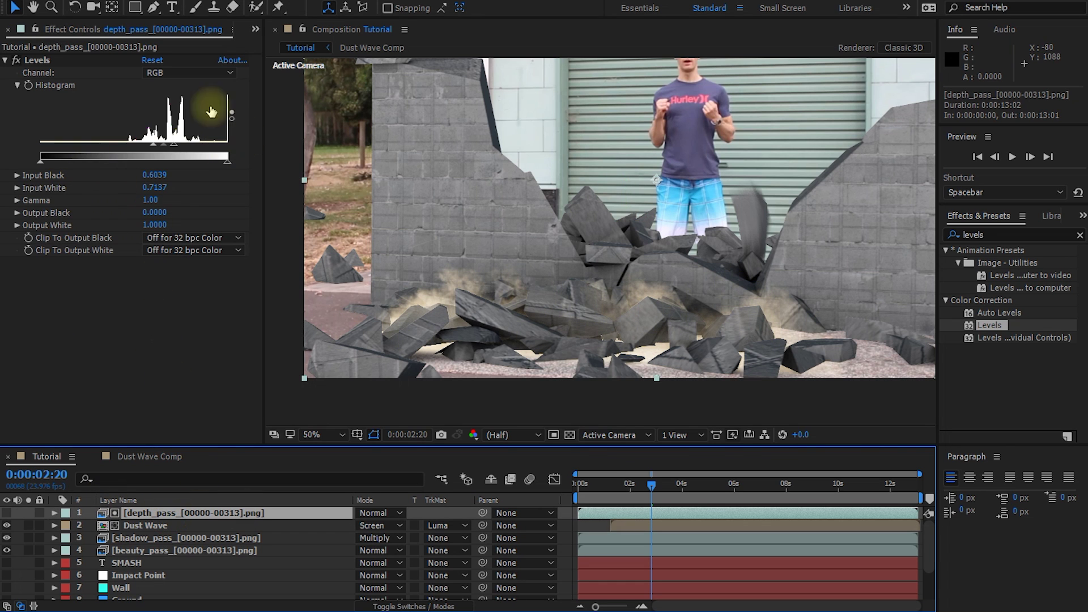
pyautogui.moveTo(152, 144); pyautogui.dragTo(176, 148)
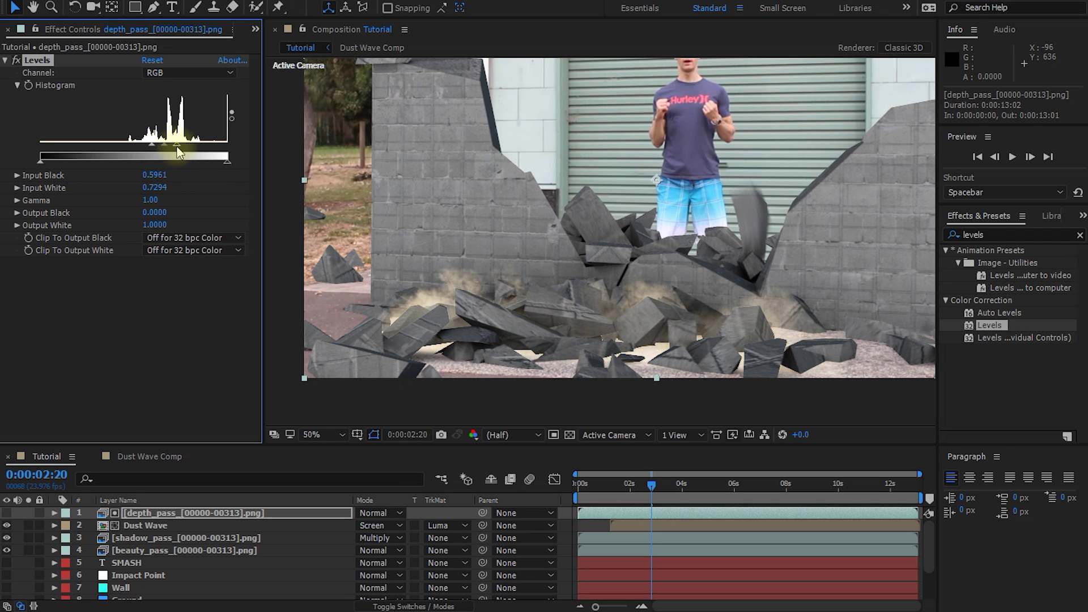
pyautogui.moveTo(651, 483); pyautogui.dragTo(603, 488)
pyautogui.hotkey('shift', 'space')
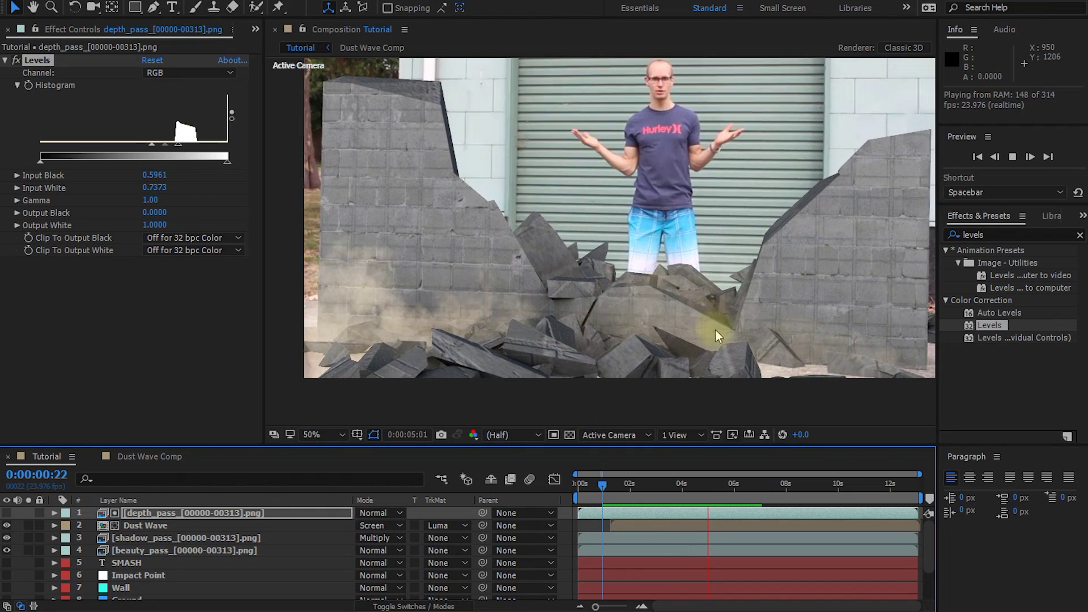
pyautogui.press('space')
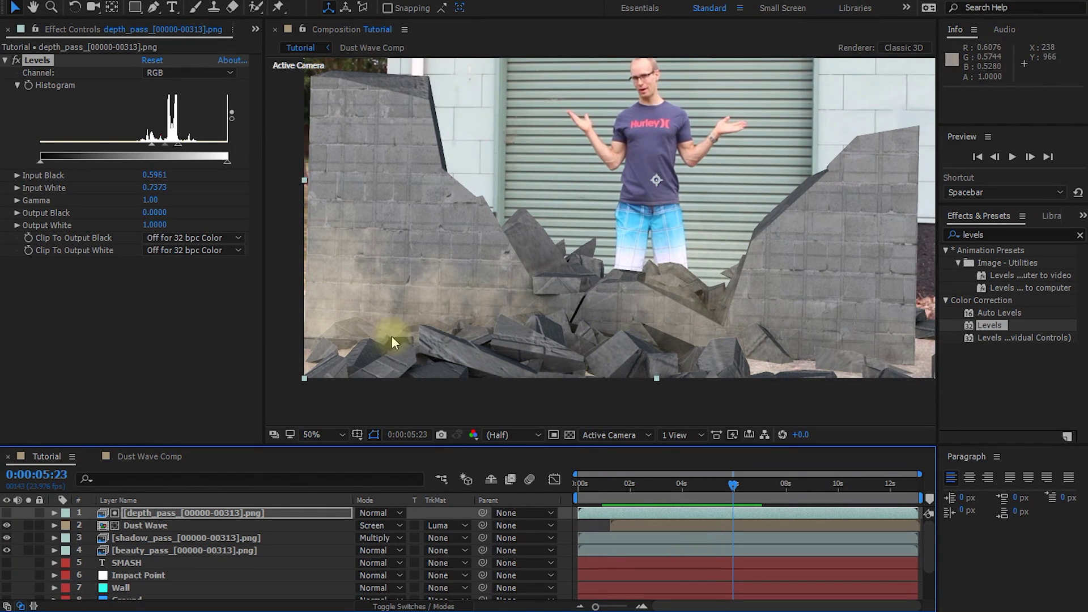
pyautogui.moveTo(731, 486); pyautogui.dragTo(663, 486)
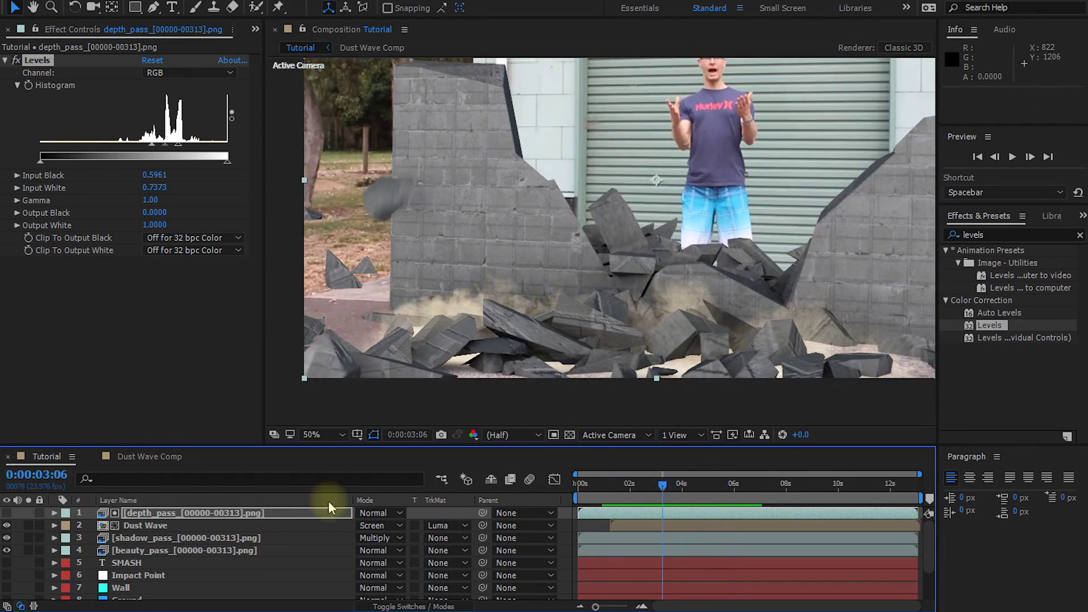
# Step: Inspect the DustWave_1_0241.mov source footage details, and open the Dust Wave Comp with its clip layer selected and collapsed
pyautogui.click(152, 525)
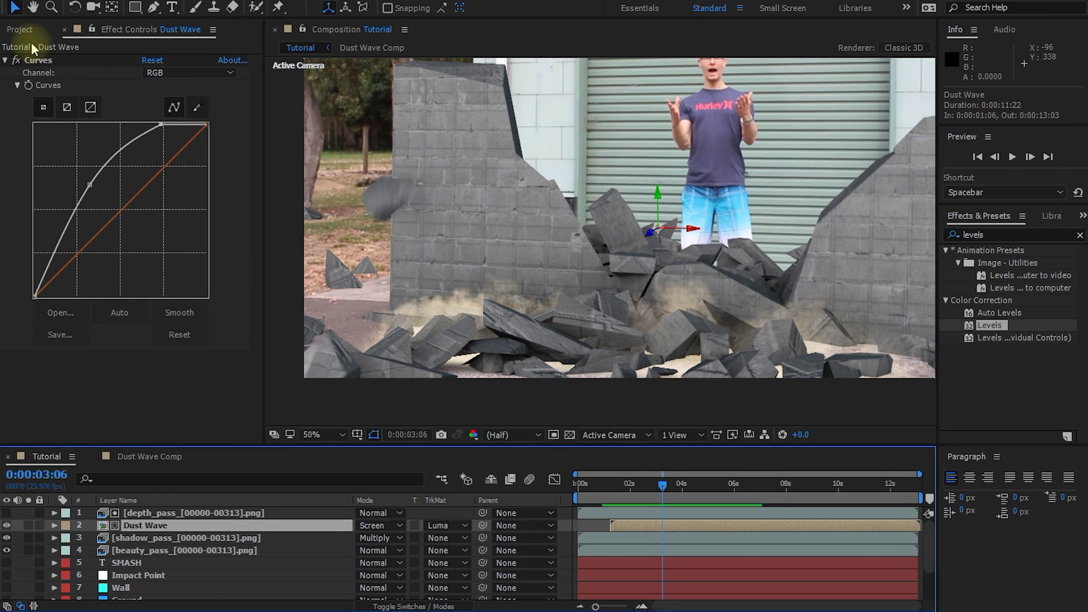
pyautogui.click(20, 28)
pyautogui.click(80, 316)
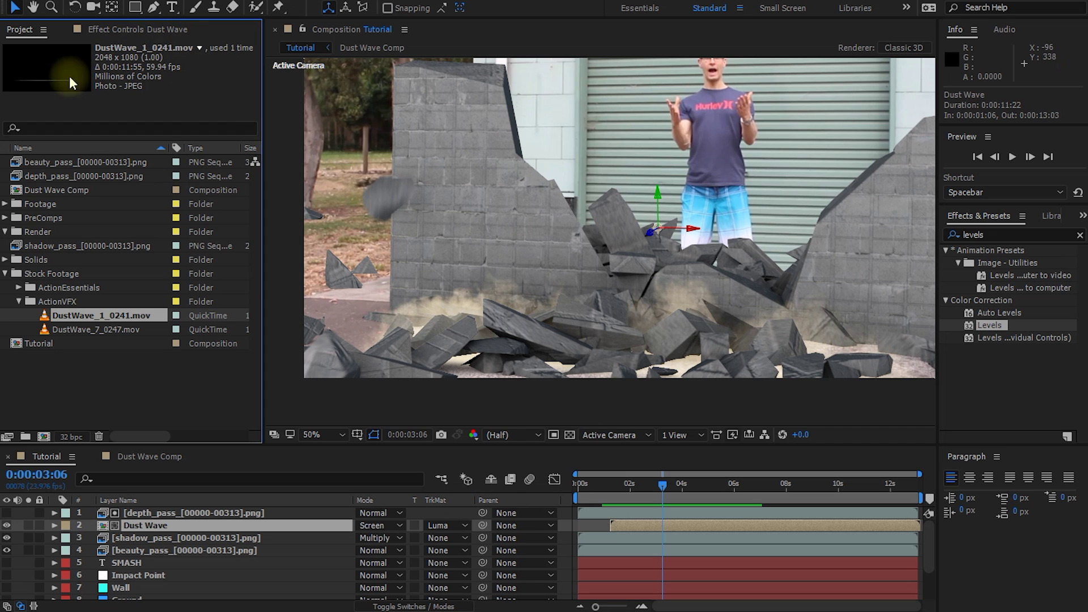
pyautogui.doubleClick(152, 525)
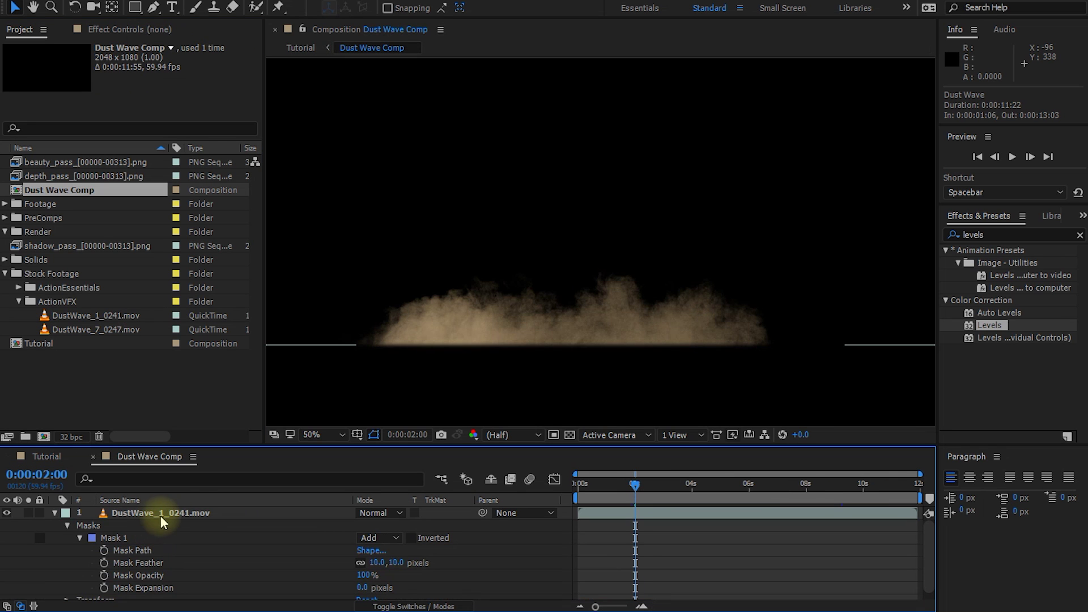
pyautogui.click(161, 514)
pyautogui.click(54, 513)
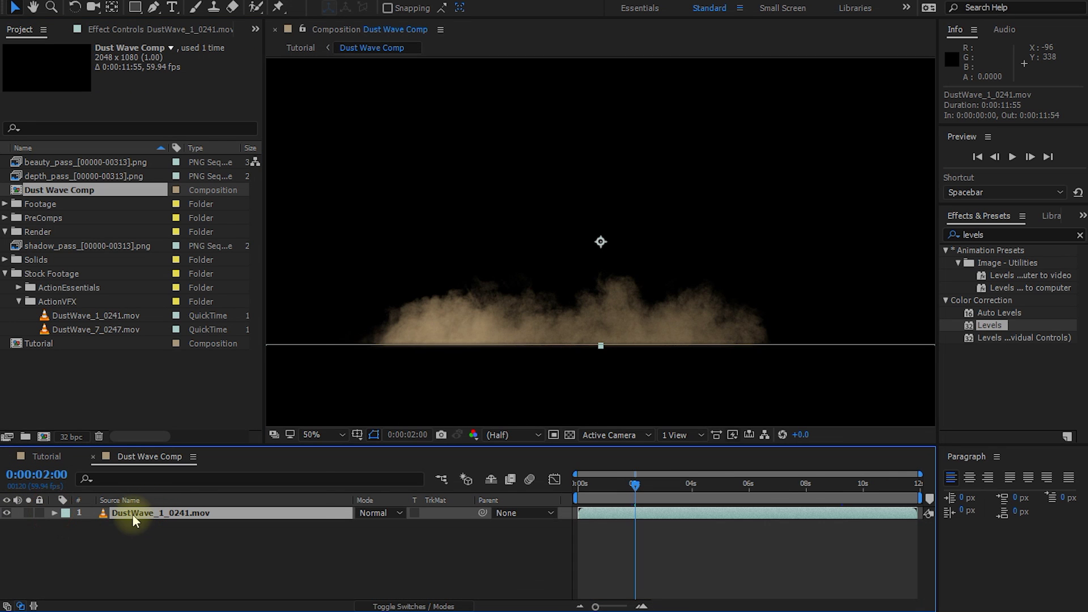
# Step: Time-stretch the DustWave_1_0241.mov layer with a stretch factor of 40 and preview the faster dust from the start
pyautogui.rightClick(132, 512)
pyautogui.moveTo(187, 181)
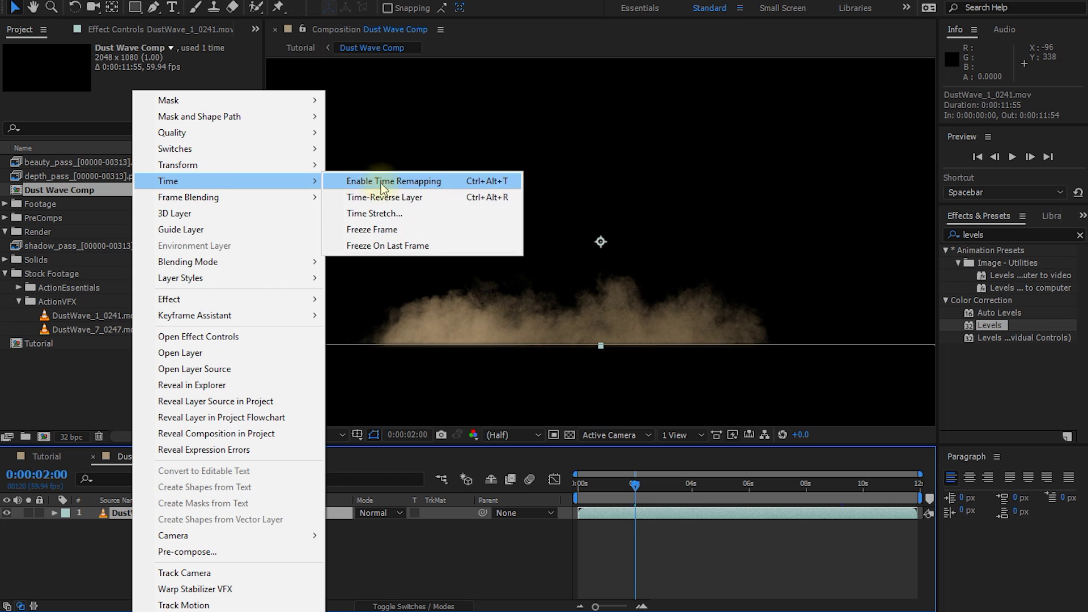
pyautogui.click(386, 216)
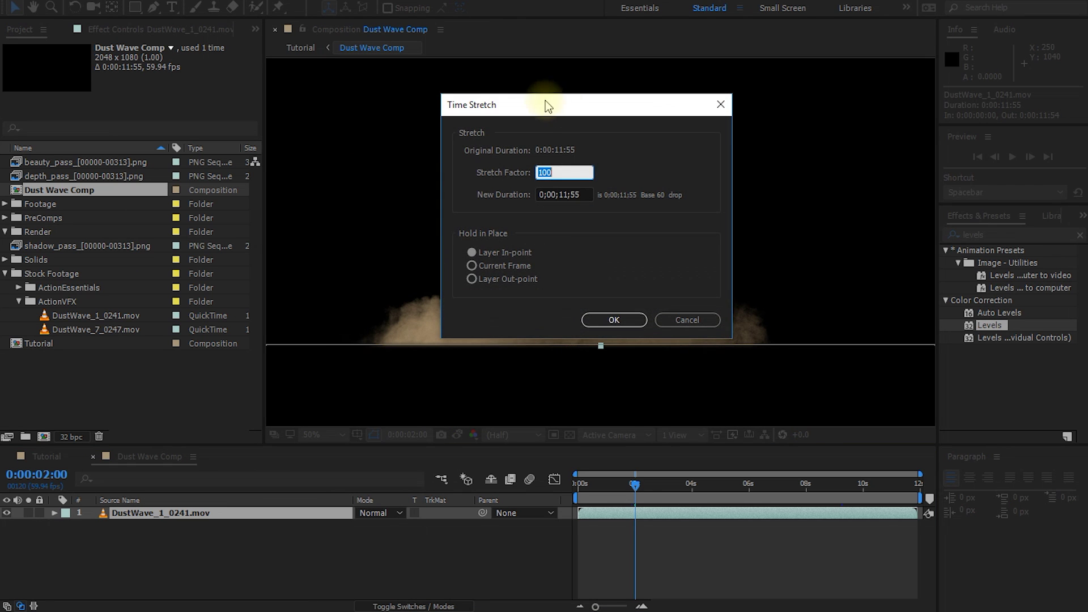
pyautogui.moveTo(549, 105); pyautogui.dragTo(794, 40)
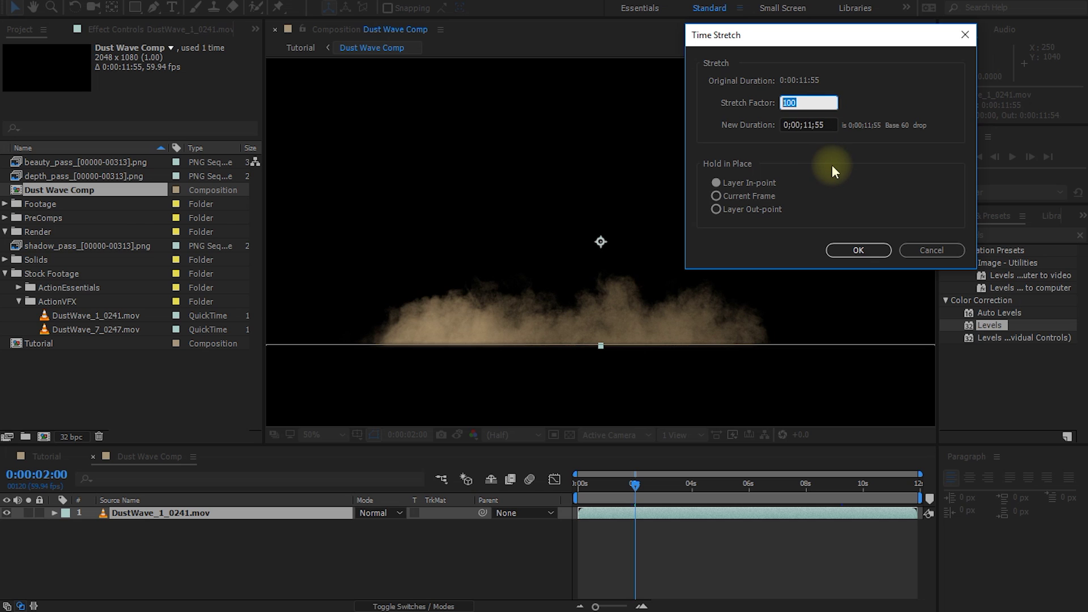
pyautogui.write('40')
pyautogui.click(856, 254)
pyautogui.moveTo(645, 484); pyautogui.dragTo(569, 493)
pyautogui.press('space')
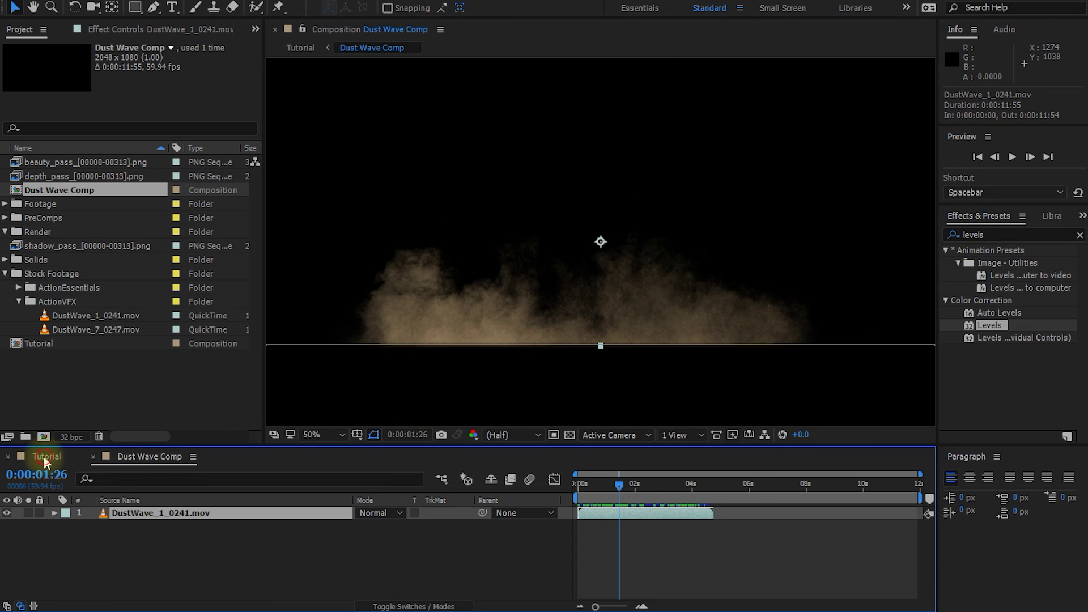
# Step: Return to the Tutorial composition and preview the sped-up dust from 0:00:00:20
pyautogui.click(44, 457)
pyautogui.moveTo(651, 483); pyautogui.dragTo(600, 501)
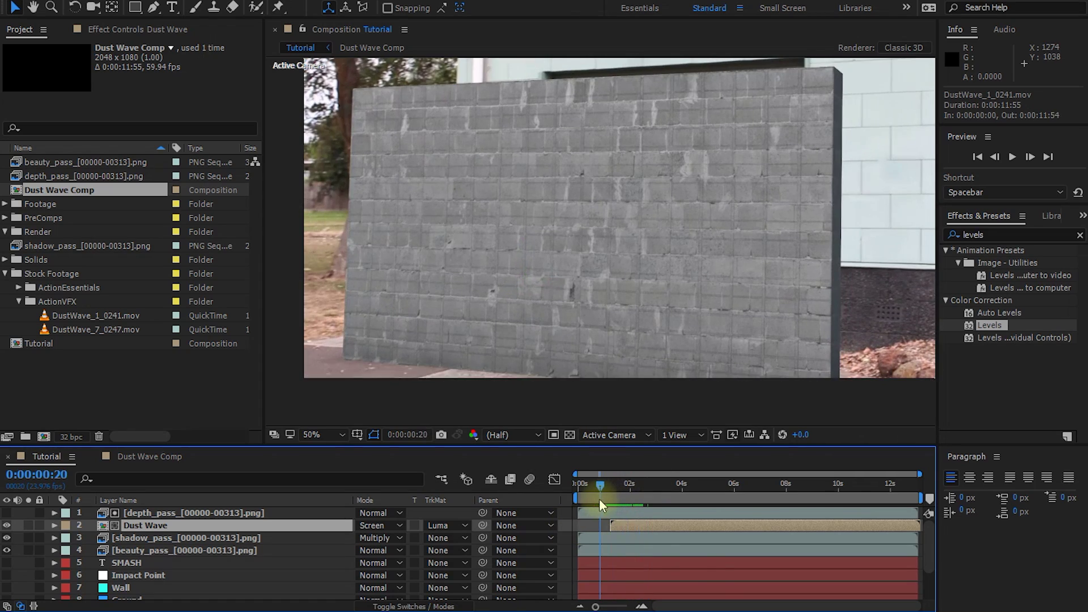
pyautogui.press('space')
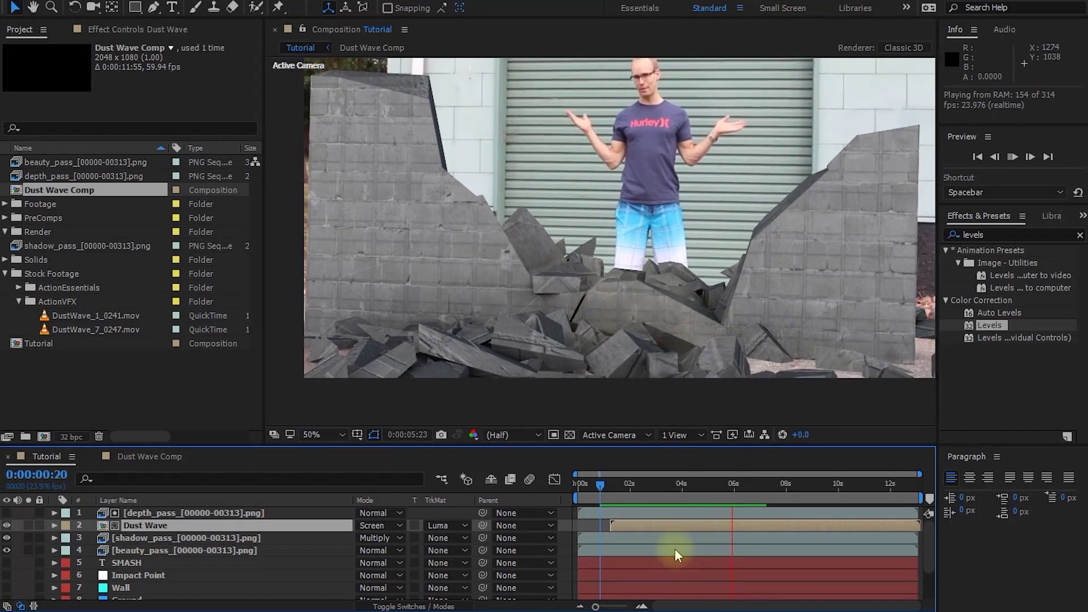
pyautogui.press('space')
# Step: Keyframe the Dust Wave layer's opacity to fade out from 100% at about 5 seconds, ending at 0:00:06:00
pyautogui.moveTo(696, 481); pyautogui.dragTo(734, 499)
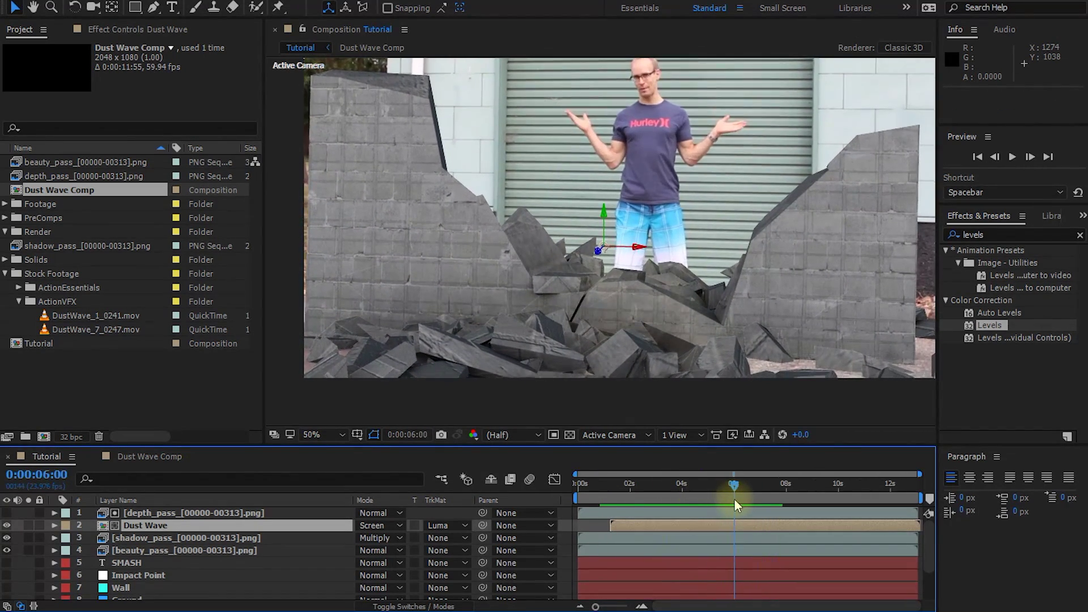
pyautogui.click(729, 527)
pyautogui.press('t')
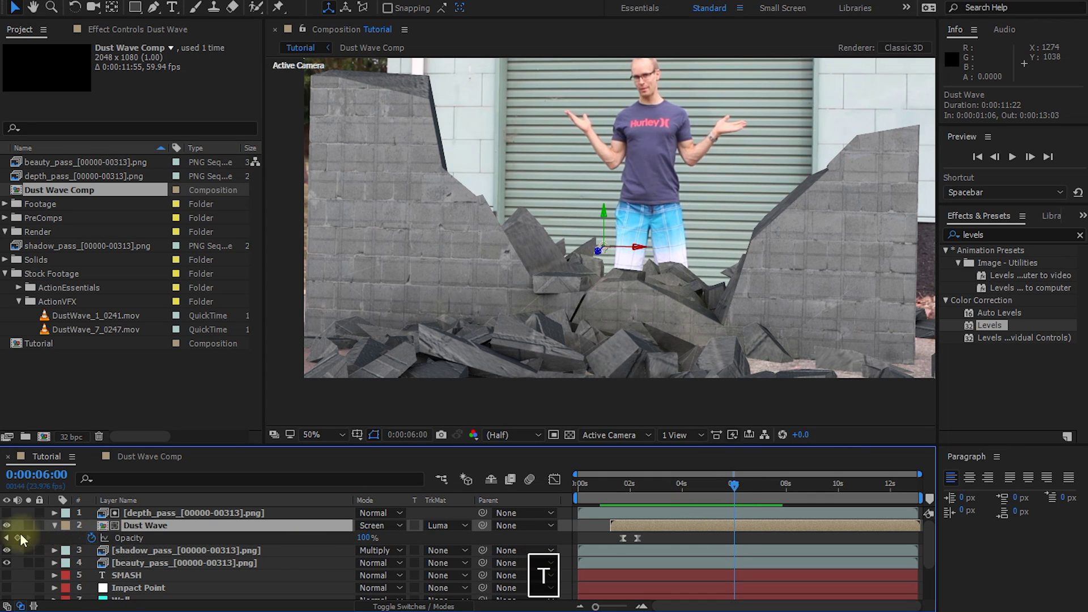
pyautogui.moveTo(364, 538); pyautogui.dragTo(136, 538)
pyautogui.moveTo(719, 486); pyautogui.dragTo(710, 485)
pyautogui.moveTo(349, 538); pyautogui.dragTo(377, 538)
pyautogui.moveTo(709, 486); pyautogui.dragTo(658, 498)
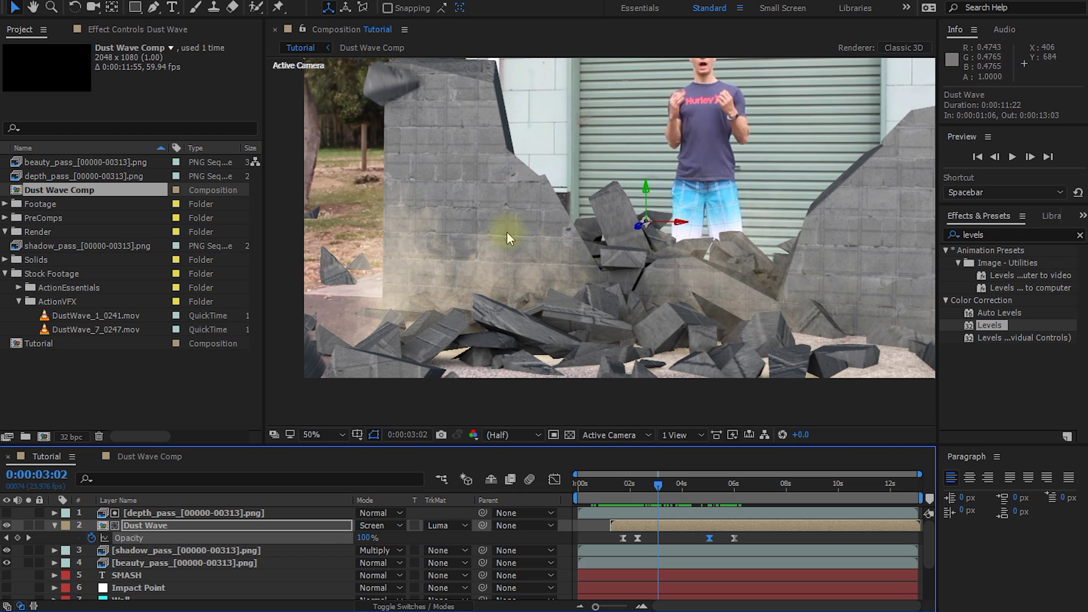
# Step: Apply Hue/Saturation to the Dust Wave layer with Master Saturation at -57, and preview the result from 0:00:00:16
pyautogui.click(160, 530)
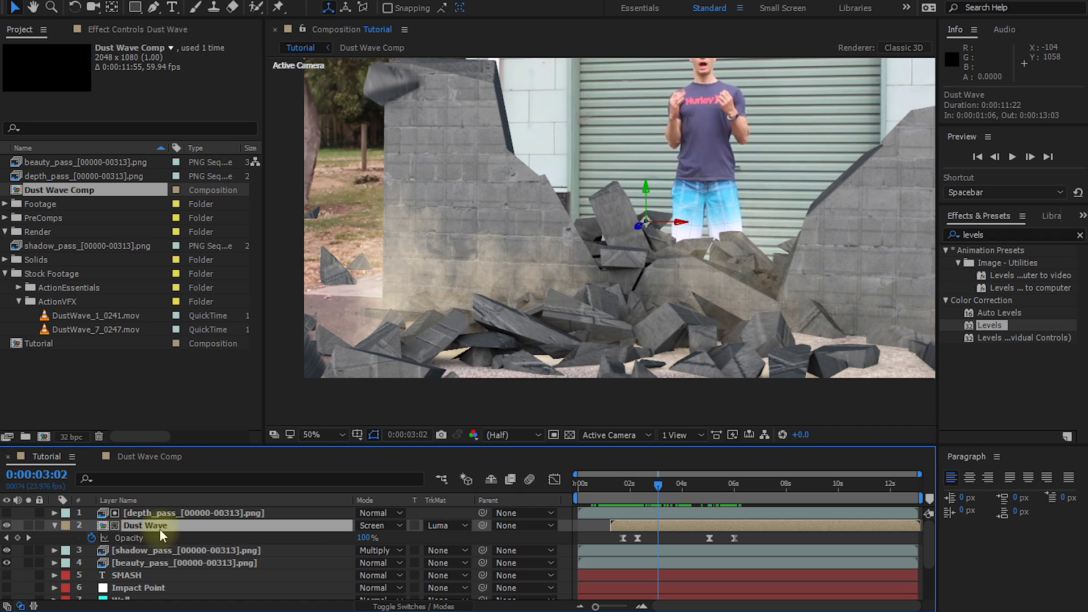
pyautogui.doubleClick(995, 234)
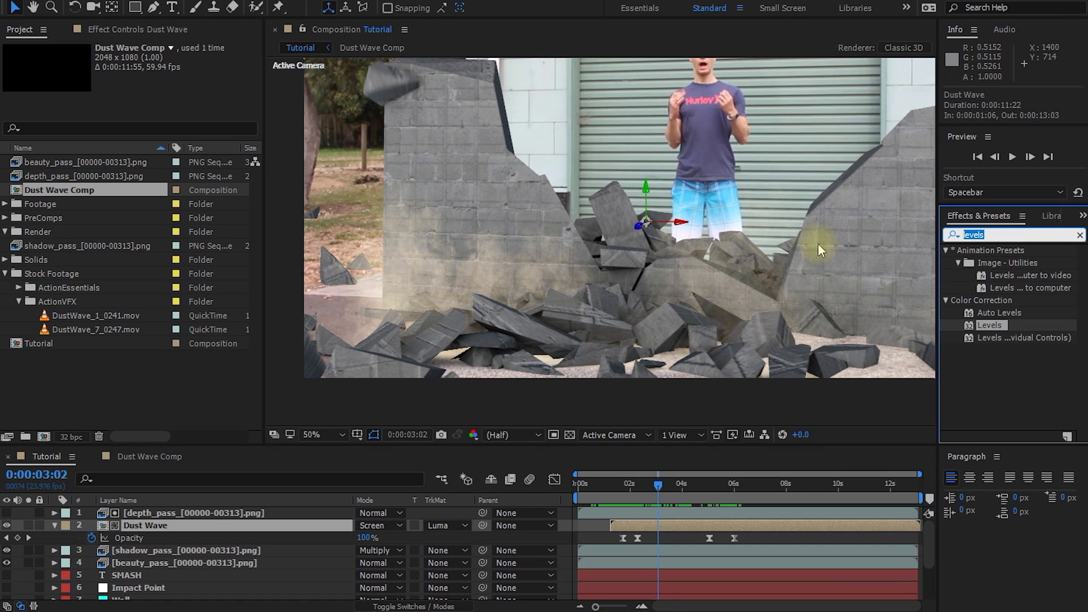
pyautogui.write('satur')
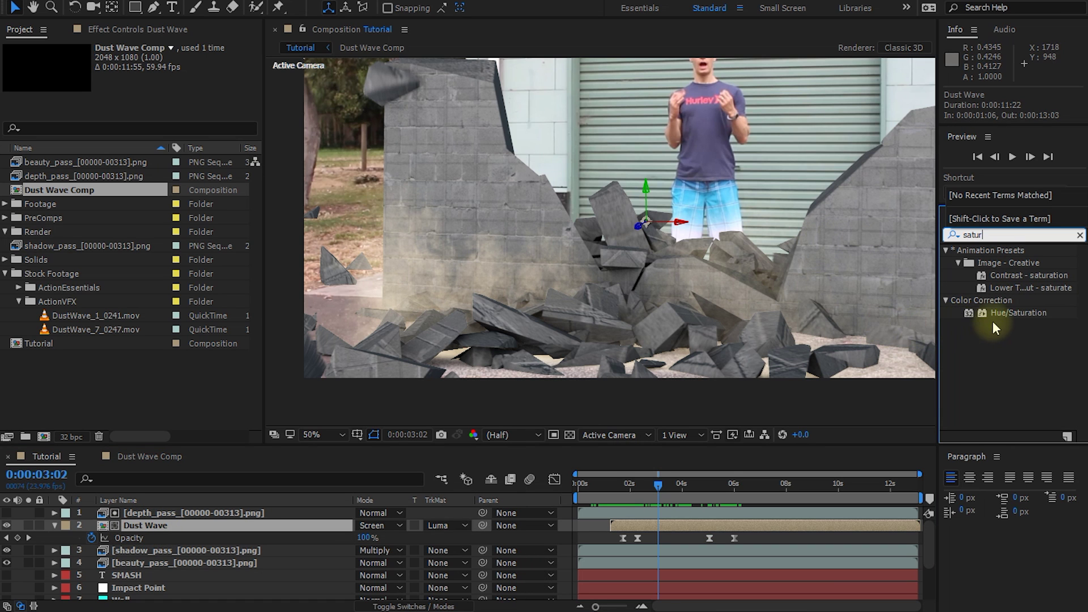
pyautogui.doubleClick(1004, 313)
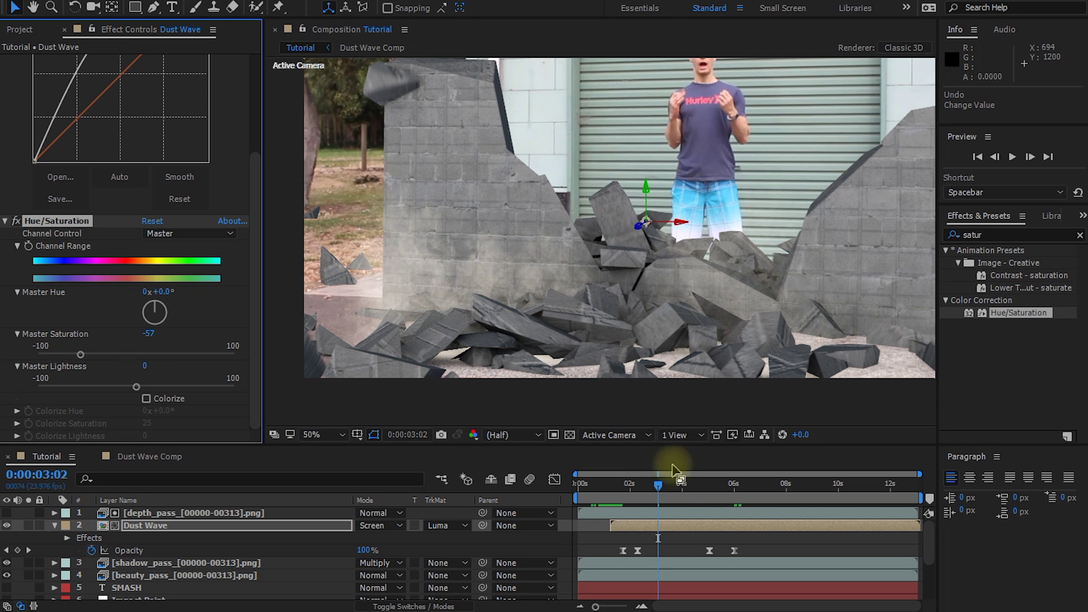
pyautogui.moveTo(652, 489); pyautogui.dragTo(590, 486)
pyautogui.press('space')
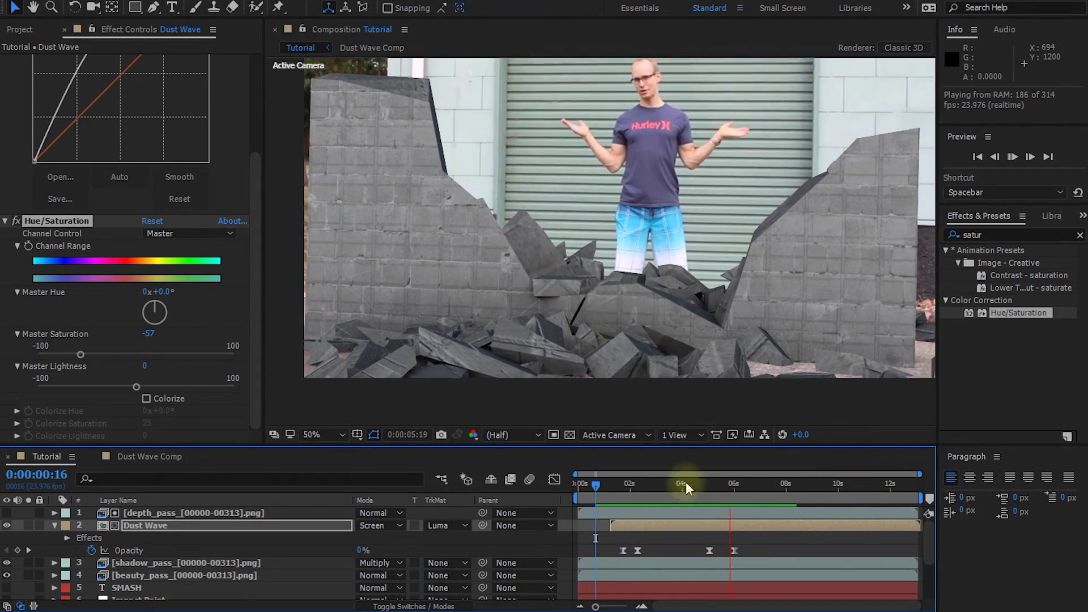
pyautogui.press('space')
# Step: Duplicate the Dust Wave layer together with its depth pass matte at 0:00:02:19
pyautogui.moveTo(729, 495); pyautogui.dragTo(650, 496)
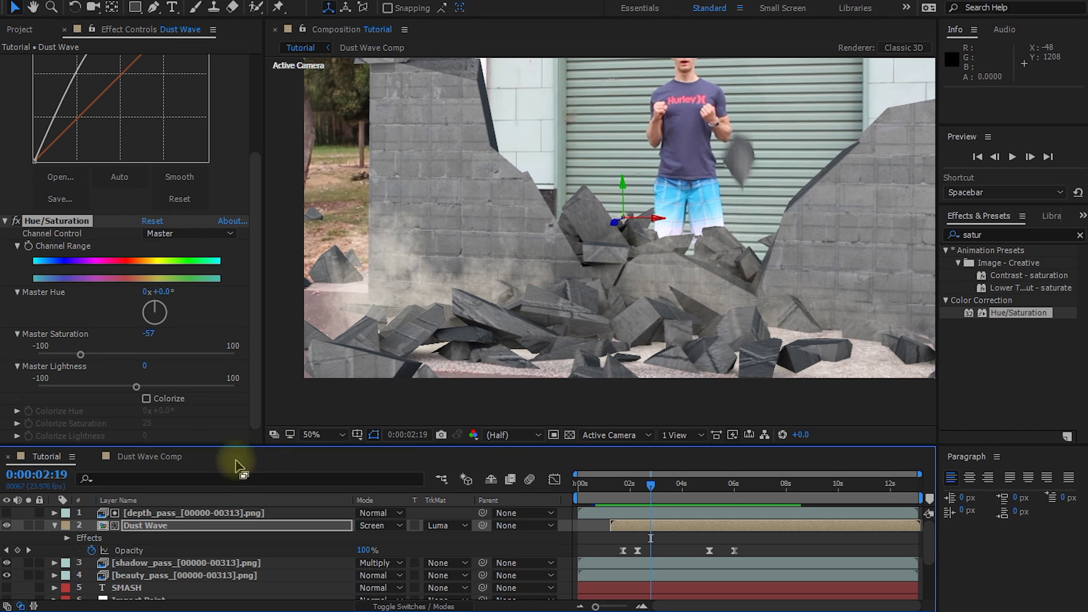
pyautogui.click(155, 526)
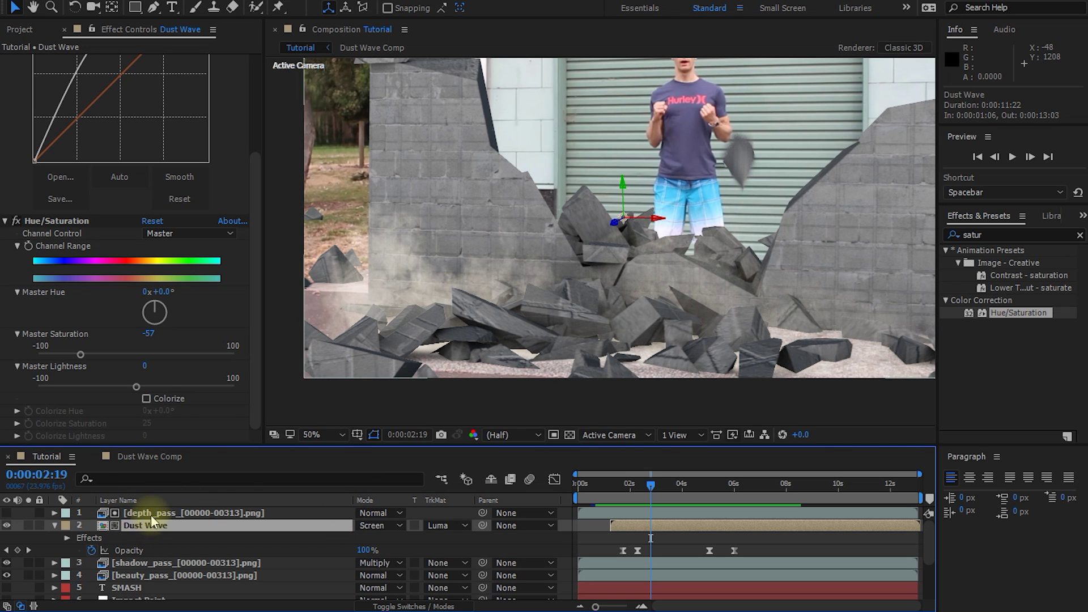
pyautogui.keyDown('shift'); pyautogui.click(151, 514); pyautogui.keyUp('shift')
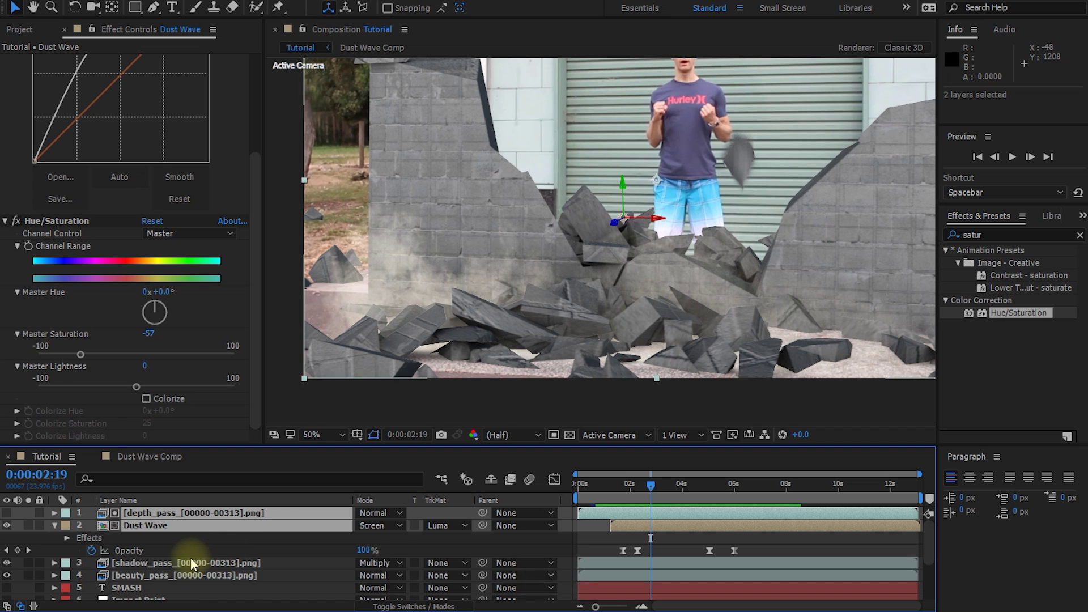
pyautogui.hotkey('ctrl', 'd')
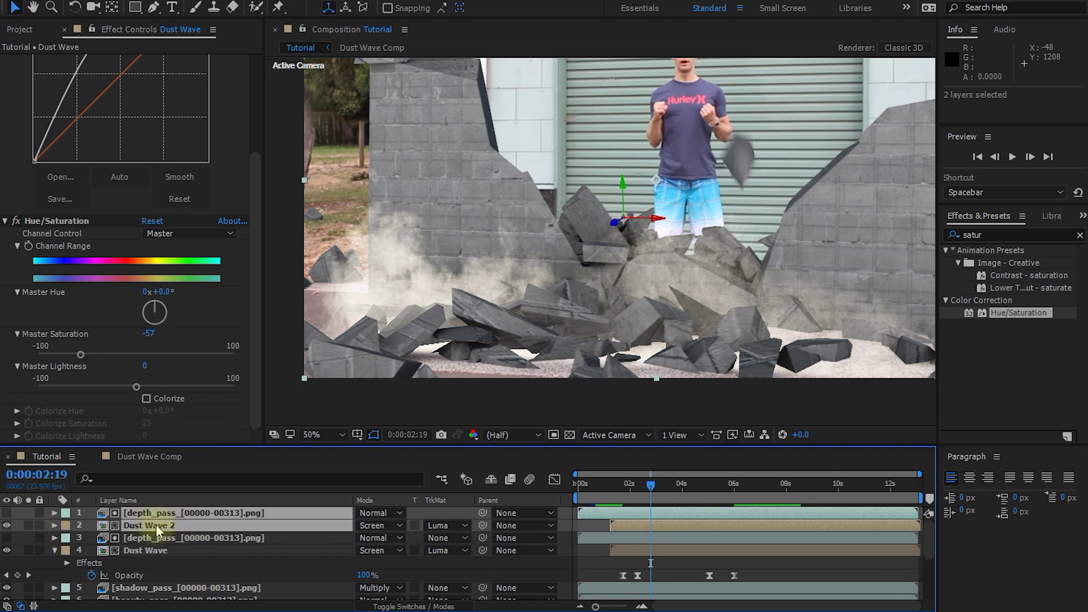
# Step: Move Dust Wave 2 to about 692.6, 789.2, -145.1 and rotate its orientation to about 4.7°, 14.1°, 358.6°
pyautogui.click(206, 536)
pyautogui.click(553, 323)
pyautogui.moveTo(615, 222); pyautogui.dragTo(717, 249)
pyautogui.press('w')
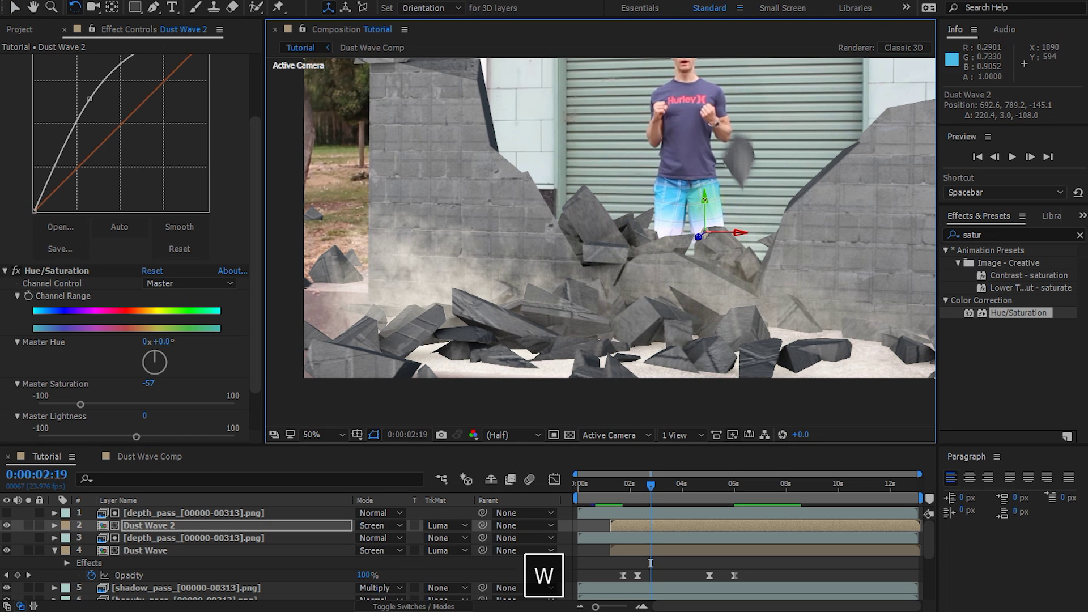
pyautogui.moveTo(725, 202); pyautogui.dragTo(706, 199)
pyautogui.moveTo(665, 253); pyautogui.dragTo(667, 253)
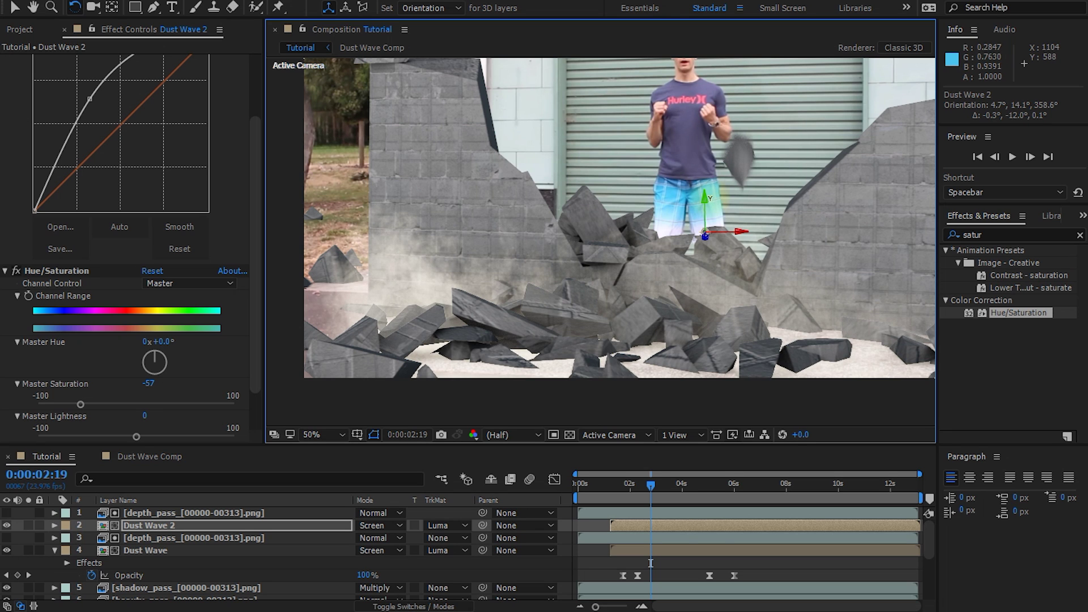
# Step: Slide the Dust Wave 2 layer slightly earlier in time and shift its opacity keyframes to begin at 0:00:01:21
pyautogui.moveTo(713, 521); pyautogui.dragTo(627, 539)
pyautogui.press('t')
pyautogui.moveTo(617, 491); pyautogui.dragTo(654, 495)
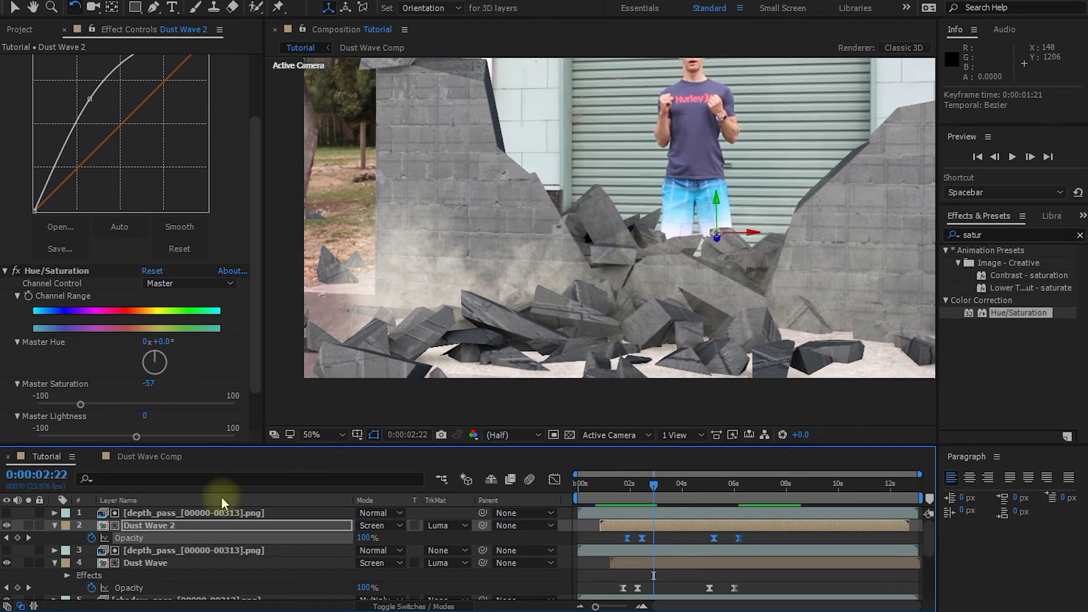
# Step: Compare the shot with and without Dust Wave 2, leaving it visible, and fit the whole frame in the viewer
pyautogui.click(6, 525)
pyautogui.click(6, 526)
pyautogui.click(6, 526)
pyautogui.click(7, 525)
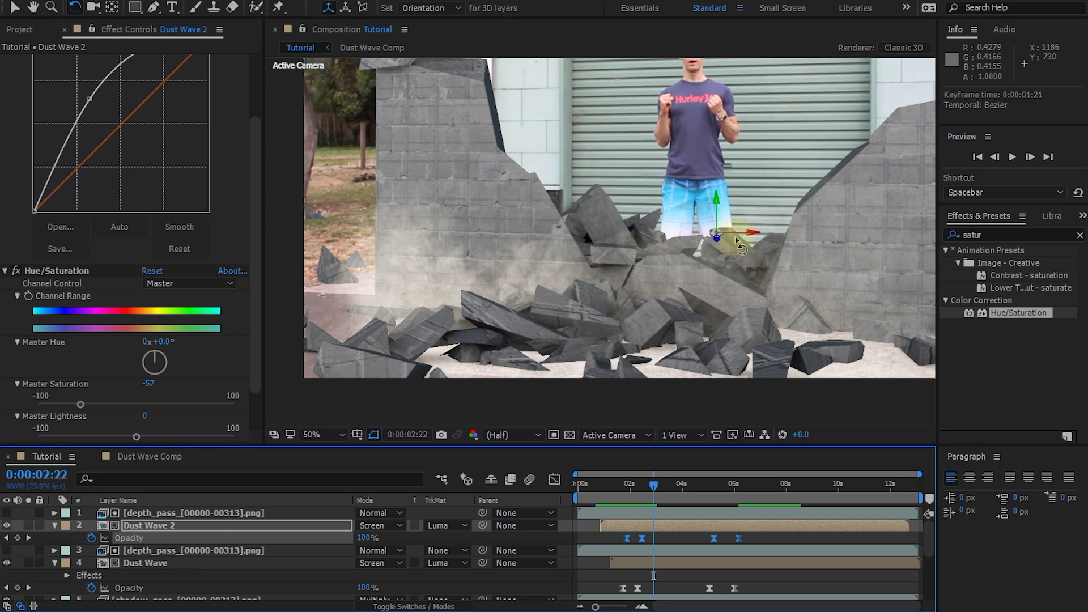
pyautogui.hotkey('alt', '/')
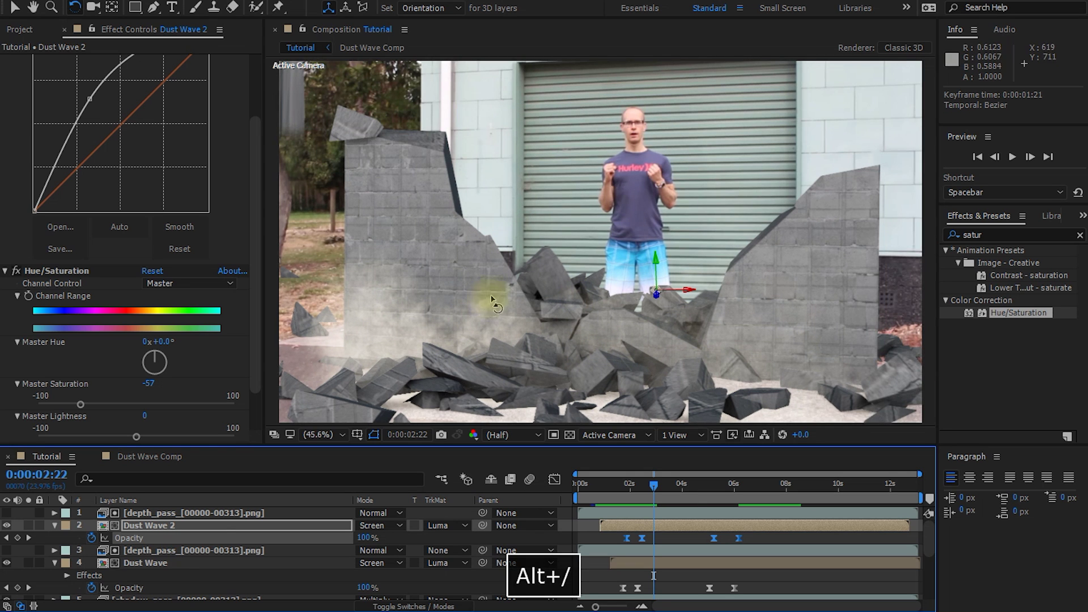
pyautogui.press('v')
# Step: Lower the Levels Input Black to 0.5725 on the depth pass matting Dust Wave 2, judging at 0:00:02:11
pyautogui.moveTo(649, 489)
pyautogui.mouseDown()
pyautogui.moveTo(626, 484)
pyautogui.moveTo(669, 499)
pyautogui.moveTo(642, 502)
pyautogui.mouseUp()
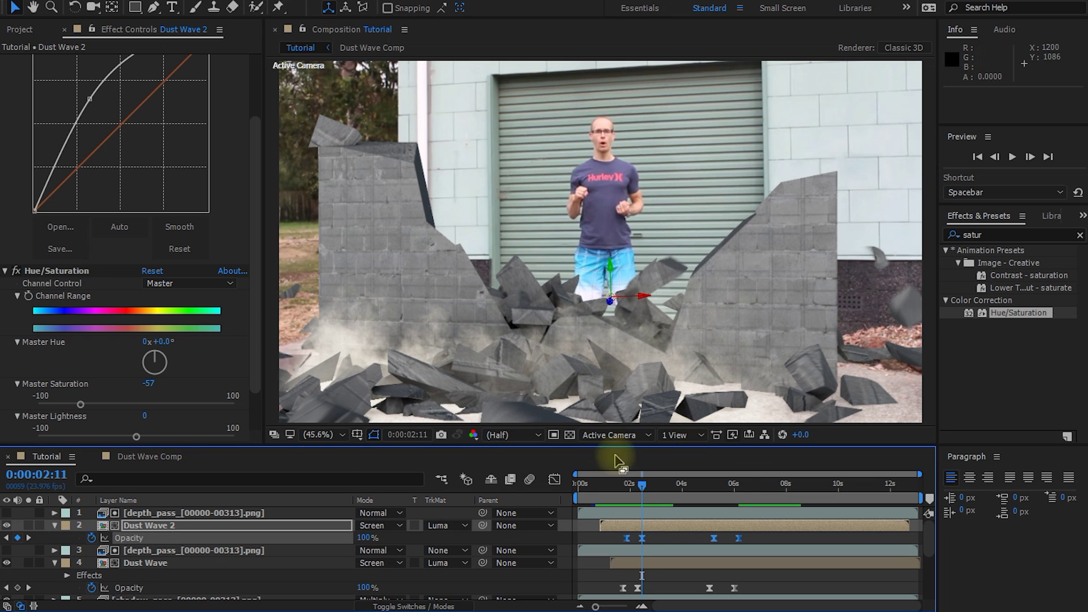
pyautogui.click(161, 513)
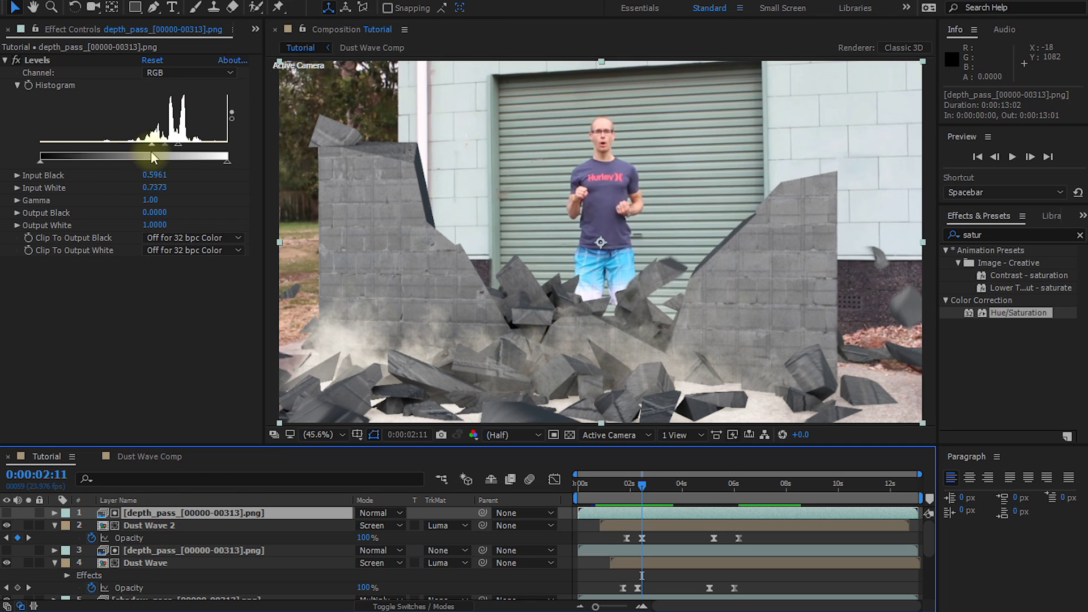
pyautogui.moveTo(151, 145); pyautogui.dragTo(147, 147)
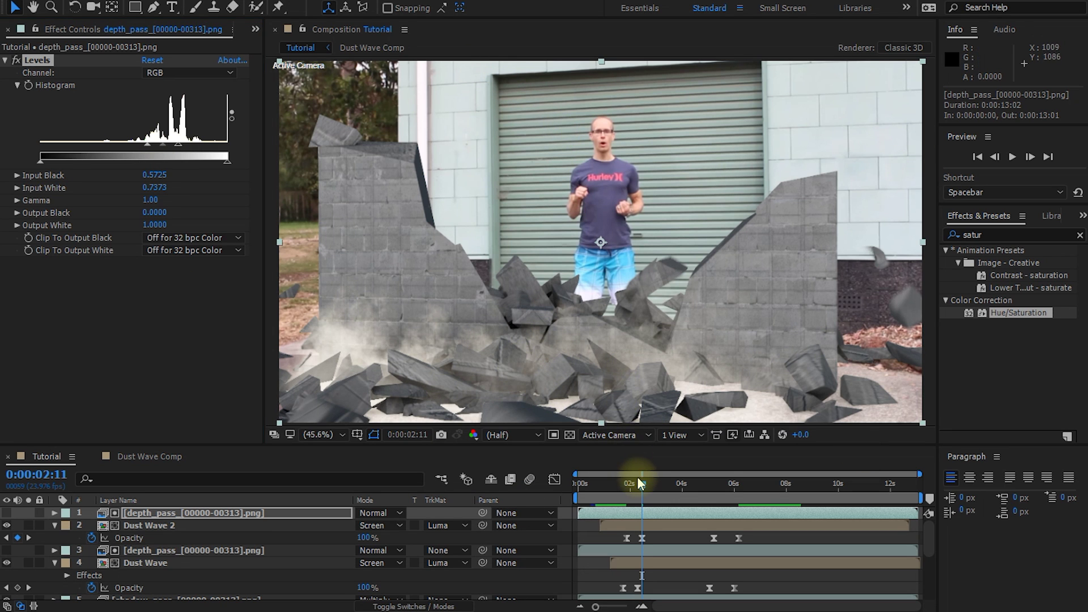
# Step: Add Shockwave_11.mov from the ActionEssentials stock footage above all layers in the Tutorial composition, starting at 0:00:01:07
pyautogui.moveTo(637, 482); pyautogui.dragTo(618, 484)
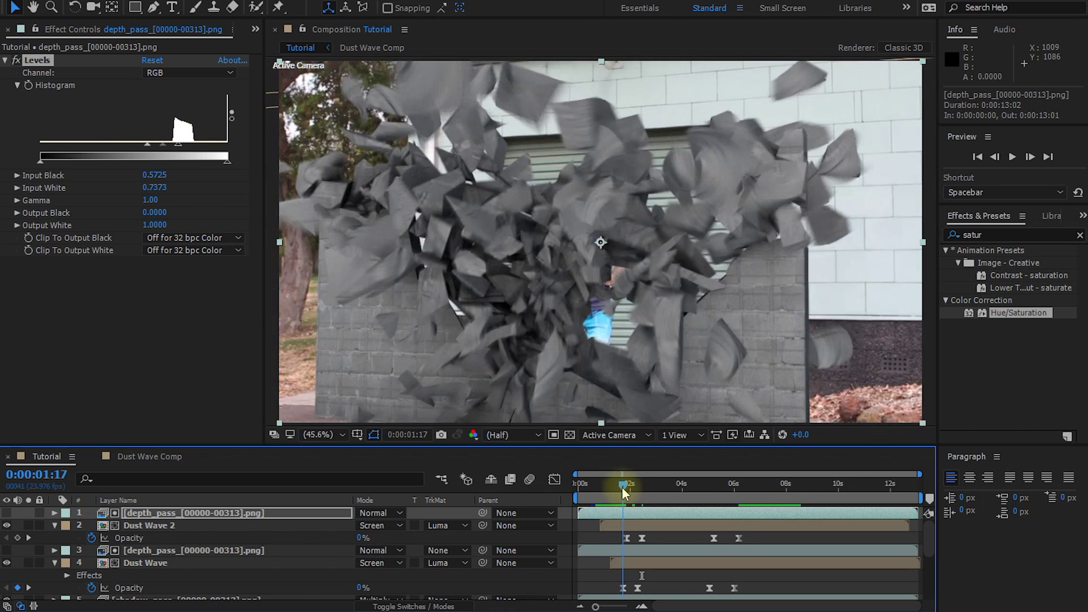
pyautogui.moveTo(624, 489); pyautogui.dragTo(621, 495)
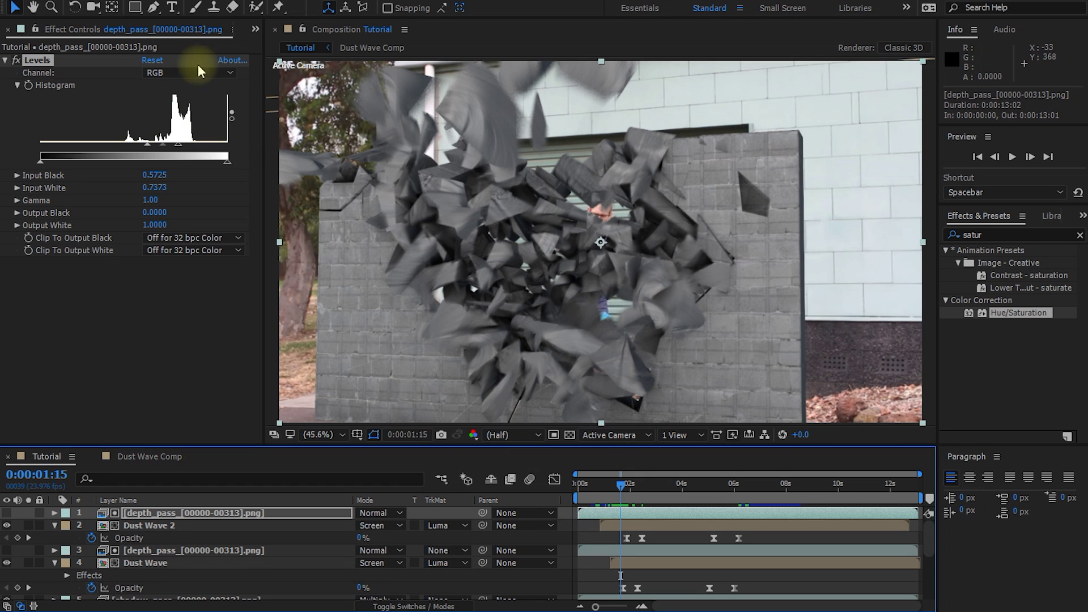
pyautogui.hotkey('ctrl', '0')
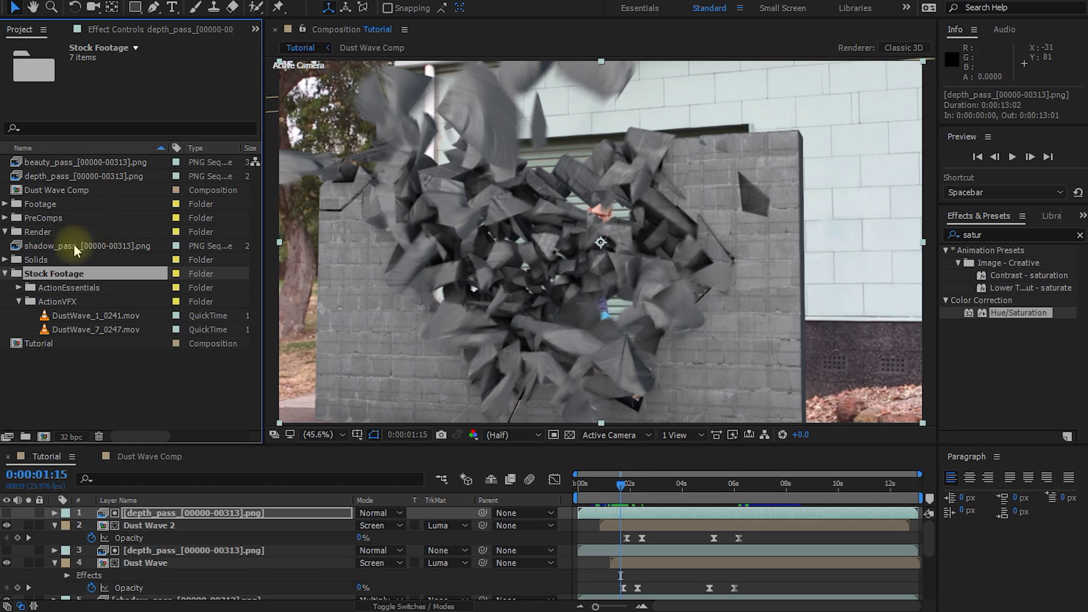
pyautogui.click(32, 289)
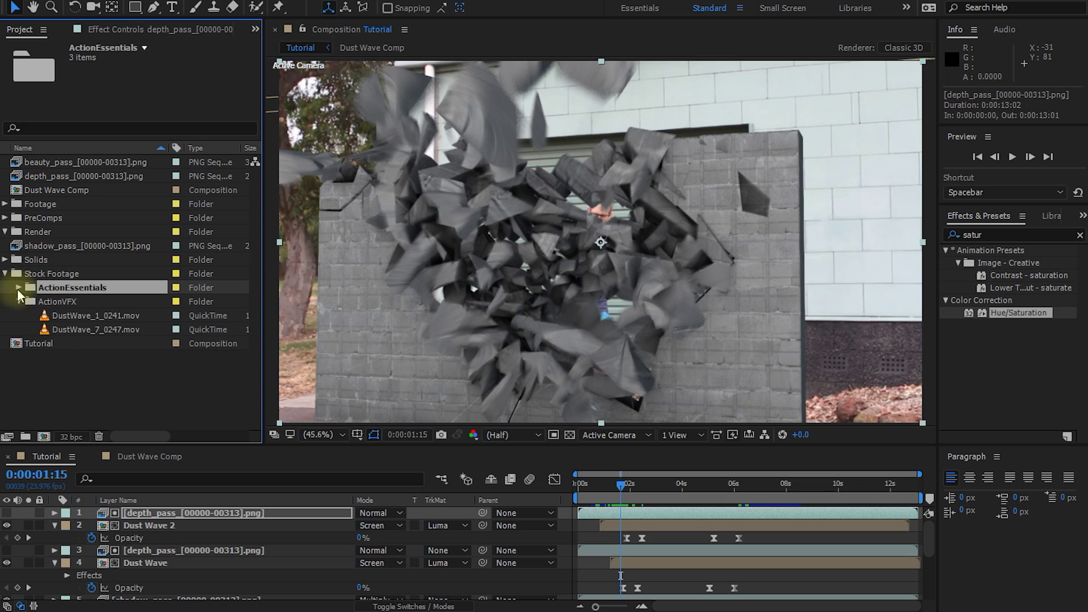
pyautogui.click(18, 288)
pyautogui.click(80, 330)
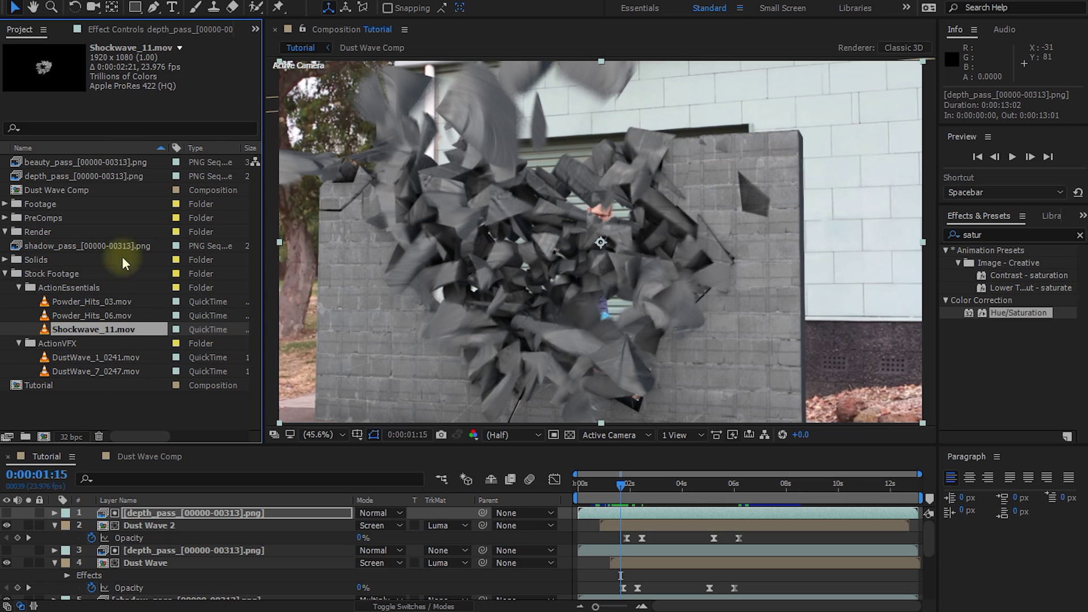
pyautogui.moveTo(80, 335); pyautogui.dragTo(160, 513)
pyautogui.moveTo(594, 512); pyautogui.dragTo(623, 488)
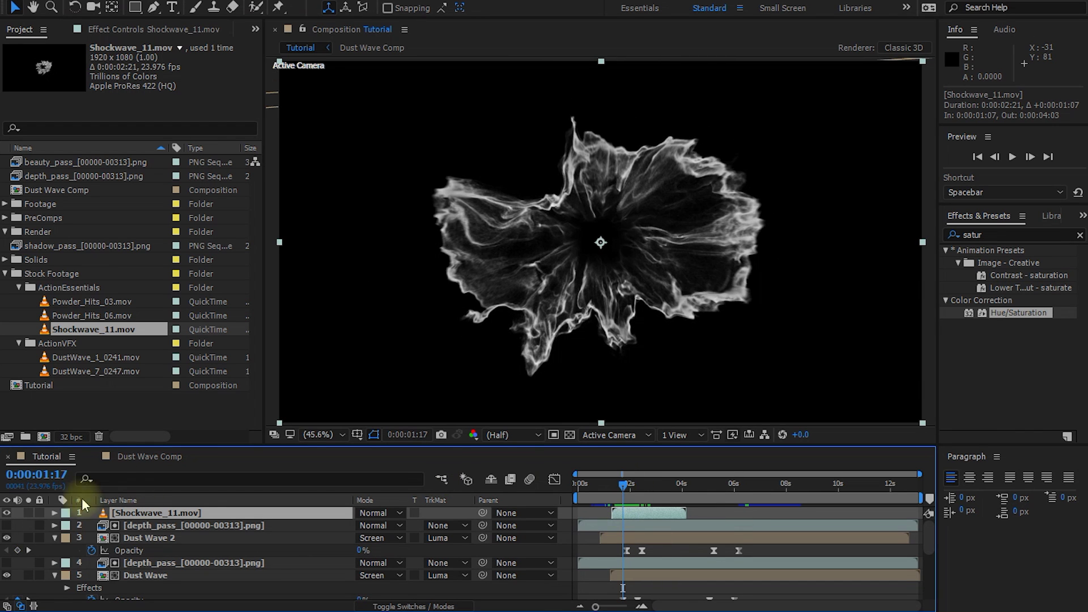
# Step: Compare the shot with and without the shockwave layer, then blend it over the scene in Add mode
pyautogui.click(6, 513)
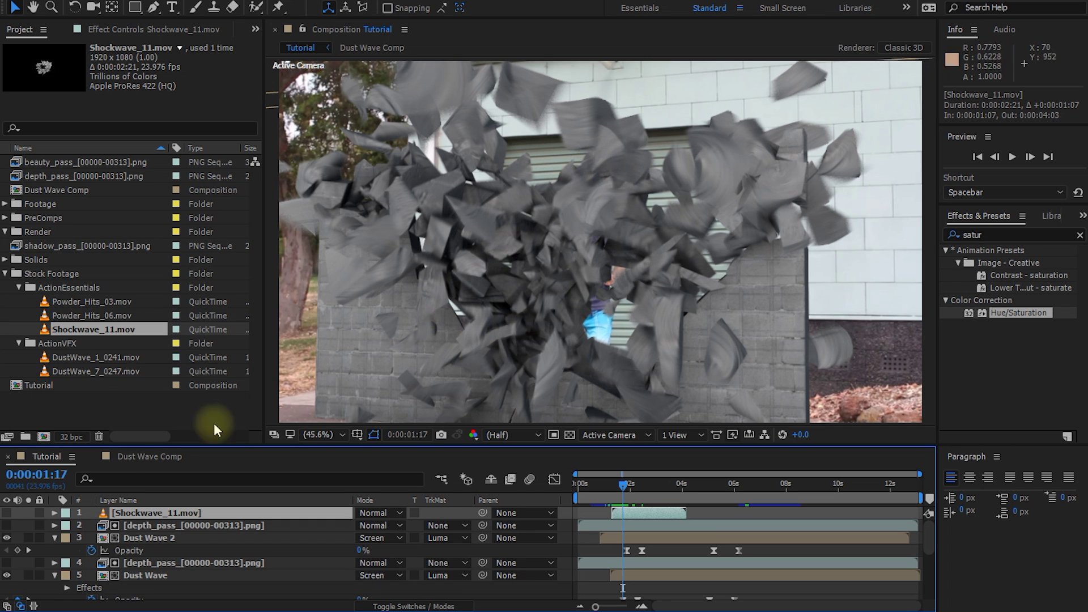
pyautogui.click(7, 513)
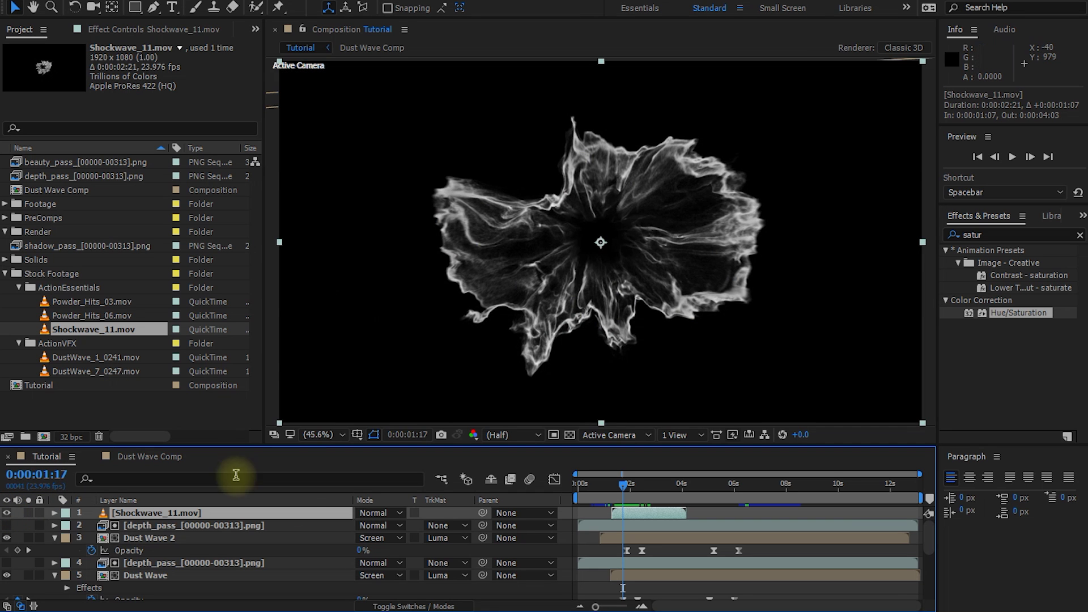
pyautogui.click(375, 513)
pyautogui.click(458, 199)
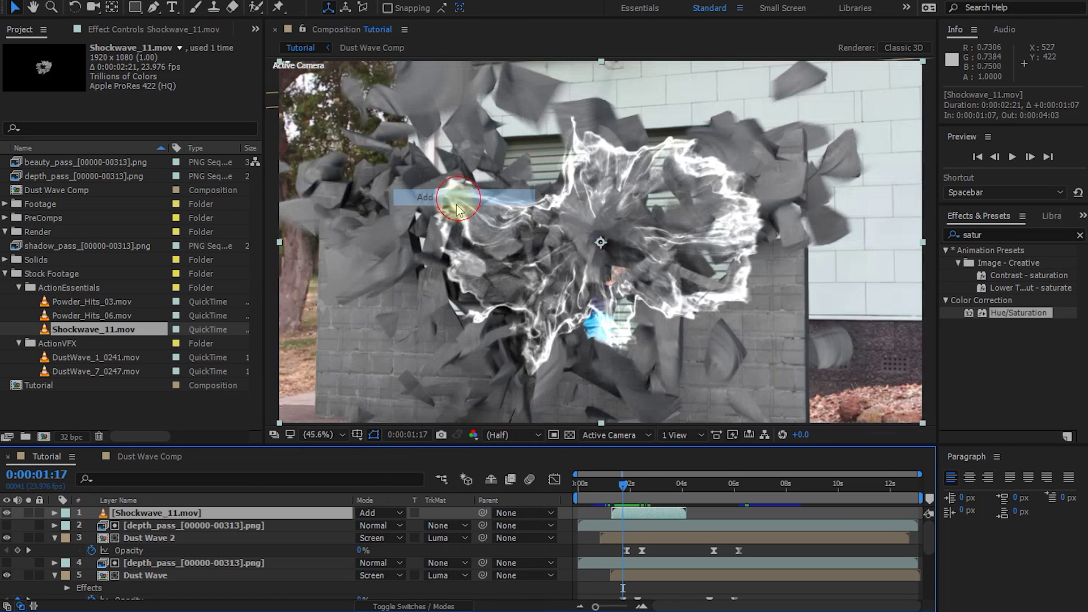
pyautogui.moveTo(624, 489)
pyautogui.mouseDown()
pyautogui.moveTo(609, 486)
pyautogui.moveTo(643, 497)
pyautogui.moveTo(621, 495)
pyautogui.mouseUp()
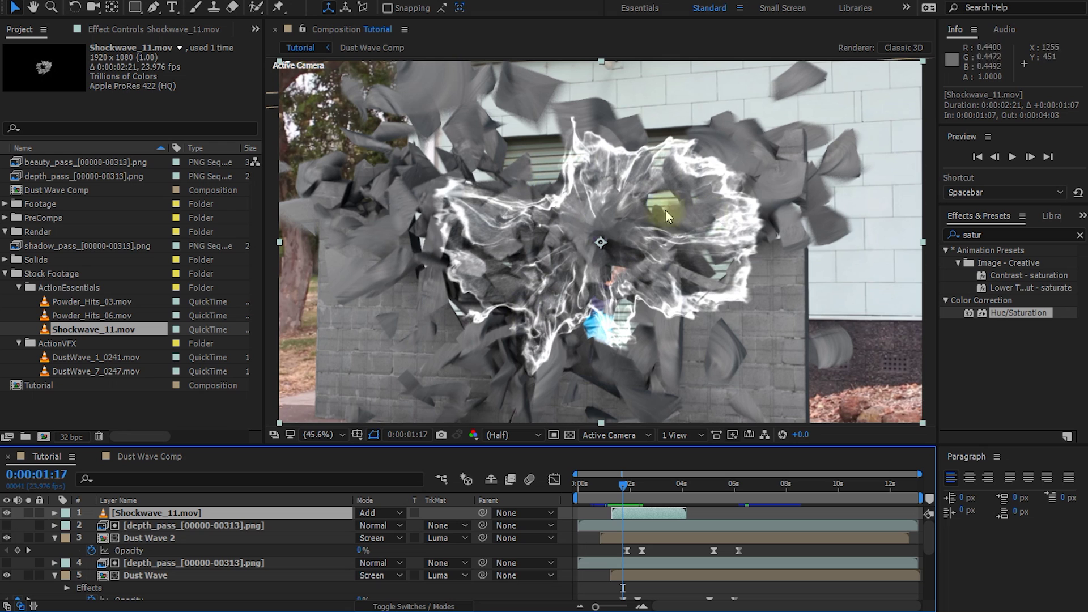
# Step: Make Shockwave_11 a 3D layer and reveal its position and rotation properties
pyautogui.press('F4')
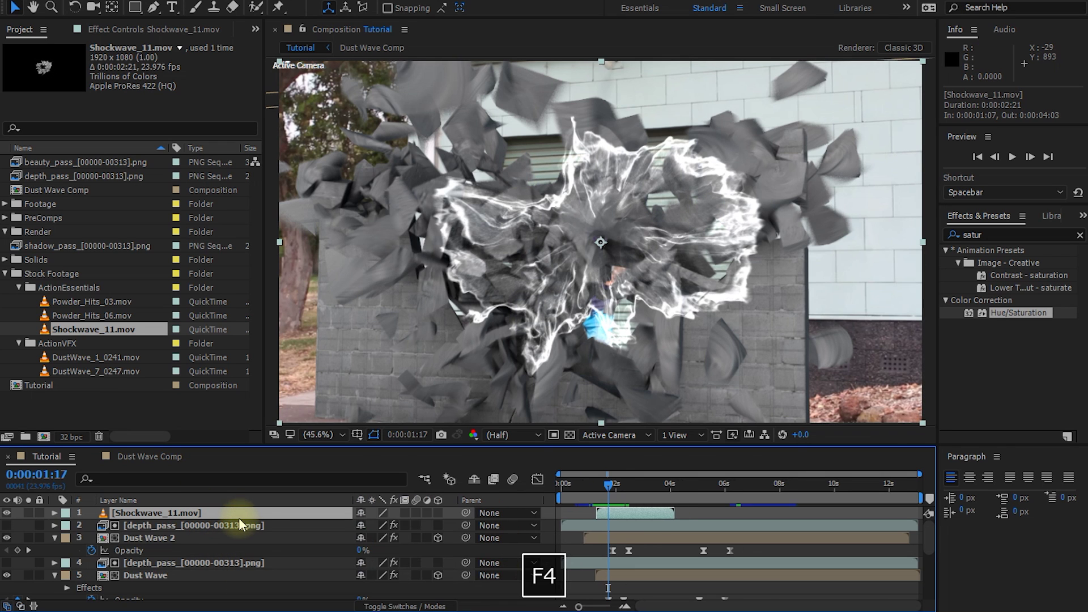
pyautogui.click(154, 508)
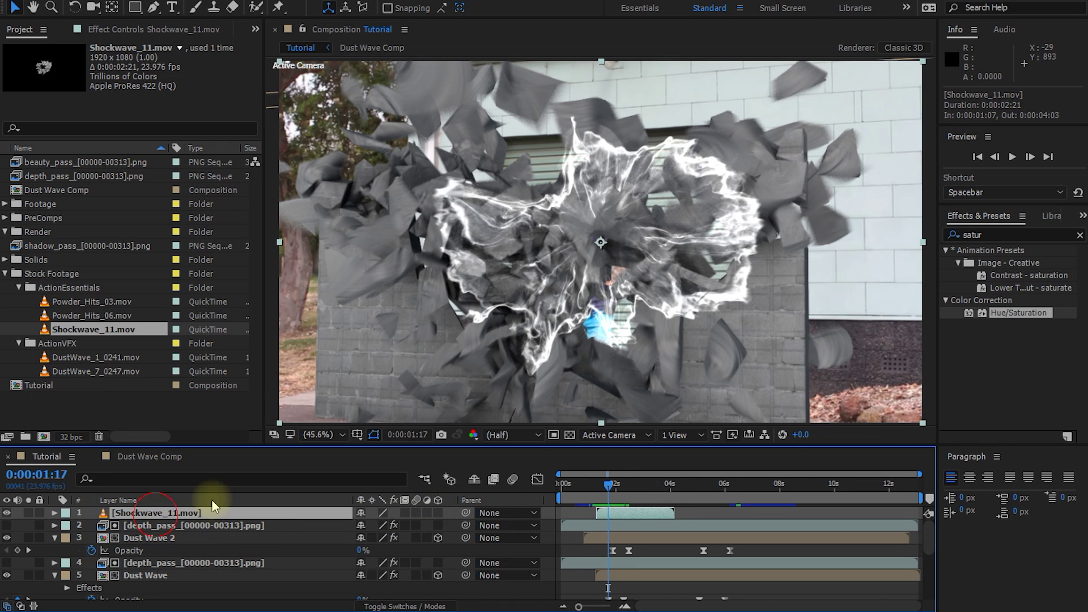
pyautogui.click(437, 513)
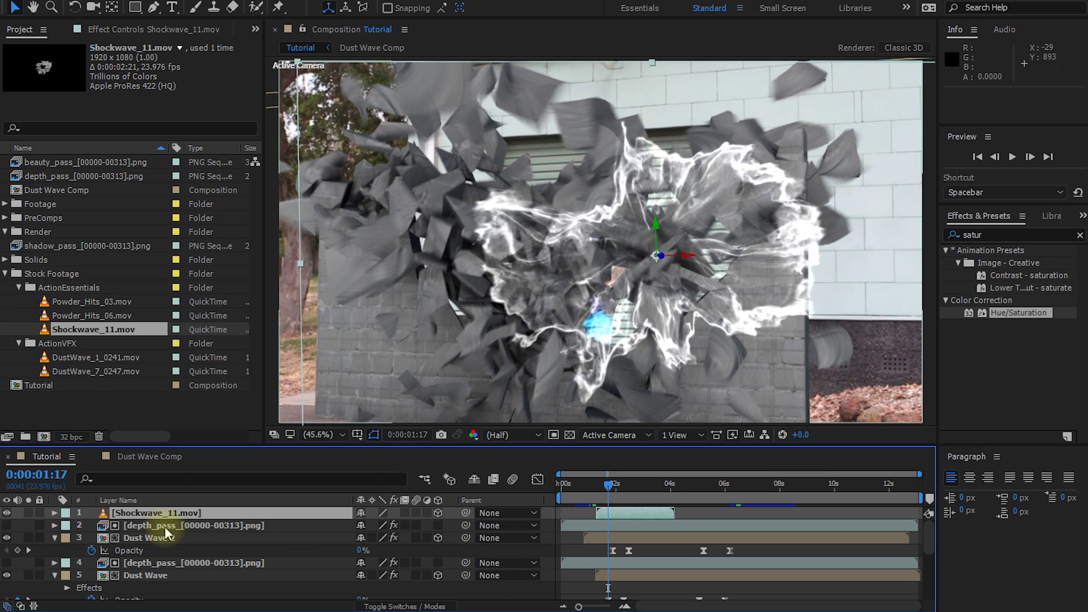
pyautogui.press('p')
pyautogui.hotkey('shift', 'r')
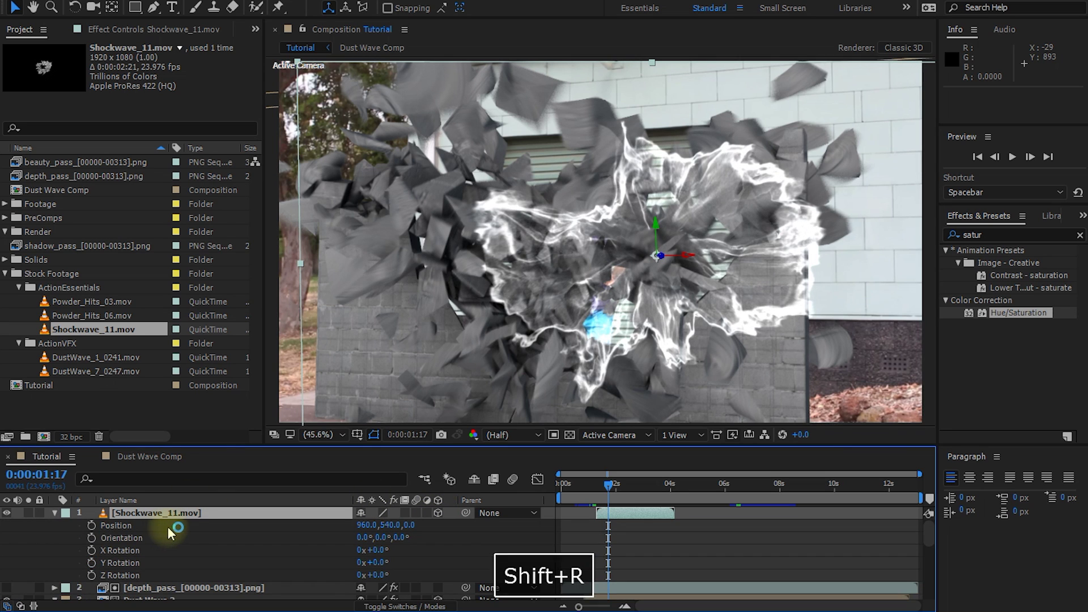
# Step: Copy the position, orientation and rotation values of the Dust Wave layer onto Shockwave_11
pyautogui.scroll(-1, 158, 518)
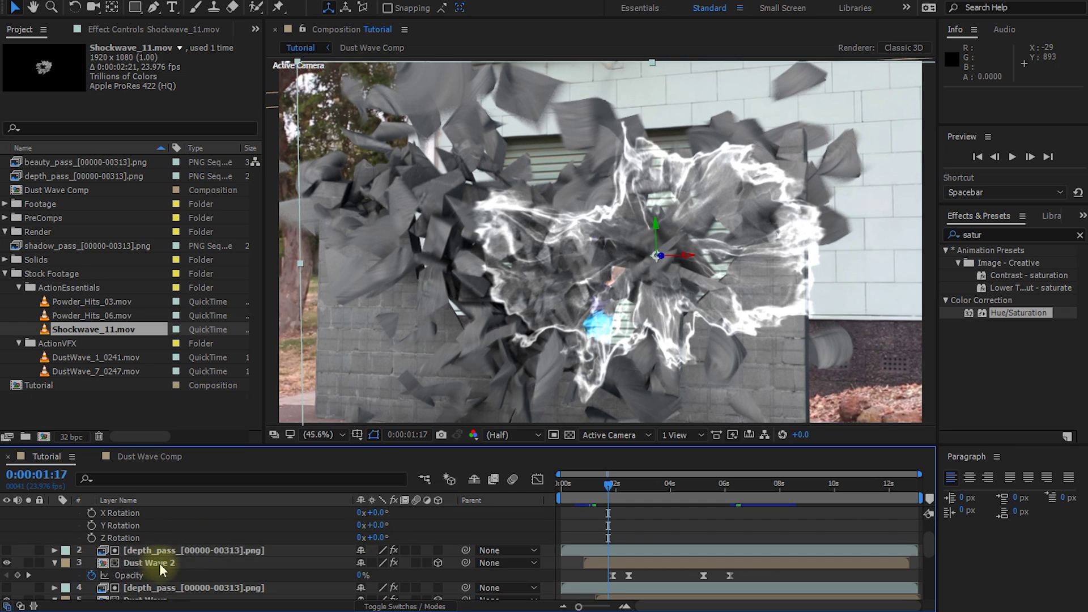
pyautogui.scroll(-1, 159, 563)
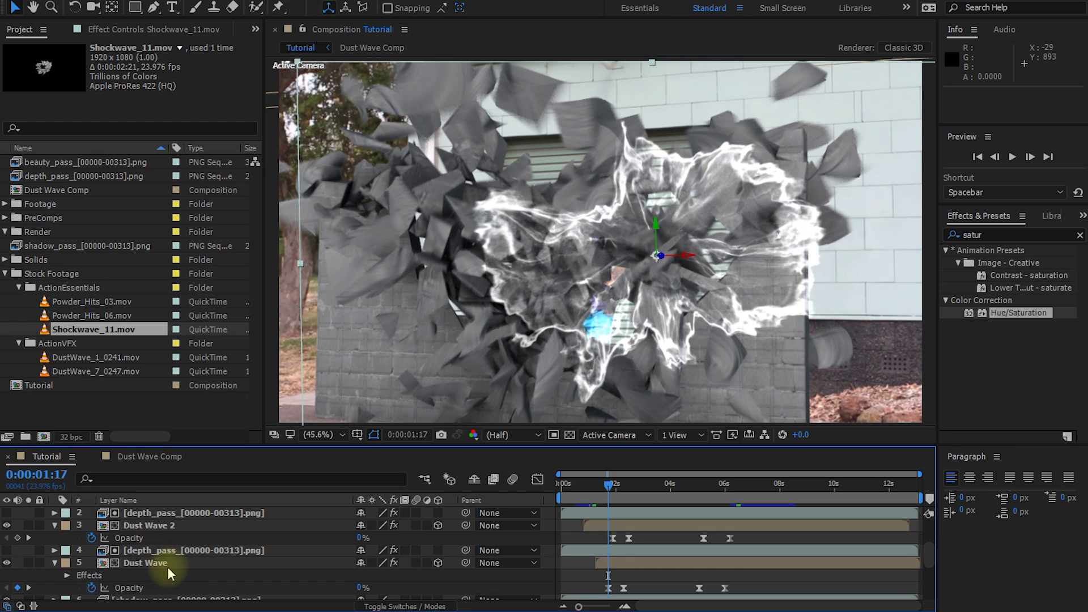
pyautogui.click(169, 568)
pyautogui.press('p')
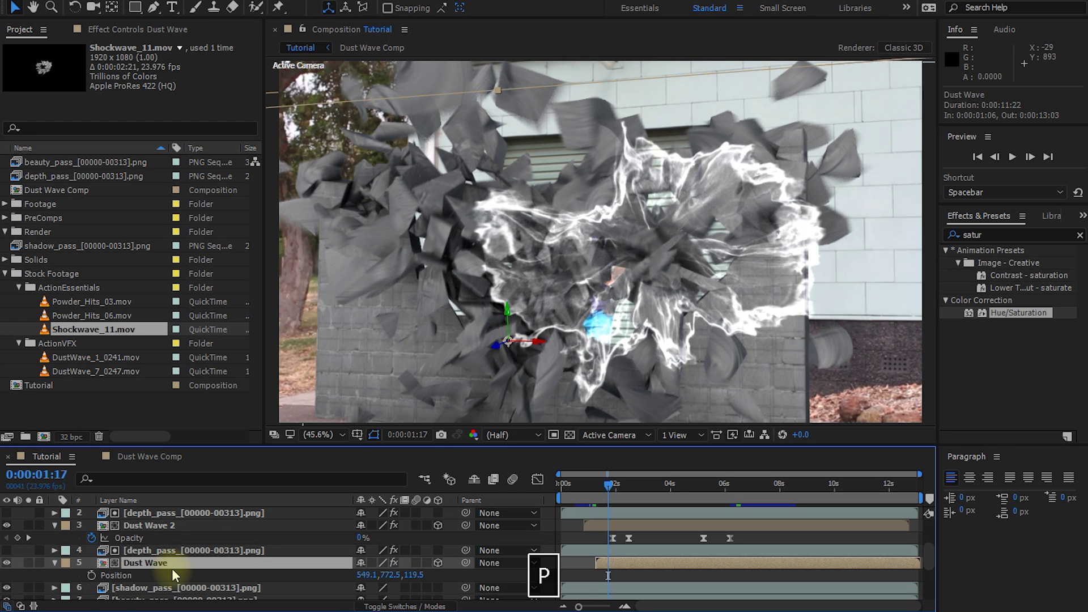
pyautogui.hotkey('shift', 'r')
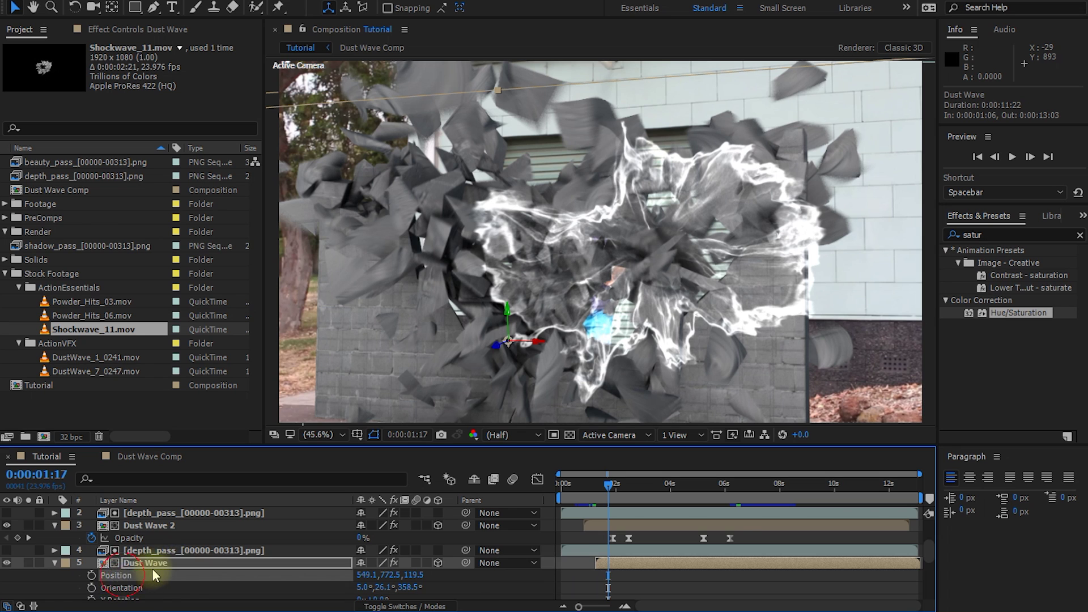
pyautogui.scroll(-3, 151, 569)
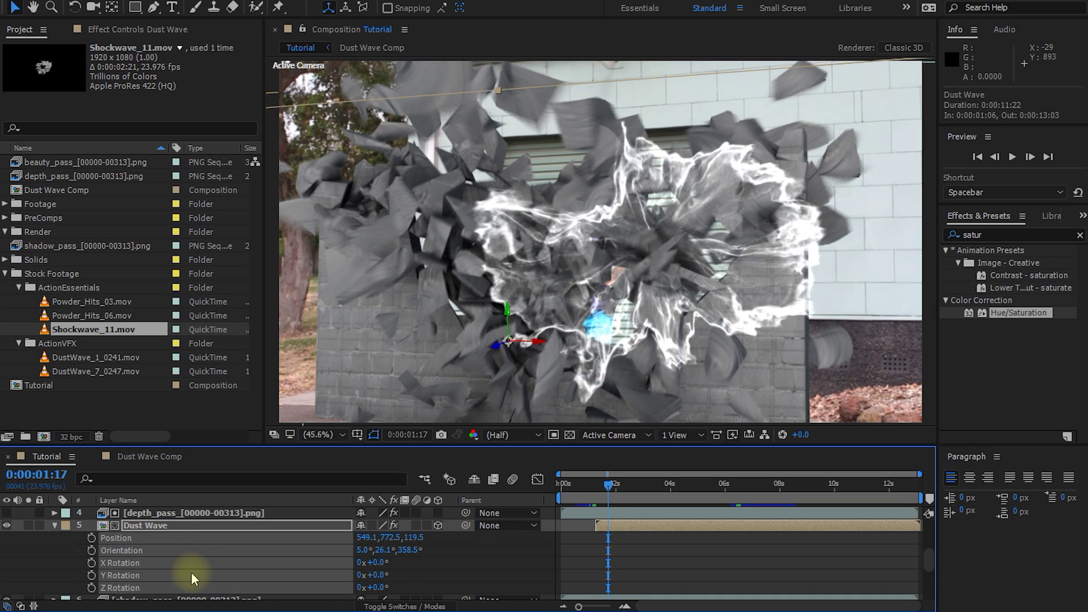
pyautogui.hotkey('ctrl', 'c')
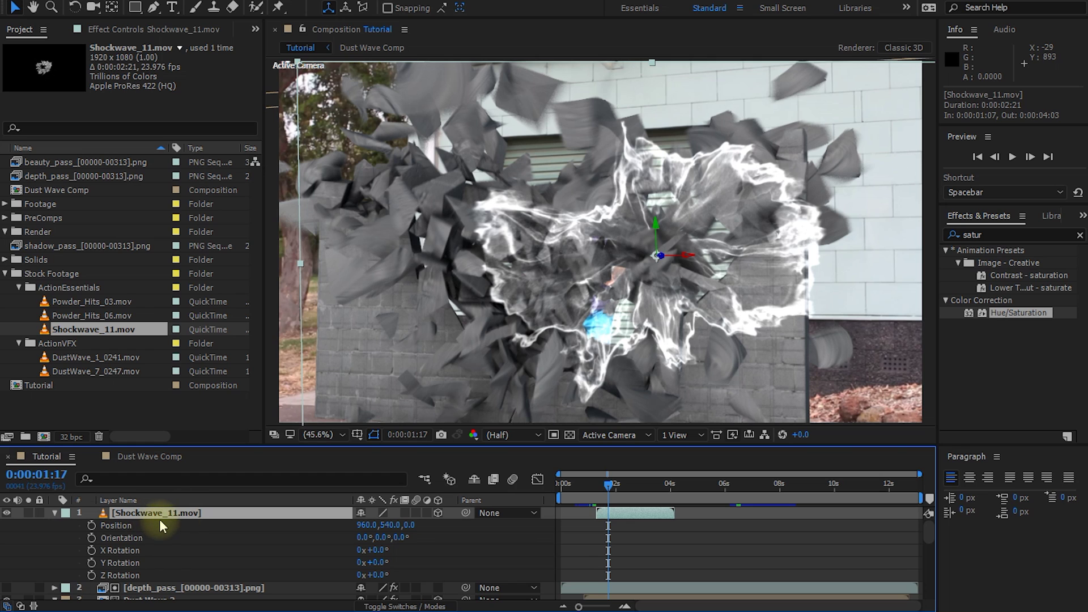
pyautogui.hotkey('ctrl', 'v')
# Step: Raise the shockwave in 3D space to the centre of the wall's hole, at about 622.1, 447.9, 259.4
pyautogui.moveTo(604, 486)
pyautogui.mouseDown()
pyautogui.moveTo(584, 487)
pyautogui.moveTo(641, 495)
pyautogui.moveTo(611, 499)
pyautogui.mouseUp()
pyautogui.moveTo(502, 345); pyautogui.dragTo(536, 294)
pyautogui.moveTo(543, 253); pyautogui.dragTo(548, 198)
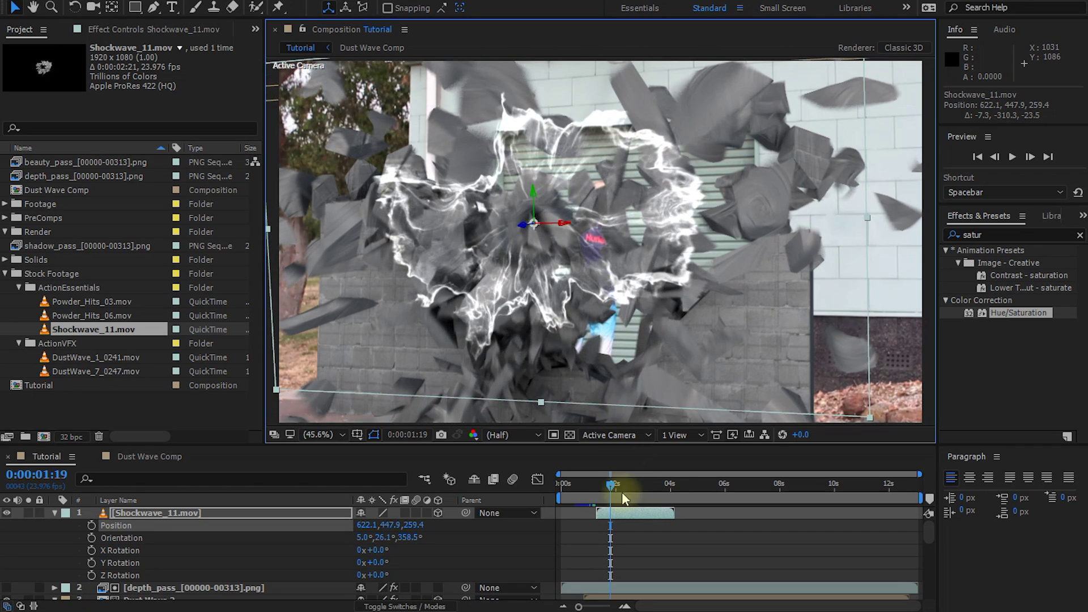
# Step: Shift the Shockwave_11 layer to start at 0:00:01:14 and refine its position to about 639.1, 501.7, 255.8
pyautogui.moveTo(601, 484); pyautogui.dragTo(618, 513)
pyautogui.click(621, 514)
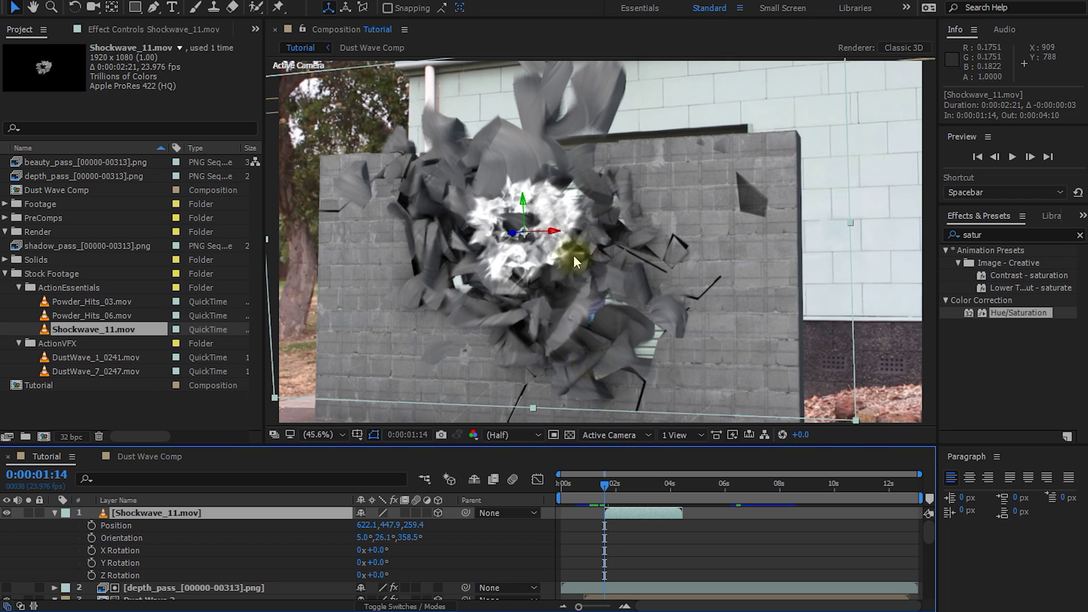
pyautogui.moveTo(526, 199); pyautogui.dragTo(560, 247)
pyautogui.click(618, 486)
pyautogui.moveTo(621, 489); pyautogui.dragTo(627, 518)
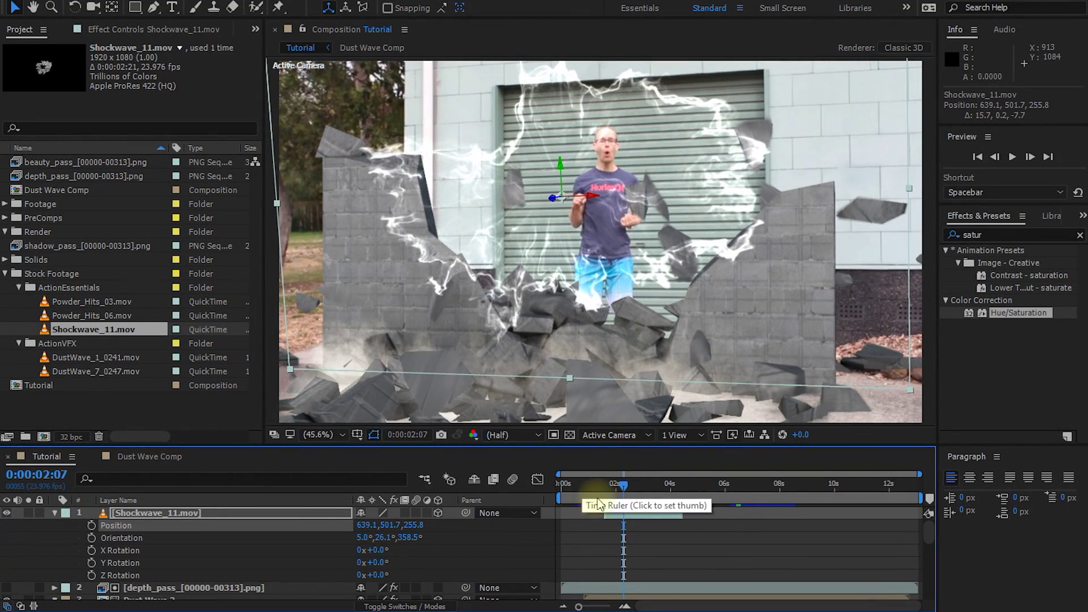
# Step: Find the VC Color Vibrance effect and apply it to Shockwave_11
pyautogui.click(992, 233)
pyautogui.write('vc co')
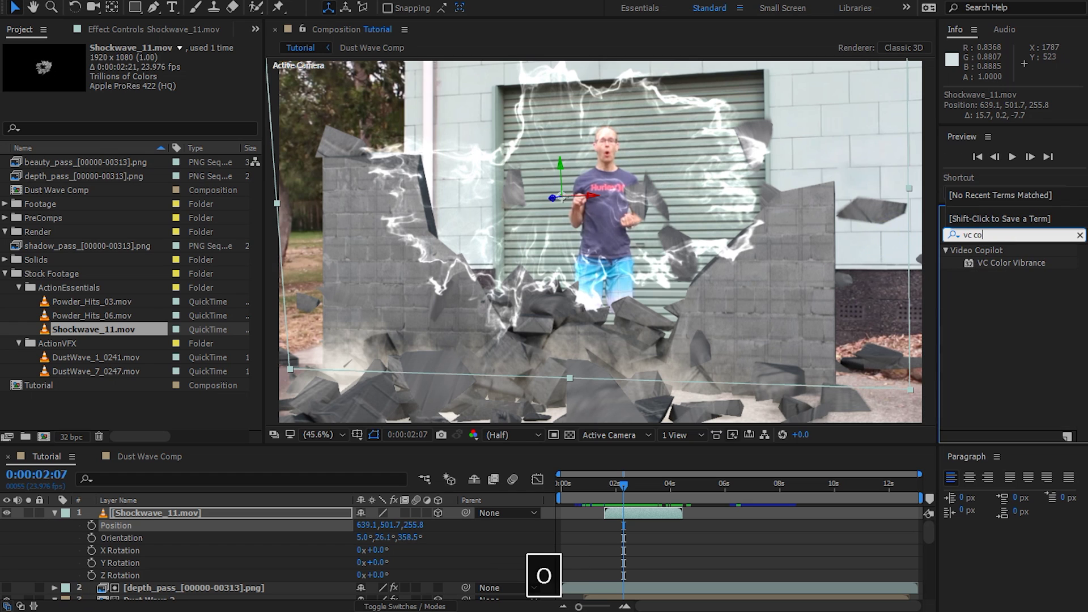
pyautogui.doubleClick(997, 262)
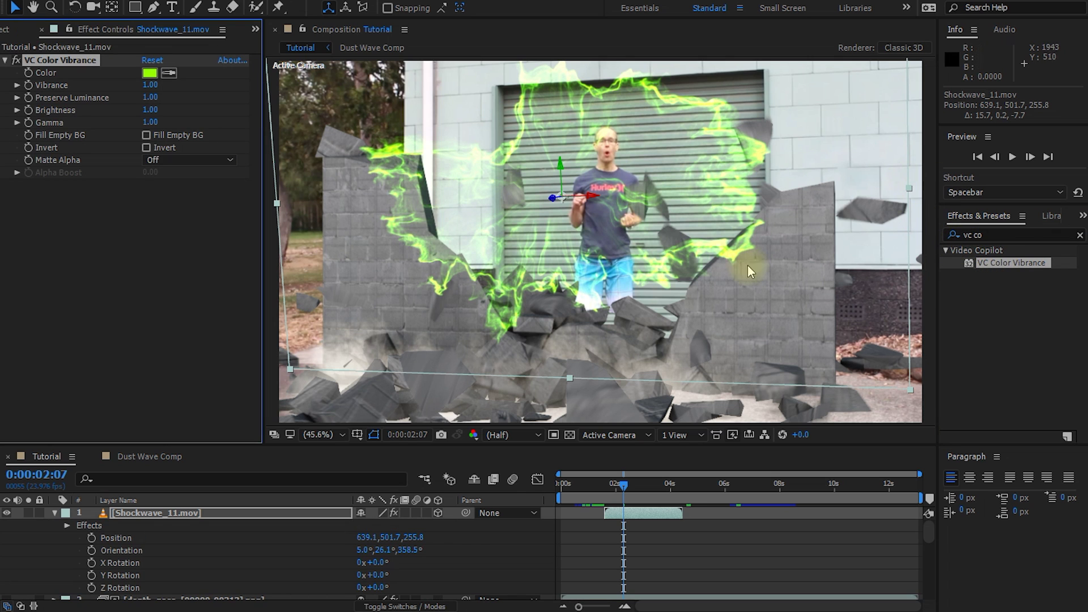
# Step: Tint the shockwave golden yellow (FFCC00) and set its Vibrance to 1.20 and Brightness to 1.21
pyautogui.click(150, 73)
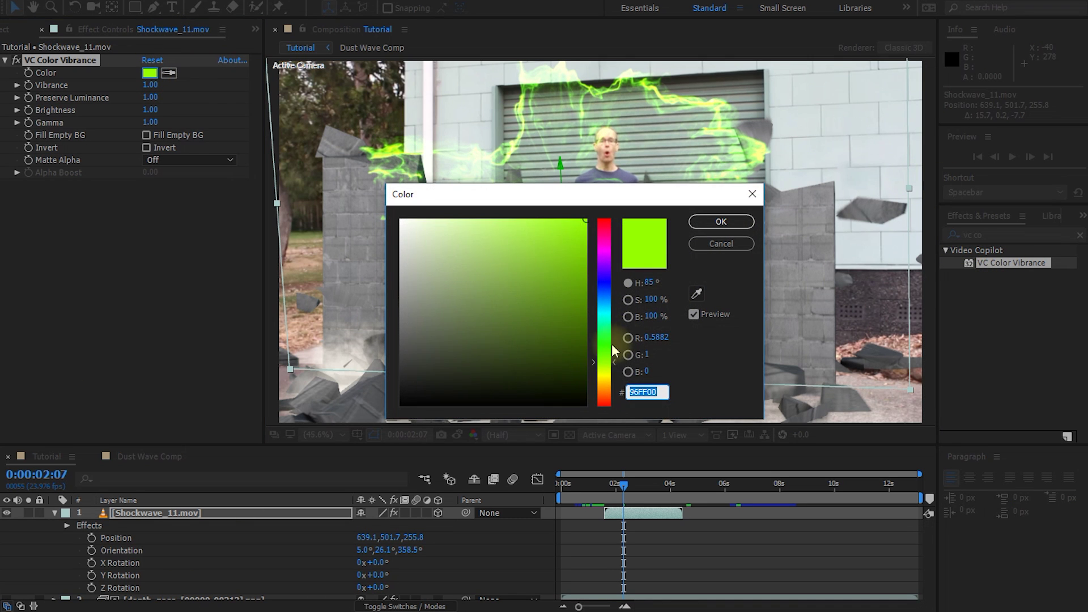
pyautogui.moveTo(612, 343); pyautogui.dragTo(612, 315)
pyautogui.moveTo(626, 194); pyautogui.dragTo(837, 282)
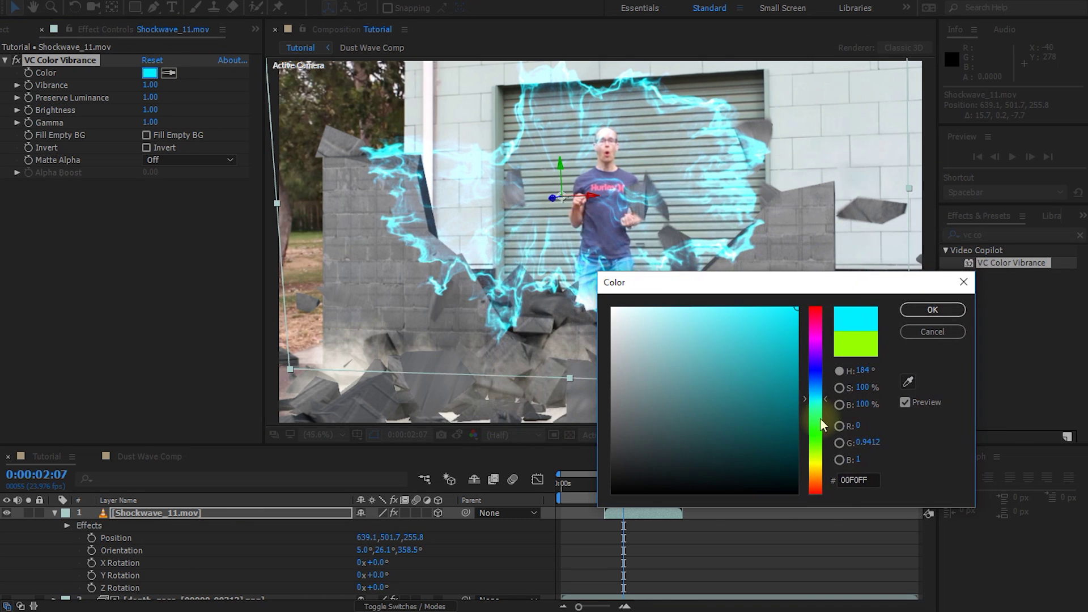
pyautogui.moveTo(820, 413); pyautogui.dragTo(823, 476)
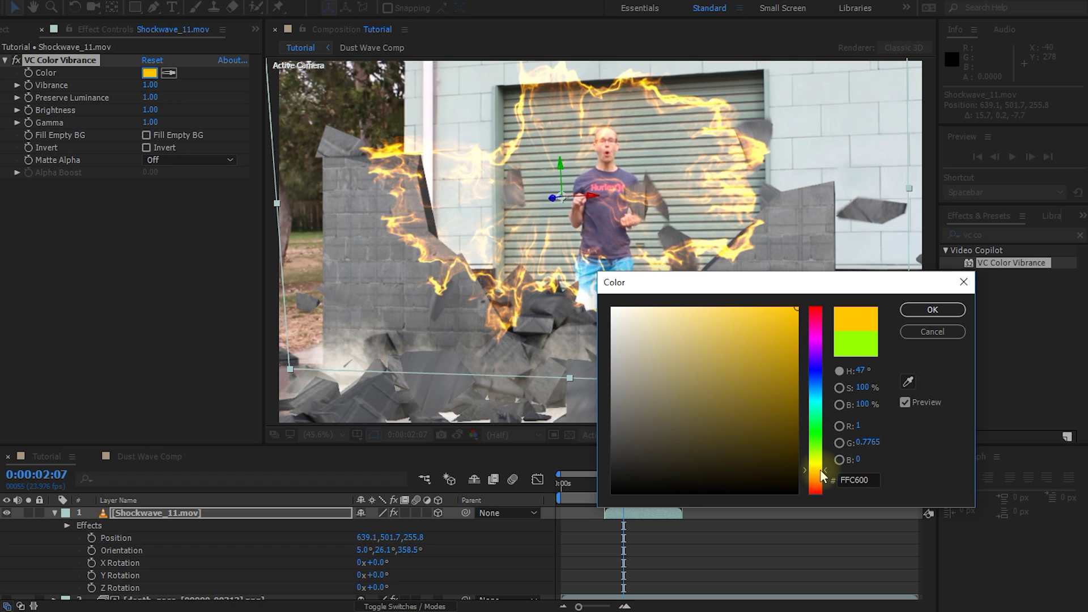
pyautogui.click(946, 312)
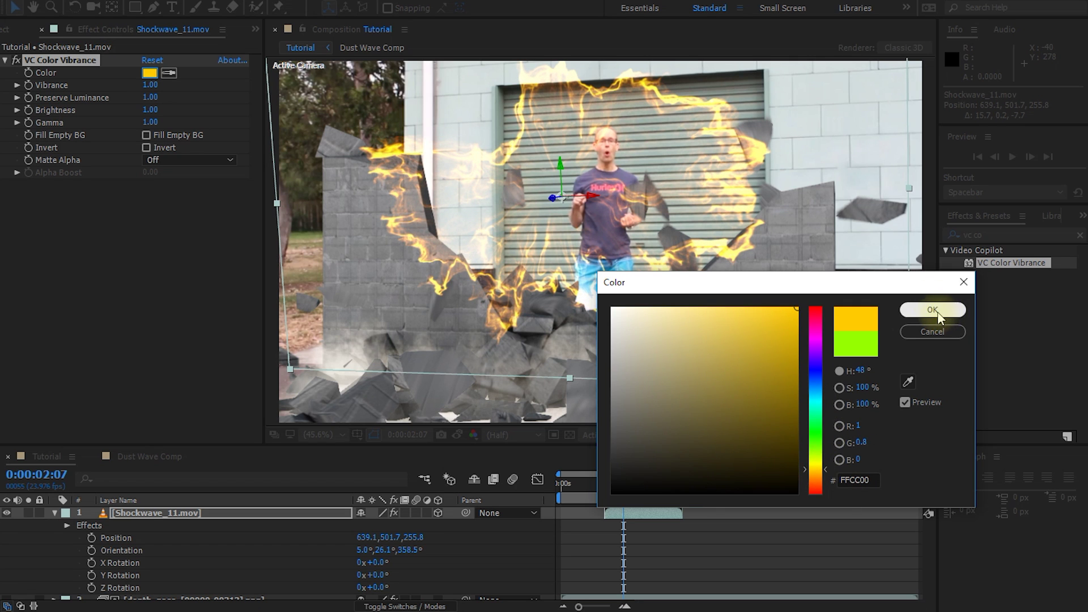
pyautogui.click(938, 316)
pyautogui.moveTo(149, 85); pyautogui.dragTo(192, 110)
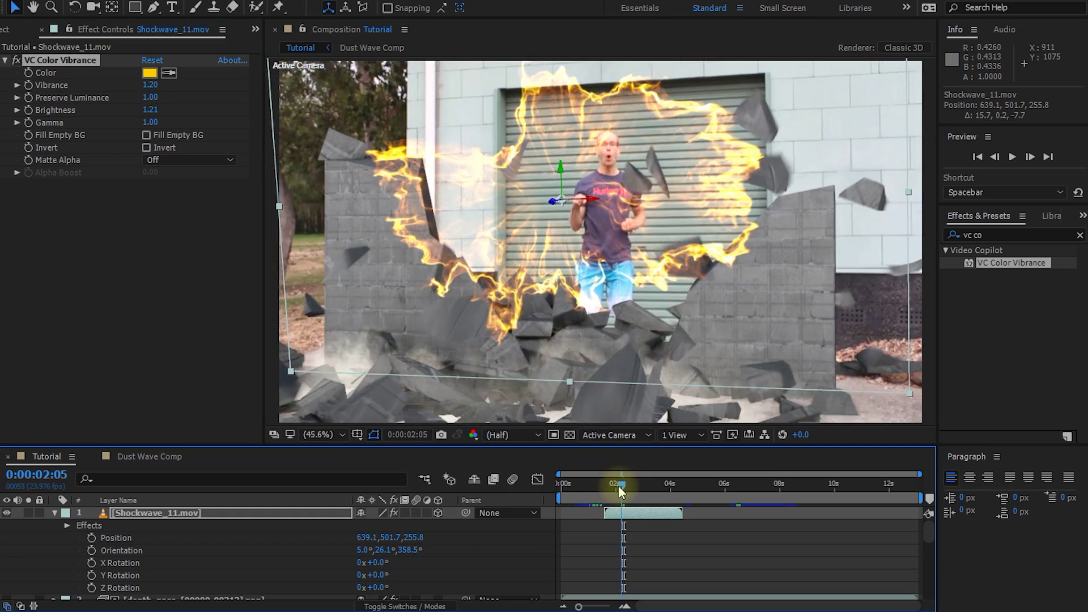
# Step: Time-stretch the Shockwave_11 layer with a stretch factor of 50, holding its in-point, and preview the faster shockwave
pyautogui.hotkey('shift', 'space')
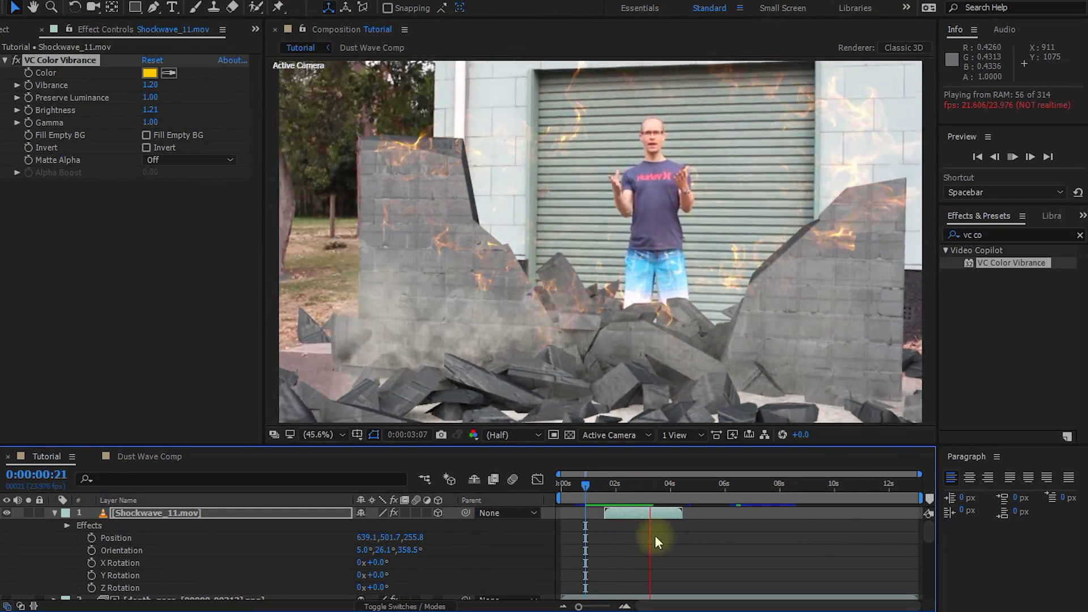
pyautogui.click(613, 489)
pyautogui.moveTo(612, 492); pyautogui.dragTo(608, 492)
pyautogui.press('space')
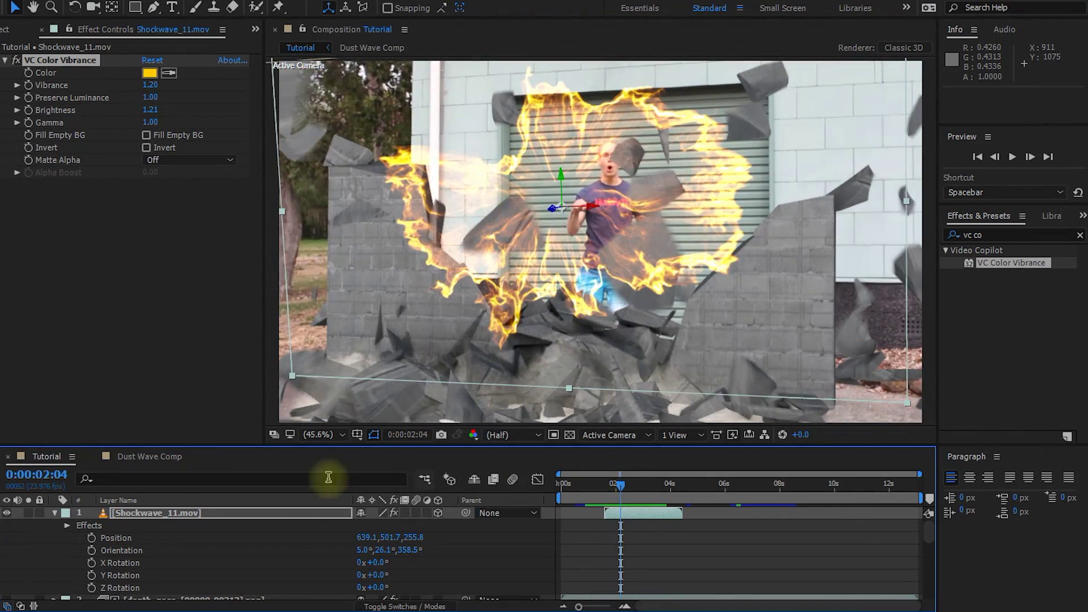
pyautogui.rightClick(134, 512)
pyautogui.click(189, 180)
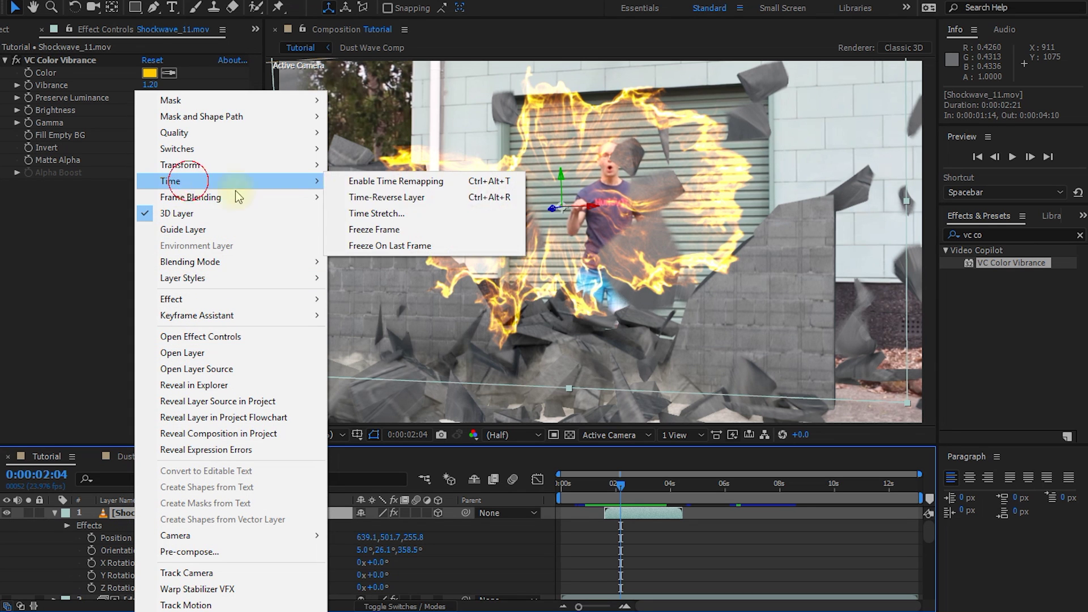
pyautogui.click(368, 213)
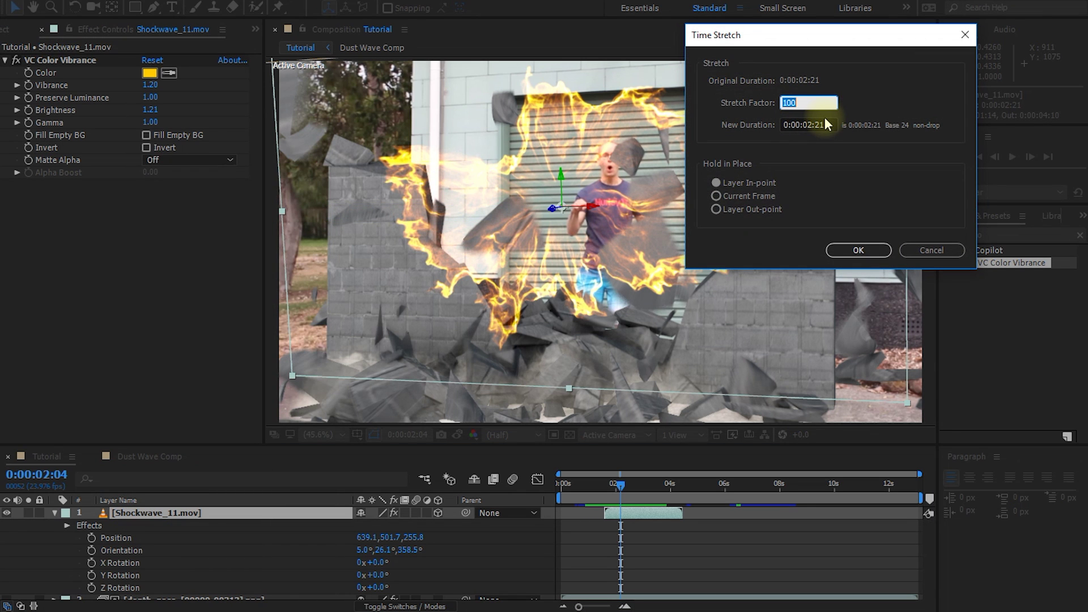
pyautogui.write('50')
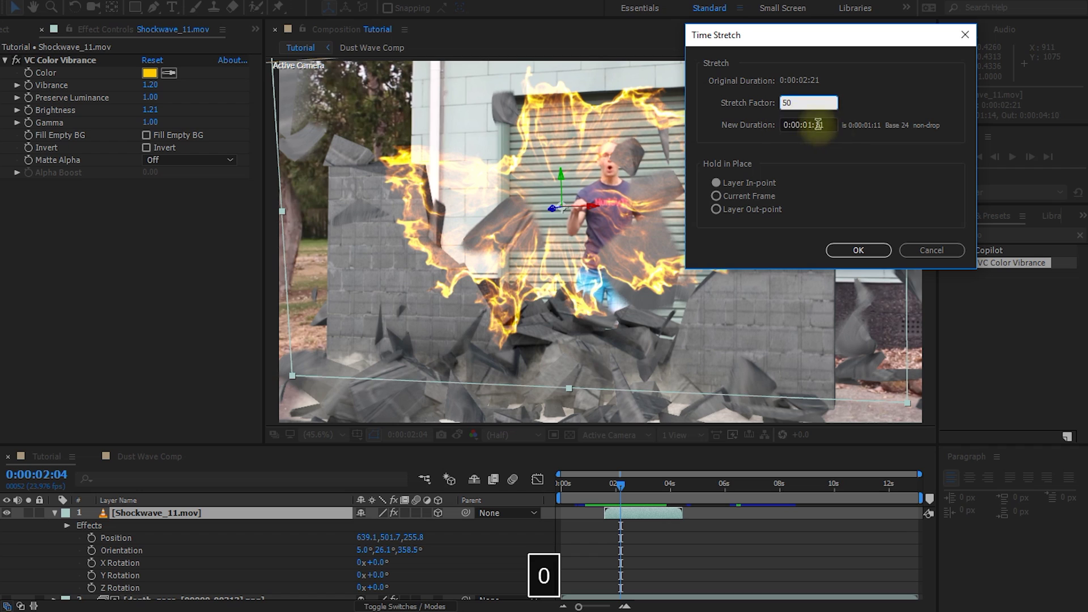
pyautogui.click(856, 250)
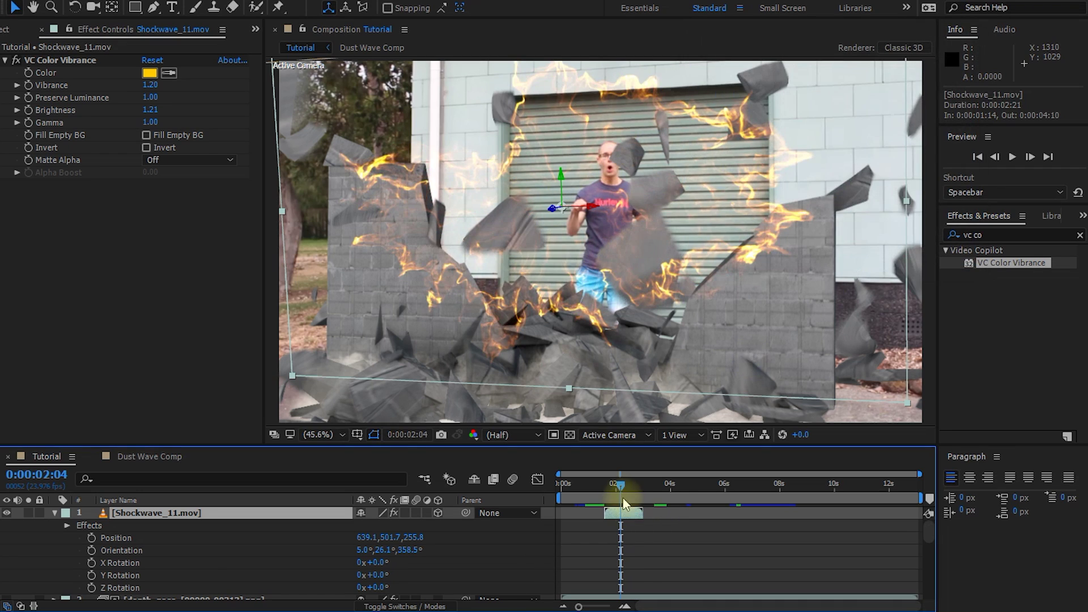
pyautogui.moveTo(611, 485); pyautogui.dragTo(597, 488)
pyautogui.press('space')
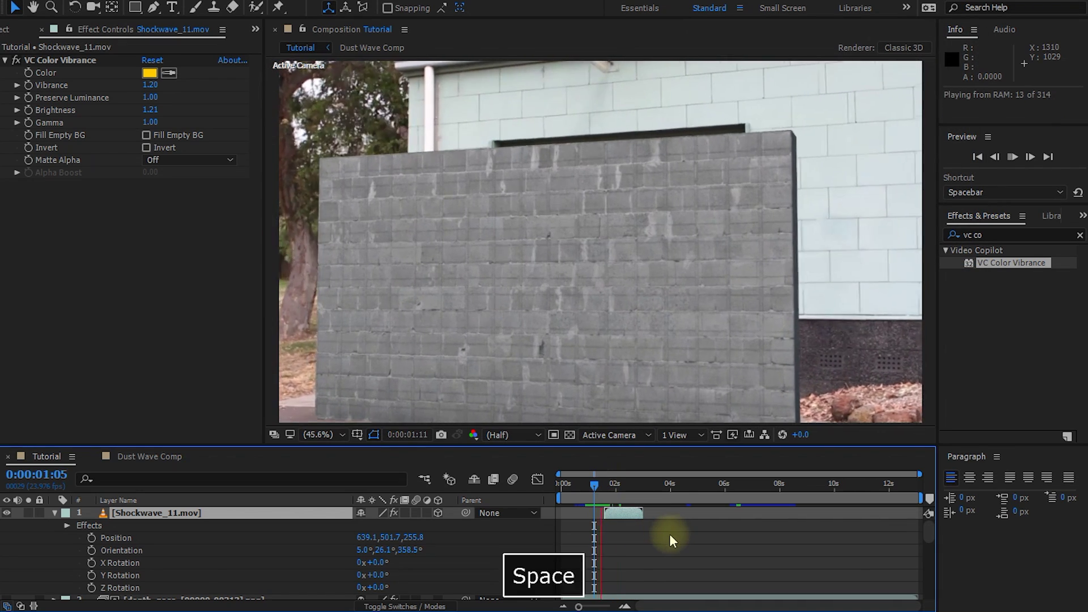
pyautogui.press('space')
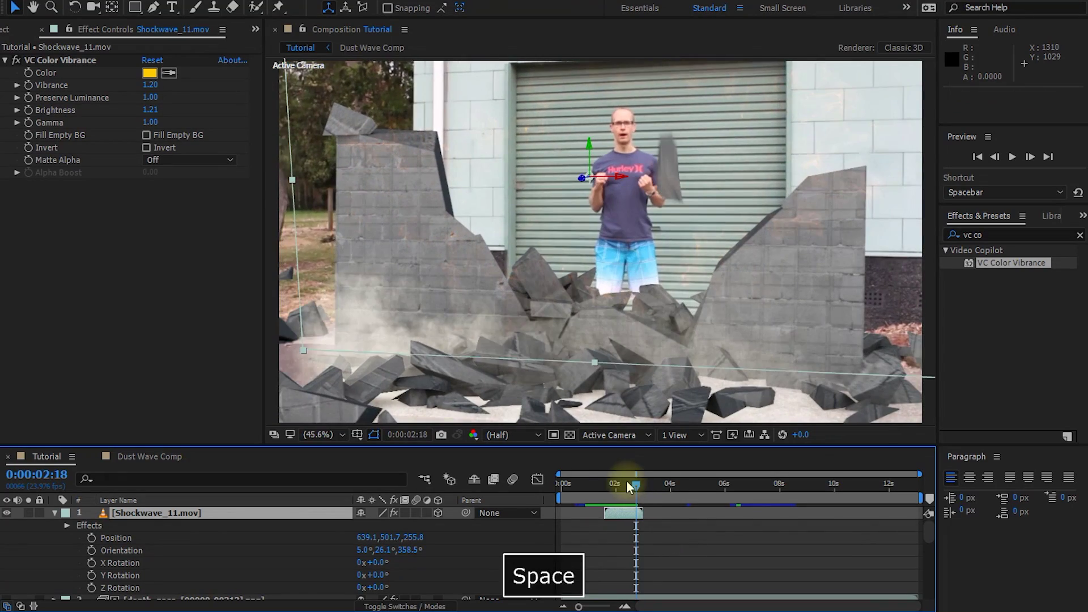
# Step: Duplicate the depth pass layer above Dust Wave 2 and place the copy directly above Shockwave_11
pyautogui.click(607, 485)
pyautogui.moveTo(607, 485); pyautogui.dragTo(611, 486)
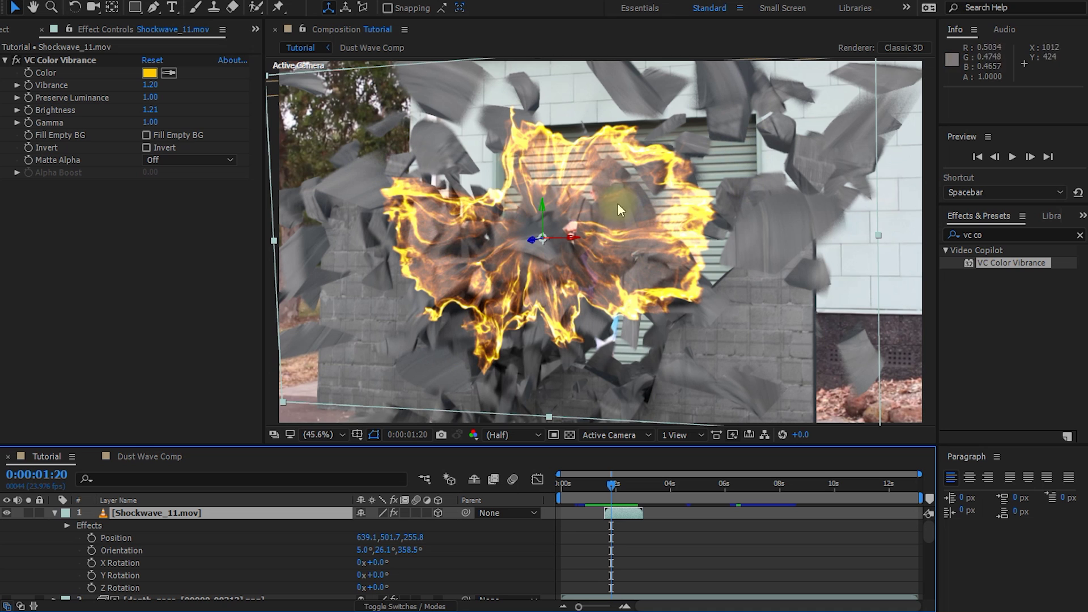
pyautogui.click(64, 520)
pyautogui.click(55, 513)
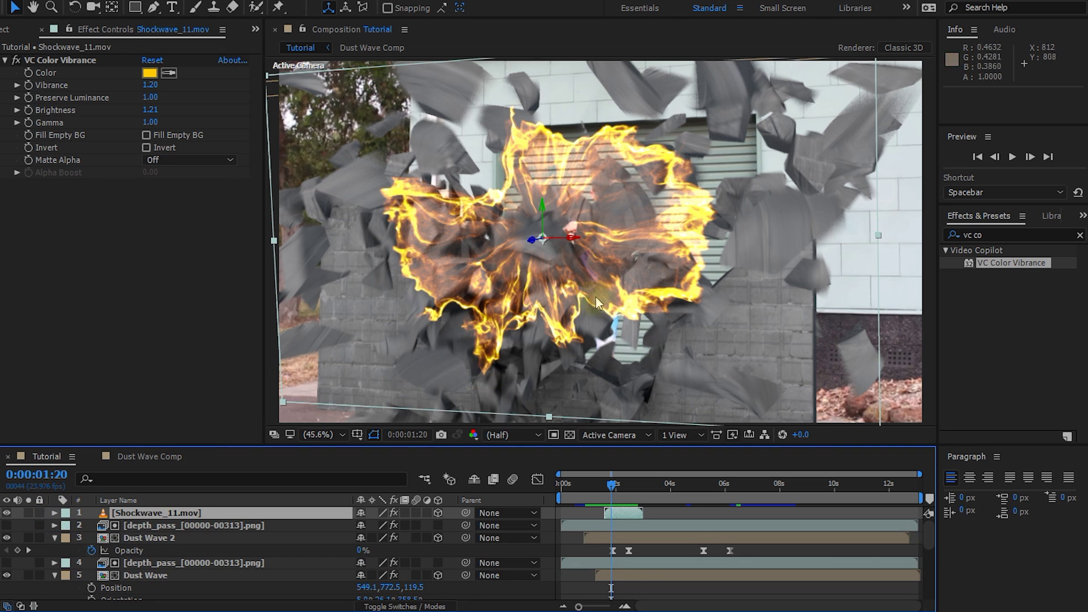
pyautogui.click(54, 538)
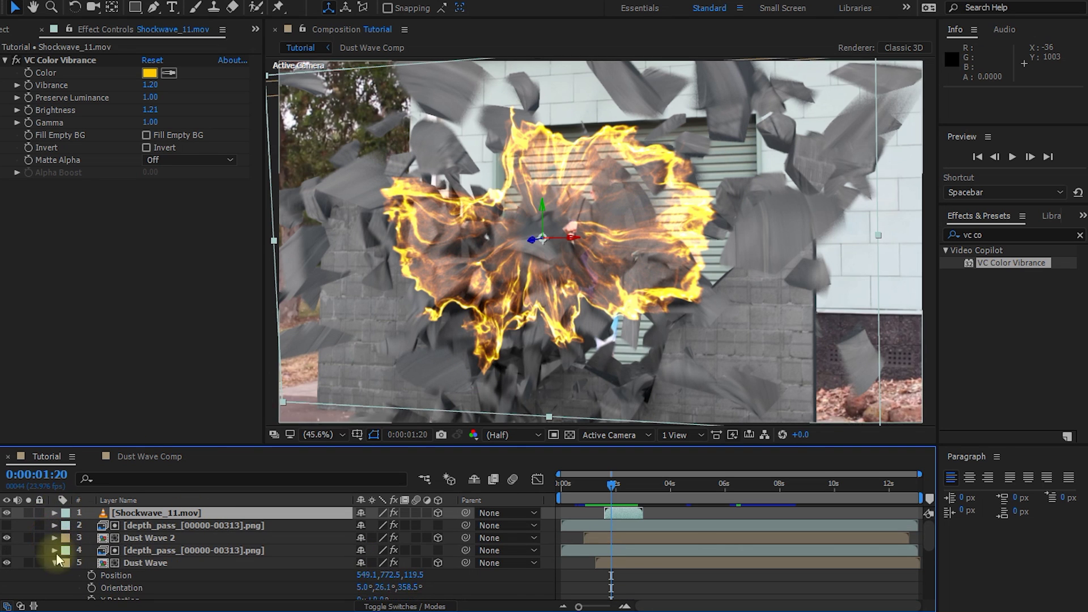
pyautogui.click(54, 562)
pyautogui.click(150, 527)
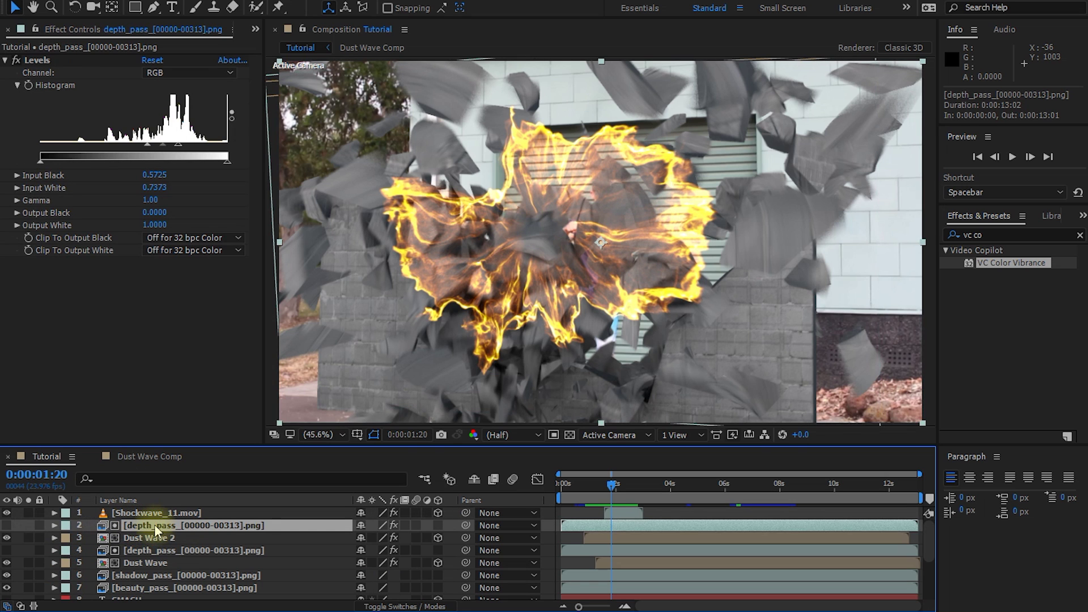
pyautogui.hotkey('ctrl', 'd')
pyautogui.moveTo(159, 529); pyautogui.dragTo(164, 509)
# Step: Set the track matte of Shockwave_11 to Luma Matte using the depth pass copy above it
pyautogui.click(164, 525)
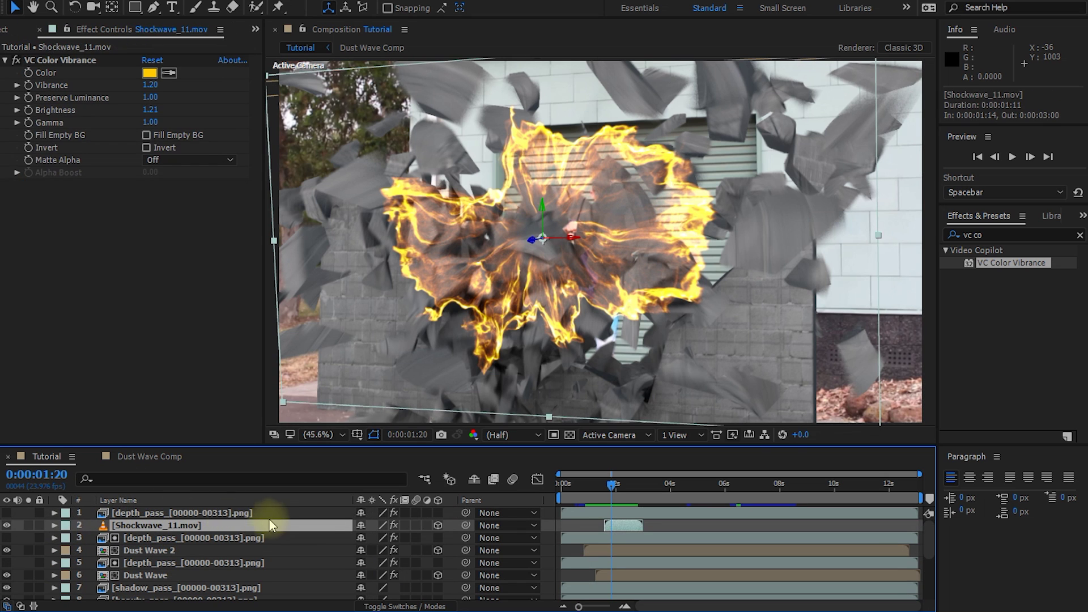
pyautogui.press('F4')
pyautogui.click(438, 525)
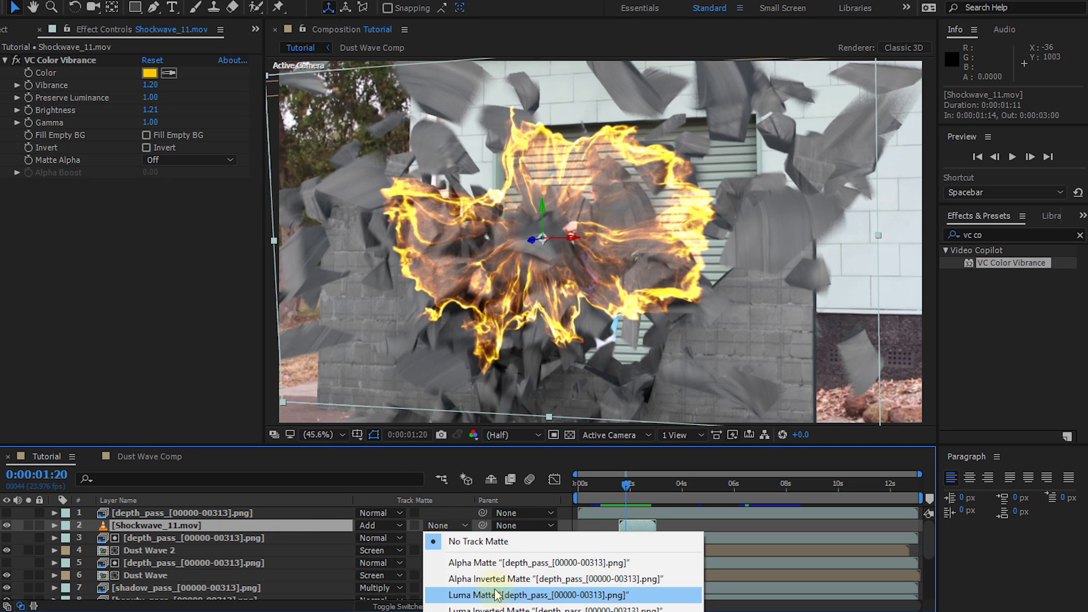
pyautogui.click(485, 591)
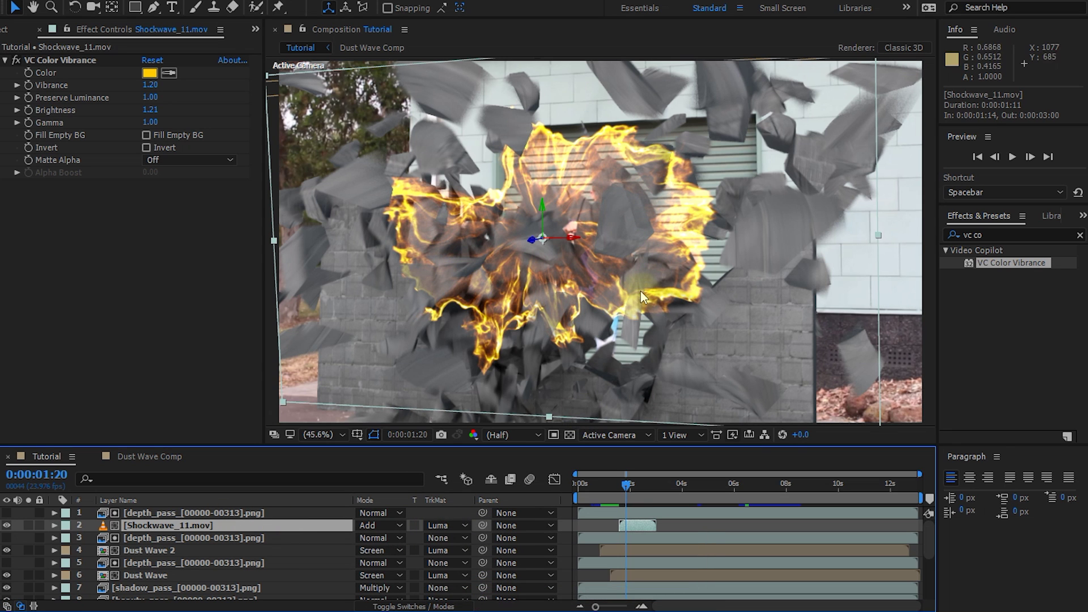
# Step: Adjust the Levels of the shockwave's depth matte to Input Black 0.7490 and Input White 0.8588
pyautogui.click(220, 514)
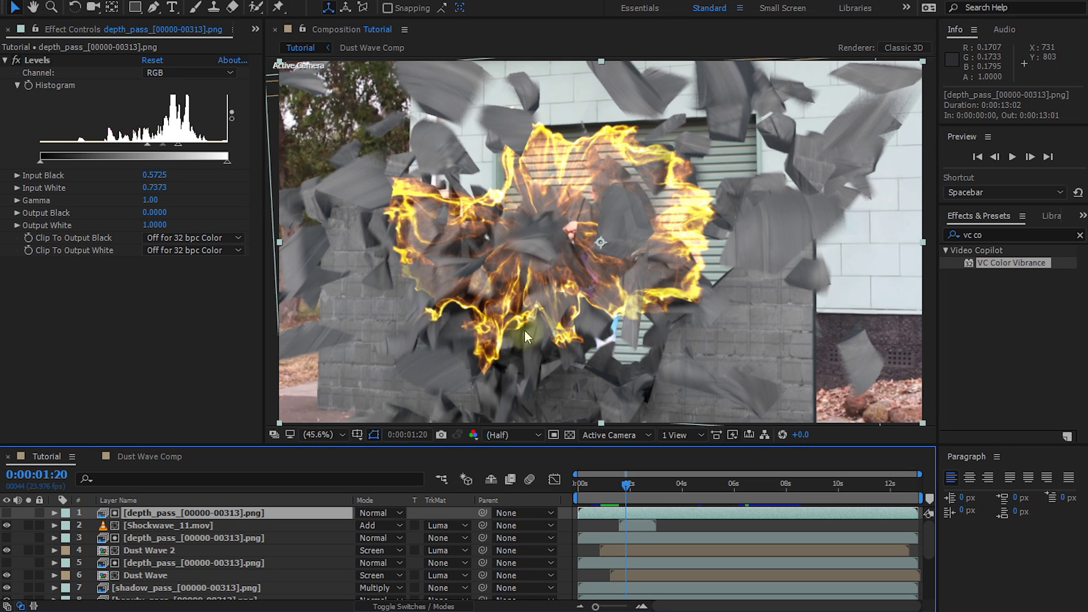
pyautogui.click(6, 513)
pyautogui.moveTo(147, 149); pyautogui.dragTo(194, 150)
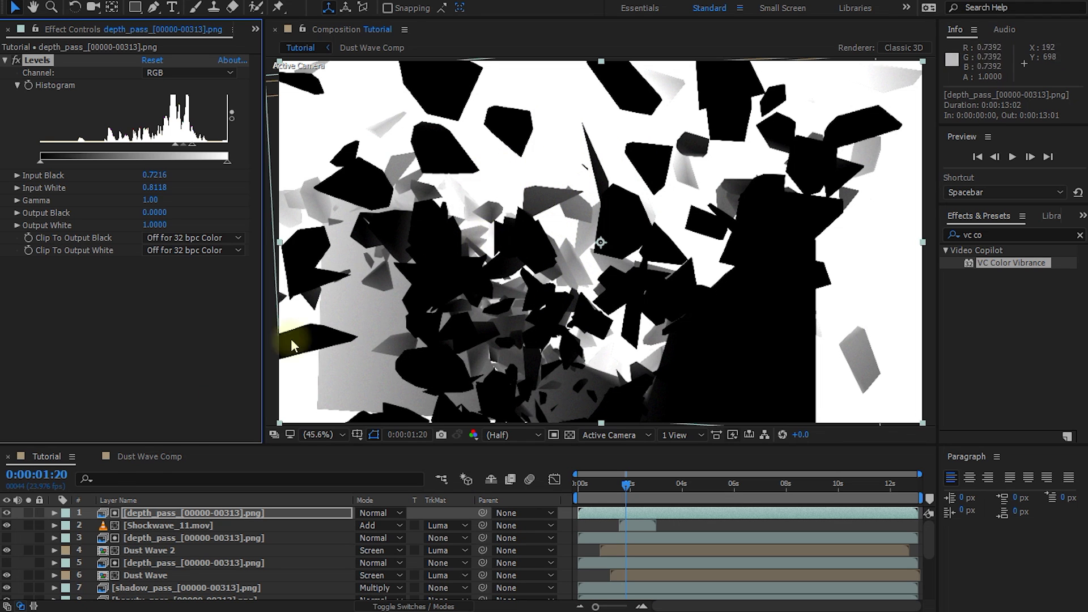
pyautogui.click(7, 513)
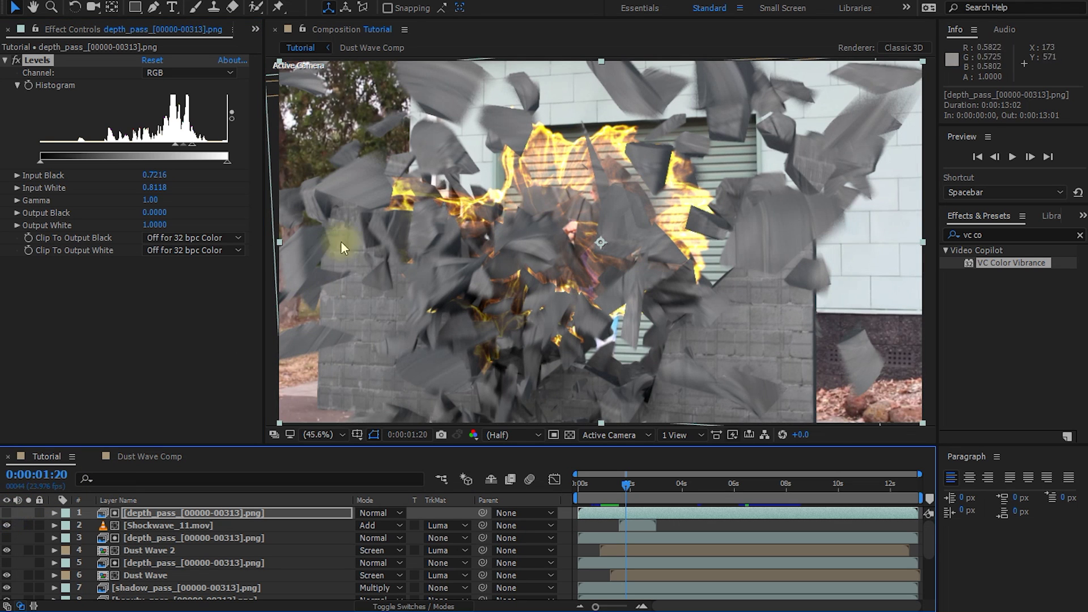
pyautogui.moveTo(175, 146); pyautogui.dragTo(200, 148)
pyautogui.click(621, 483)
pyautogui.moveTo(621, 485); pyautogui.dragTo(630, 492)
pyautogui.moveTo(183, 153)
pyautogui.mouseDown()
pyautogui.moveTo(164, 146)
pyautogui.moveTo(175, 150)
pyautogui.mouseUp()
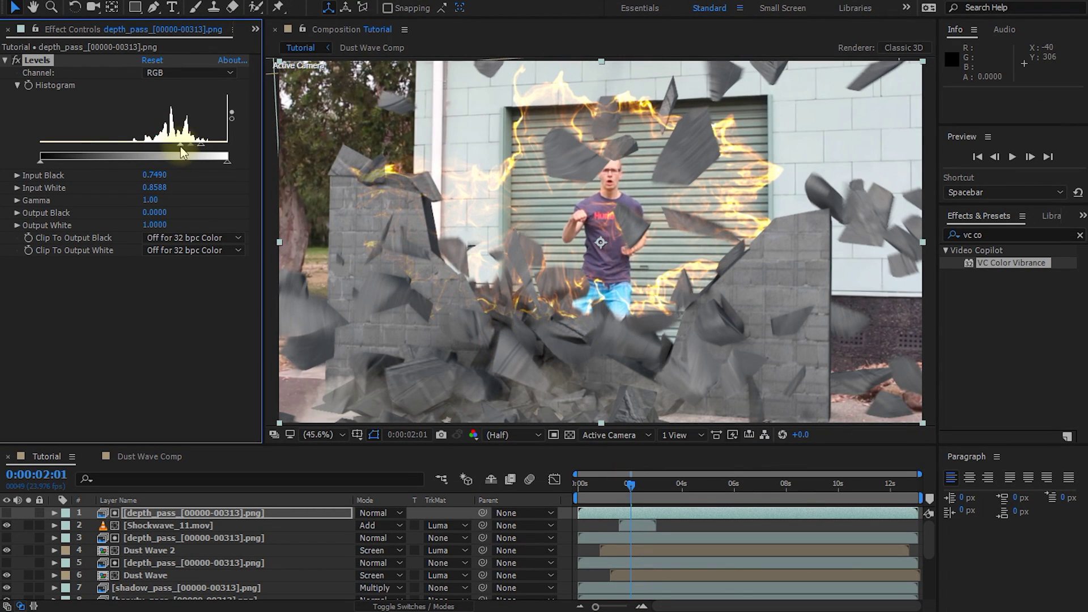
pyautogui.moveTo(628, 485)
pyautogui.mouseDown()
pyautogui.moveTo(658, 488)
pyautogui.moveTo(626, 490)
pyautogui.mouseUp()
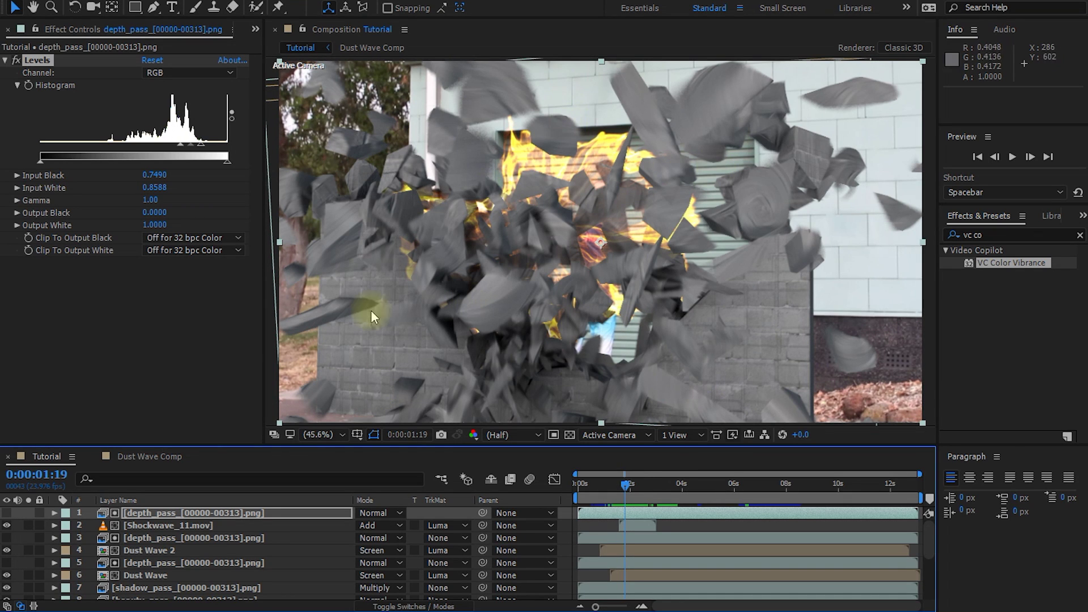
# Step: Try a Glow effect on Shockwave_11 with Glow Threshold 53.3% and Glow Radius 39.0
pyautogui.click(210, 527)
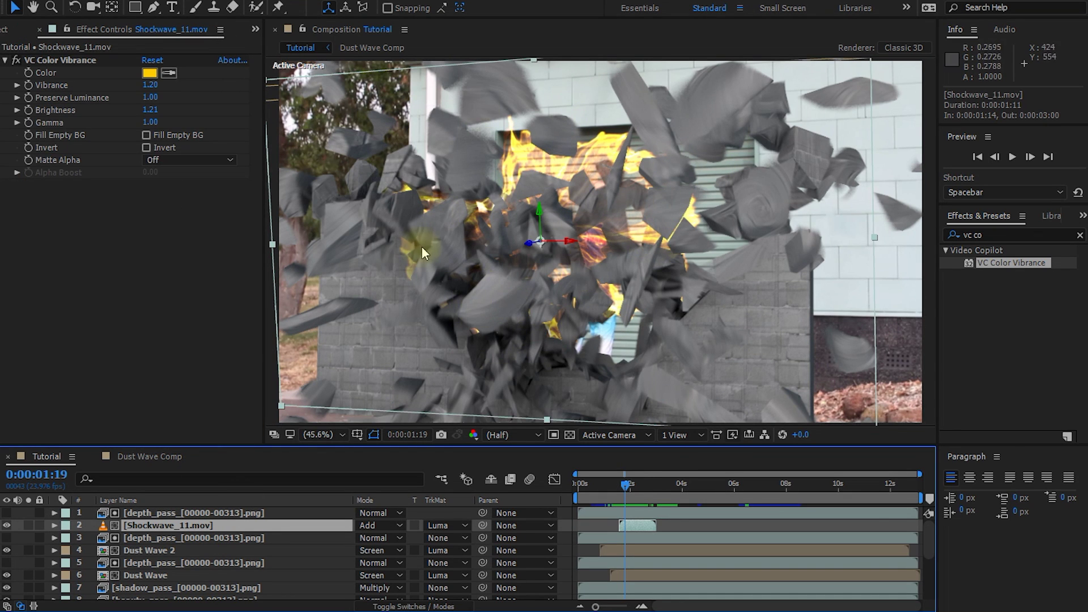
pyautogui.click(998, 234)
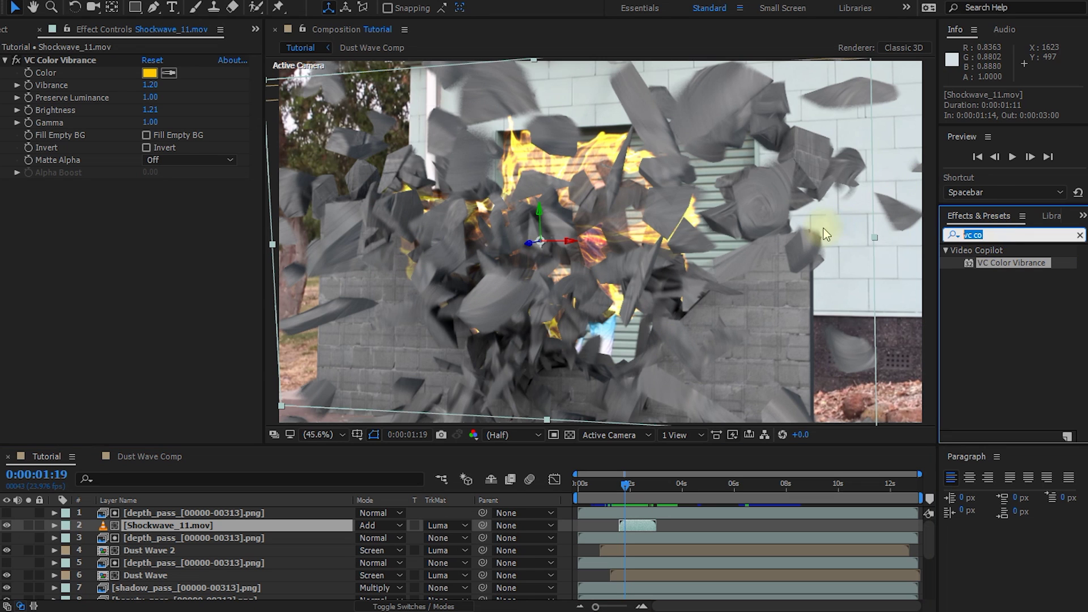
pyautogui.write('glow')
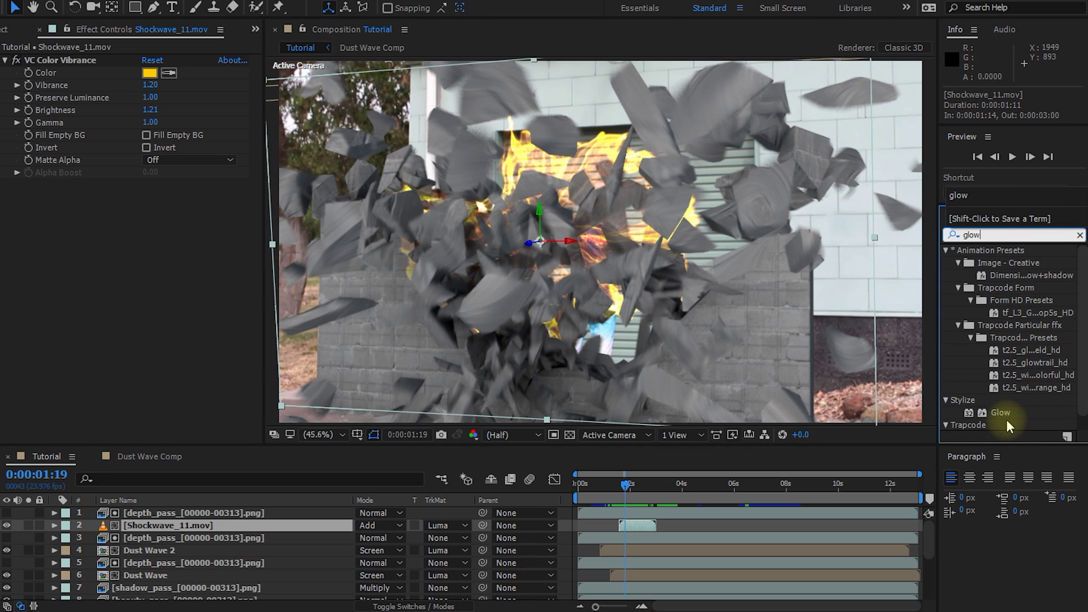
pyautogui.doubleClick(1001, 412)
pyautogui.moveTo(151, 209); pyautogui.dragTo(140, 235)
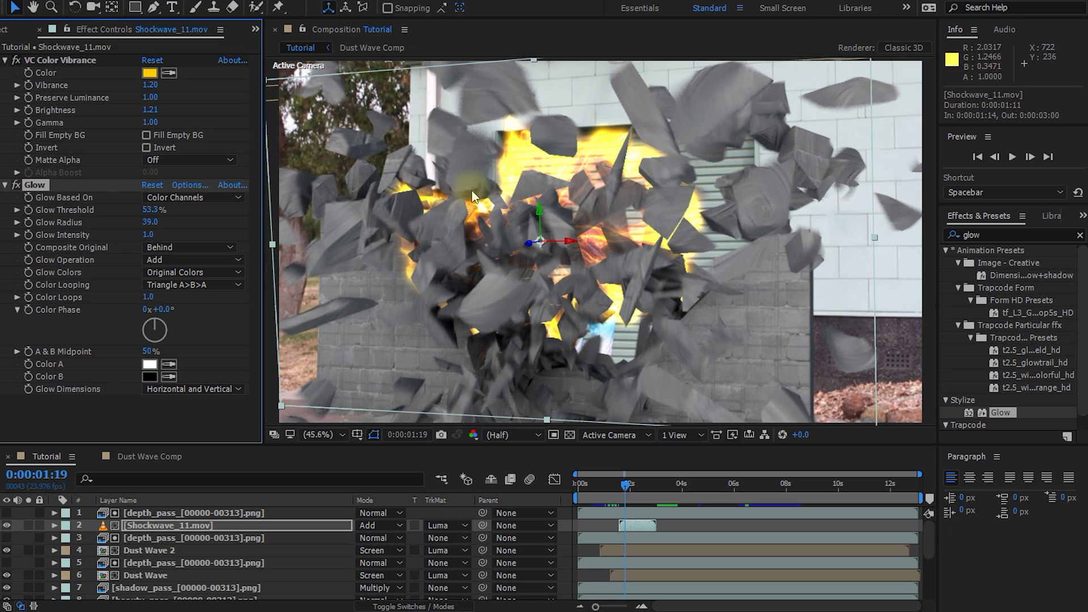
# Step: Examine the shockwave's depth matte and how it cuts off the glow around the flying debris
pyautogui.click(150, 513)
pyautogui.click(164, 527)
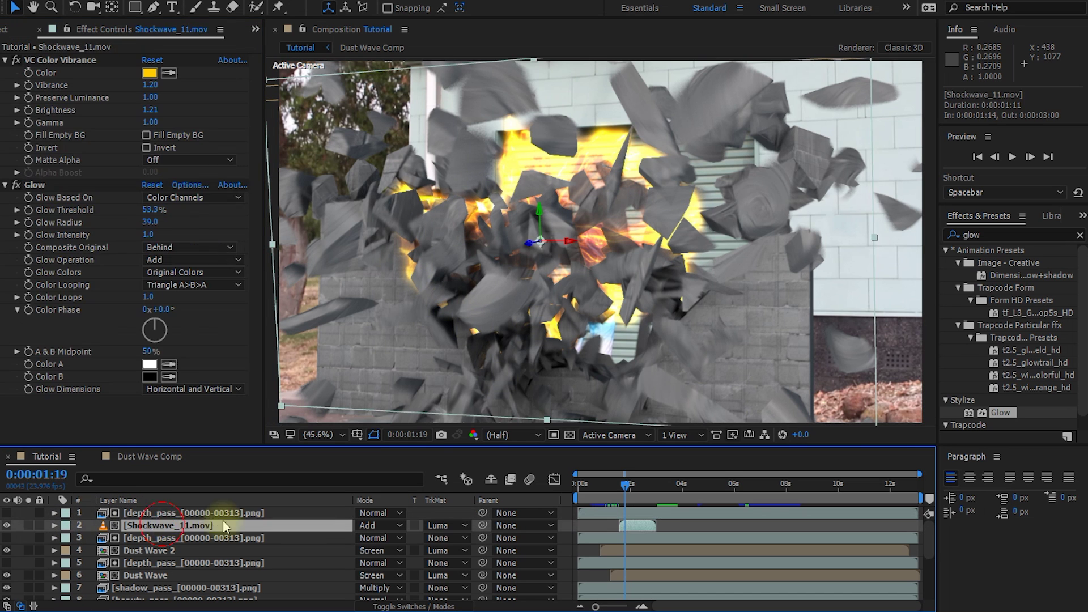
pyautogui.click(159, 513)
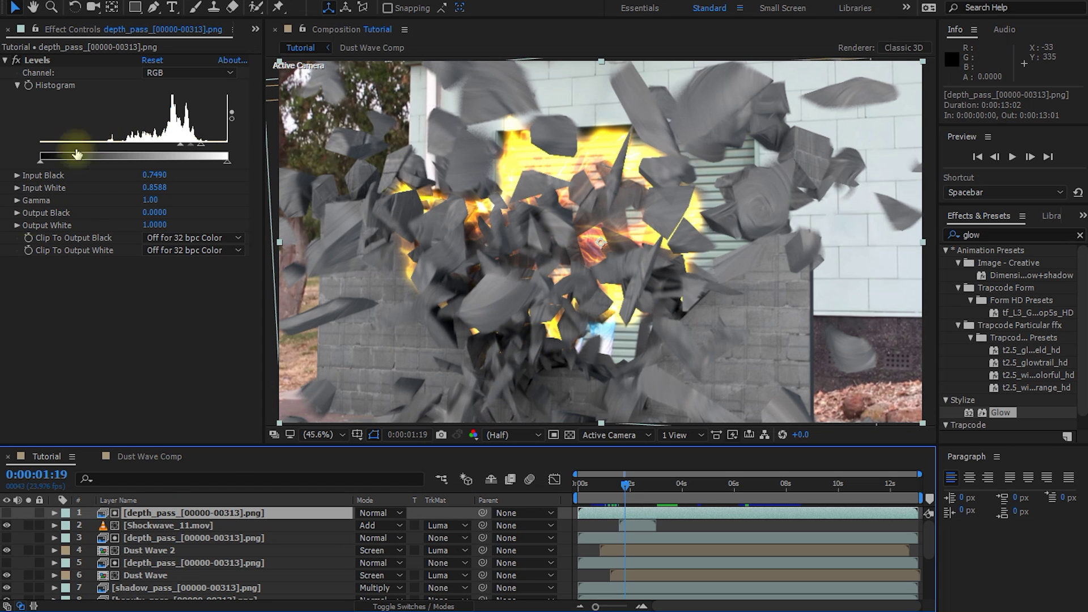
pyautogui.click(6, 512)
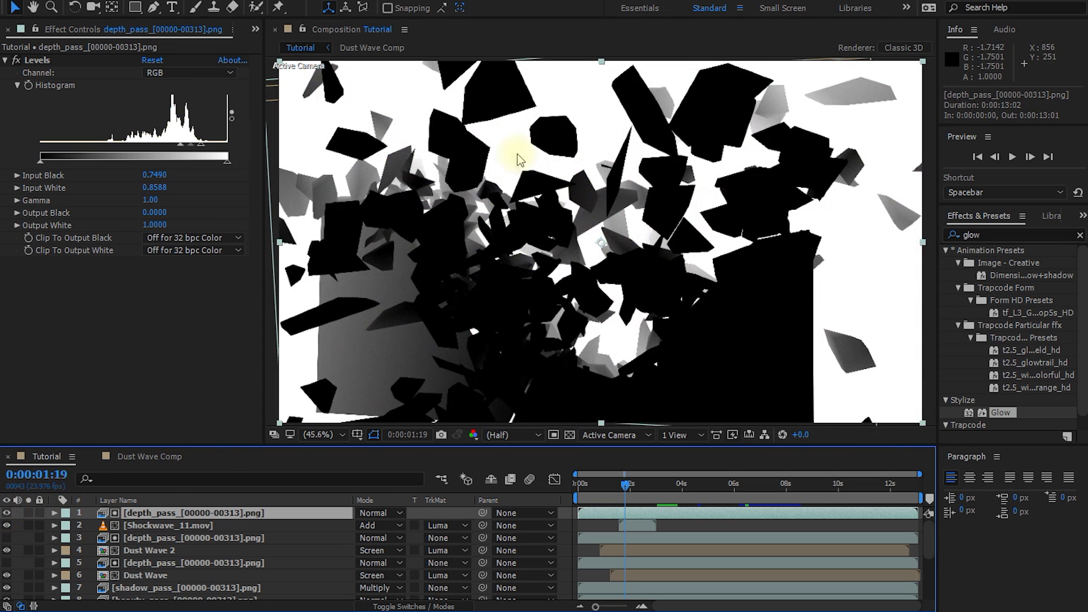
pyautogui.click(6, 512)
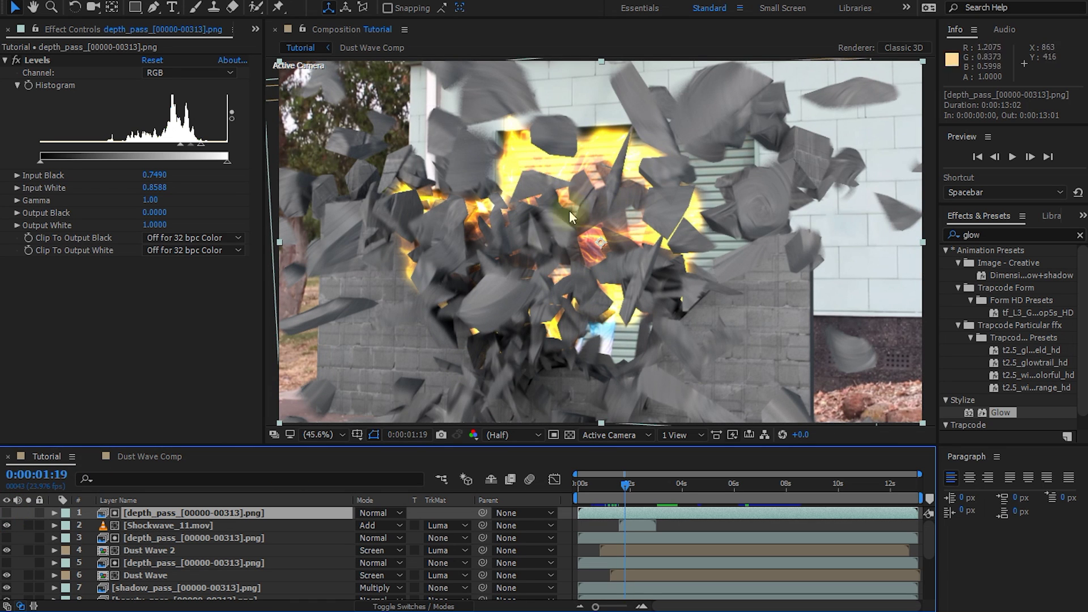
pyautogui.click(518, 323)
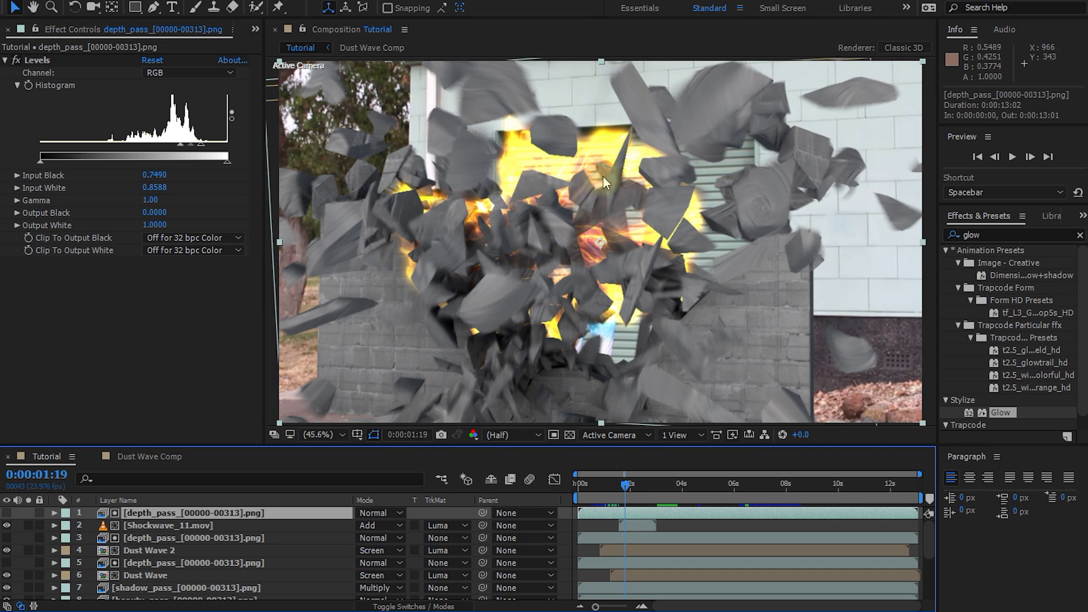
pyautogui.click(601, 89)
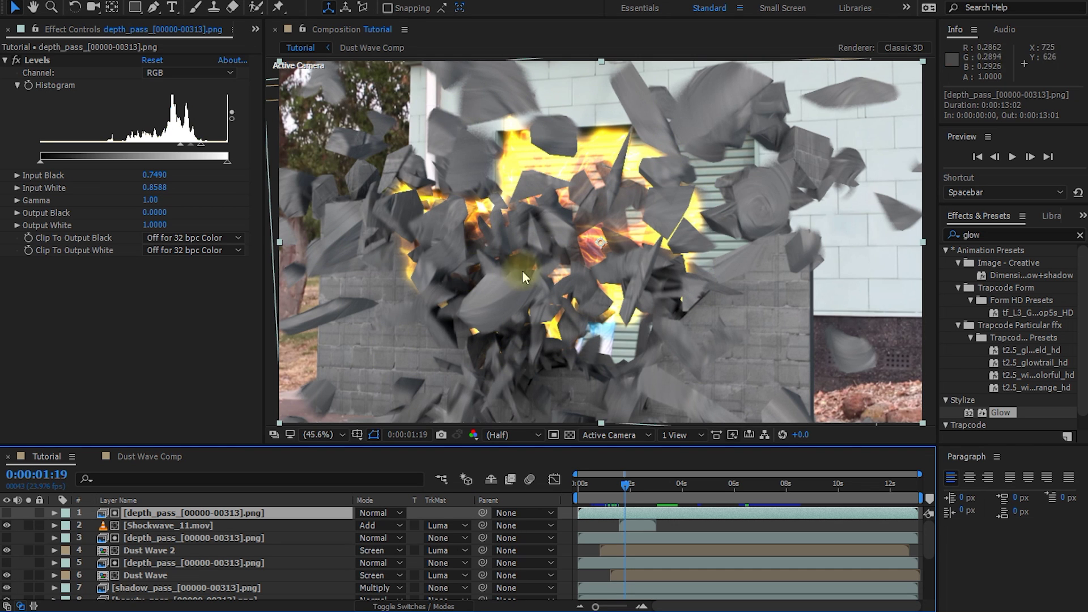
# Step: Remove the Glow effect from Shockwave_11
pyautogui.click(167, 527)
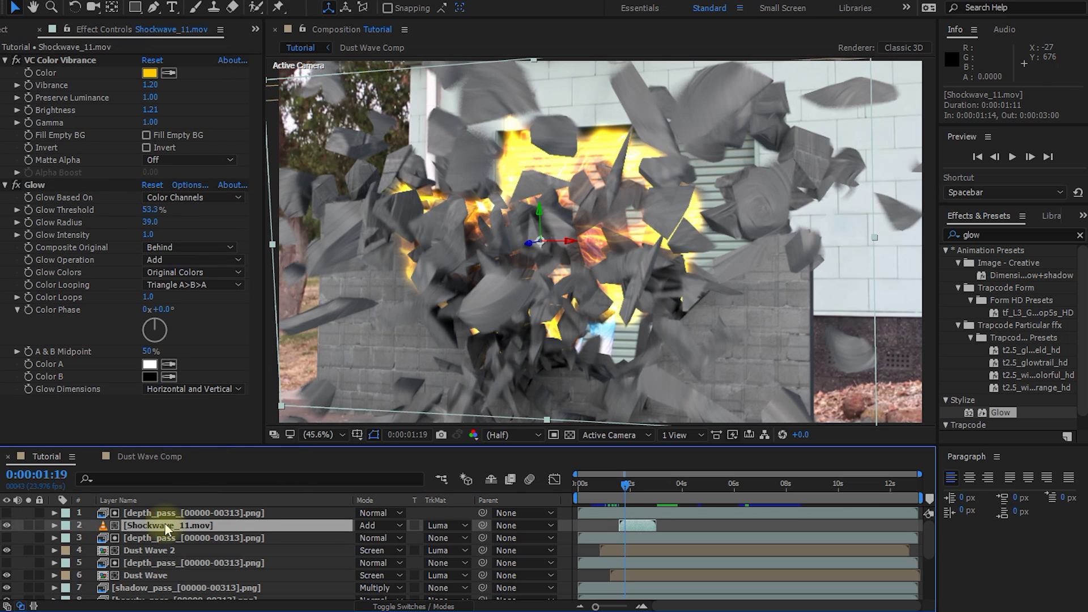
pyautogui.click(29, 187)
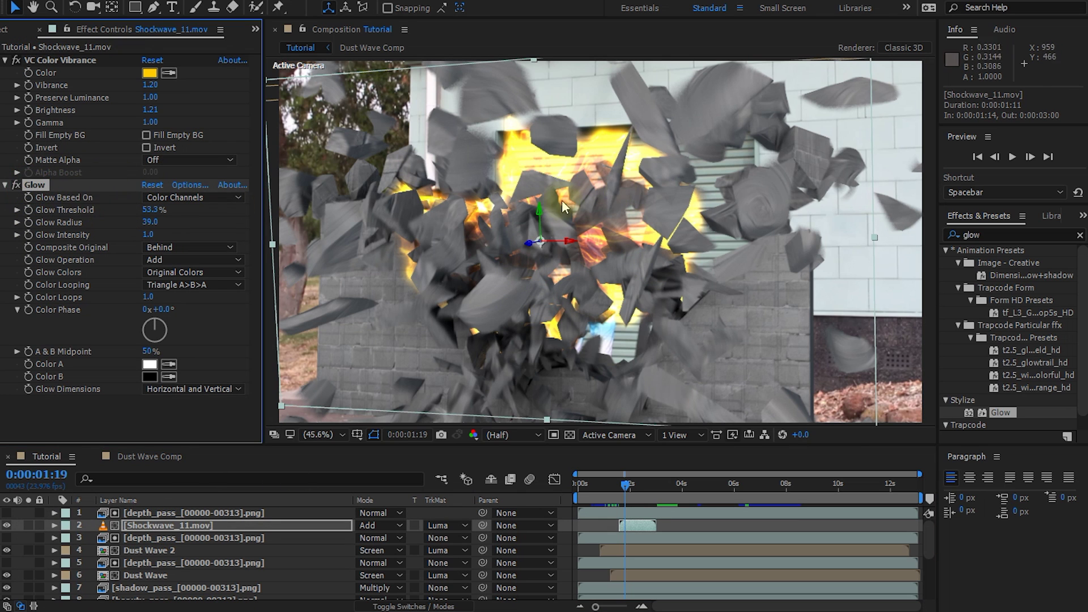
pyautogui.press('Delete')
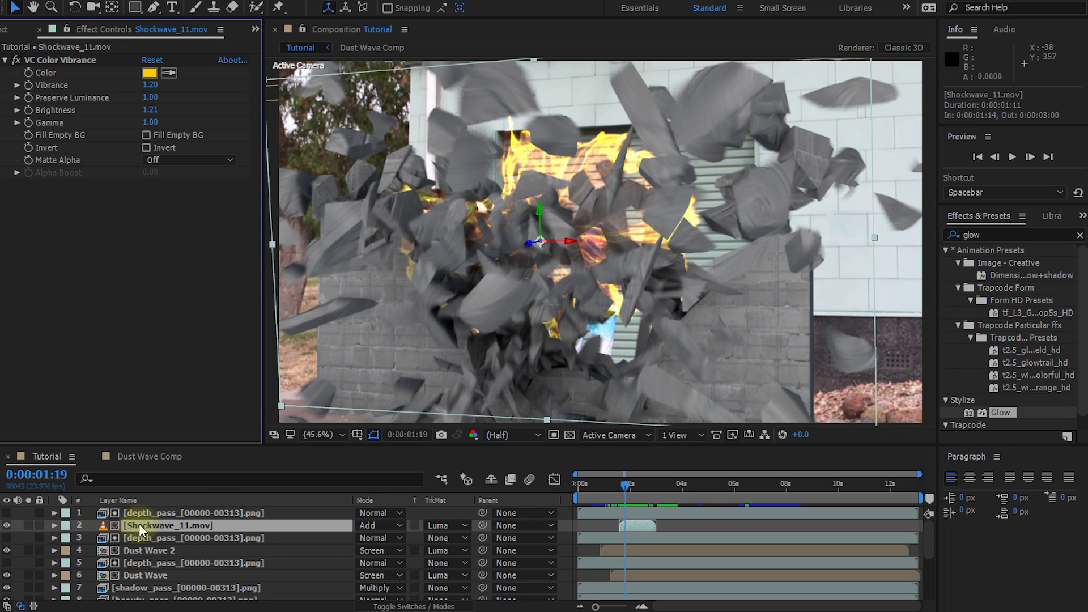
# Step: Pre-compose Shockwave_11 and its depth matte, moving all attributes into a new composition named Shockwave Comp
pyautogui.keyDown('shift'); pyautogui.click(149, 516); pyautogui.keyUp('shift')
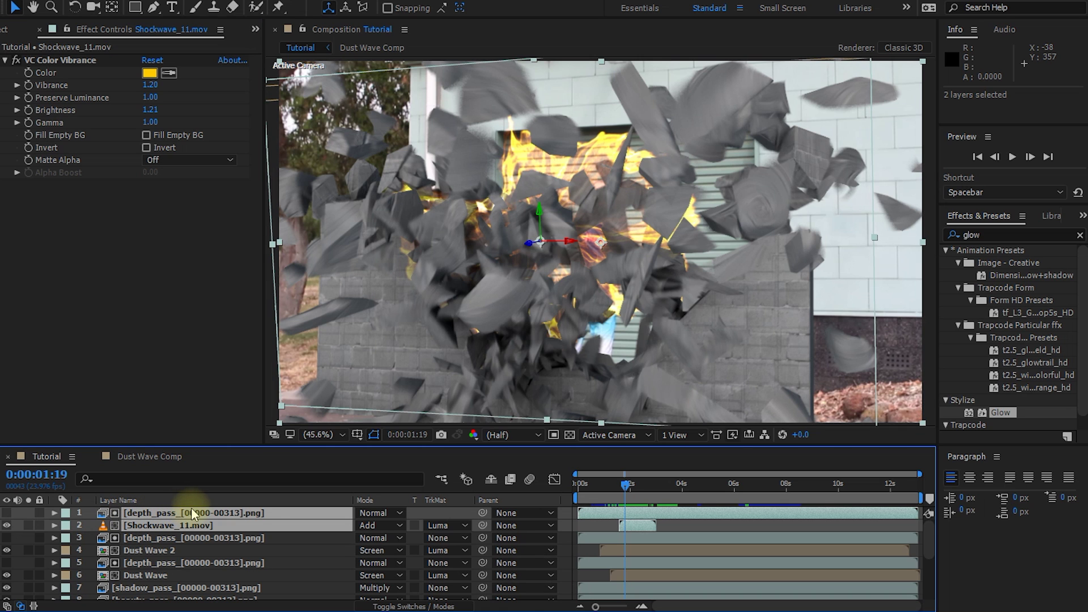
pyautogui.hotkey('ctrl', 'shift', 'c')
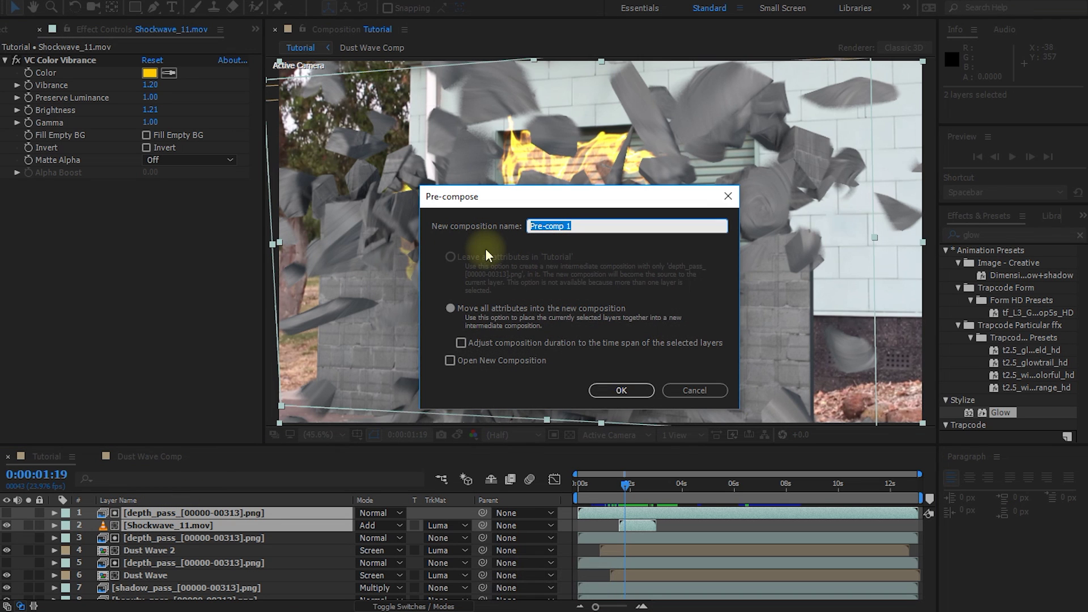
pyautogui.write('Shockwave Comp')
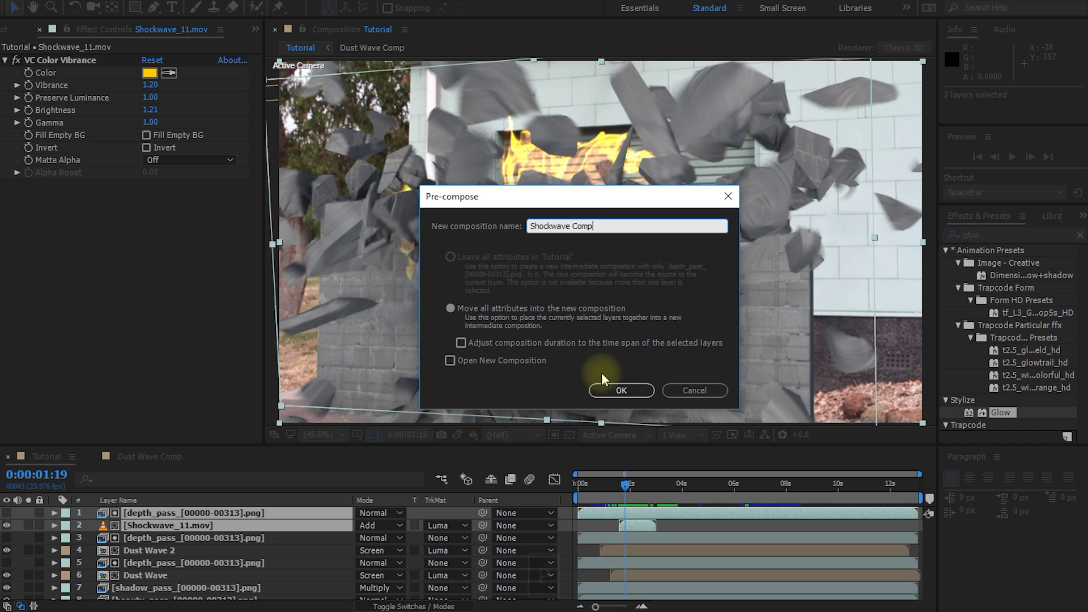
pyautogui.click(613, 389)
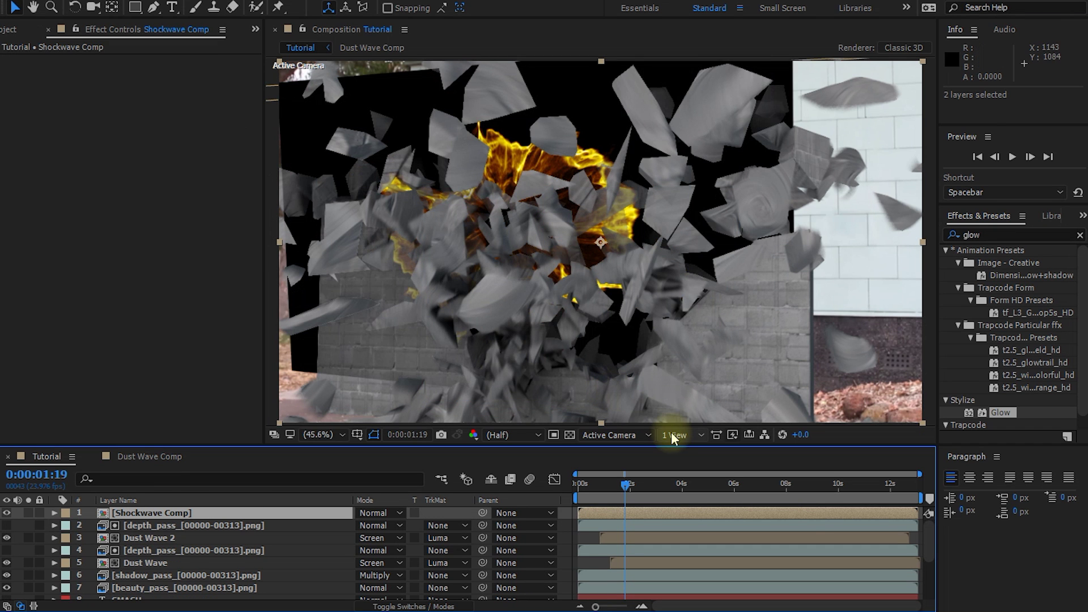
# Step: Check the contents of Shockwave Comp, then enable Collapse Transformations on its layer in the Tutorial composition
pyautogui.moveTo(627, 486)
pyautogui.mouseDown()
pyautogui.moveTo(663, 490)
pyautogui.moveTo(596, 487)
pyautogui.moveTo(626, 487)
pyautogui.mouseUp()
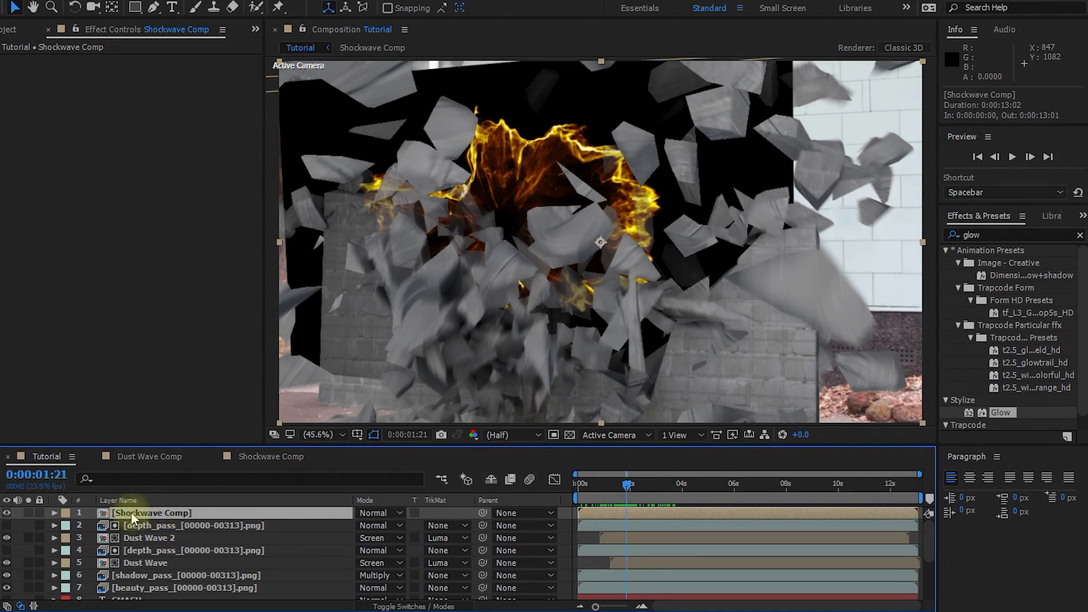
pyautogui.doubleClick(138, 512)
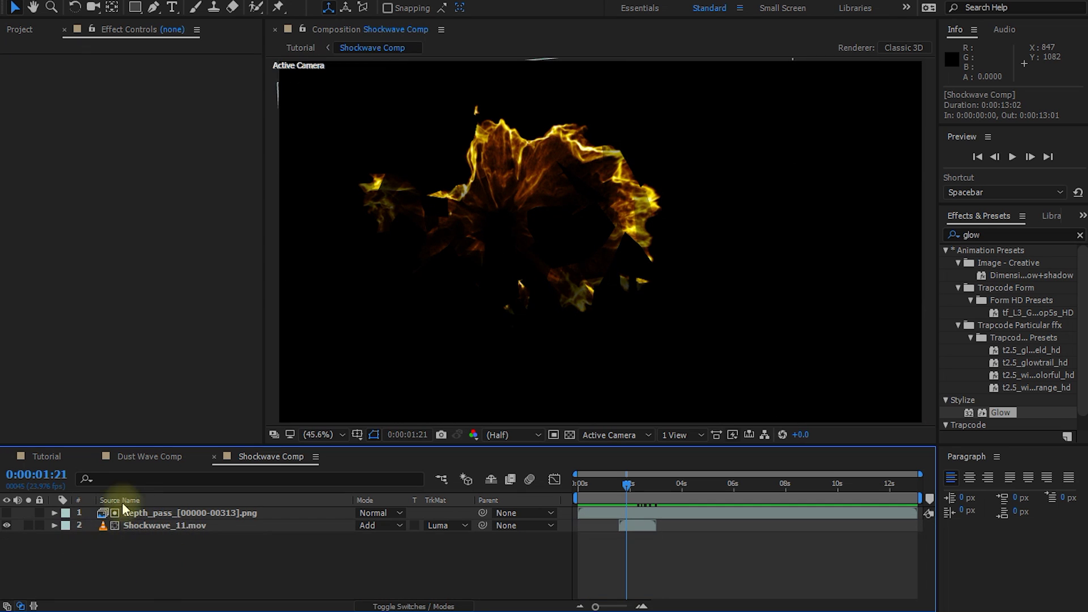
pyautogui.click(295, 49)
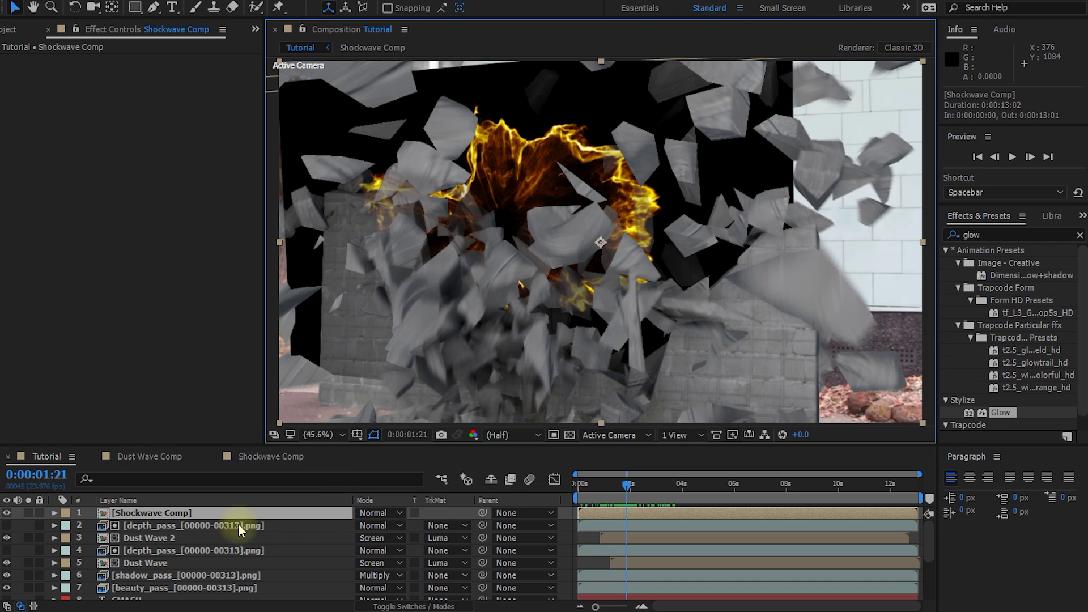
pyautogui.click(141, 514)
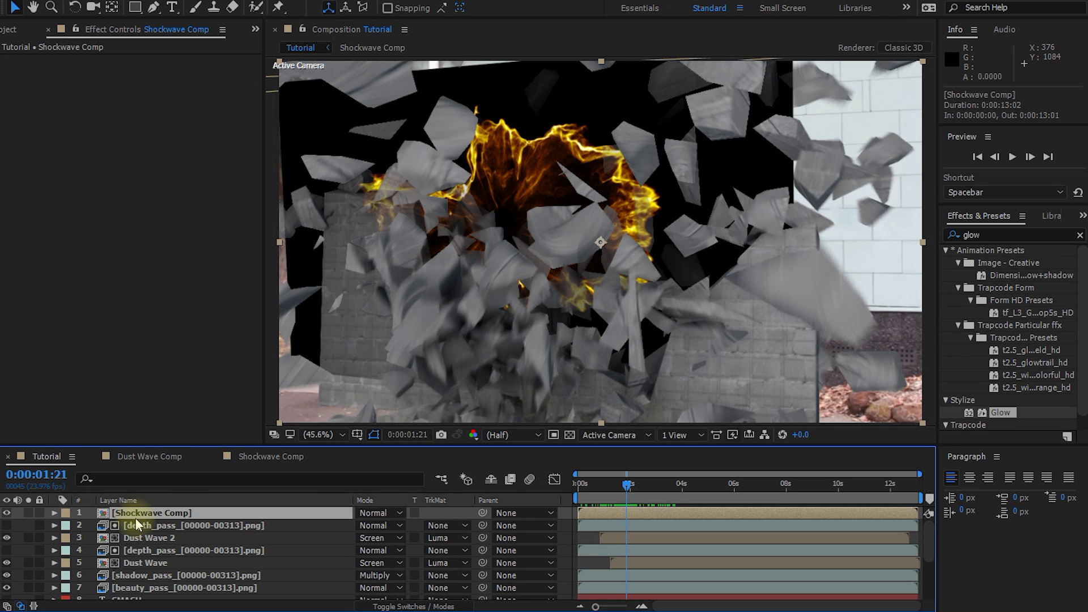
pyautogui.press('F4')
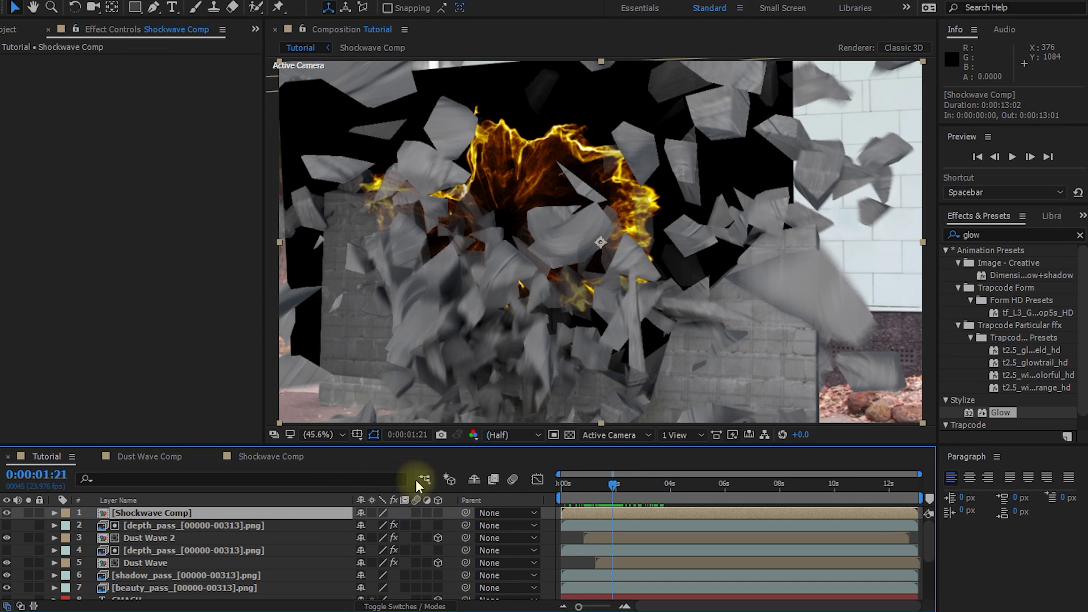
pyautogui.click(370, 513)
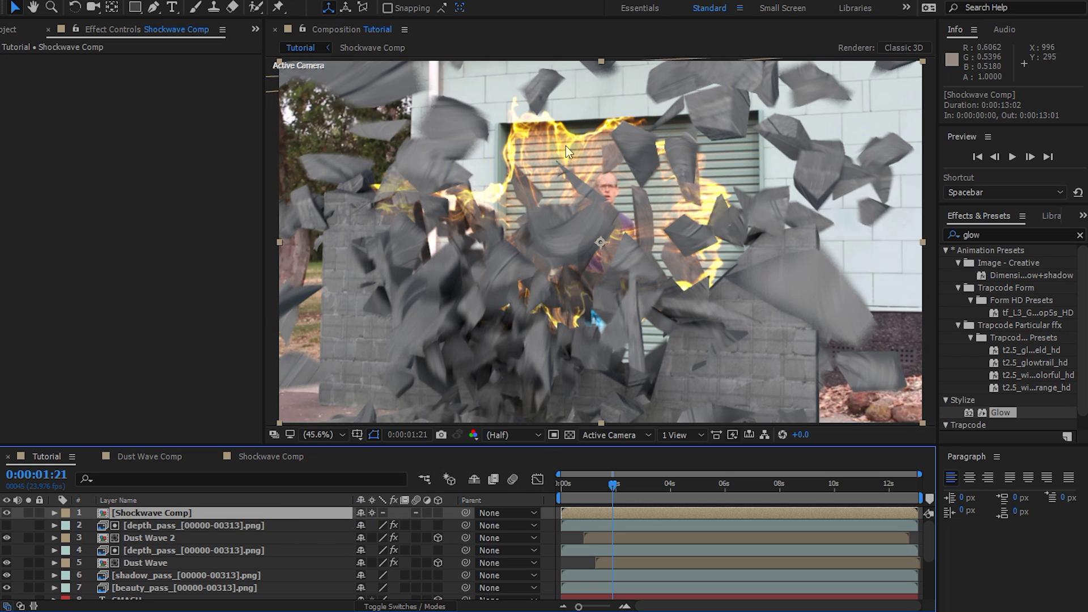
# Step: Solo Shockwave Comp to examine the matted shockwave by itself around 0:00:01:21, and unsolo it
pyautogui.moveTo(612, 484)
pyautogui.mouseDown()
pyautogui.moveTo(594, 482)
pyautogui.moveTo(616, 485)
pyautogui.moveTo(607, 488)
pyautogui.mouseUp()
pyautogui.click(52, 452)
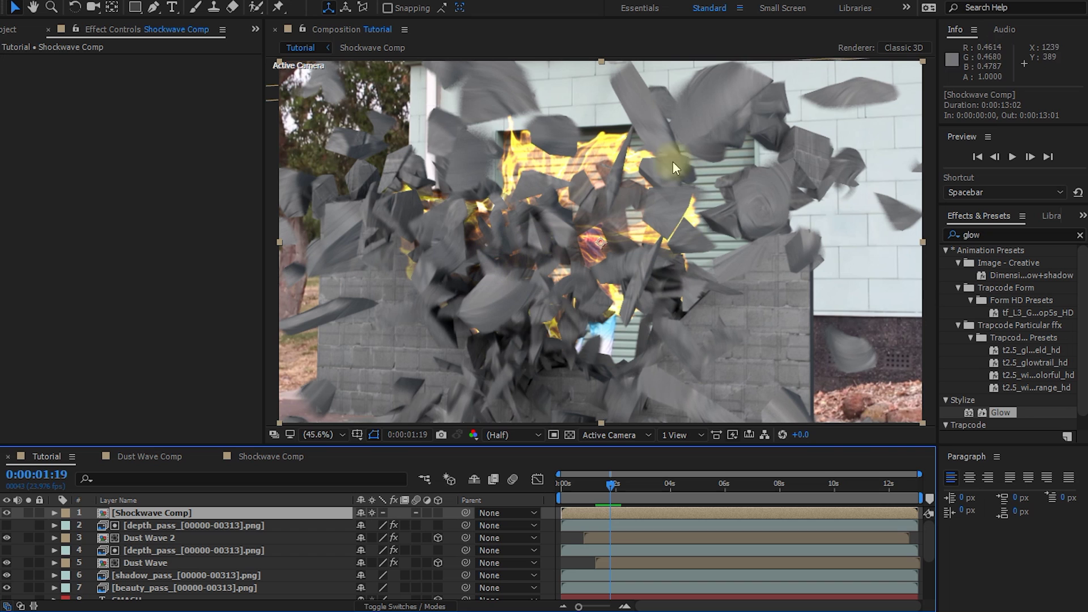
pyautogui.click(27, 512)
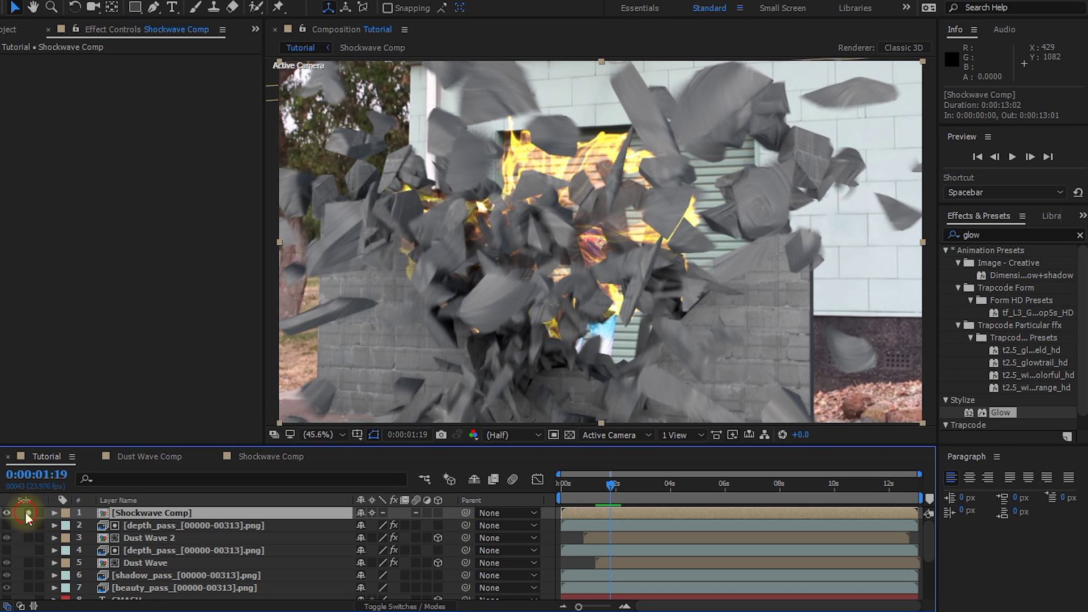
pyautogui.moveTo(615, 485)
pyautogui.mouseDown()
pyautogui.moveTo(604, 484)
pyautogui.moveTo(615, 485)
pyautogui.mouseUp()
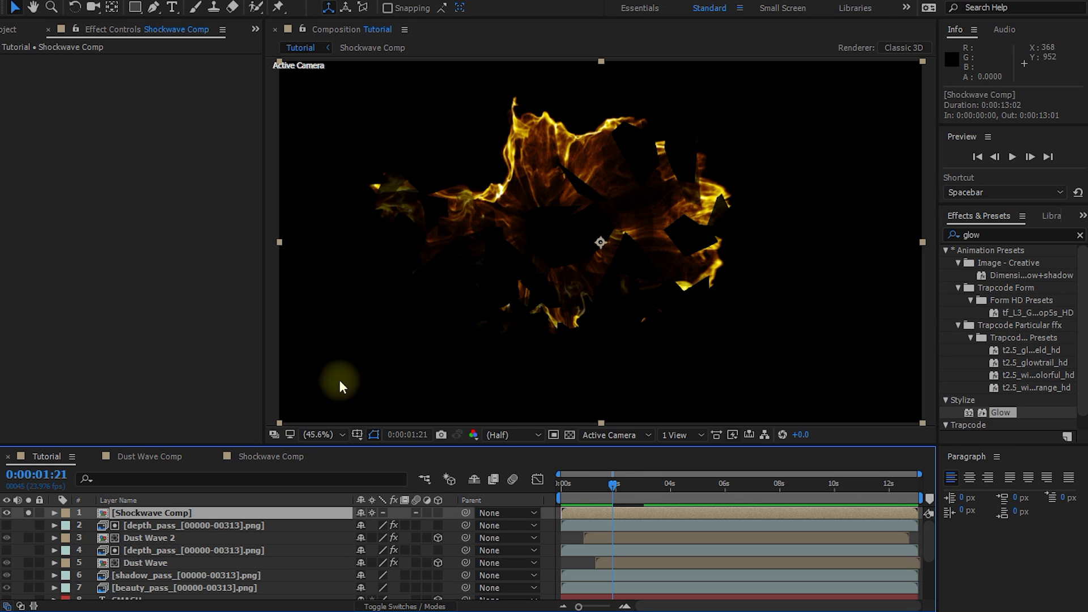
pyautogui.click(29, 513)
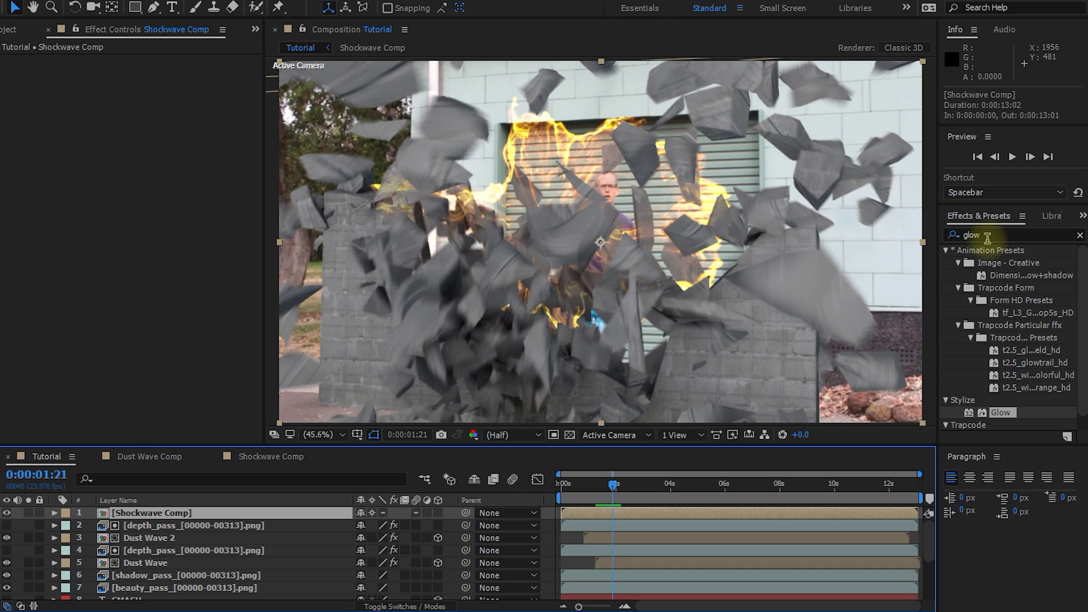
# Step: Apply a Glow effect to Shockwave Comp and set the layer's blending mode to Add
pyautogui.doubleClick(998, 413)
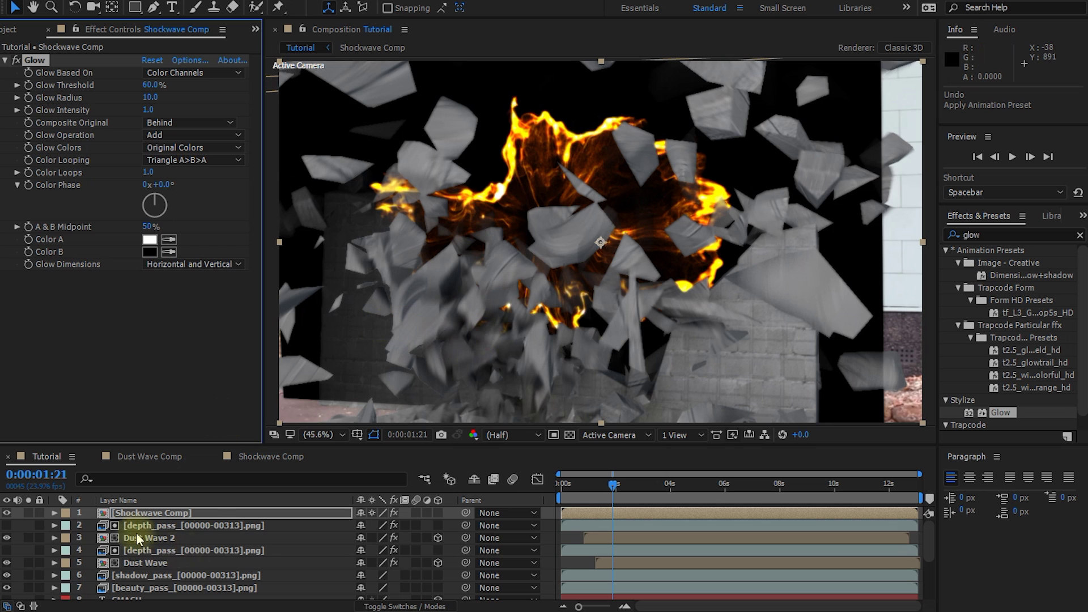
pyautogui.click(182, 514)
pyautogui.press('F4')
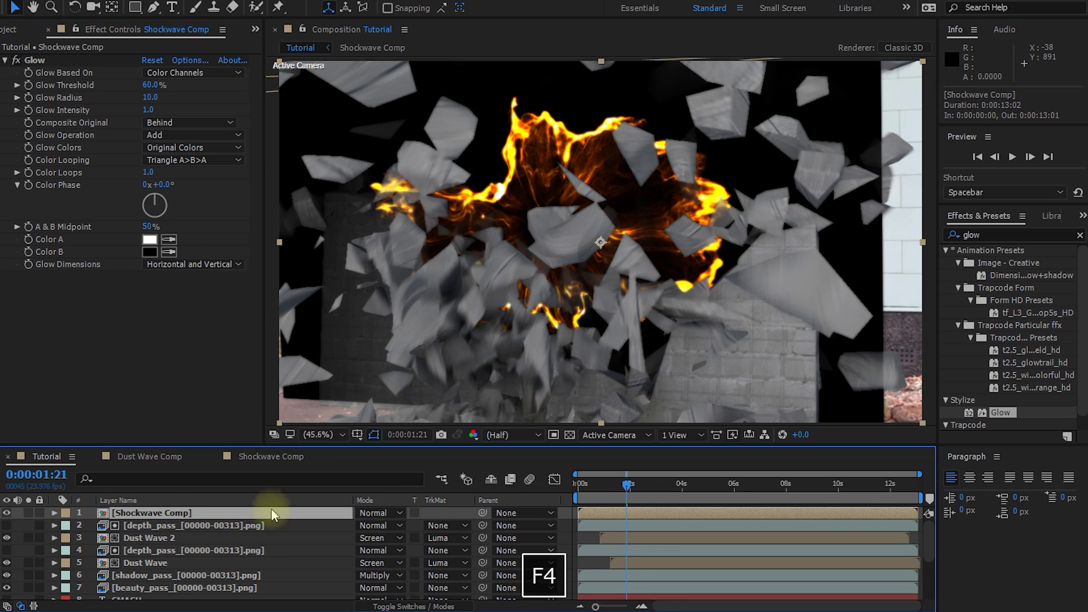
pyautogui.click(385, 512)
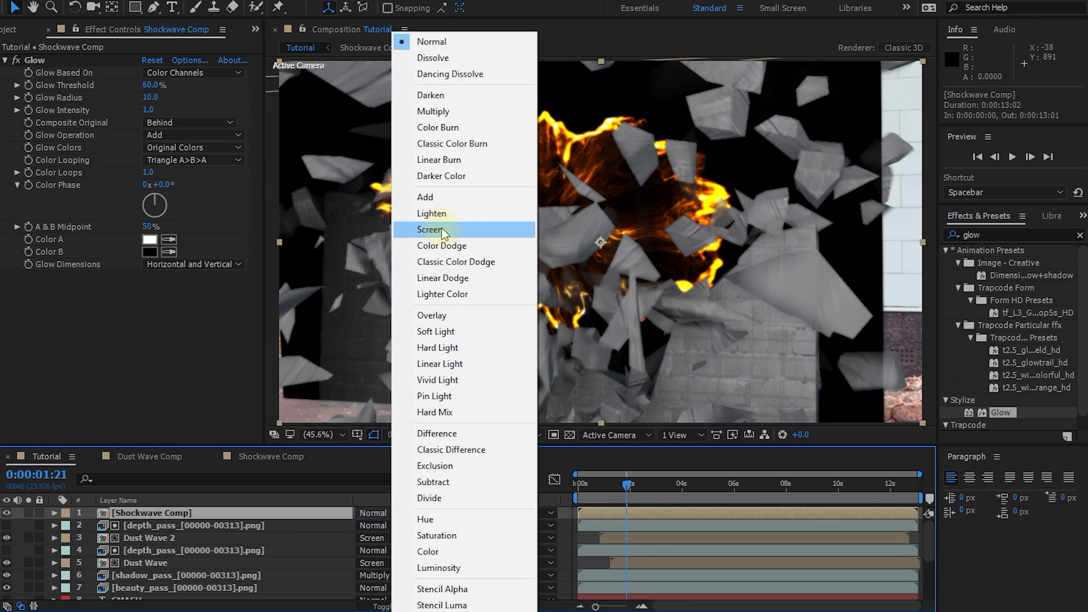
pyautogui.click(446, 199)
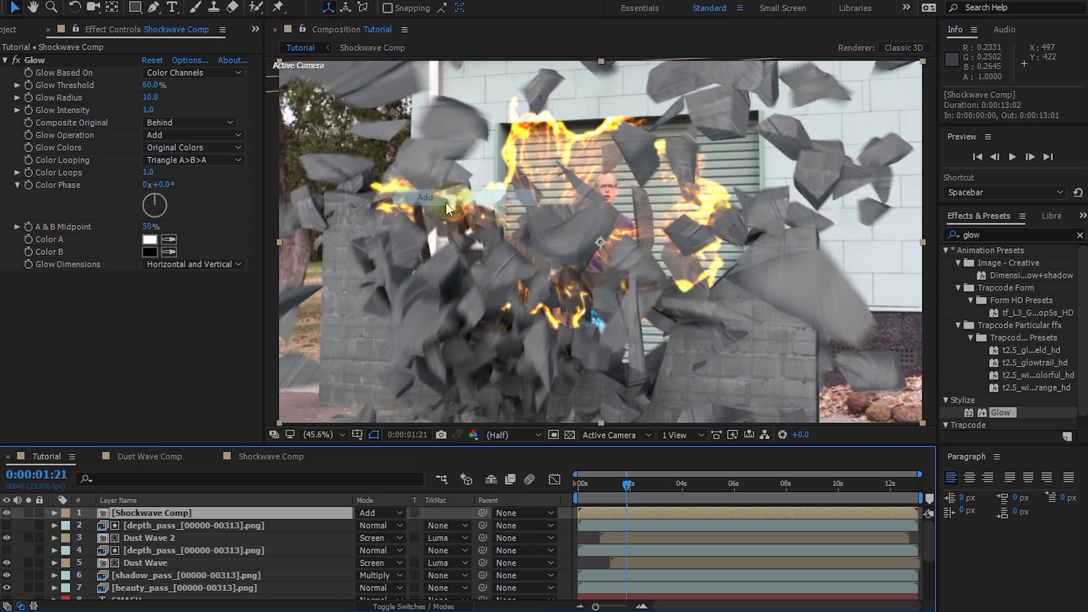
# Step: Set the Shockwave Comp glow to Glow Threshold 43.1%, Glow Radius 310.0 and Glow Intensity 1.4
pyautogui.moveTo(150, 86); pyautogui.dragTo(193, 97)
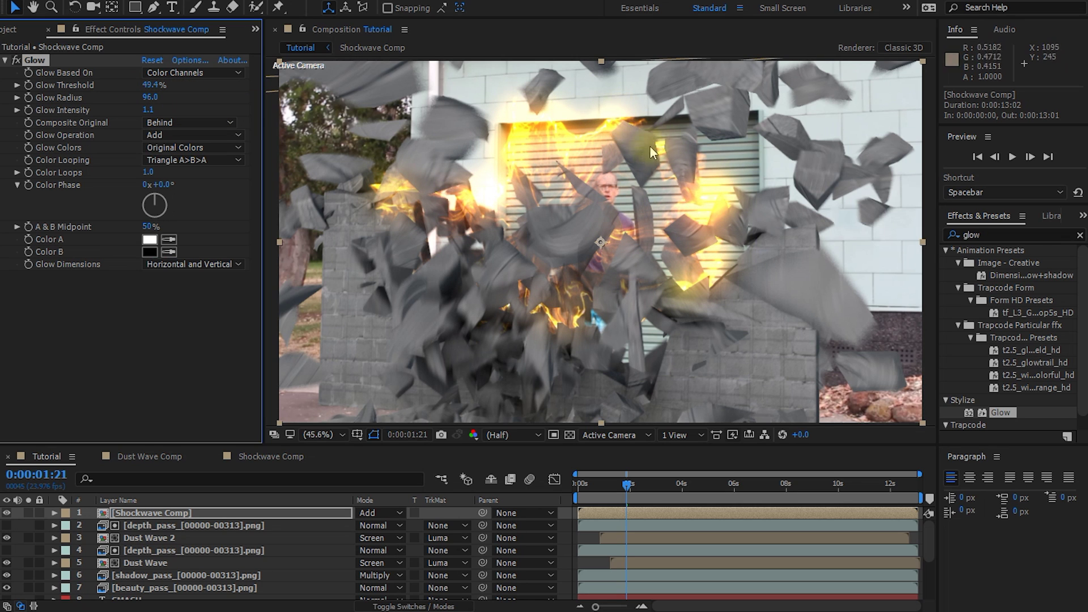
pyautogui.click(162, 102)
pyautogui.moveTo(169, 96); pyautogui.dragTo(337, 102)
pyautogui.click(157, 94)
pyautogui.moveTo(157, 94)
pyautogui.mouseDown()
pyautogui.moveTo(113, 85)
pyautogui.moveTo(180, 99)
pyautogui.moveTo(154, 102)
pyautogui.moveTo(169, 113)
pyautogui.moveTo(147, 110)
pyautogui.mouseUp()
pyautogui.click(152, 104)
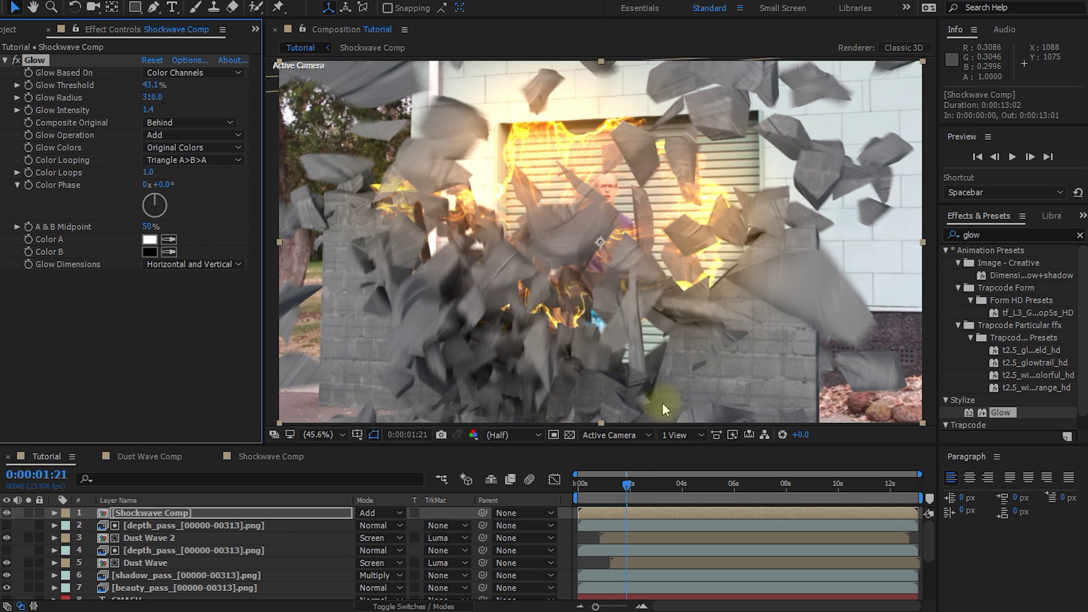
# Step: Add an adjustment layer above Shockwave Comp and name it Colour Grading, with the playhead at 0:00:00:00
pyautogui.moveTo(622, 484); pyautogui.dragTo(577, 492)
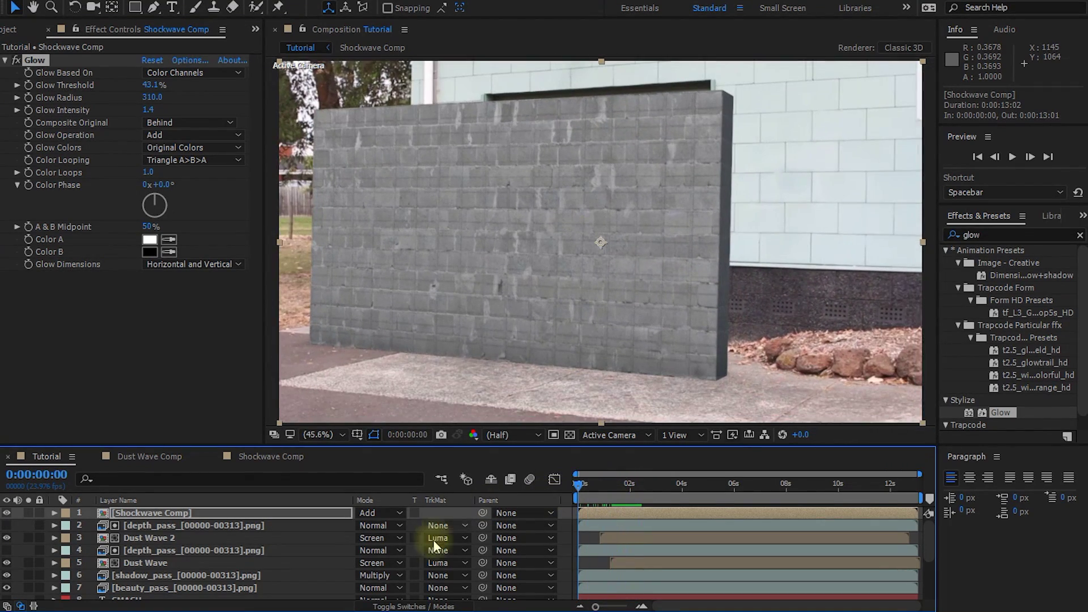
pyautogui.click(578, 393)
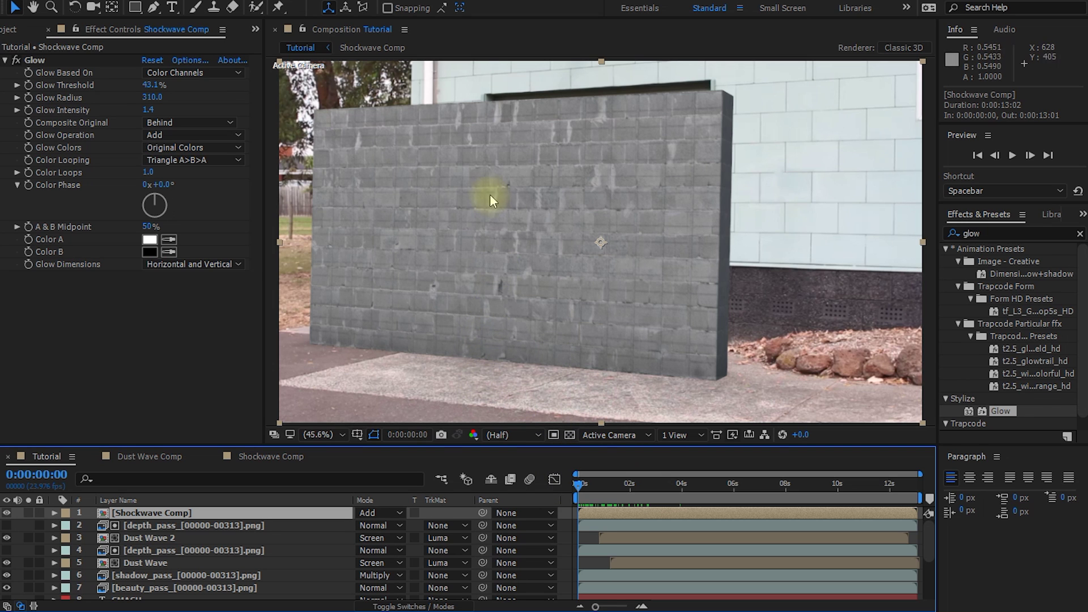
pyautogui.rightClick(570, 507)
pyautogui.moveTo(595, 527)
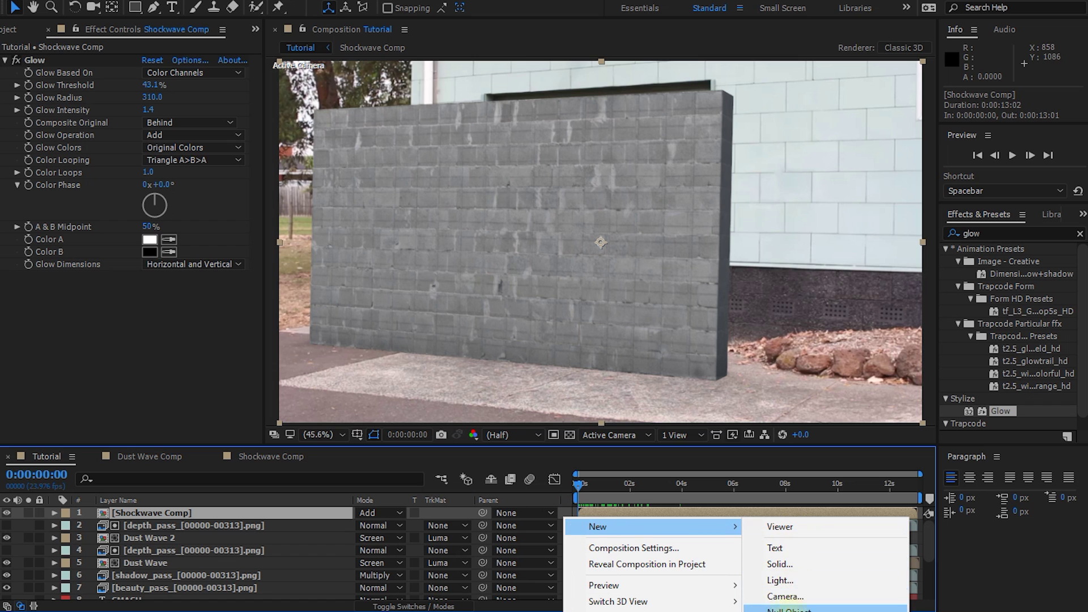
pyautogui.click(793, 611)
pyautogui.press('Return')
pyautogui.write('Colour Grading')
pyautogui.press('Return')
# Step: Apply Curves to the Colour Grading layer and raise the RGB highlights while anchoring the shadows
pyautogui.click(994, 233)
pyautogui.write('curves')
pyautogui.doubleClick(992, 300)
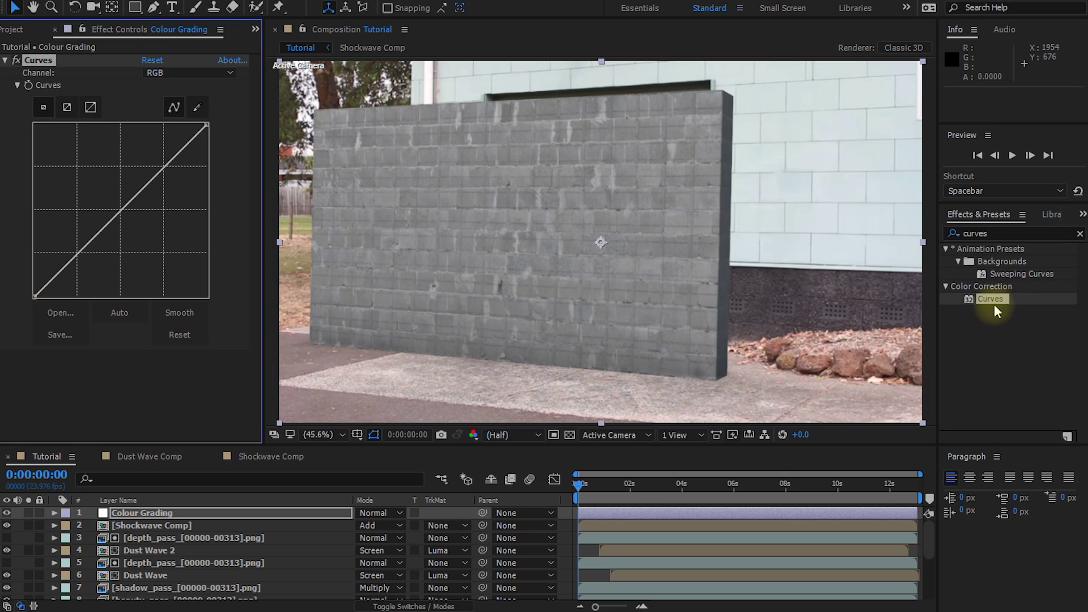
pyautogui.moveTo(152, 177); pyautogui.dragTo(145, 173)
pyautogui.click(71, 260)
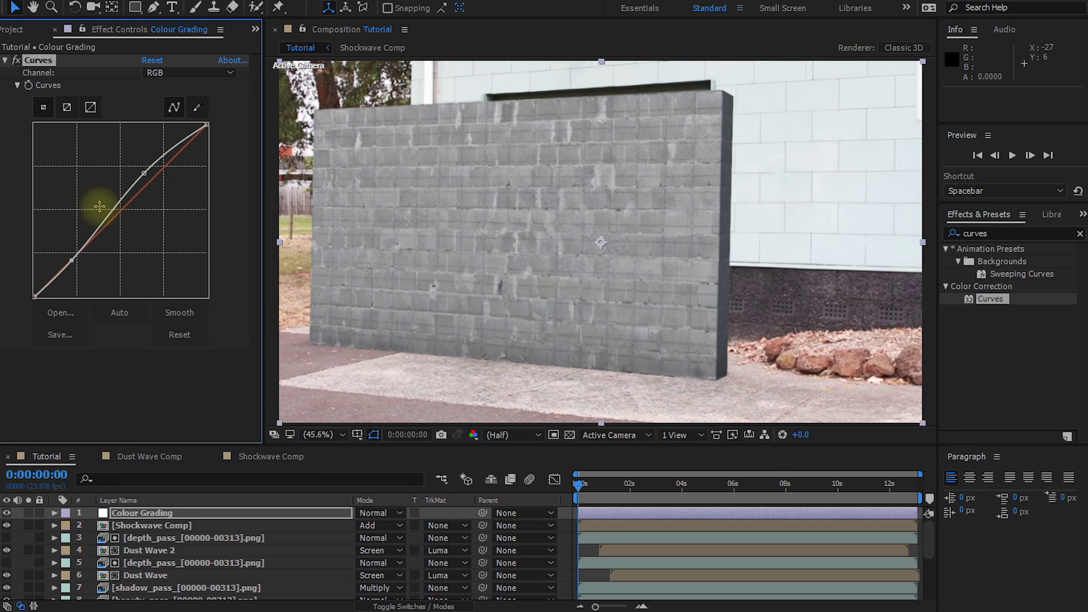
# Step: Raise the Blue channel's upper midtones slightly and lift the Green channel's shadows in the Curves effect
pyautogui.click(199, 73)
pyautogui.click(182, 137)
pyautogui.moveTo(158, 165); pyautogui.dragTo(153, 173)
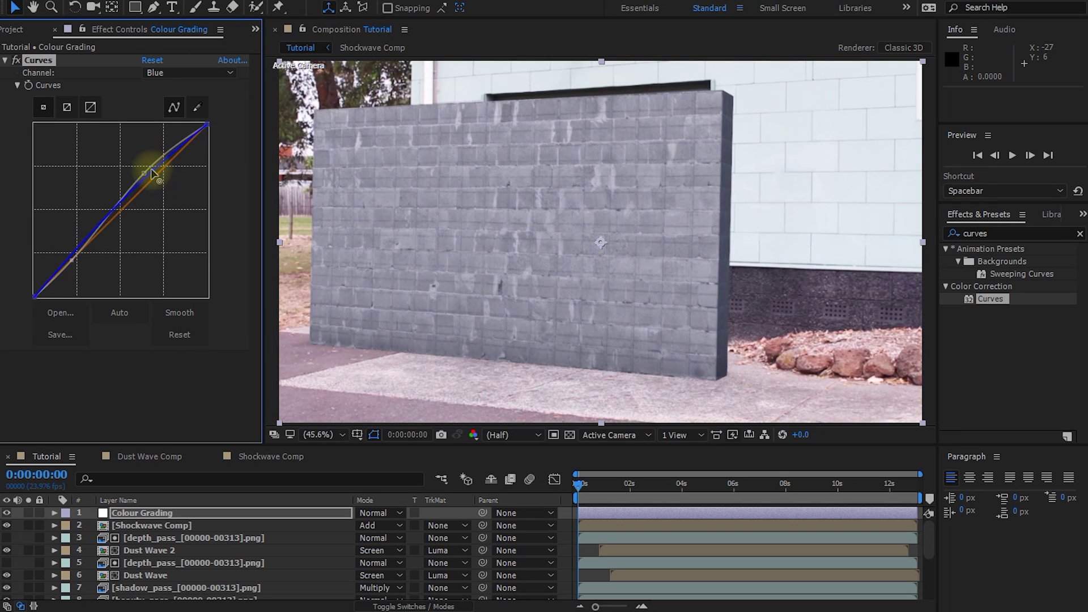
pyautogui.click(199, 73)
pyautogui.click(182, 118)
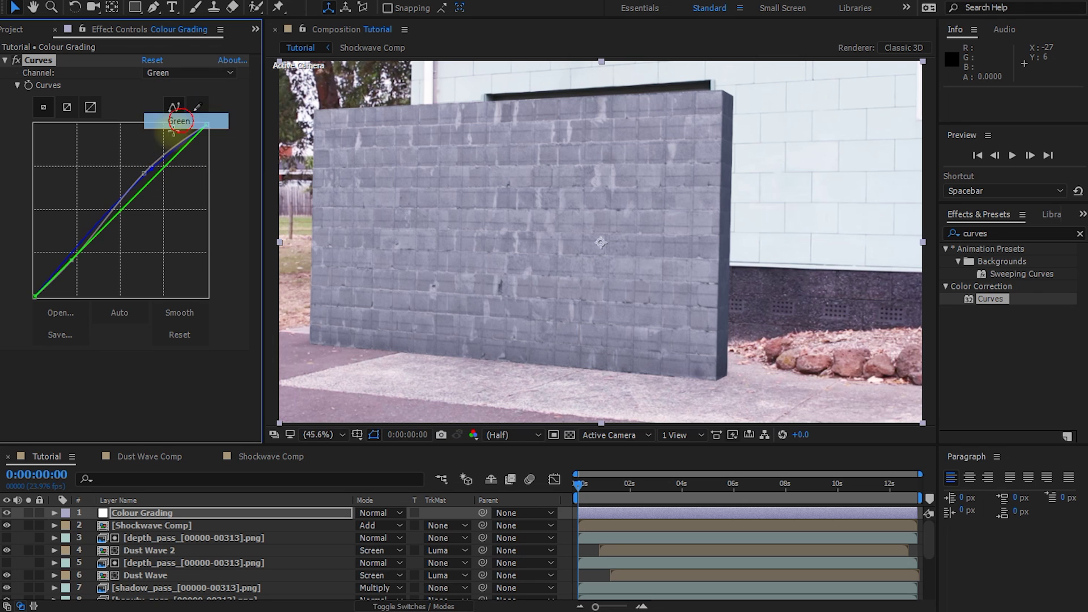
pyautogui.moveTo(69, 262); pyautogui.dragTo(95, 236)
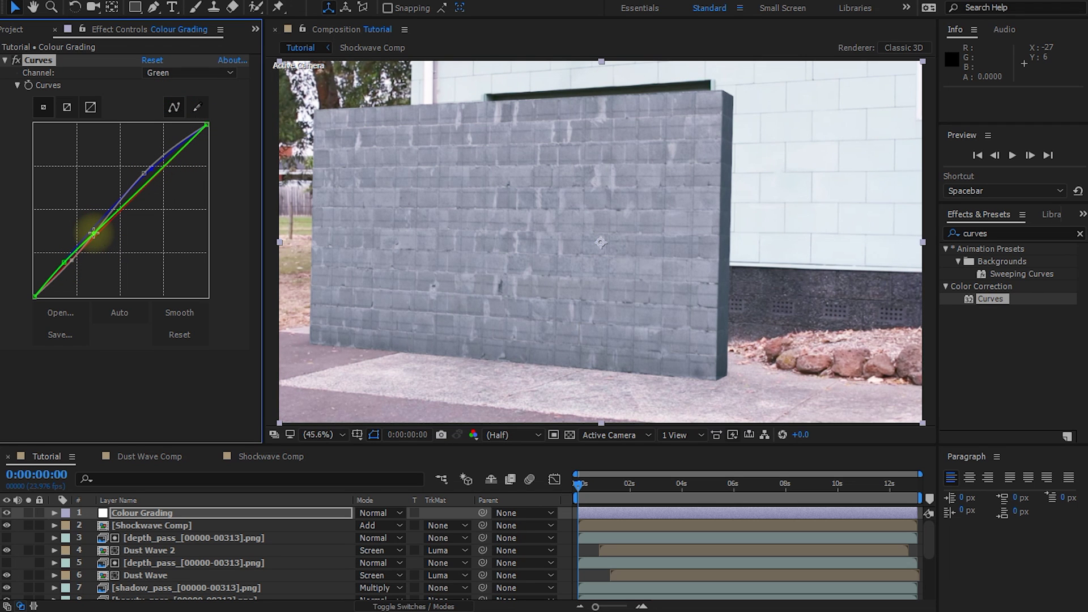
# Step: Look through the layer stack under Colour Grading and play back the graded composition from the start
pyautogui.click(152, 513)
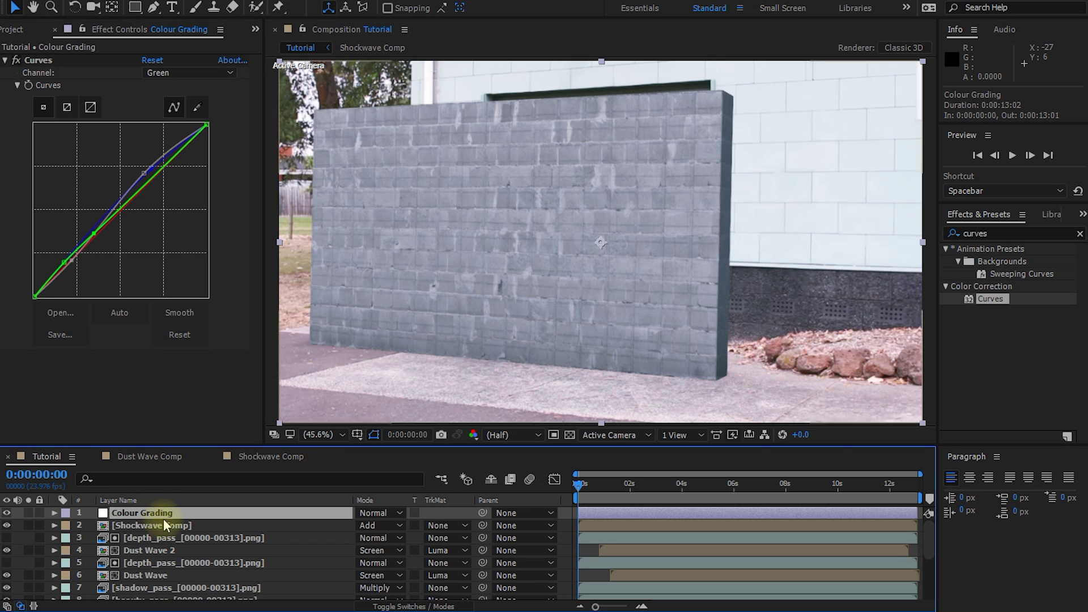
pyautogui.scroll(-3, 155, 520)
pyautogui.scroll(-2, 142, 538)
pyautogui.scroll(5, 142, 561)
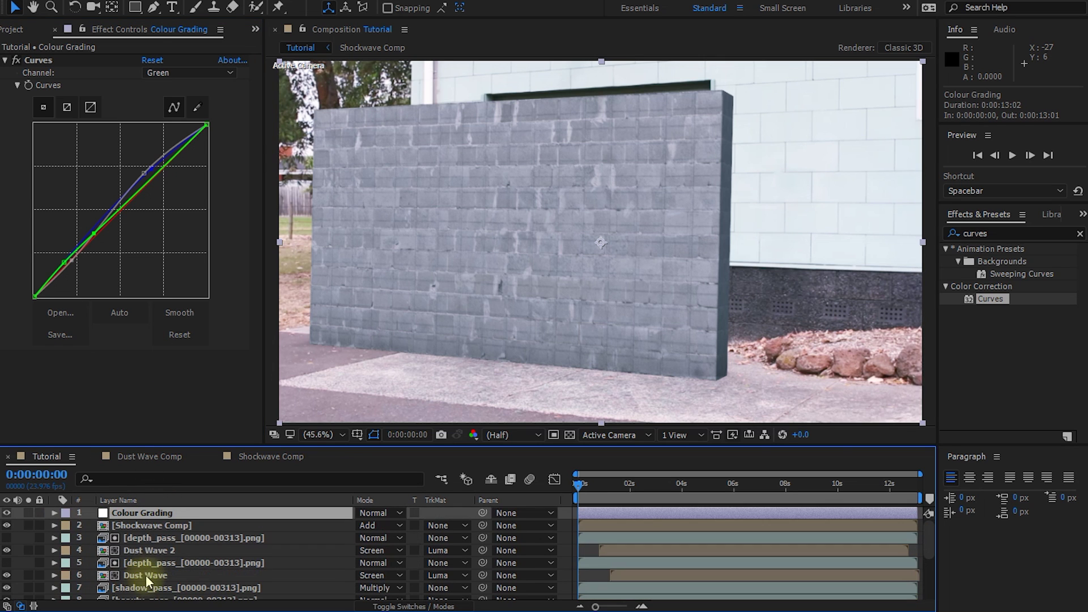
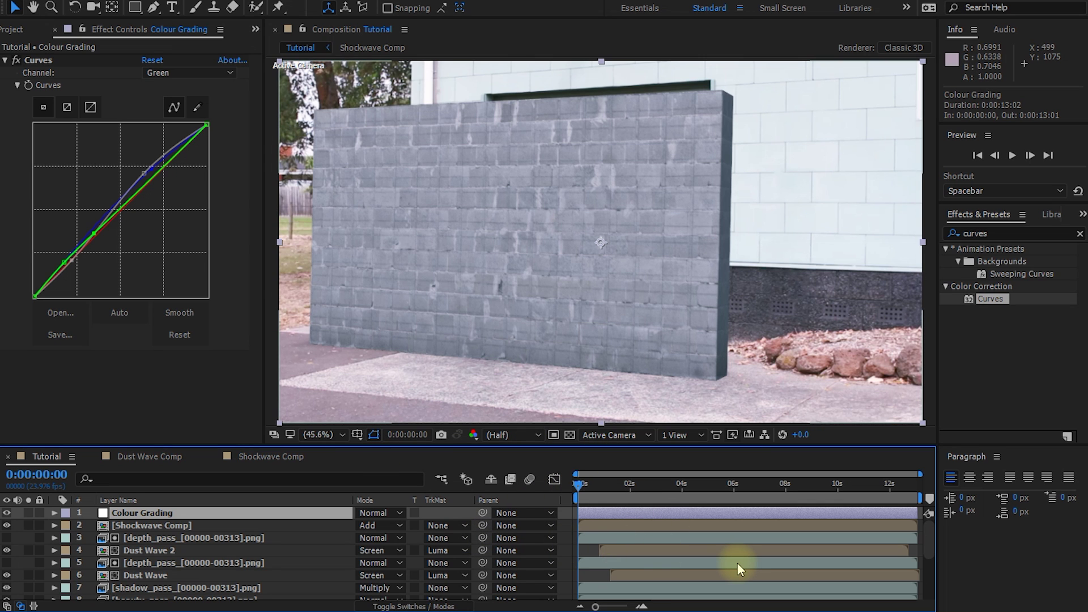
pyautogui.press('space')
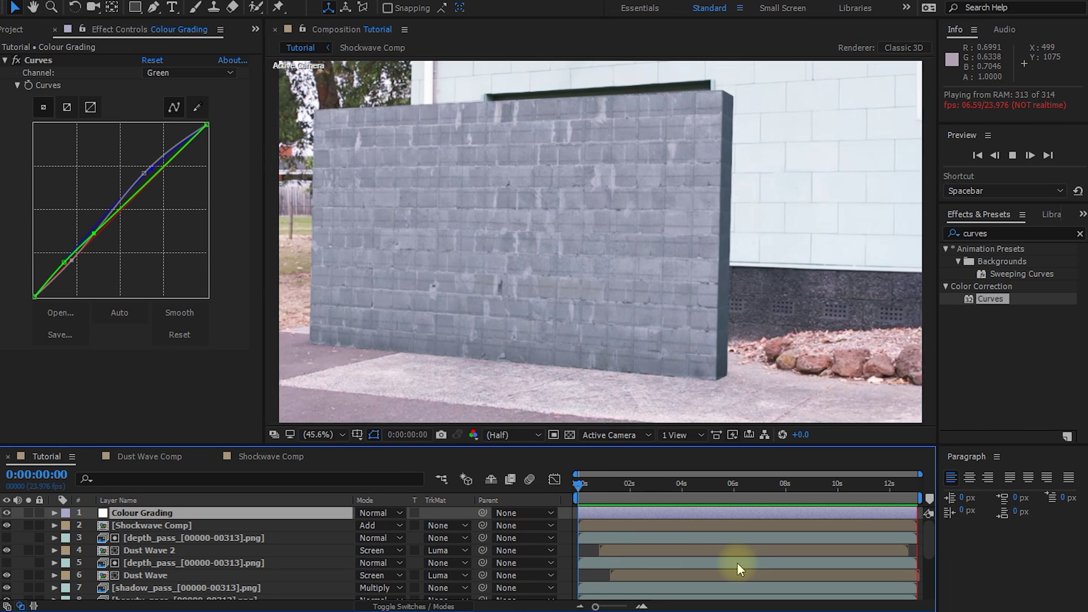